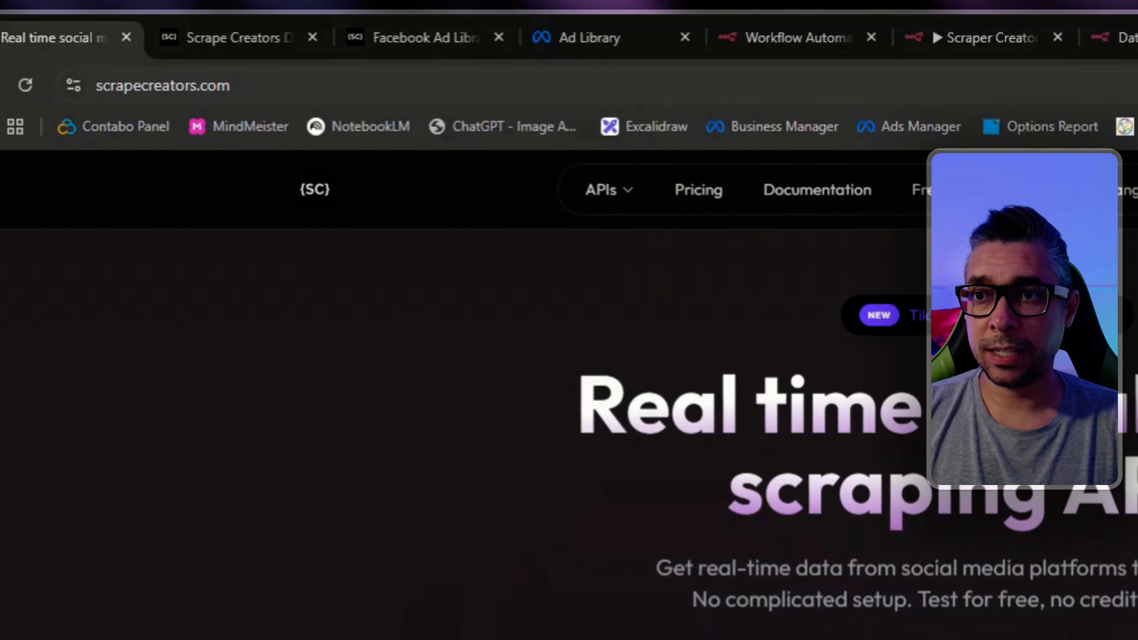
# Step: Browse the list of available platform APIs on the Scrape Creators site
pyautogui.moveTo(235, 86); pyautogui.dragTo(92, 86)
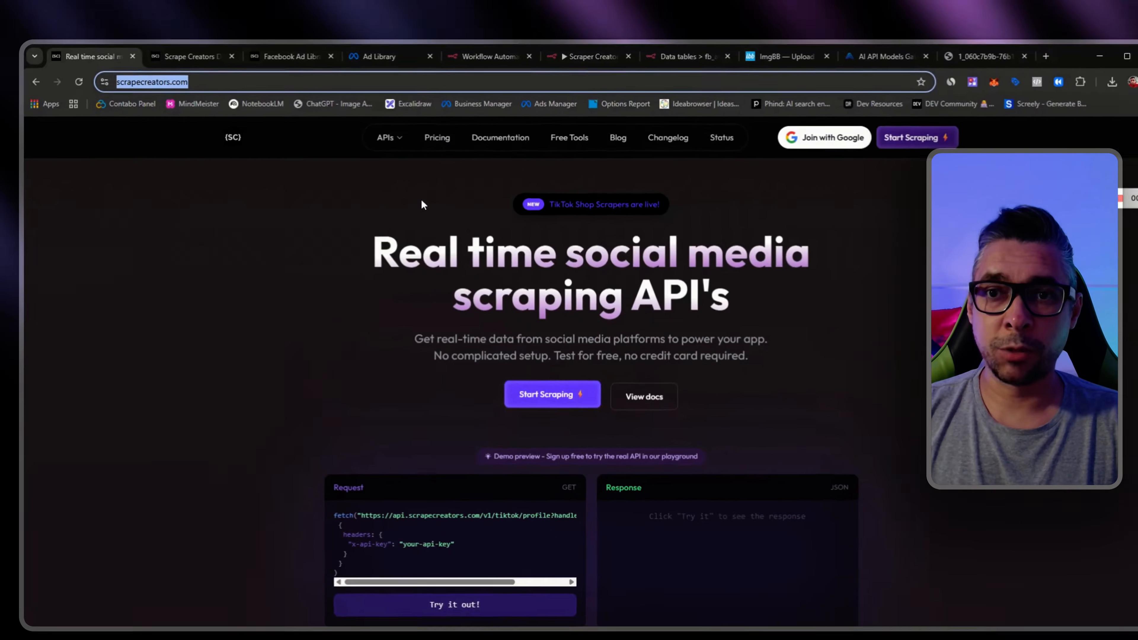
pyautogui.click(394, 154)
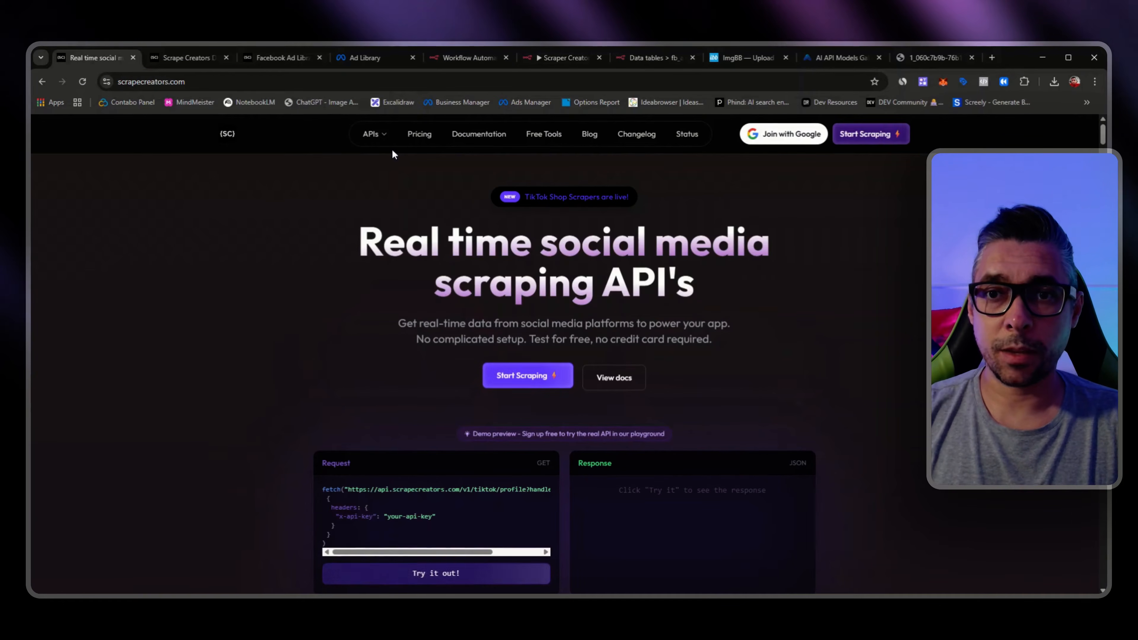
pyautogui.click(368, 144)
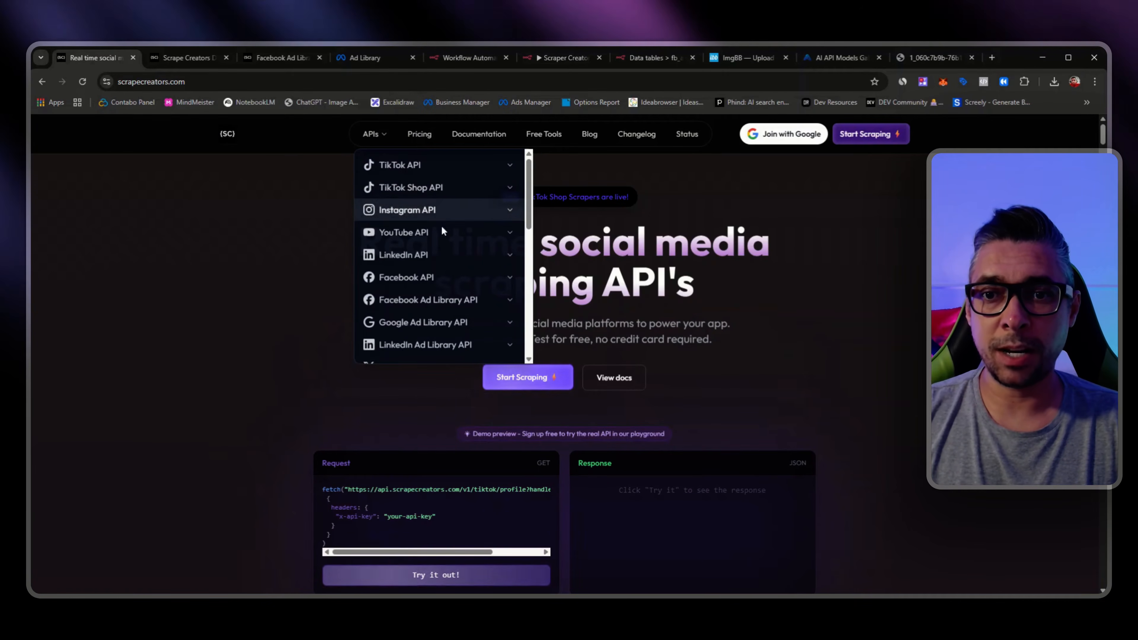
pyautogui.scroll(-1, 437, 257)
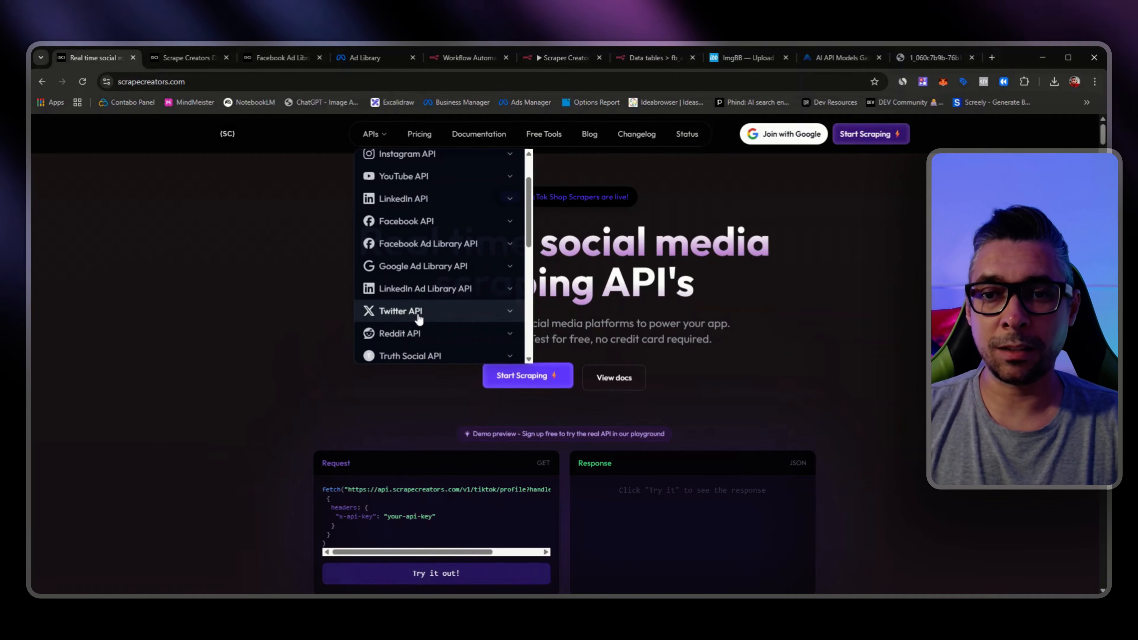
pyautogui.scroll(-1, 419, 309)
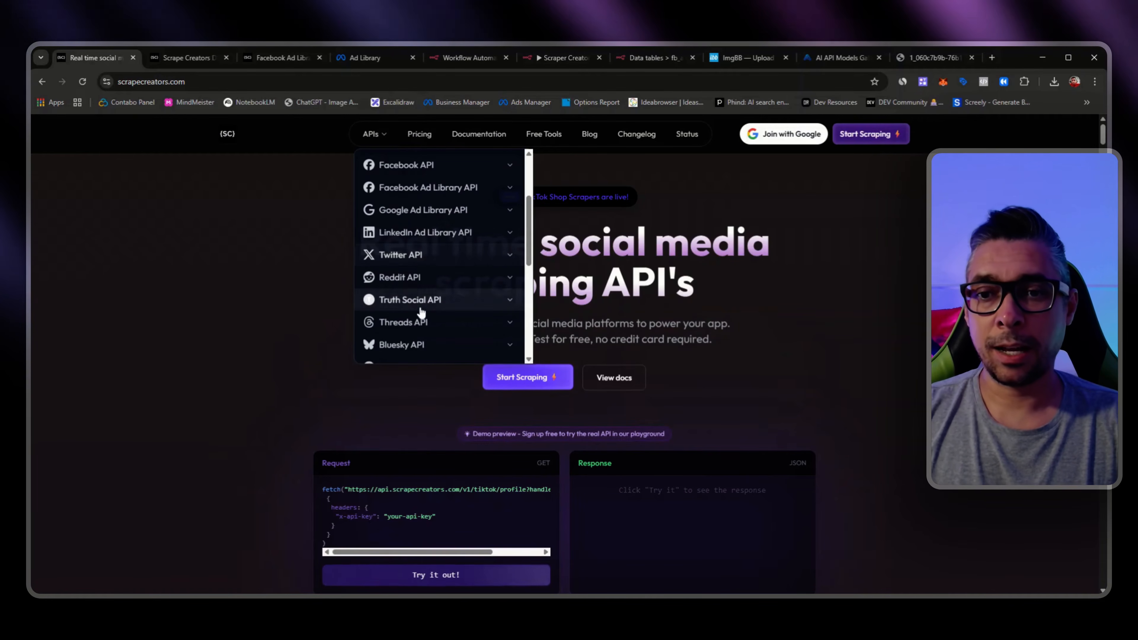
pyautogui.scroll(-5, 431, 278)
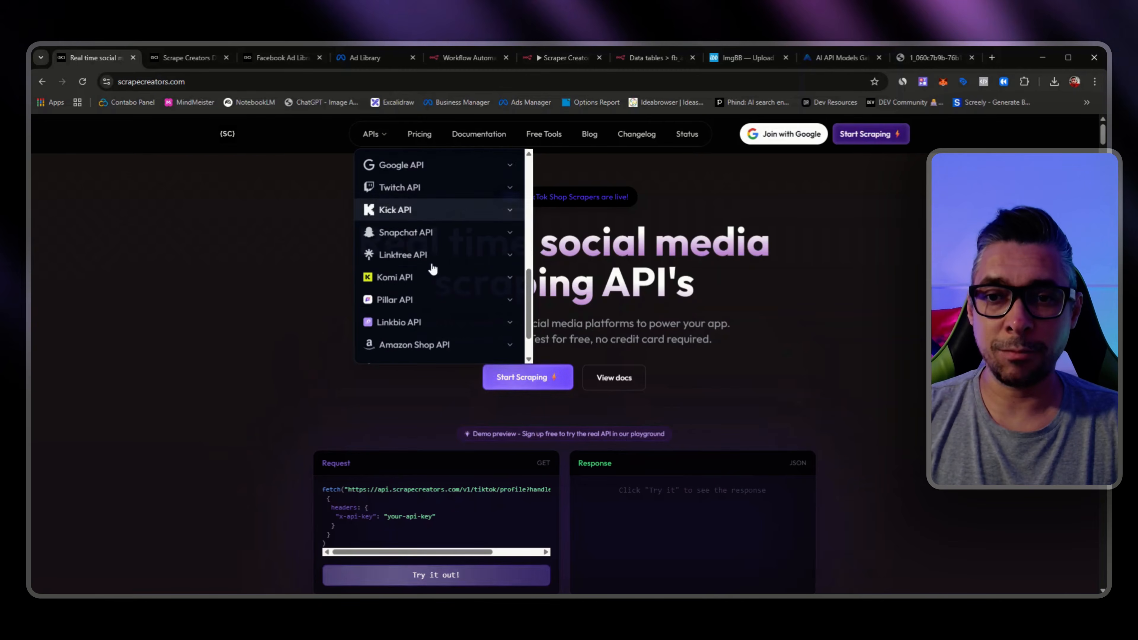
pyautogui.scroll(6, 431, 267)
pyautogui.scroll(-6, 432, 268)
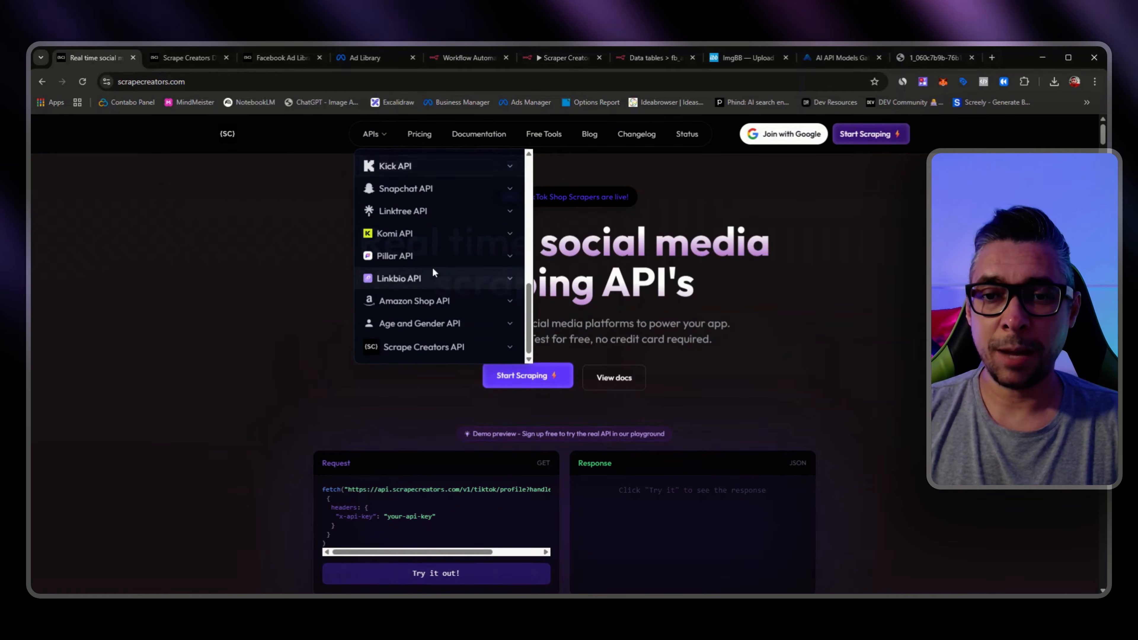
pyautogui.scroll(6, 432, 268)
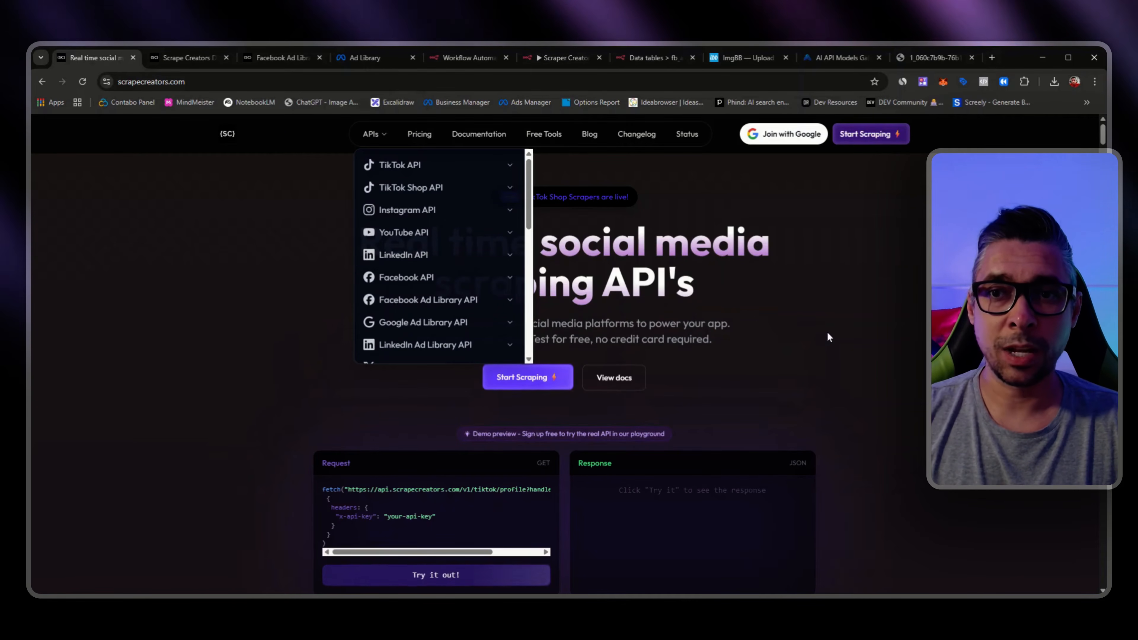
# Step: Review the Scrape Creators dashboard Overview, then go to the Playground
pyautogui.click(383, 136)
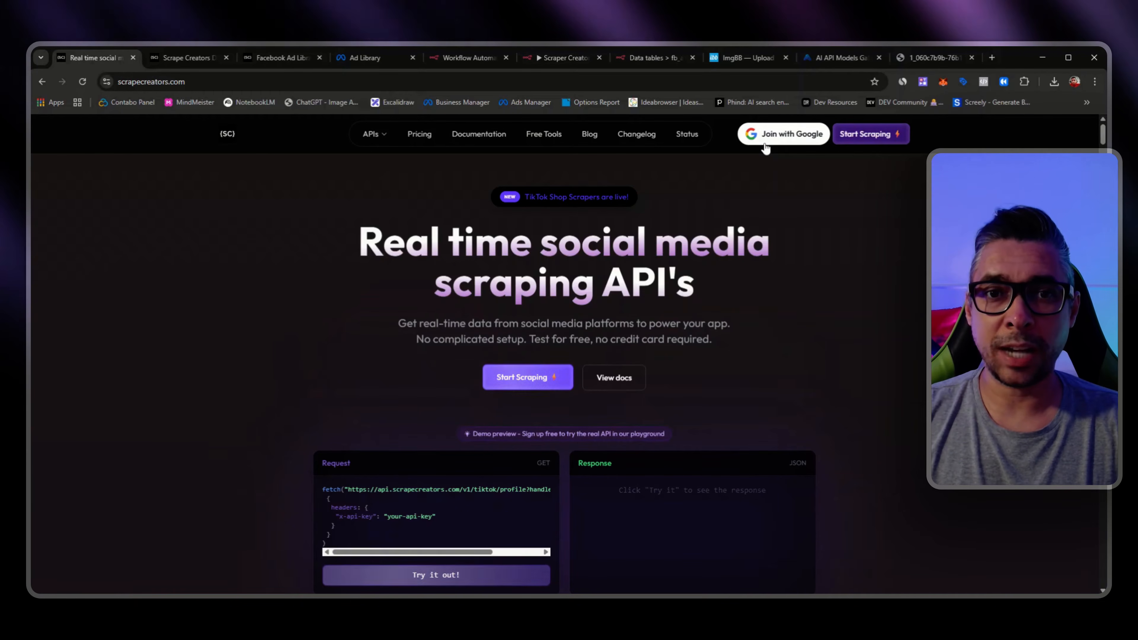
pyautogui.click(190, 58)
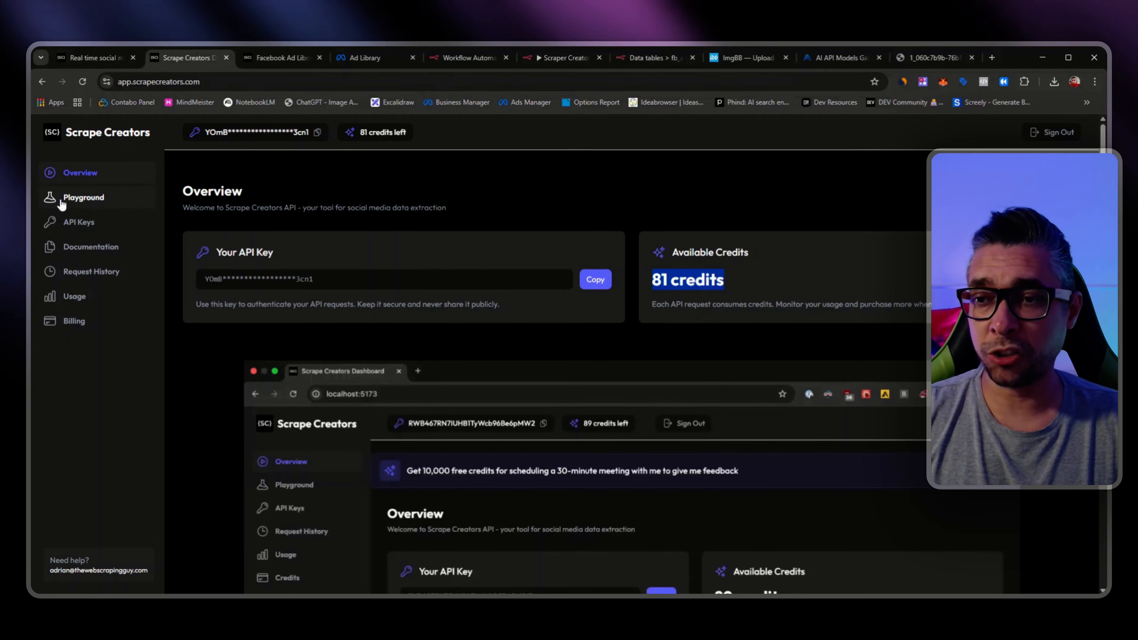
pyautogui.click(72, 197)
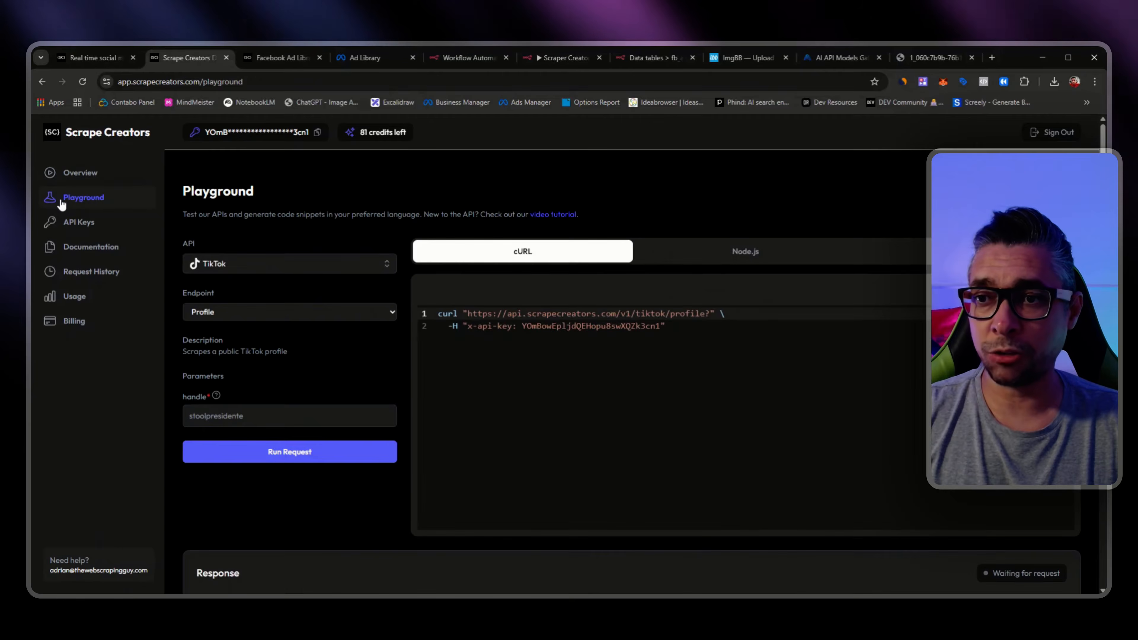
# Step: Keep TikTok with the Profile endpoint in the Playground, review its cURL request, then view API Keys
pyautogui.click(298, 268)
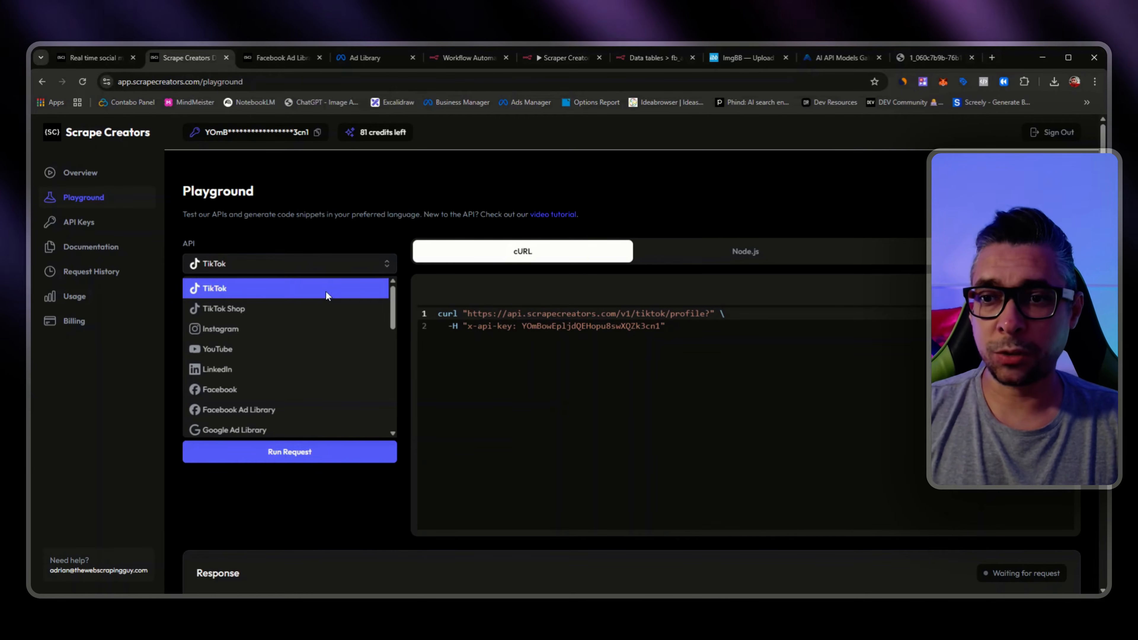
pyautogui.scroll(-3, 327, 333)
pyautogui.scroll(3, 327, 336)
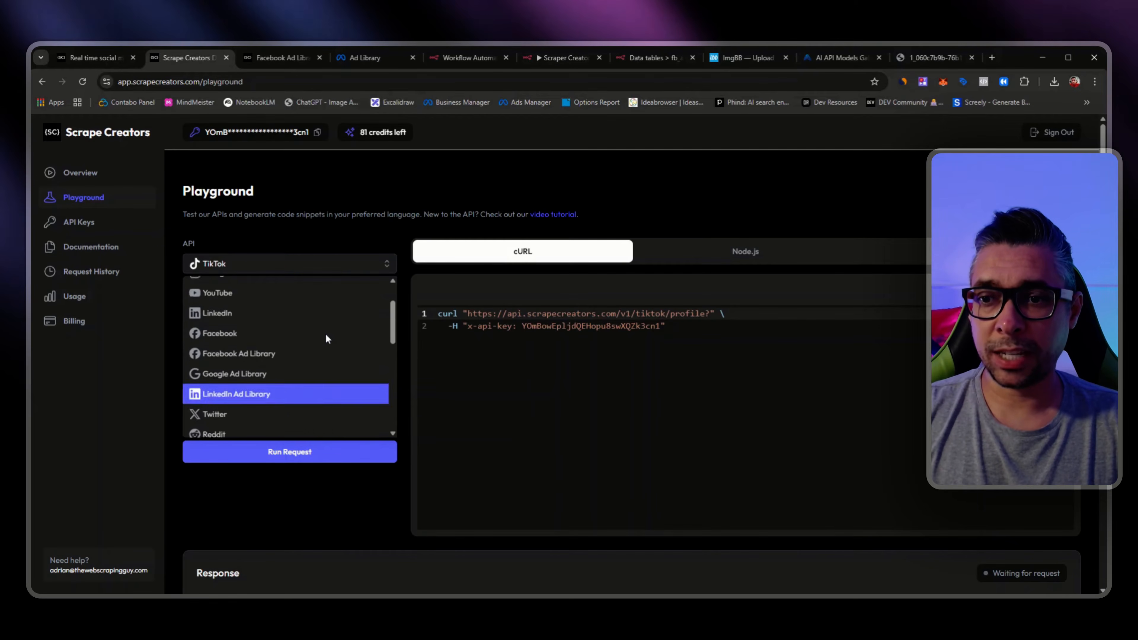
pyautogui.click(216, 288)
pyautogui.click(237, 261)
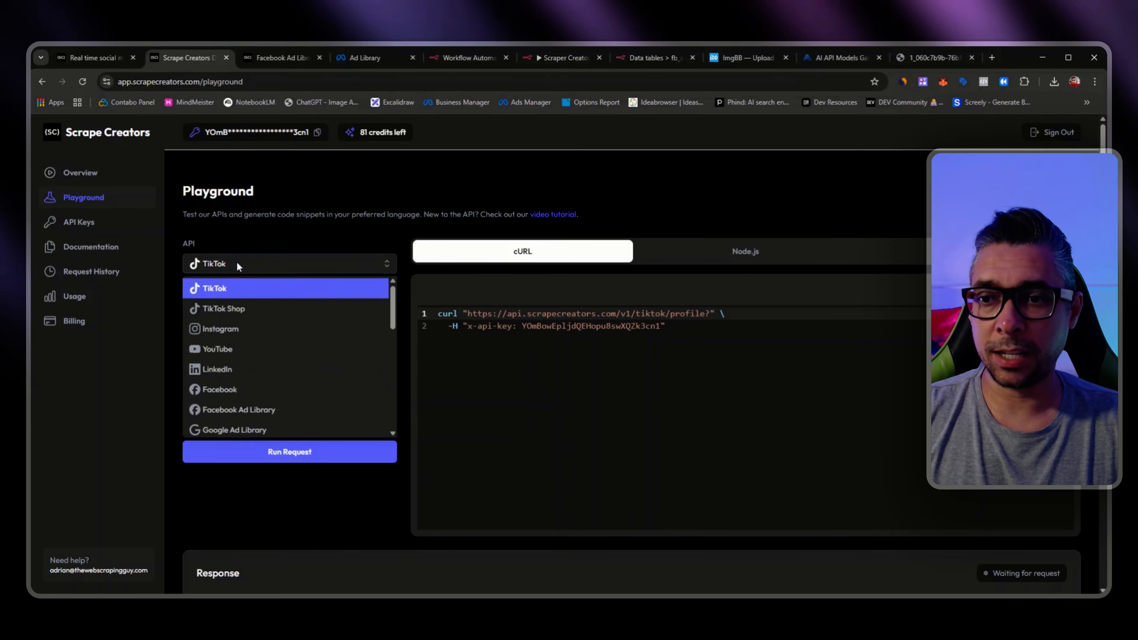
pyautogui.click(218, 276)
pyautogui.click(240, 315)
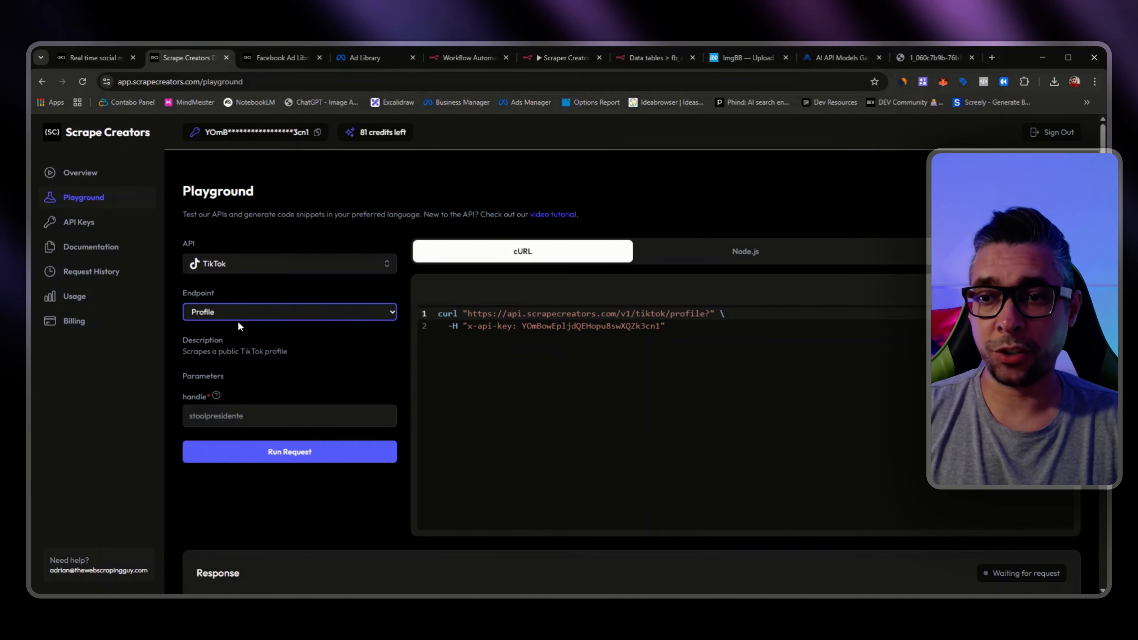
pyautogui.click(580, 374)
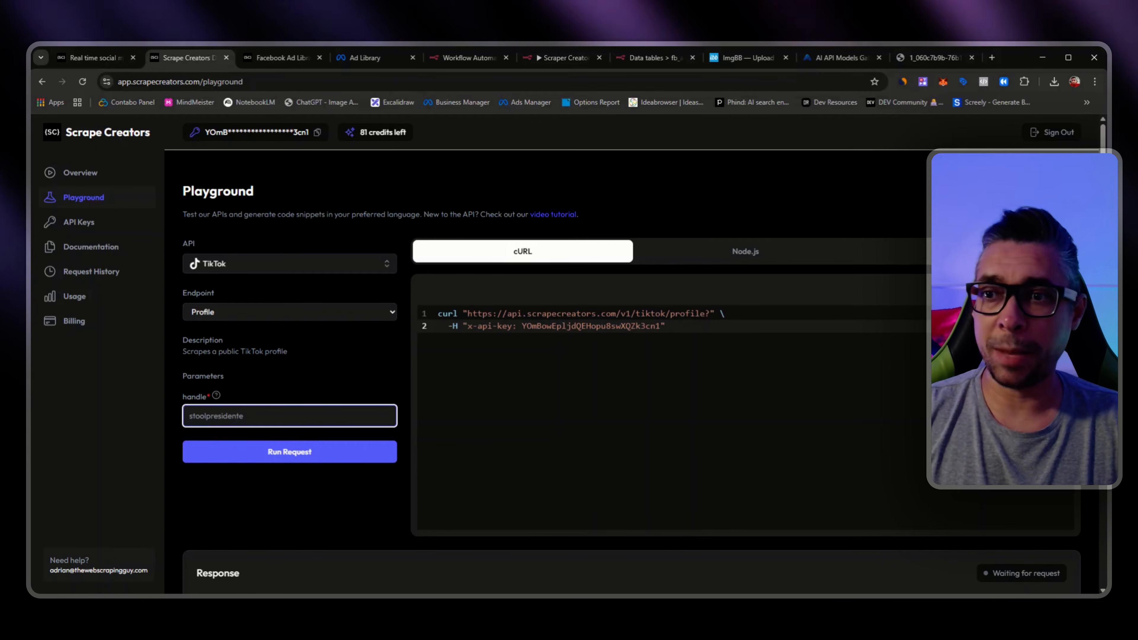
pyautogui.click(91, 223)
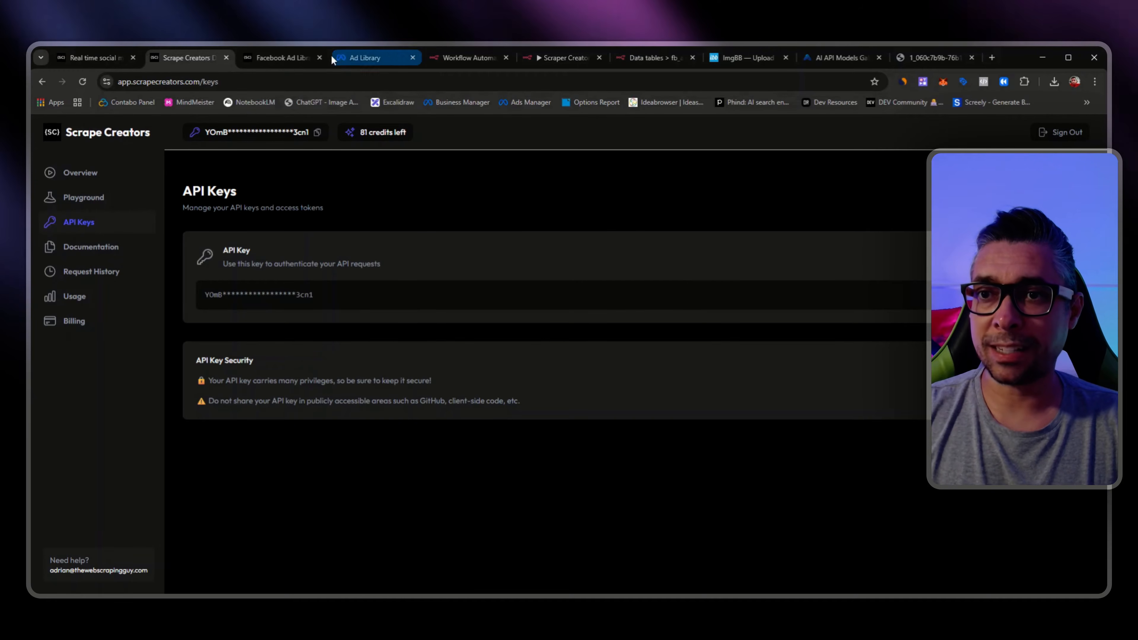
# Step: Read the TikTok Profile API reference and its parameters in the Scrape Creators docs
pyautogui.click(267, 59)
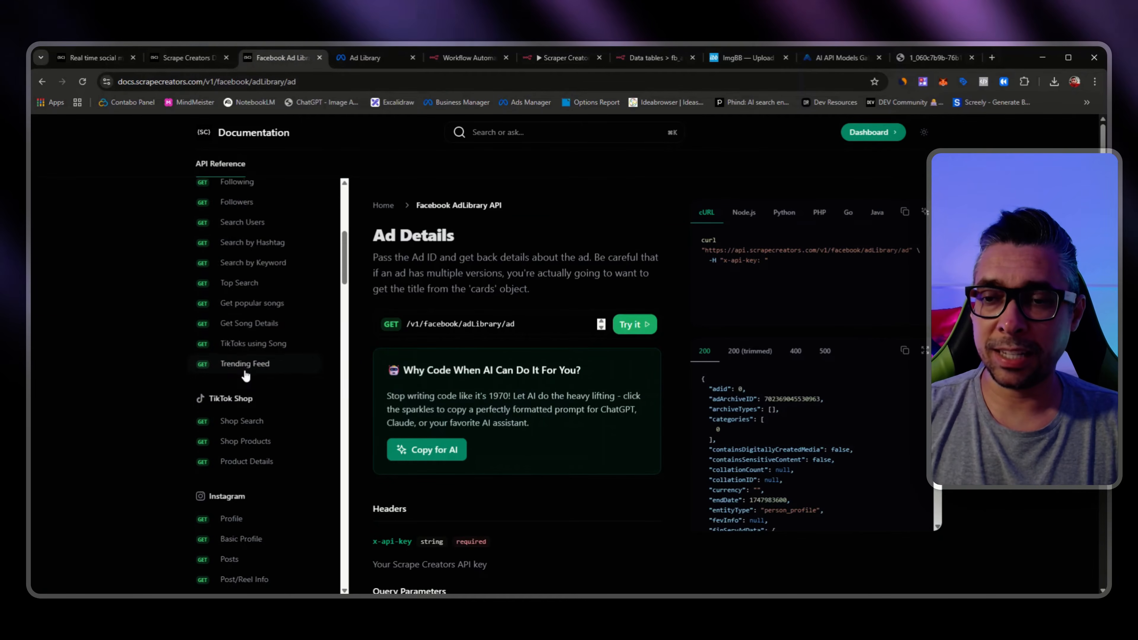
pyautogui.scroll(-15, 246, 375)
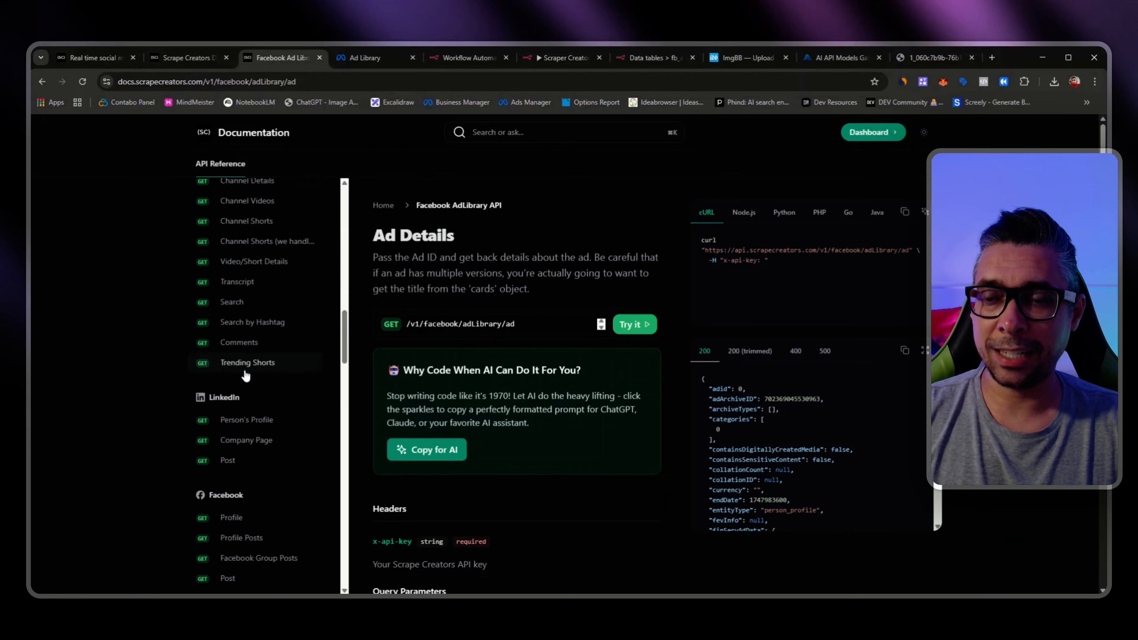
pyautogui.scroll(-5, 246, 376)
pyautogui.scroll(15, 246, 374)
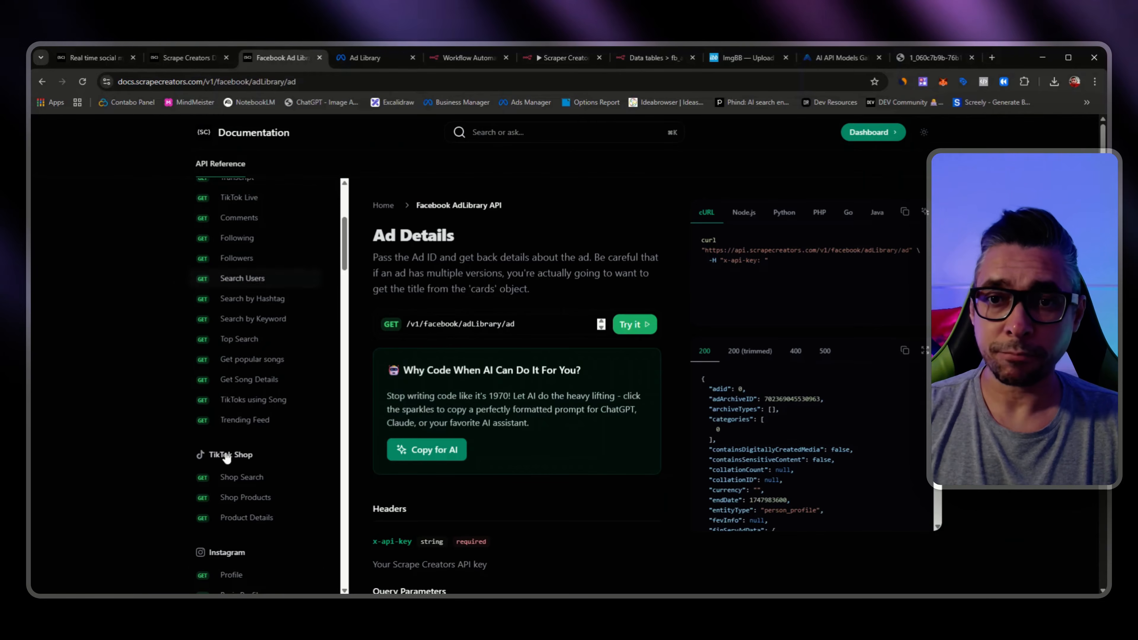
pyautogui.scroll(5, 206, 256)
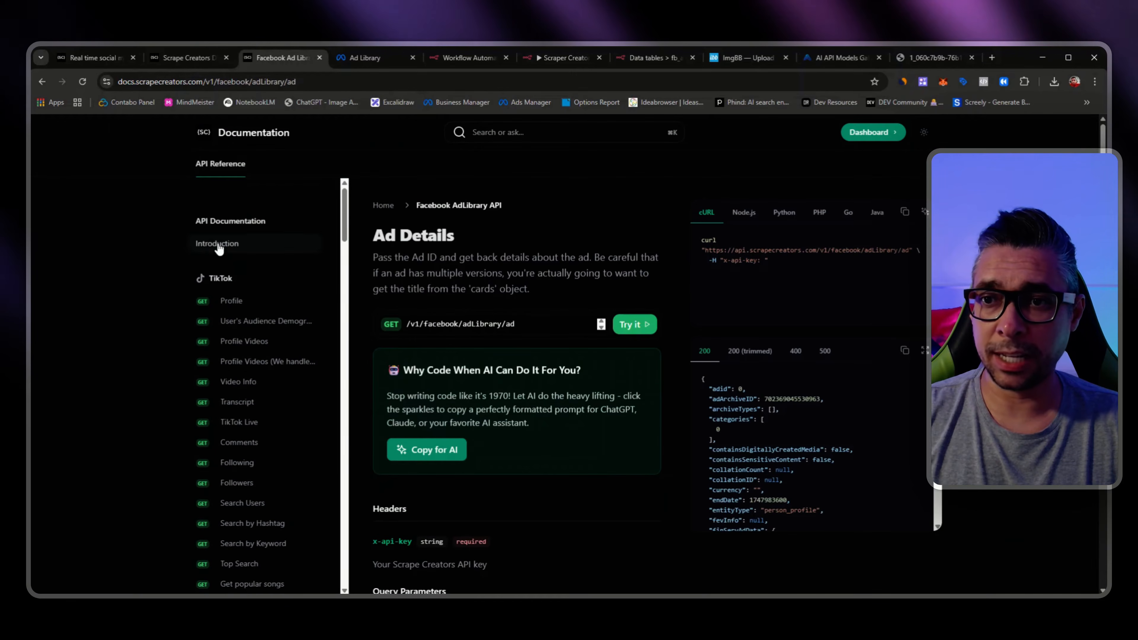
pyautogui.click(232, 301)
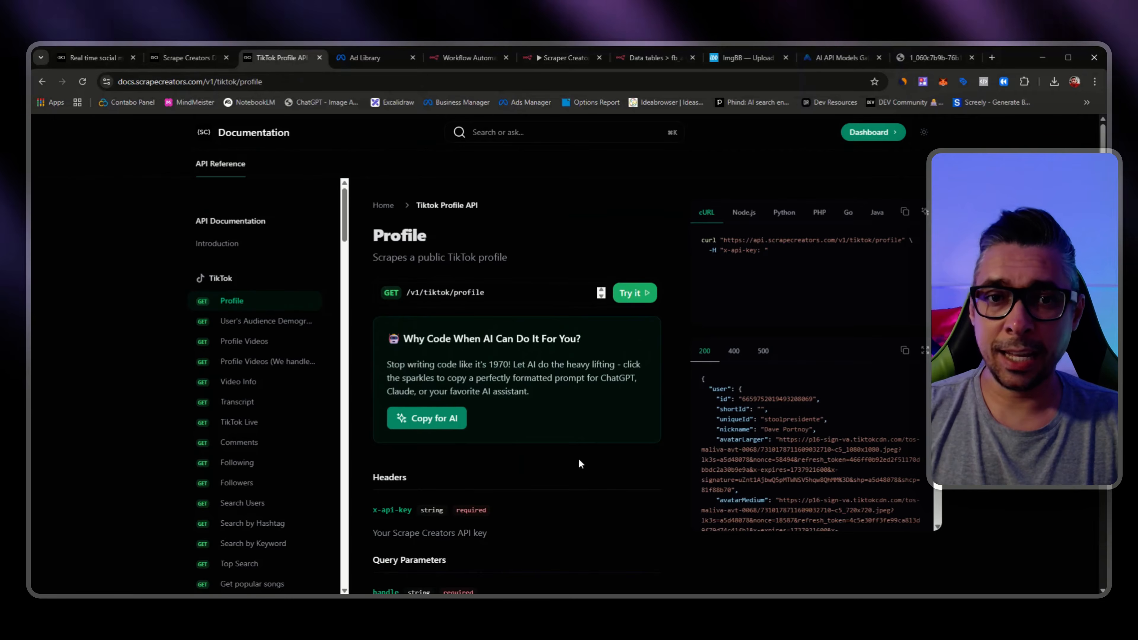
pyautogui.scroll(-3, 593, 390)
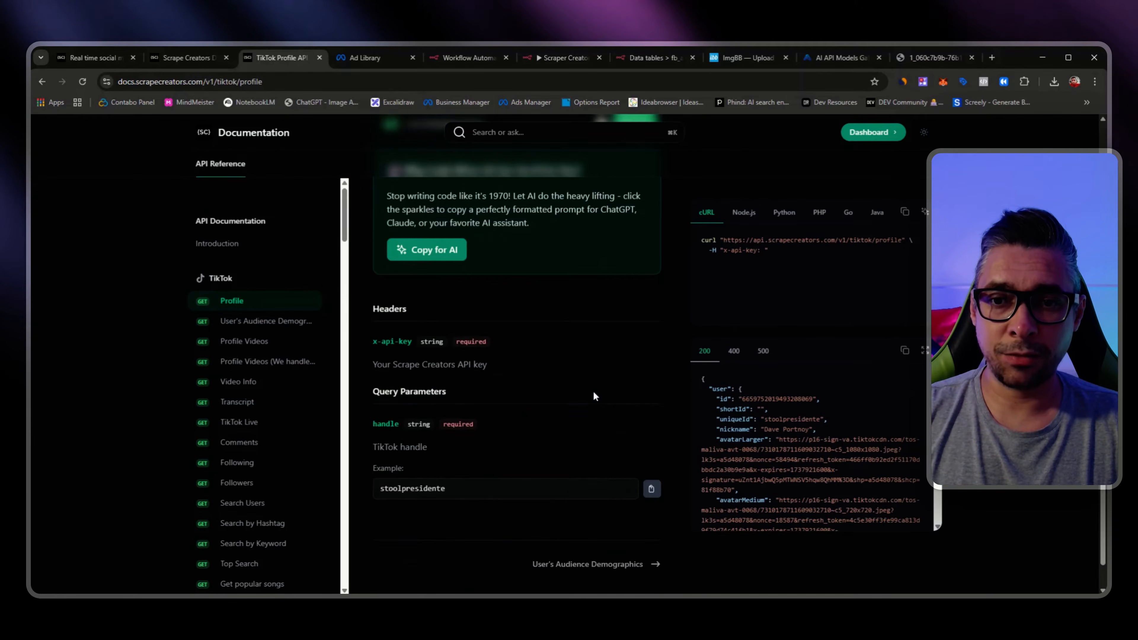
pyautogui.scroll(3, 593, 392)
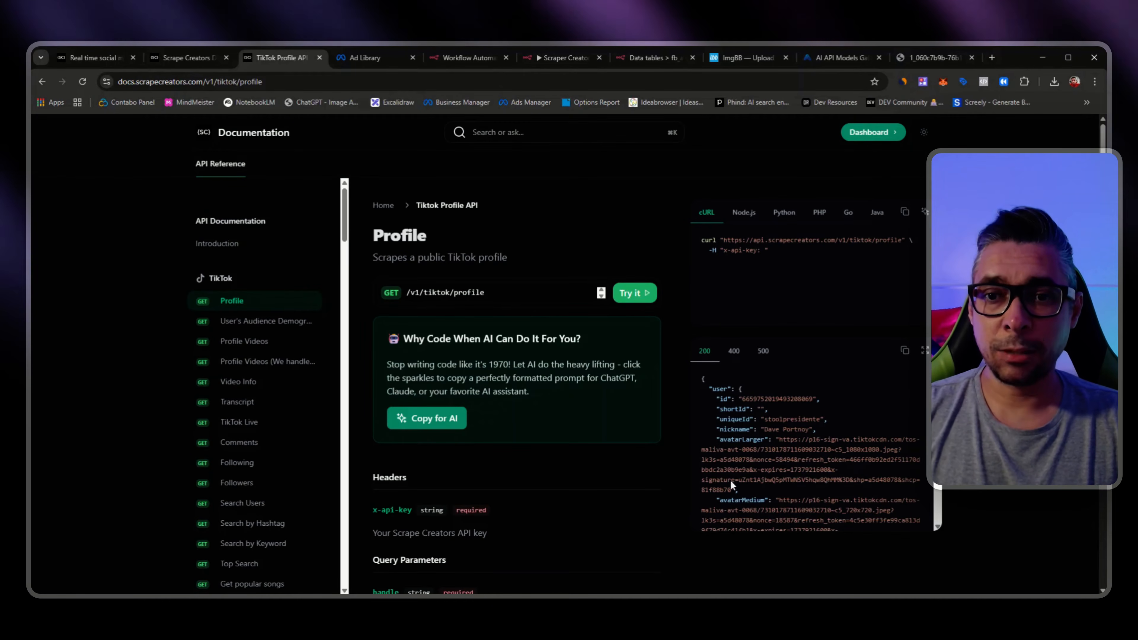
pyautogui.scroll(-2, 549, 280)
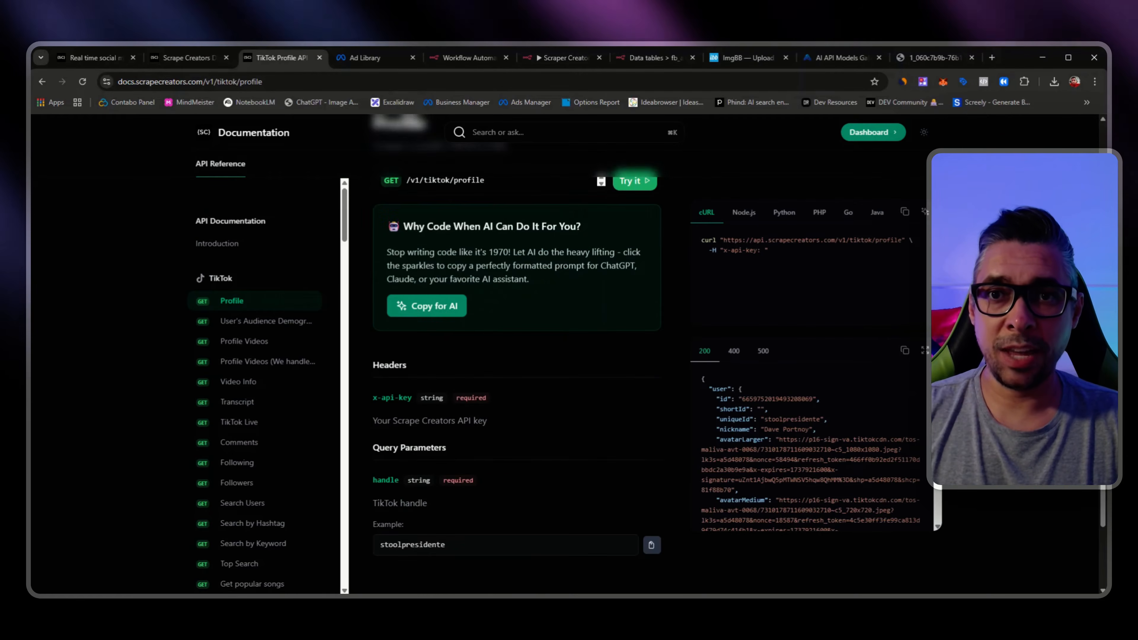
pyautogui.scroll(2, 556, 291)
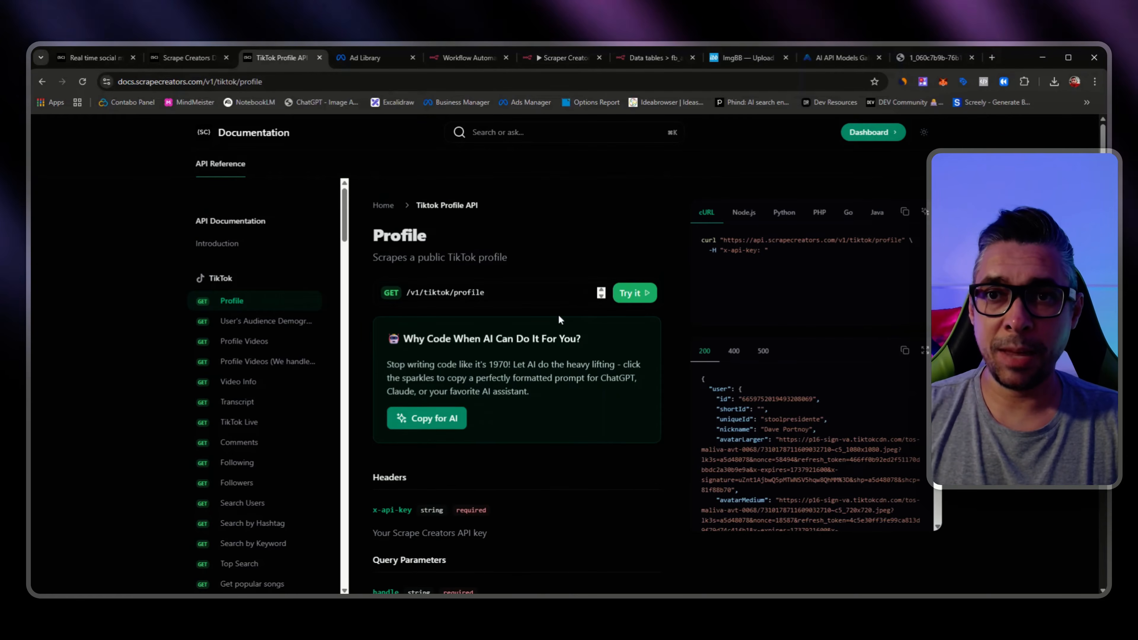
pyautogui.click(450, 51)
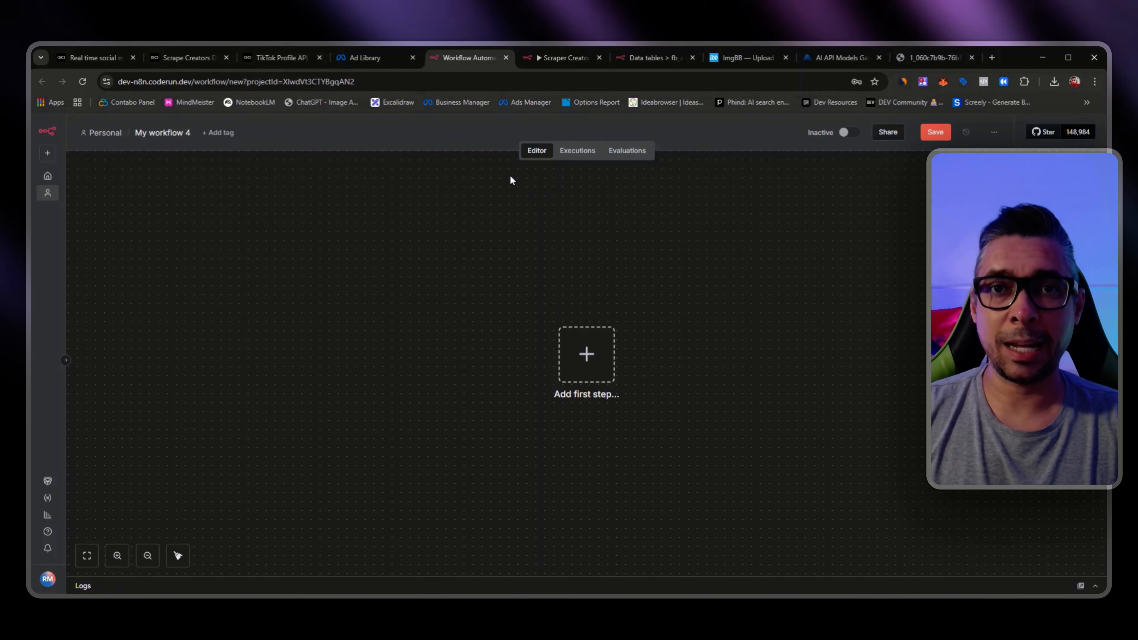
# Step: Add a 'When chat message received' chat trigger as the workflow's first step
pyautogui.click(597, 356)
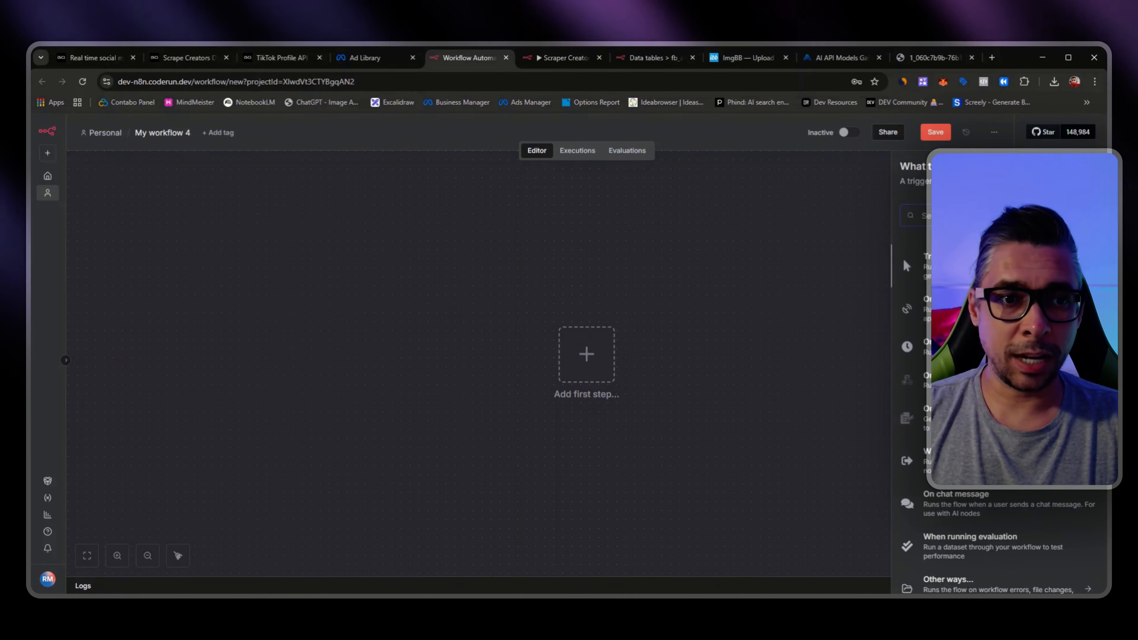
pyautogui.write('chat')
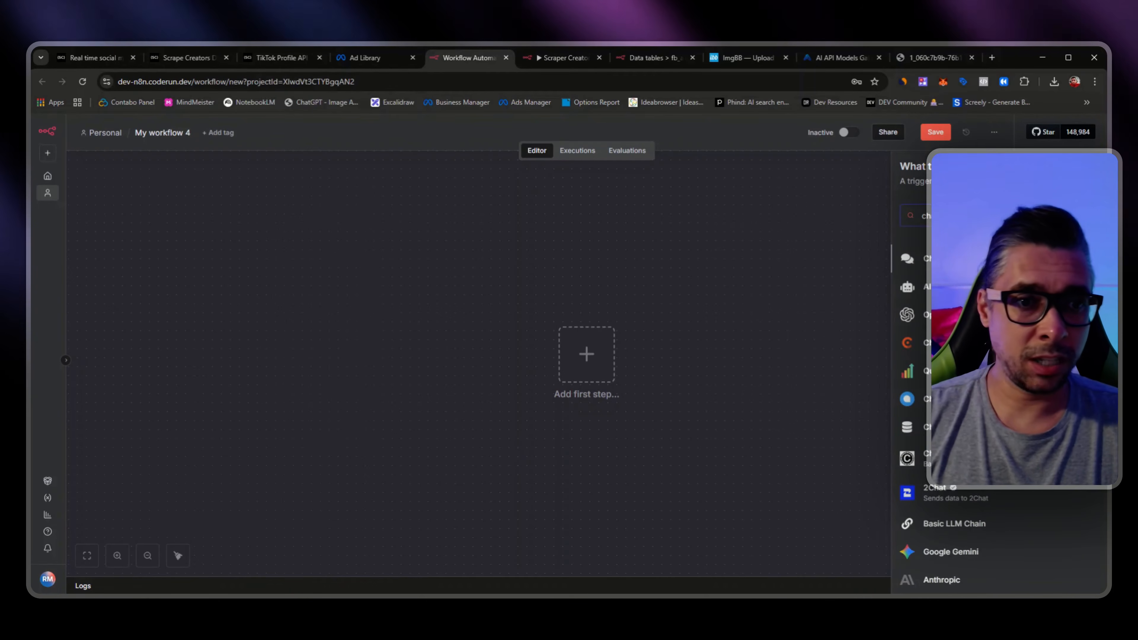
pyautogui.press('Return')
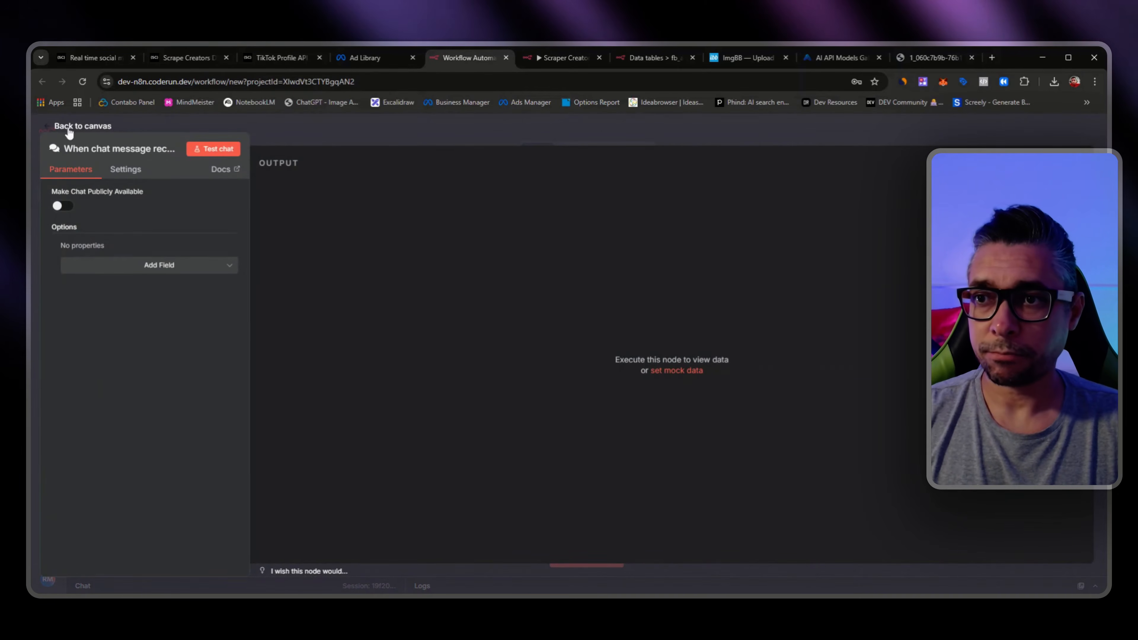
# Step: Back on the canvas, search for a 'scra' node to follow the chat trigger
pyautogui.click(72, 126)
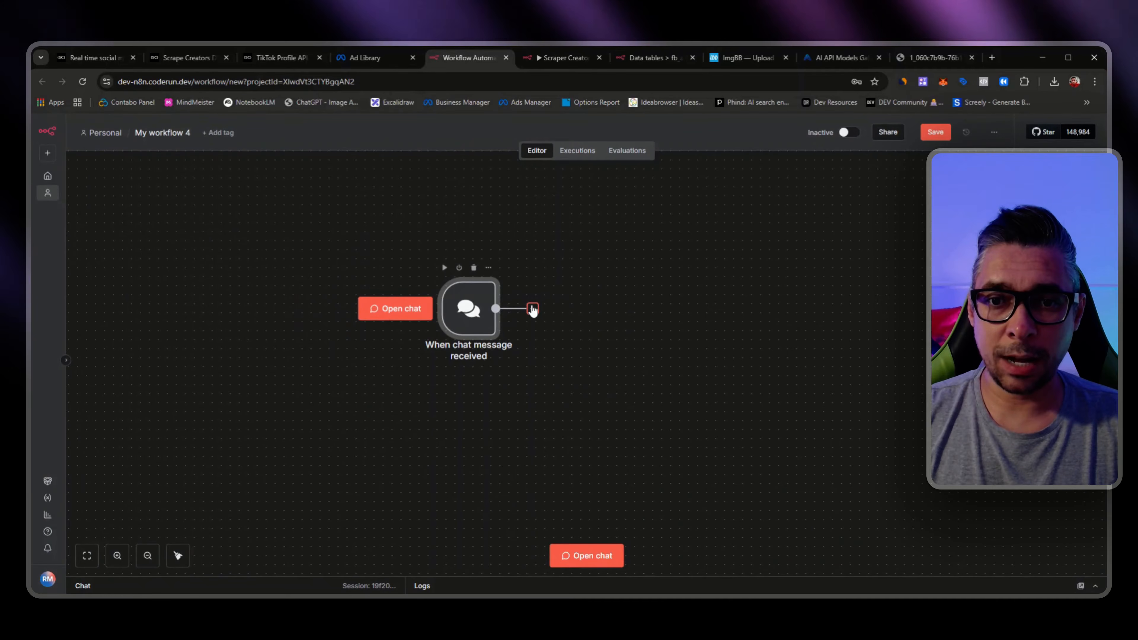
pyautogui.click(533, 309)
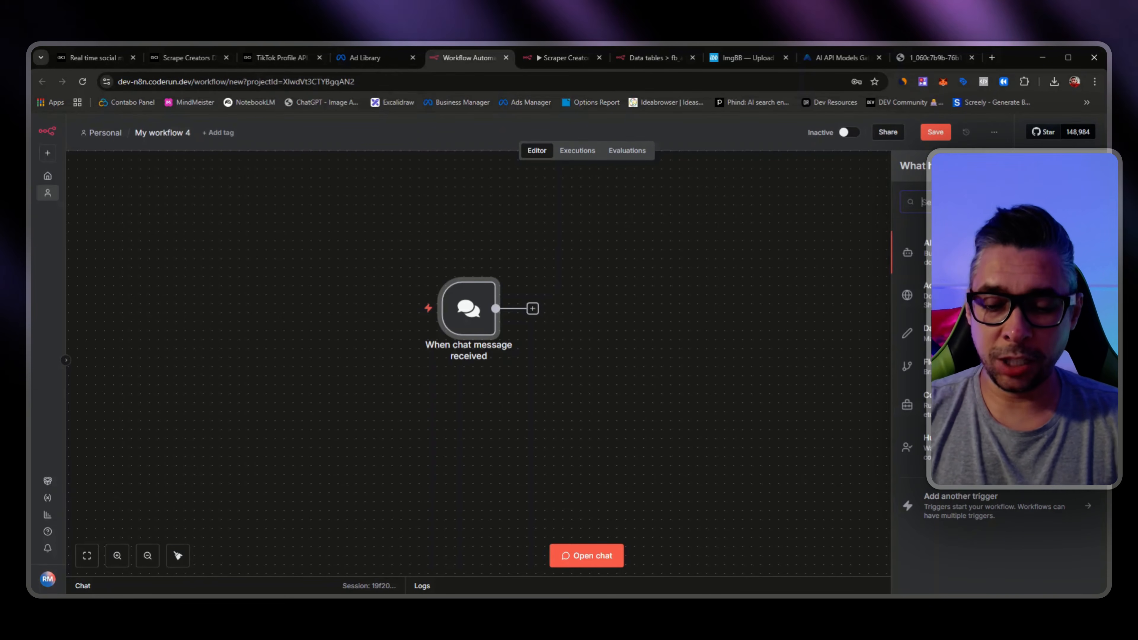
pyautogui.write('scra')
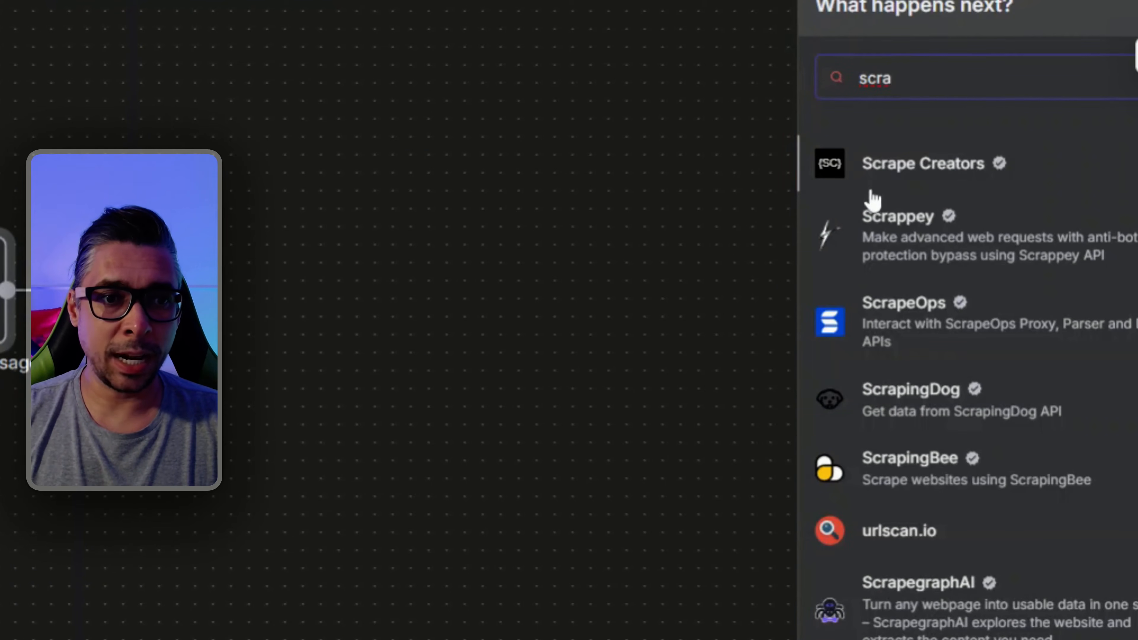
# Step: Add the Scrape Creators 'Get instagram profile' action as the next node
pyautogui.click(894, 181)
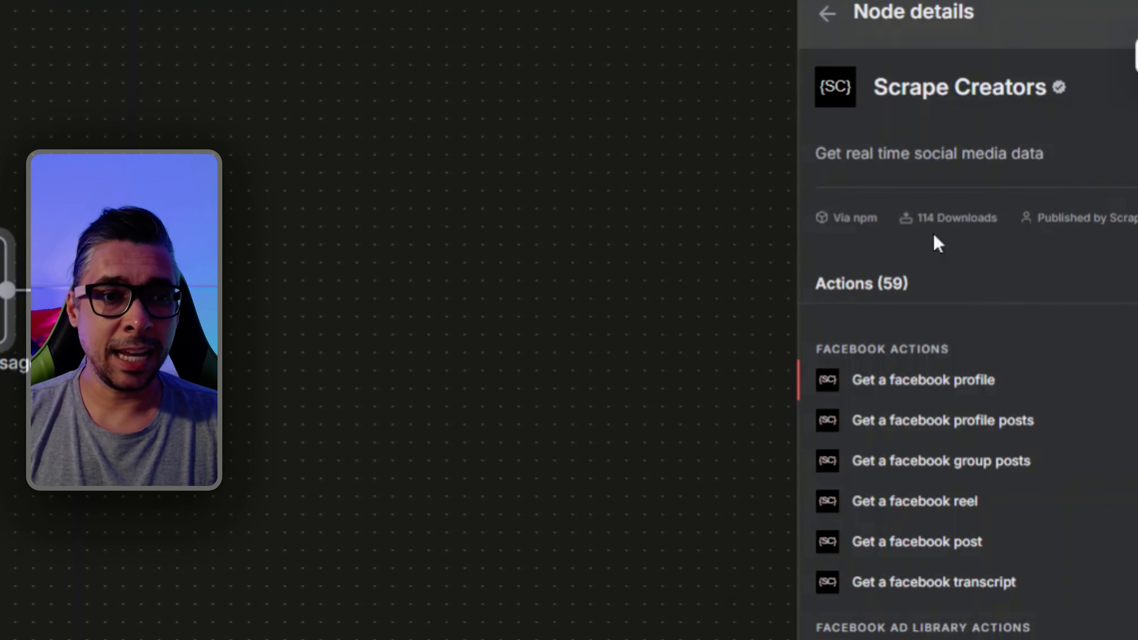
pyautogui.scroll(-15, 970, 359)
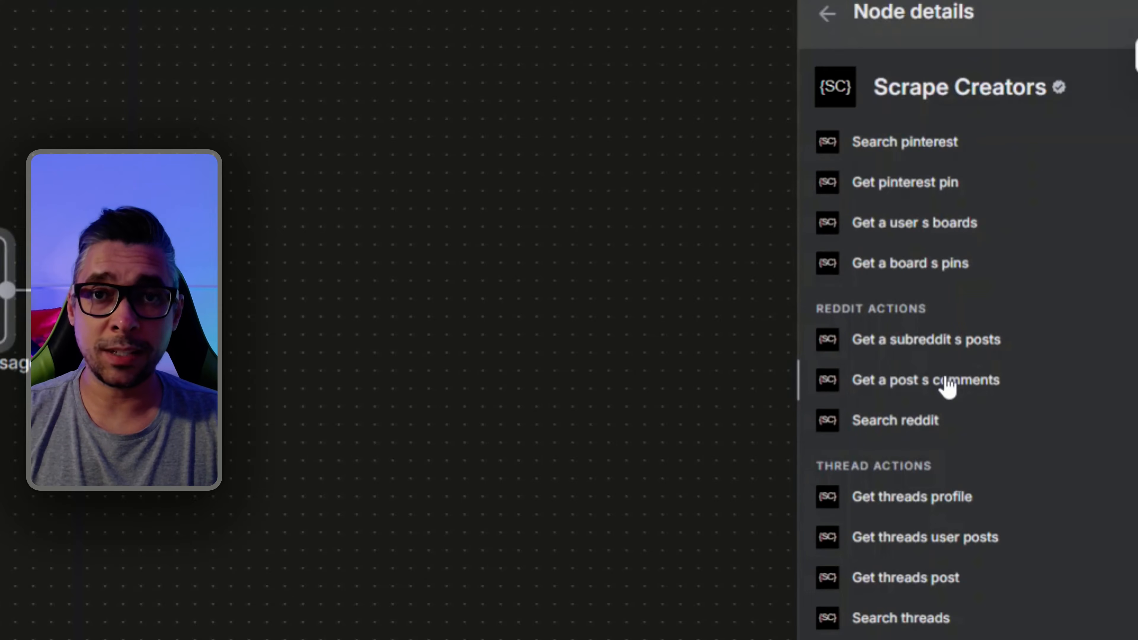
pyautogui.scroll(-10, 947, 384)
pyautogui.scroll(15, 948, 385)
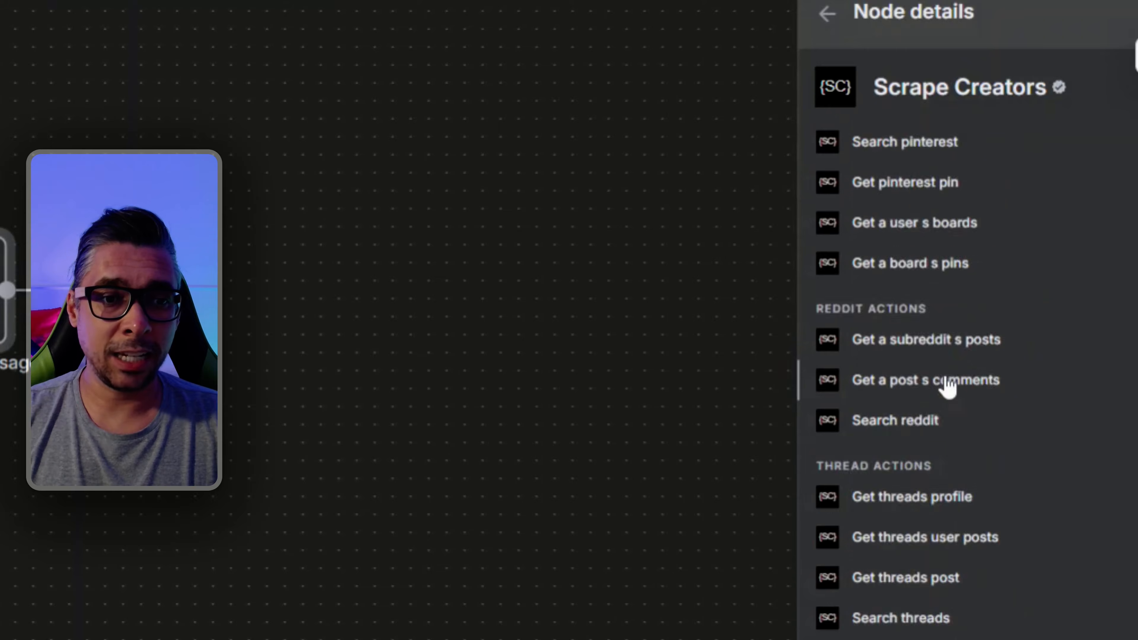
pyautogui.scroll(10, 944, 377)
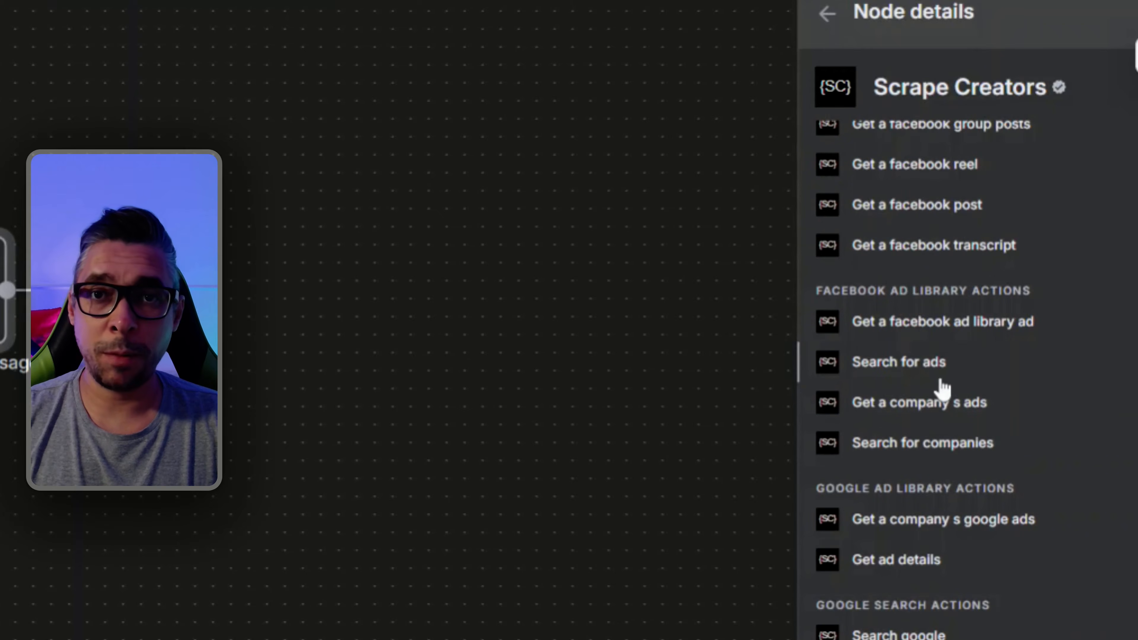
pyautogui.scroll(5, 943, 388)
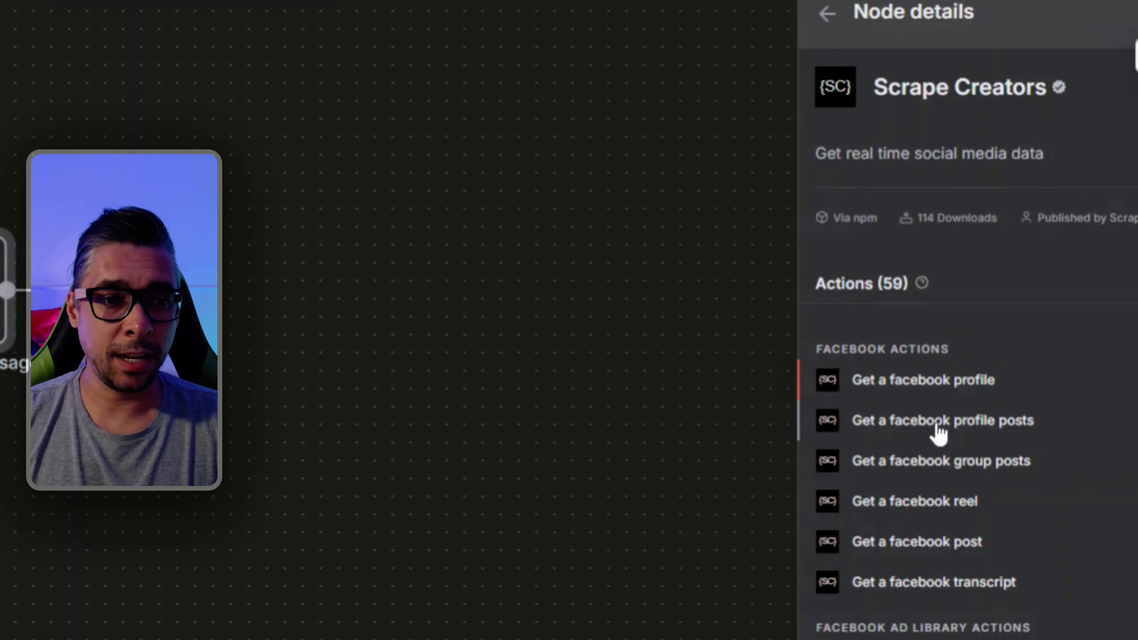
pyautogui.scroll(-5, 959, 408)
pyautogui.scroll(-5, 910, 538)
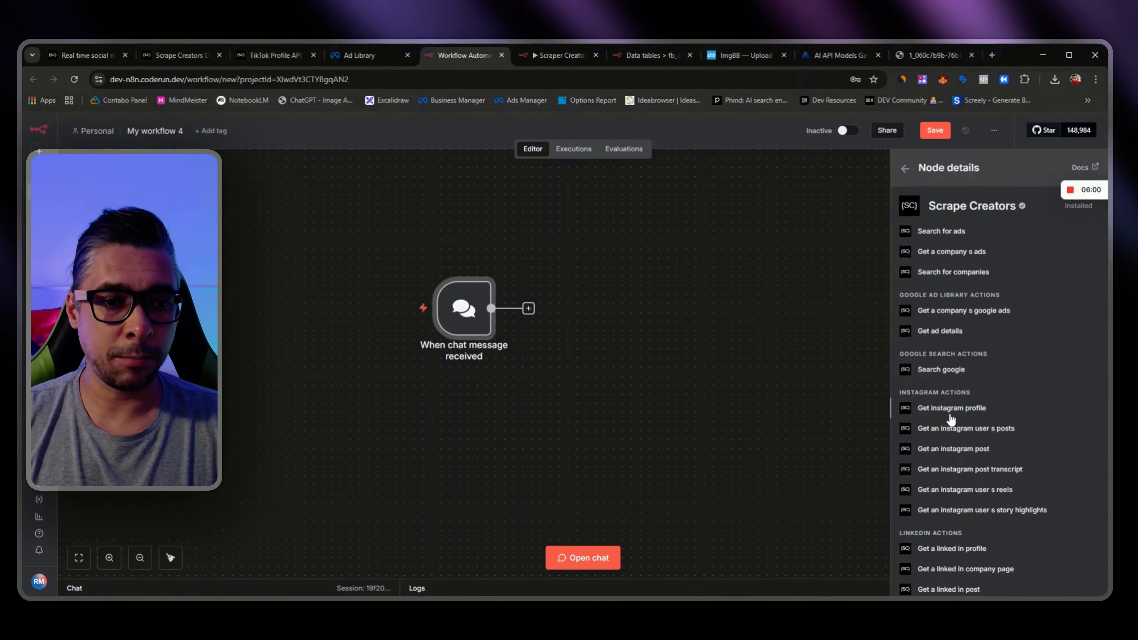
pyautogui.click(951, 417)
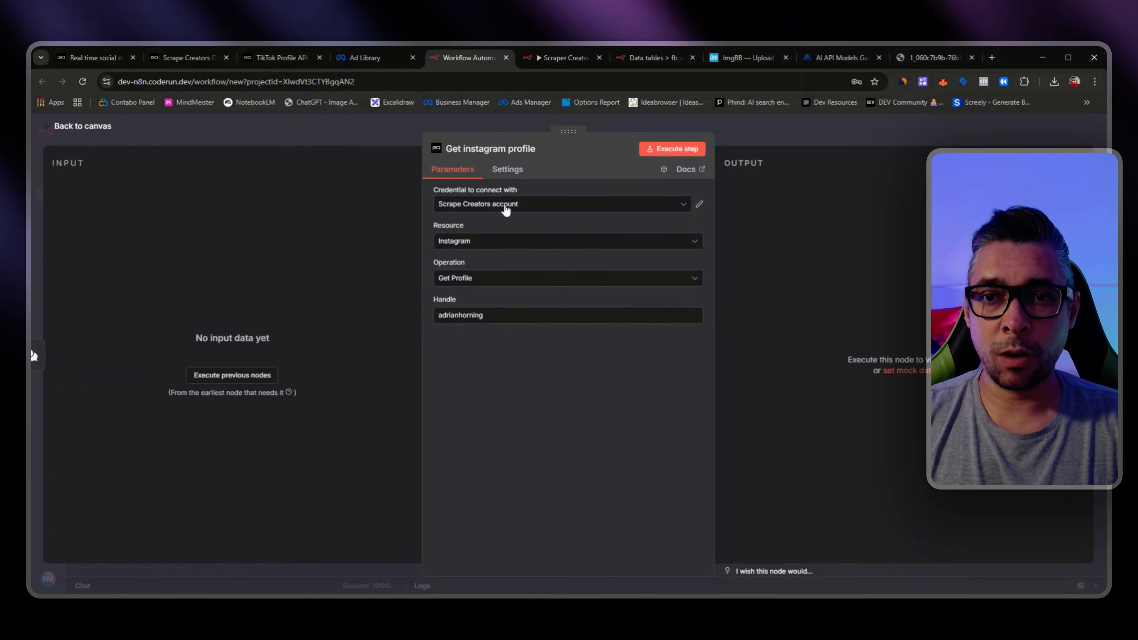
# Step: Confirm the saved Scrape Creators credential passes its connection test
pyautogui.click(506, 205)
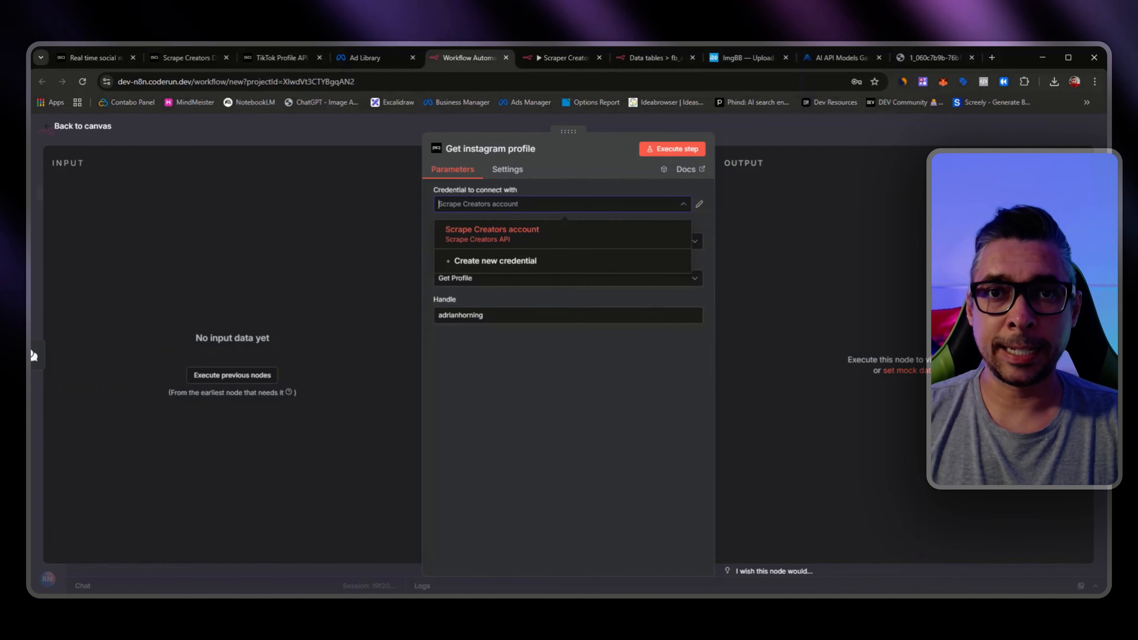
pyautogui.click(699, 206)
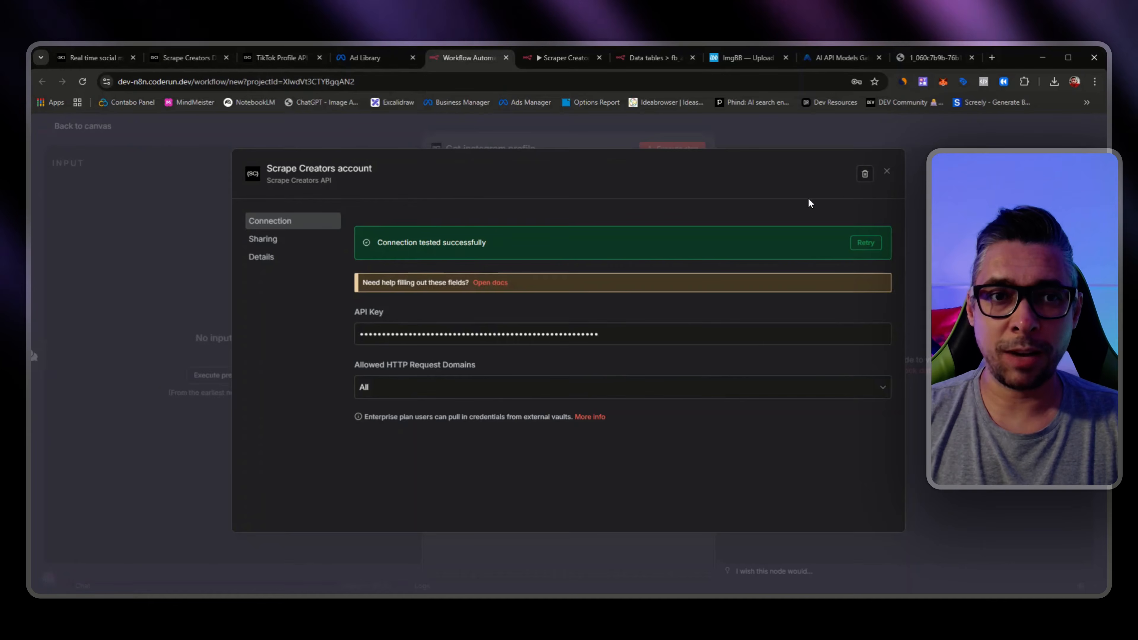
pyautogui.click(886, 172)
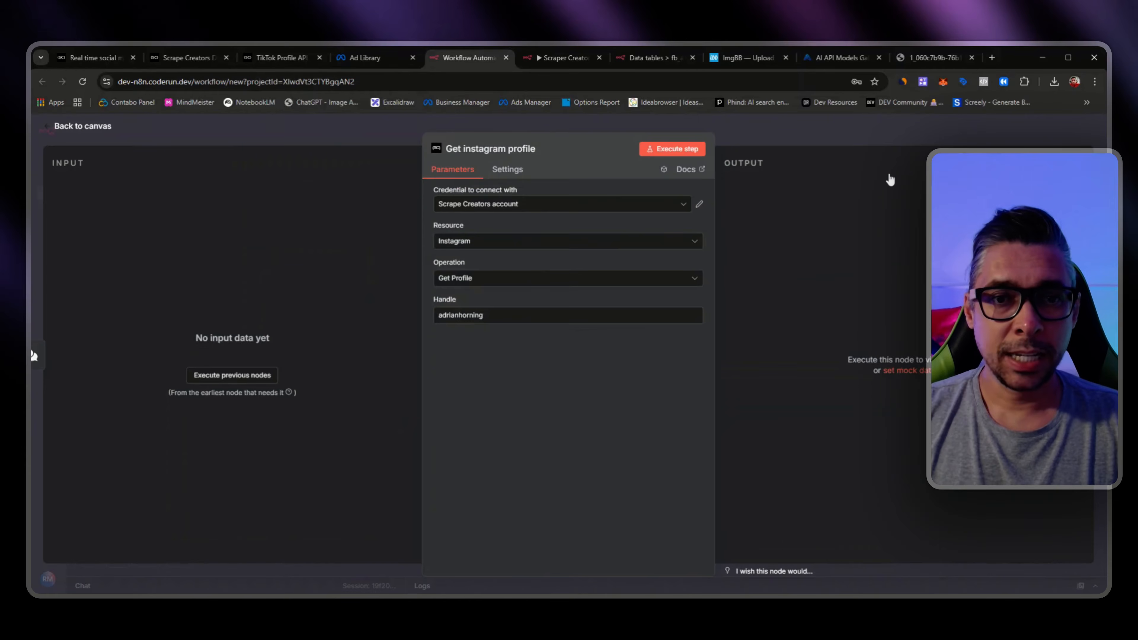
# Step: Keep Instagram as the resource and review its available operations and handle value
pyautogui.click(573, 242)
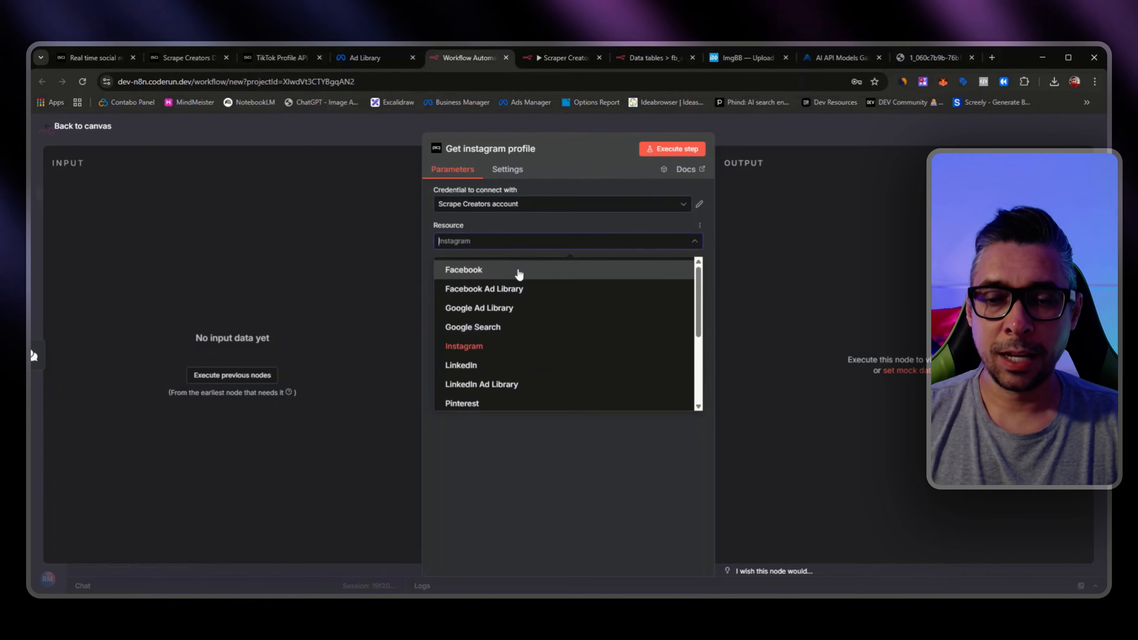
pyautogui.scroll(-3, 522, 325)
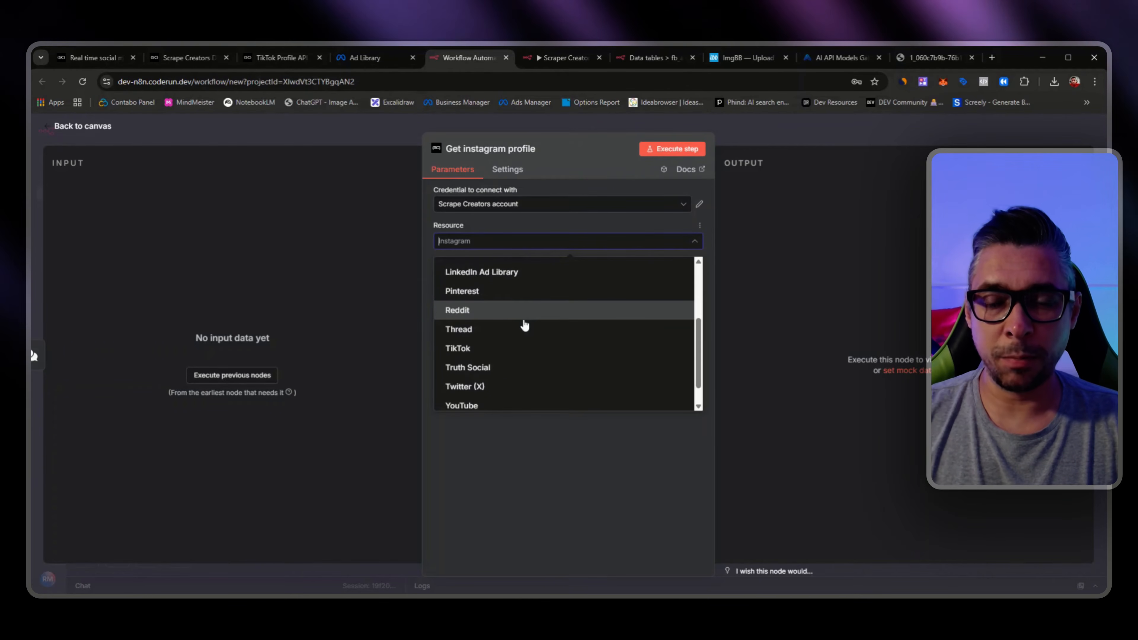
pyautogui.scroll(-1, 524, 325)
pyautogui.scroll(3, 524, 327)
pyautogui.click(522, 345)
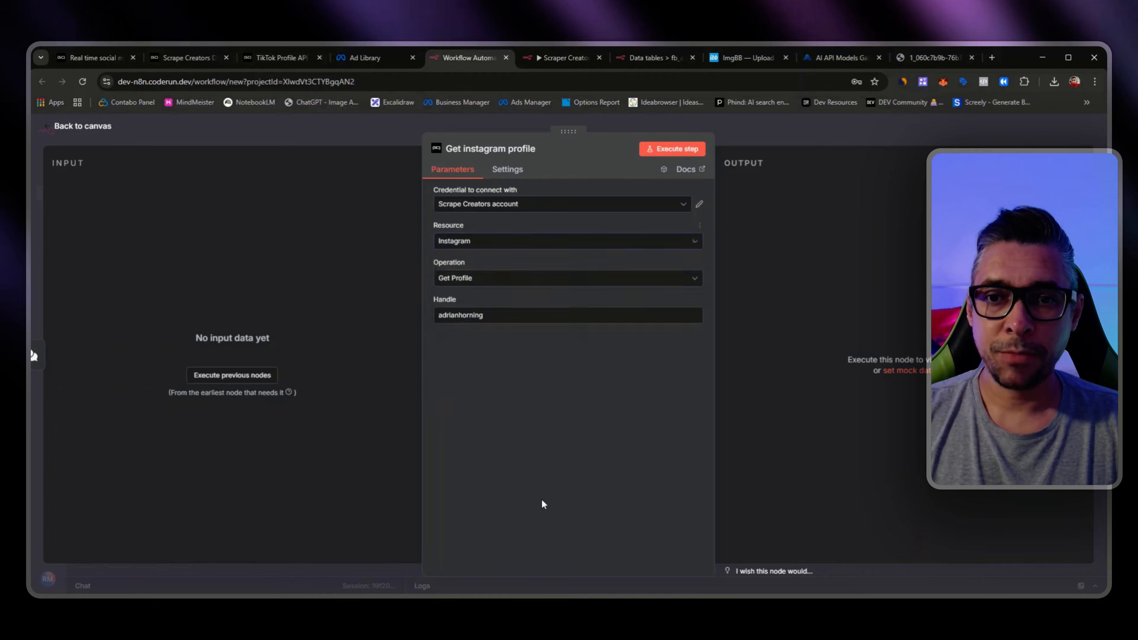
pyautogui.click(546, 278)
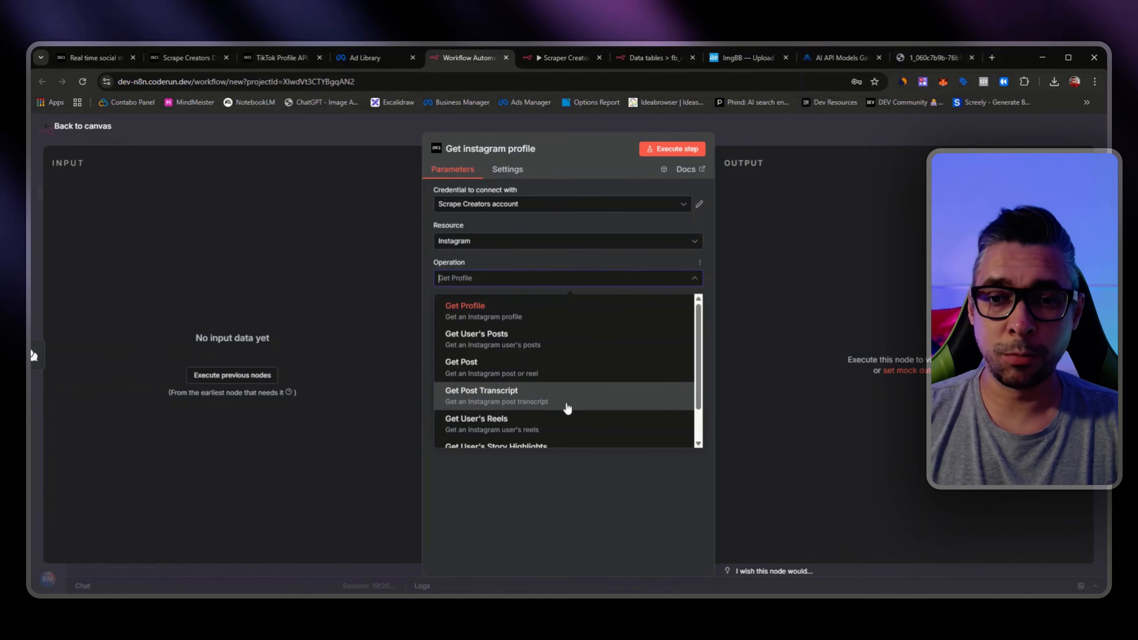
pyautogui.scroll(-1, 523, 404)
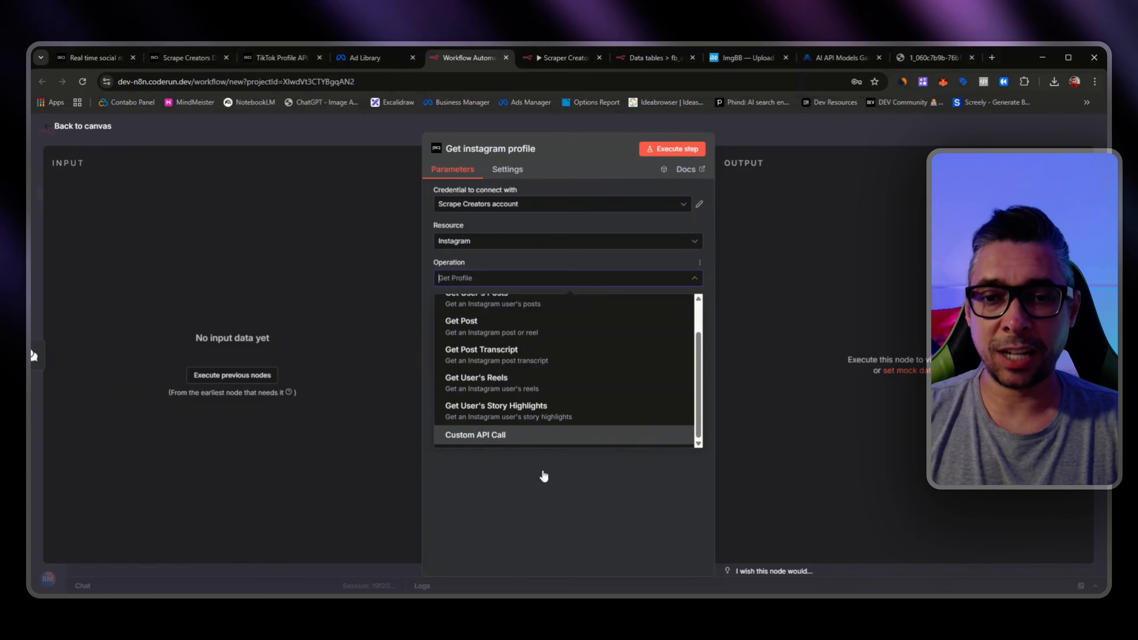
pyautogui.click(565, 479)
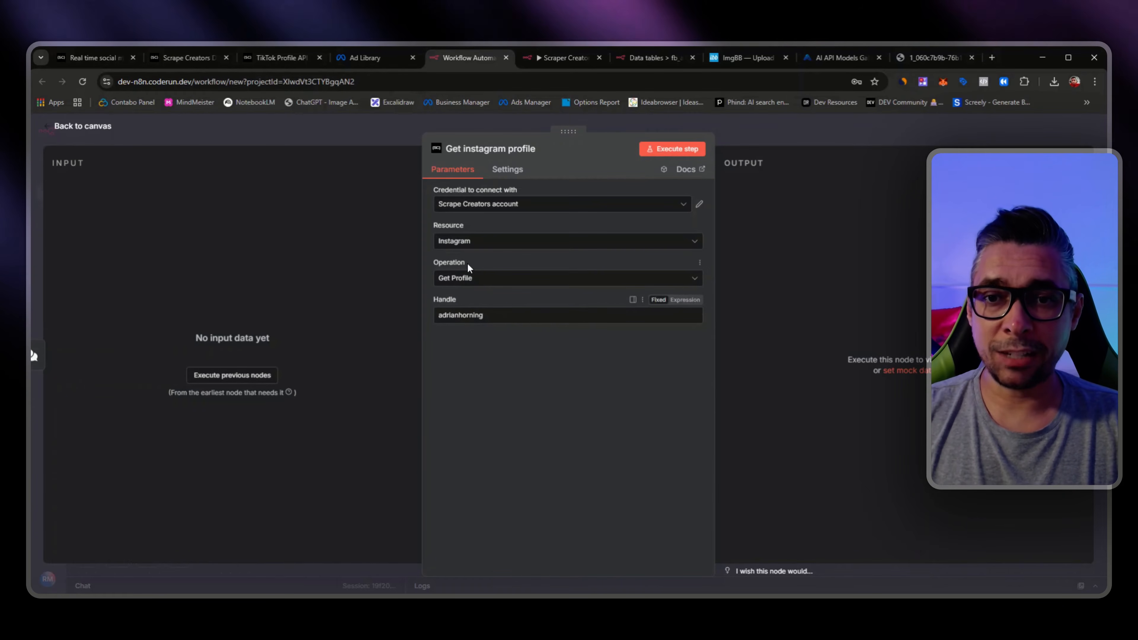
pyautogui.moveTo(485, 316); pyautogui.dragTo(424, 325)
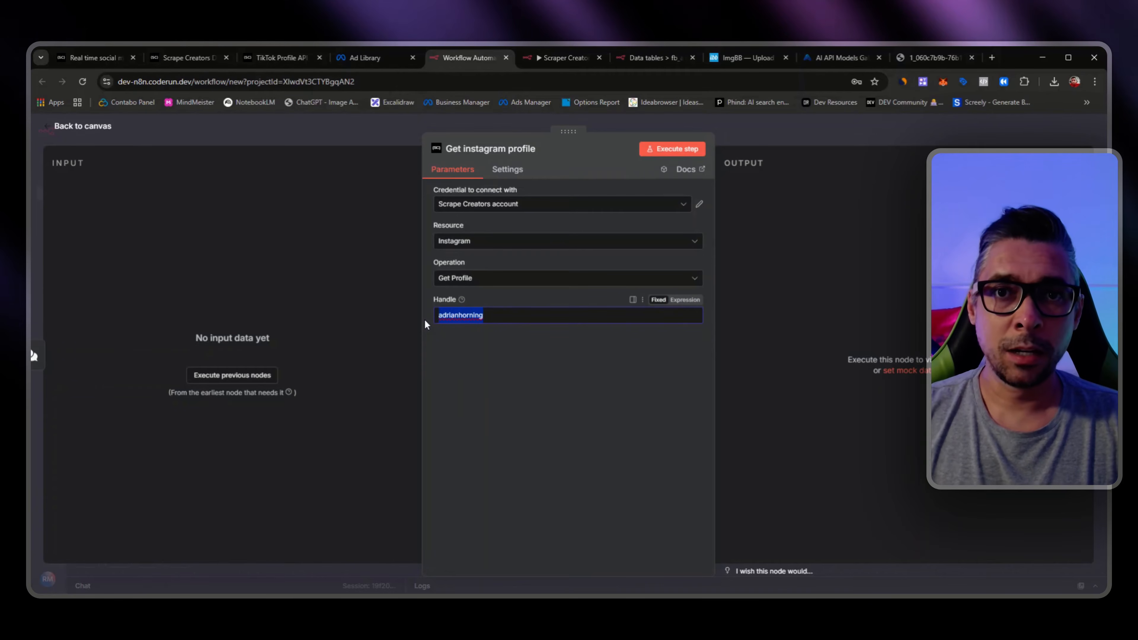
# Step: Change the operation to Get Post with the Instagram reel URL, then return to the canvas
pyautogui.click(488, 280)
pyautogui.scroll(3, 484, 359)
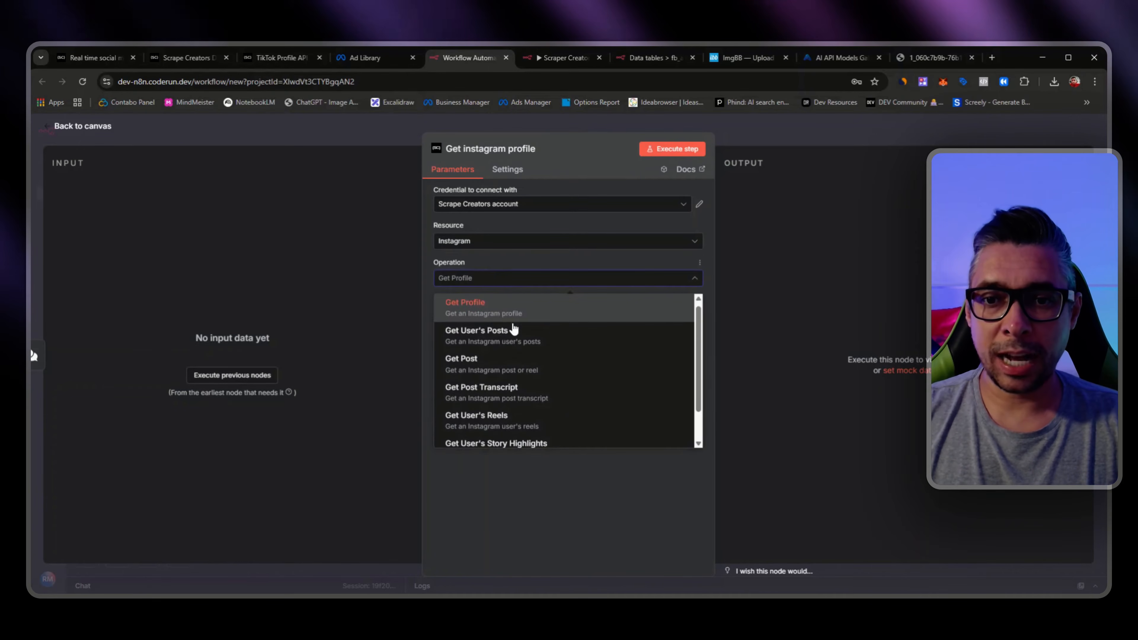
pyautogui.click(484, 366)
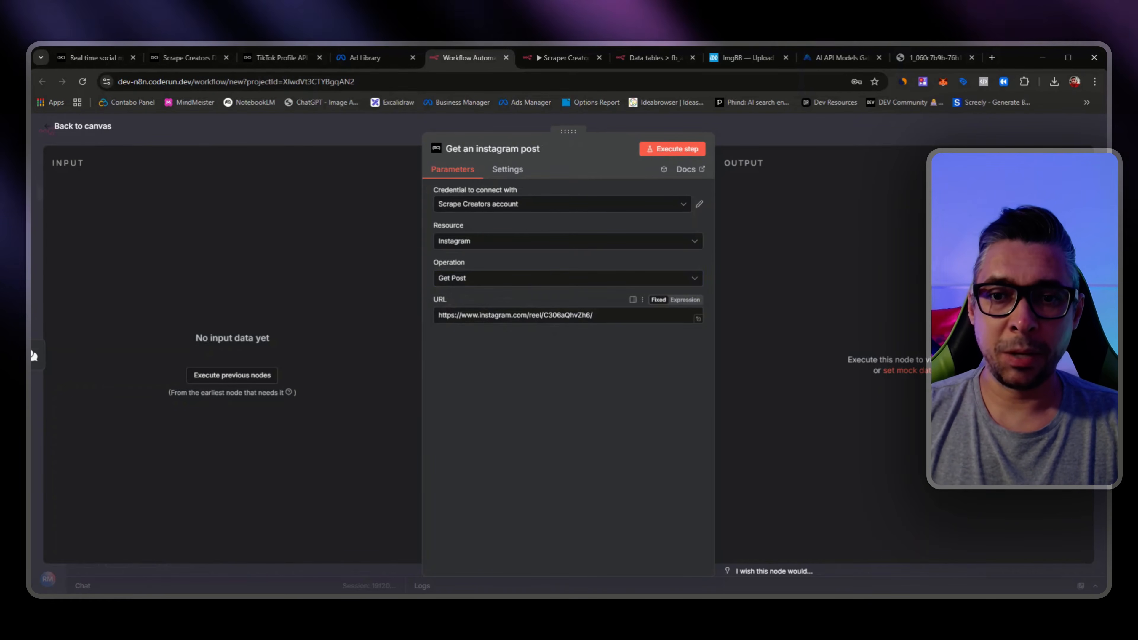
pyautogui.moveTo(473, 316); pyautogui.dragTo(413, 325)
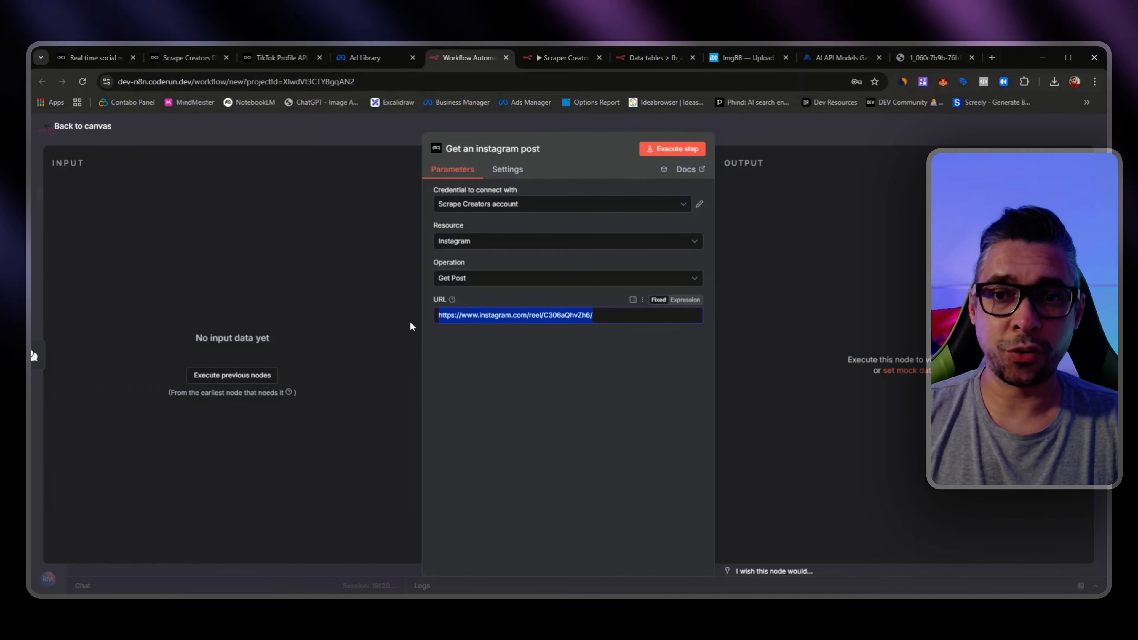
pyautogui.click(497, 278)
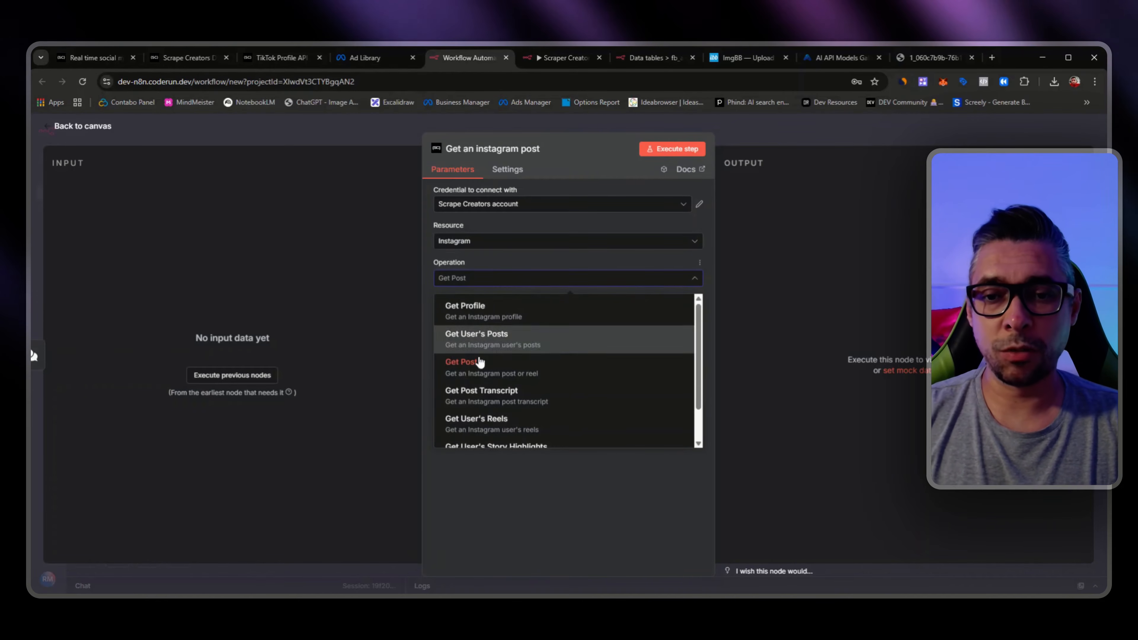
pyautogui.click(548, 462)
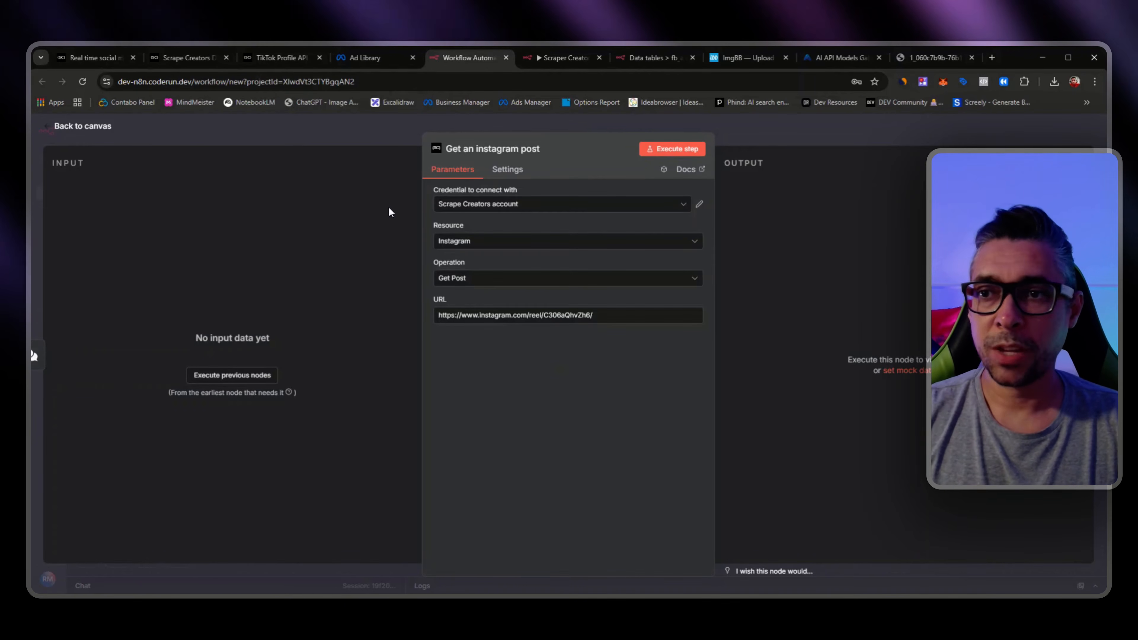
pyautogui.click(68, 127)
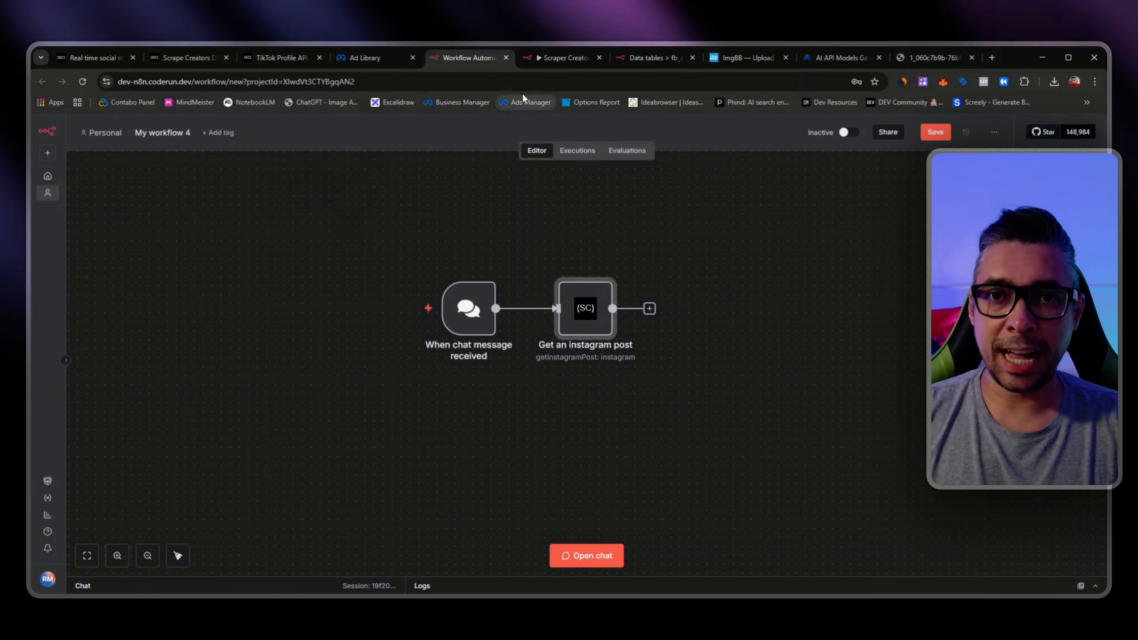
# Step: Switch to the completed Scraper Creators workflow tab
pyautogui.click(558, 56)
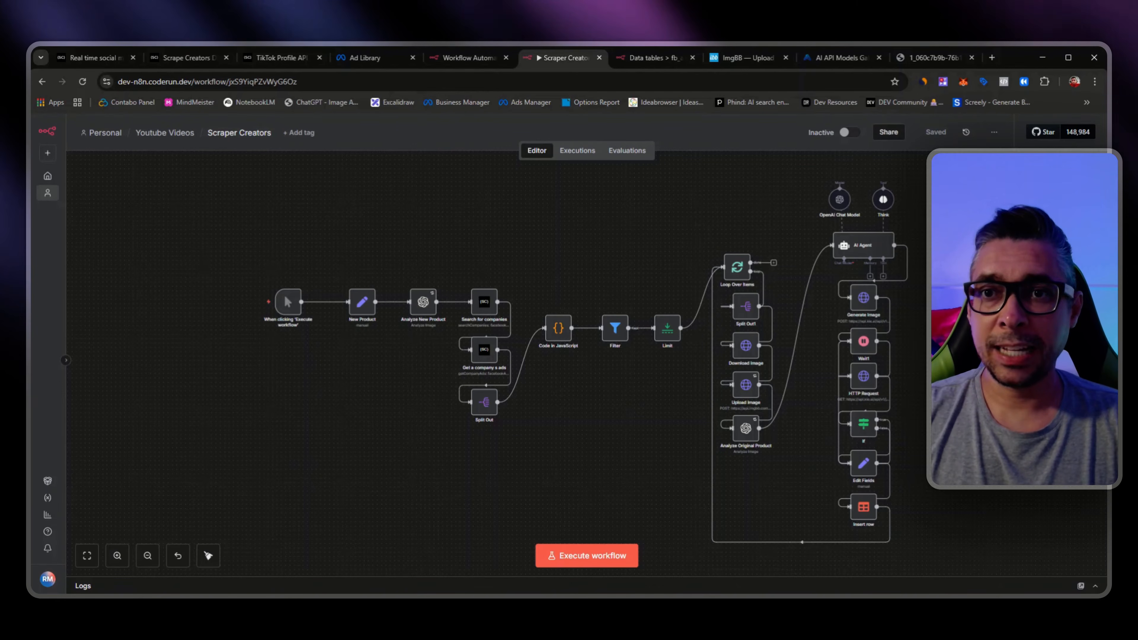
pyautogui.click(367, 59)
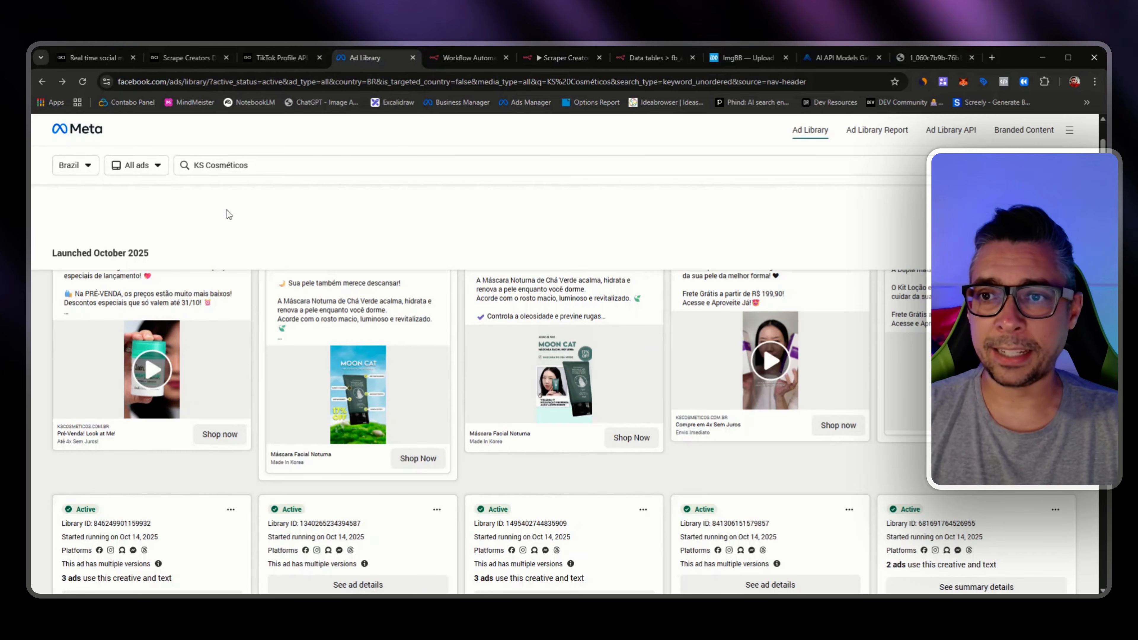
pyautogui.scroll(-5, 646, 352)
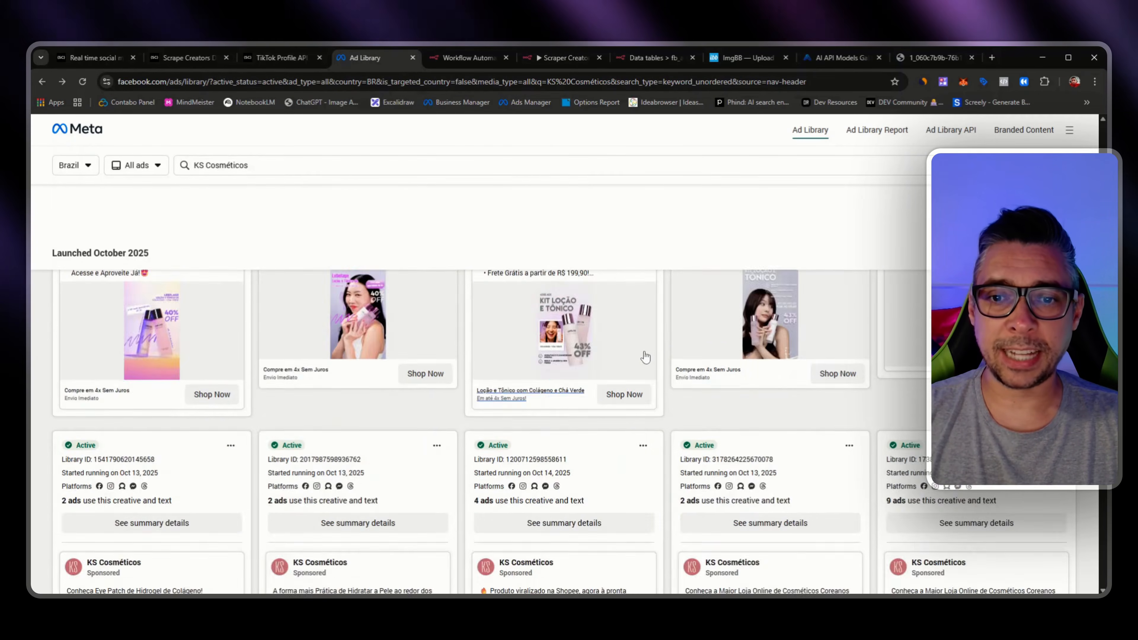
pyautogui.scroll(-5, 646, 358)
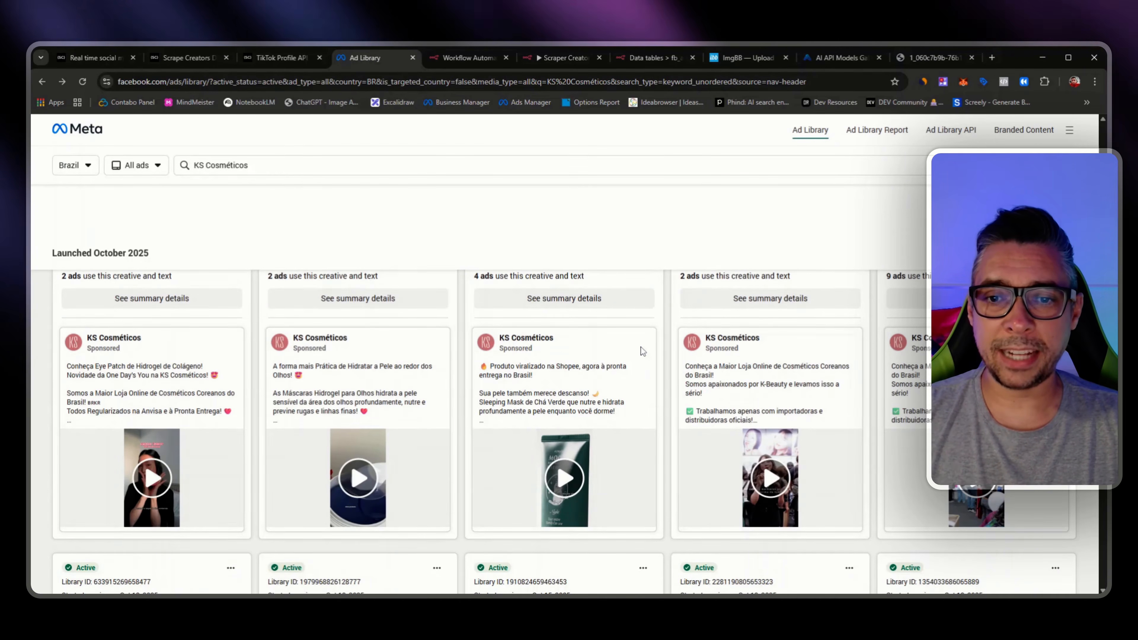
pyautogui.scroll(-3, 642, 351)
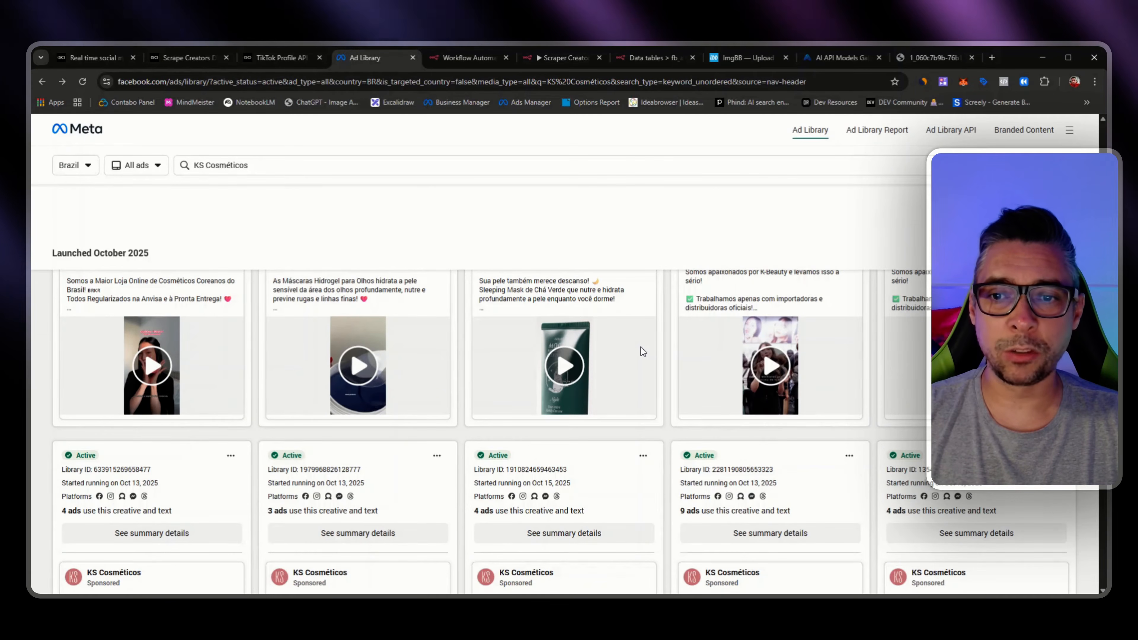
pyautogui.scroll(-9, 633, 348)
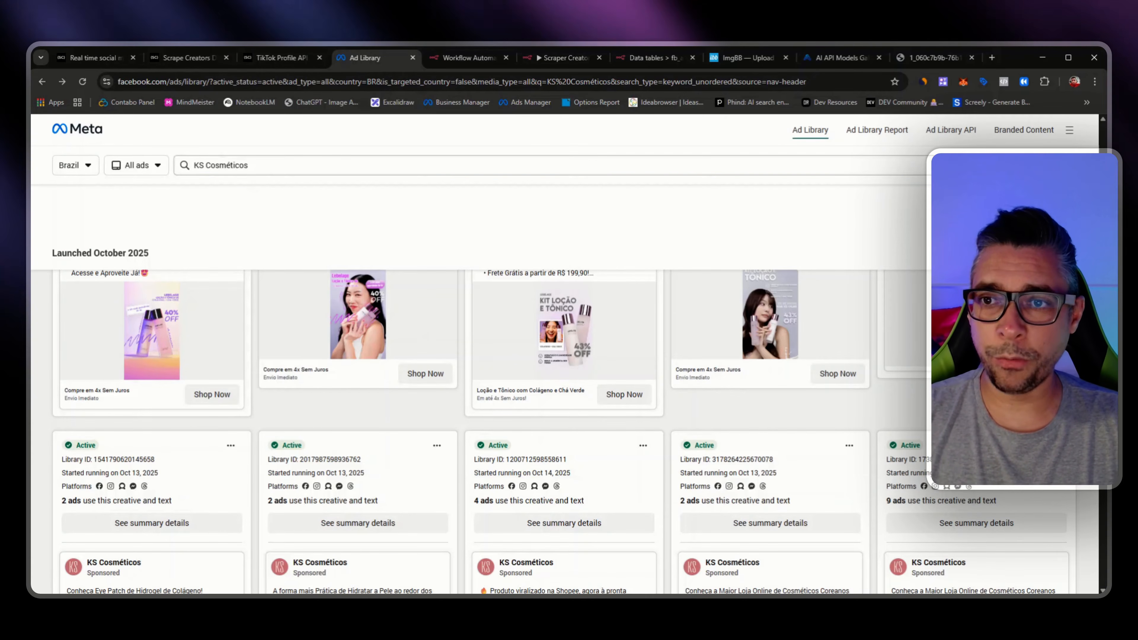
pyautogui.moveTo(254, 167); pyautogui.dragTo(86, 176)
pyautogui.click(85, 175)
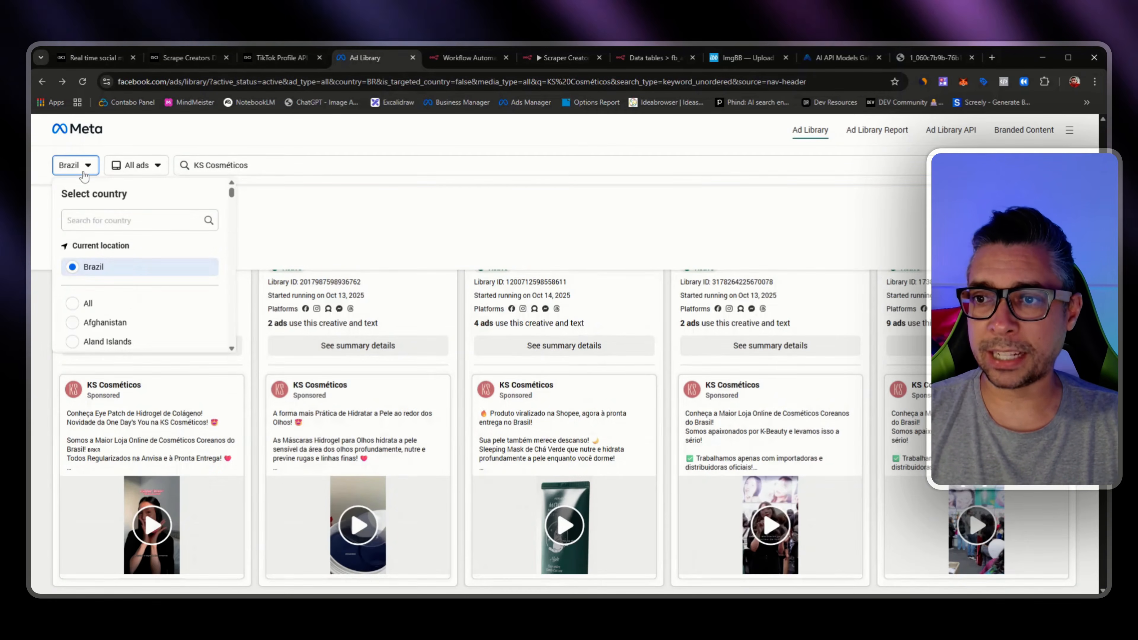
pyautogui.click(239, 188)
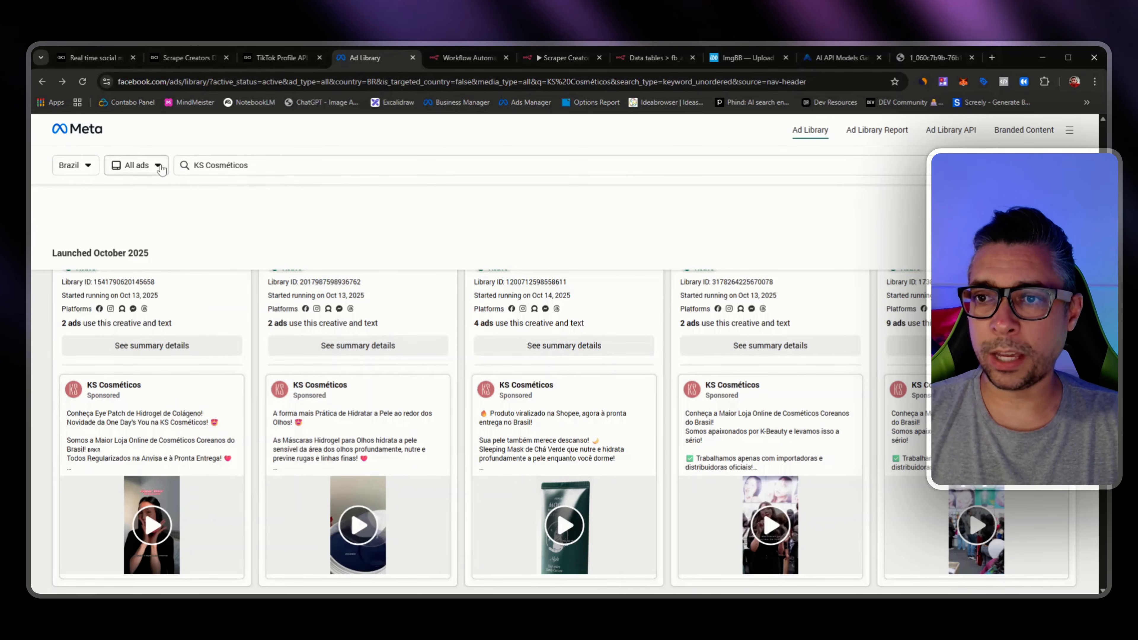
pyautogui.moveTo(252, 166); pyautogui.dragTo(184, 167)
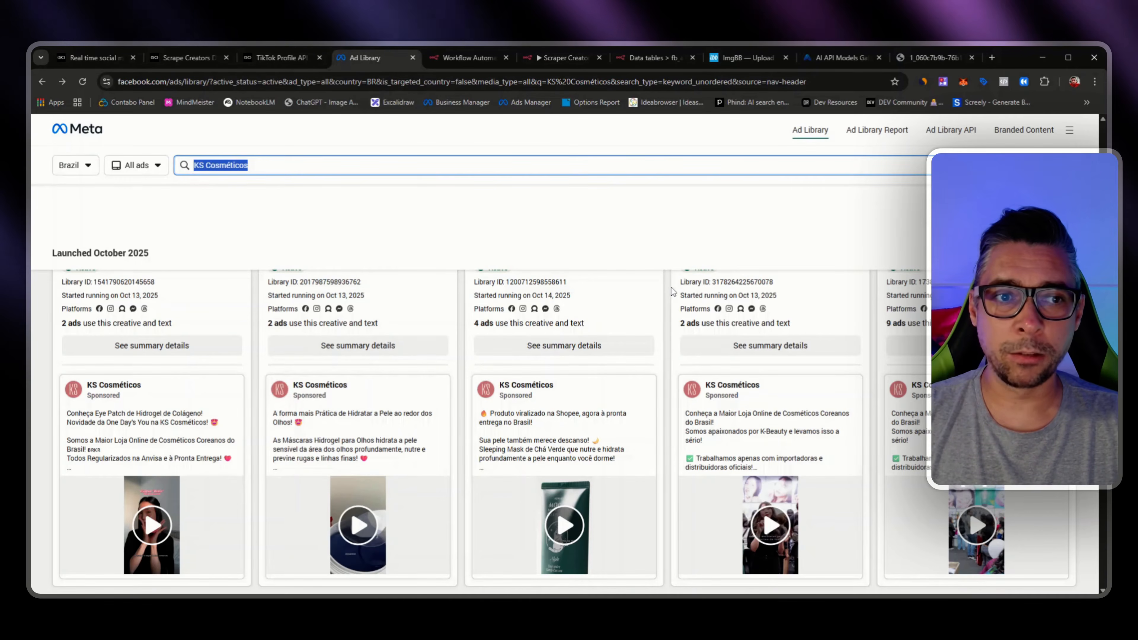
pyautogui.click(1046, 206)
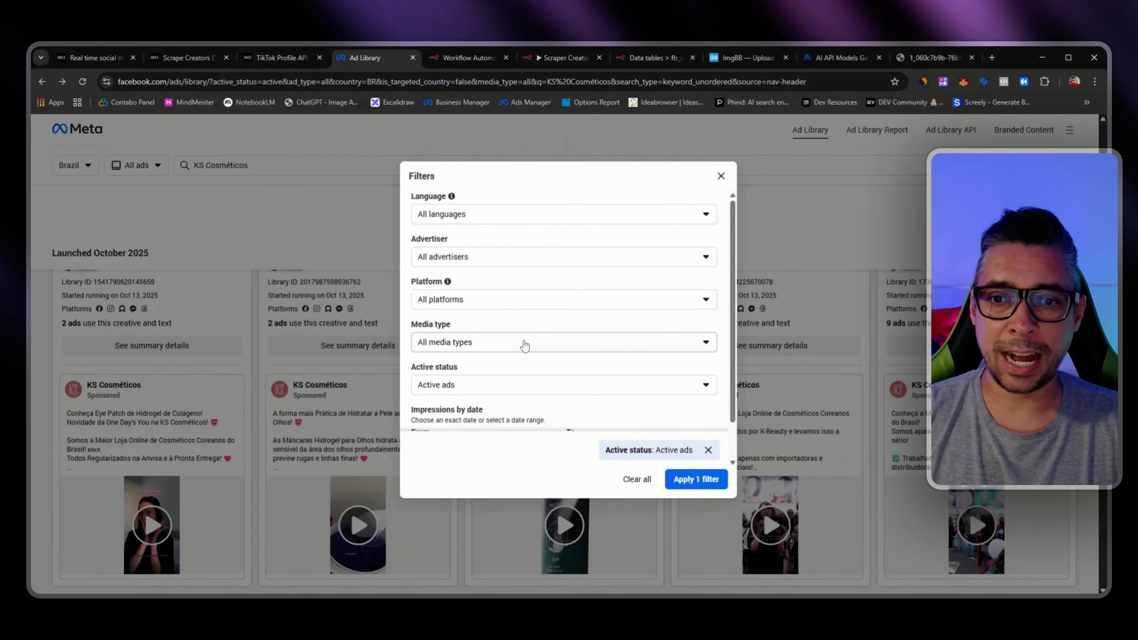
pyautogui.scroll(-1, 526, 346)
pyautogui.scroll(1, 564, 298)
pyautogui.scroll(-2, 564, 297)
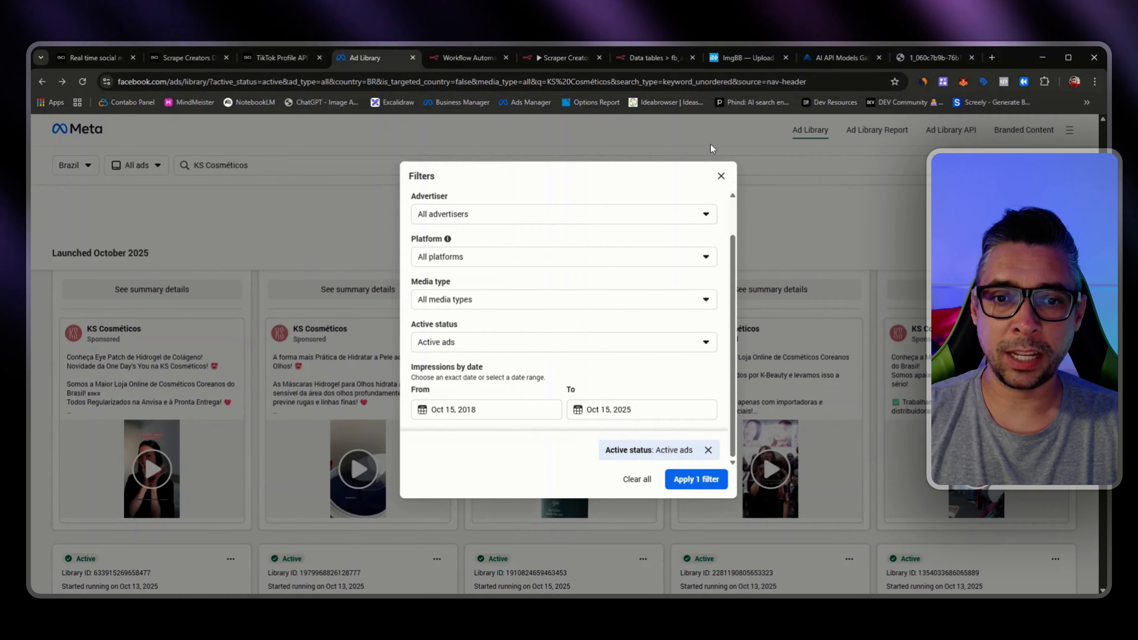
pyautogui.click(720, 177)
pyautogui.scroll(-5, 709, 361)
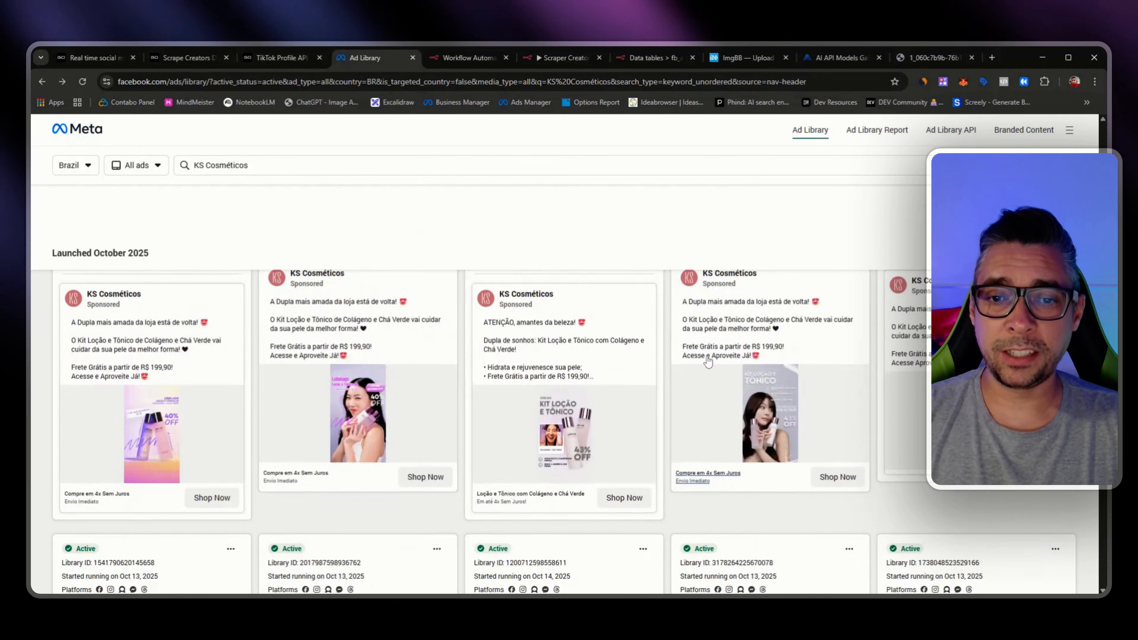
pyautogui.scroll(-10, 708, 361)
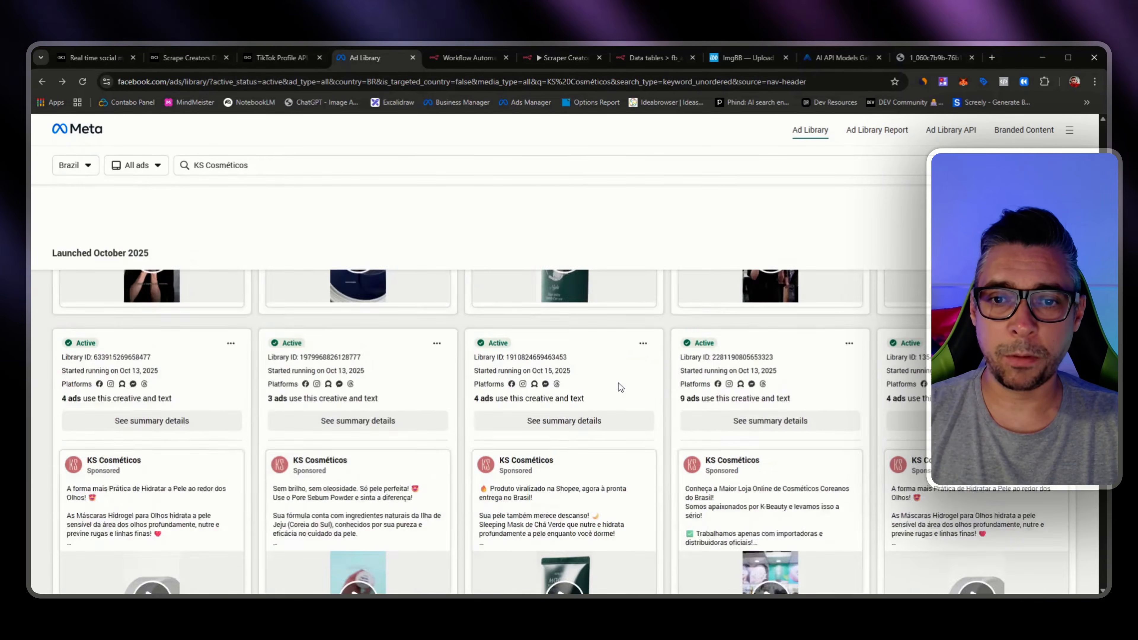
pyautogui.scroll(-10, 621, 386)
pyautogui.scroll(-10, 621, 382)
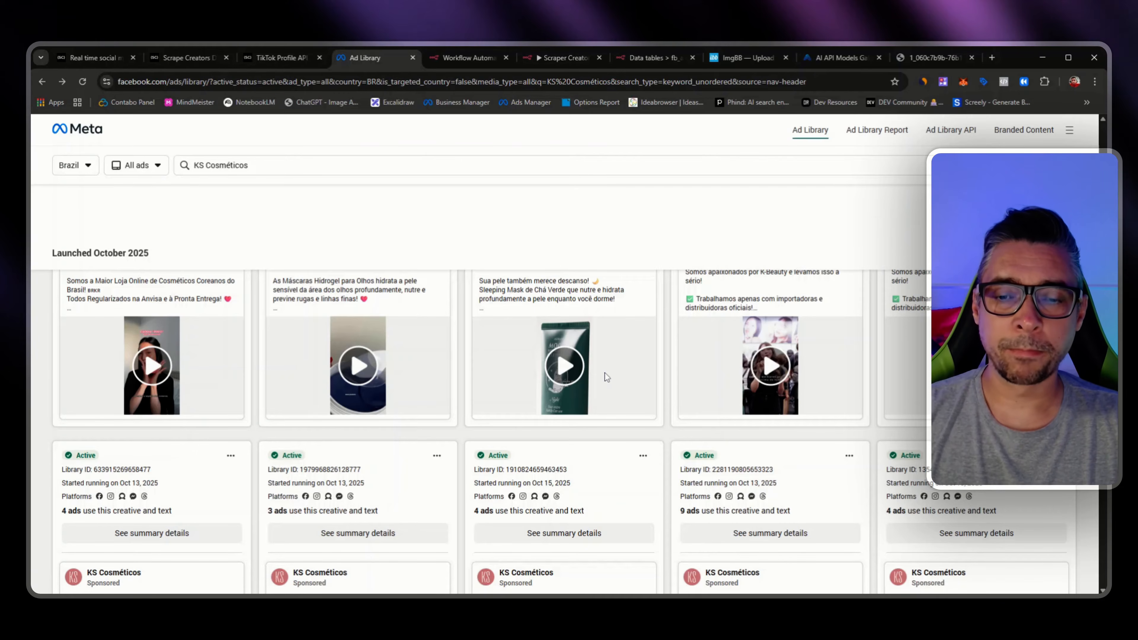
pyautogui.scroll(-5, 607, 377)
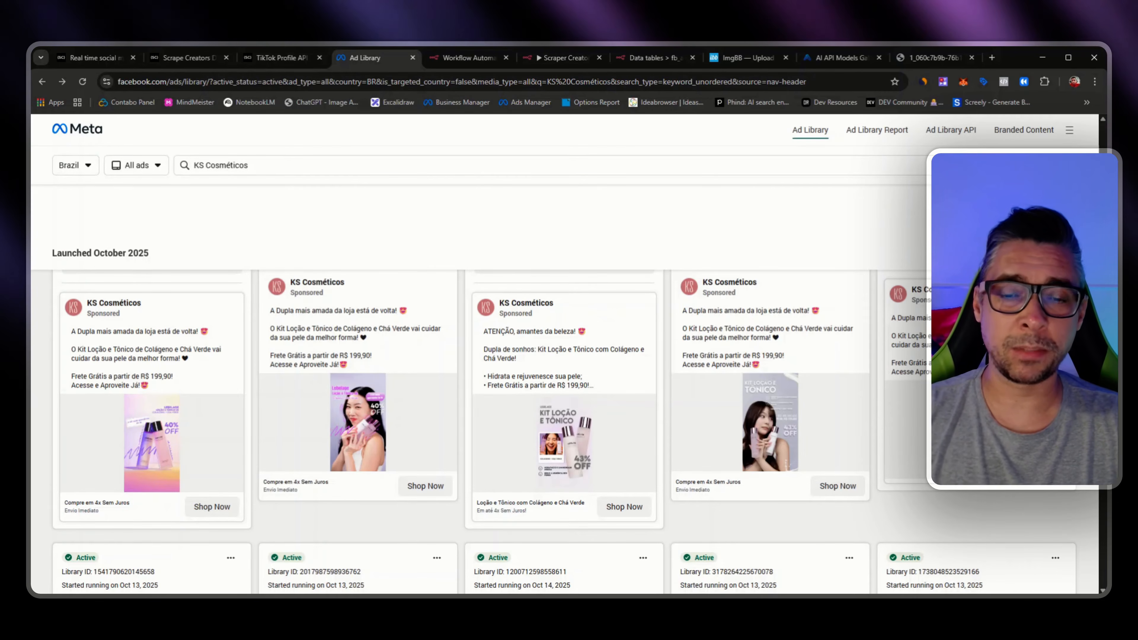
pyautogui.scroll(8, 611, 390)
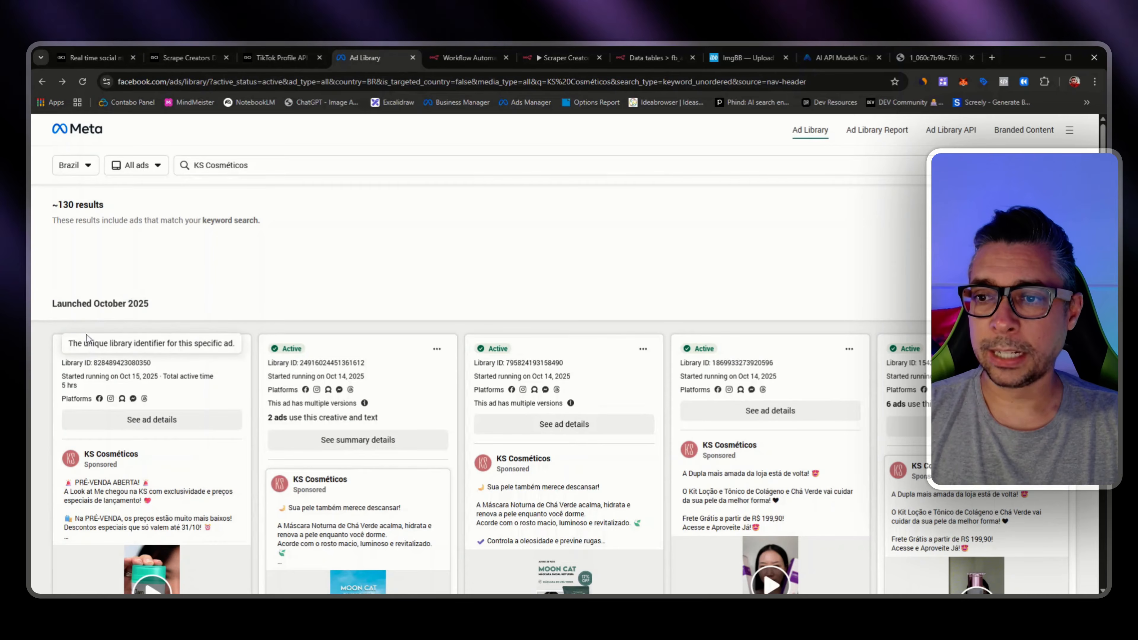
pyautogui.scroll(-5, 437, 493)
pyautogui.scroll(-10, 381, 433)
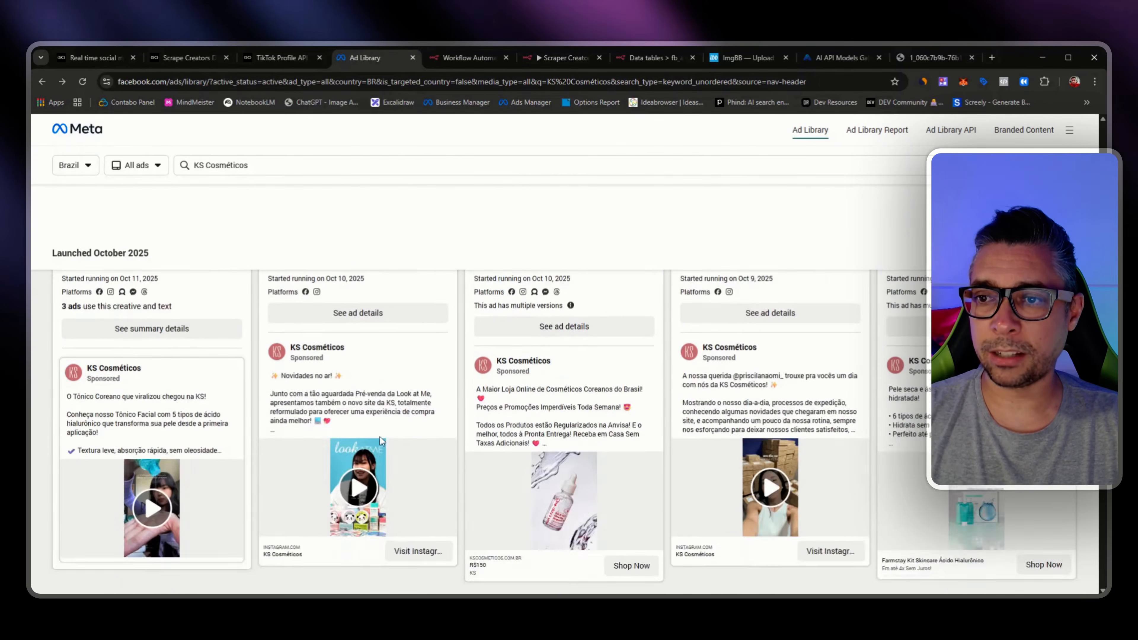
pyautogui.scroll(-15, 380, 437)
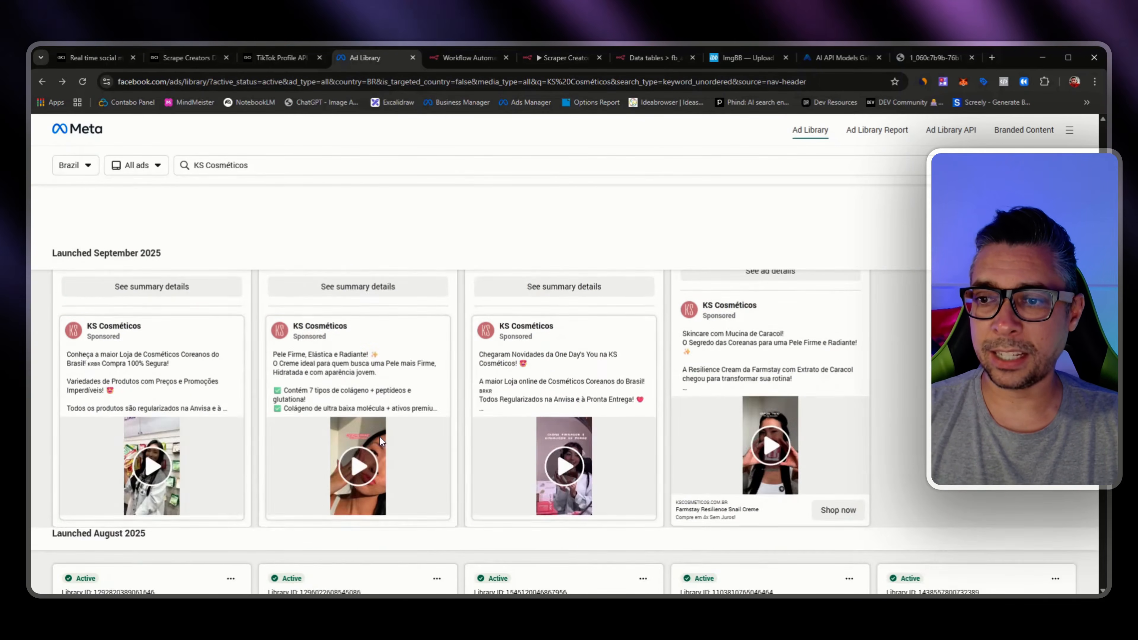
pyautogui.scroll(-5, 225, 354)
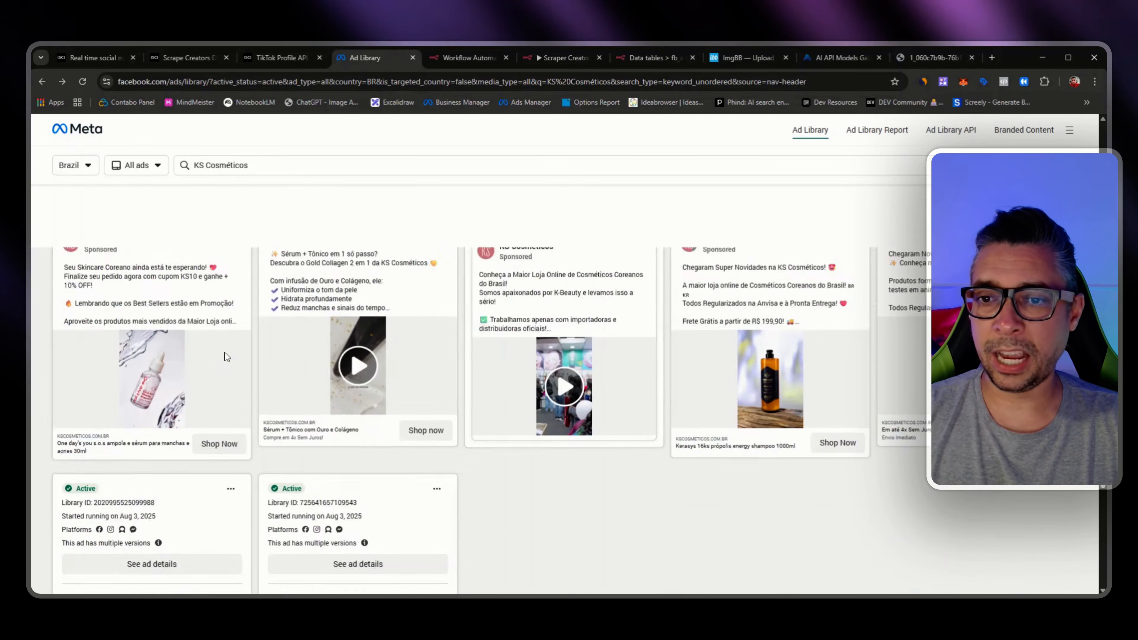
pyautogui.scroll(15, 256, 346)
pyautogui.scroll(10, 428, 353)
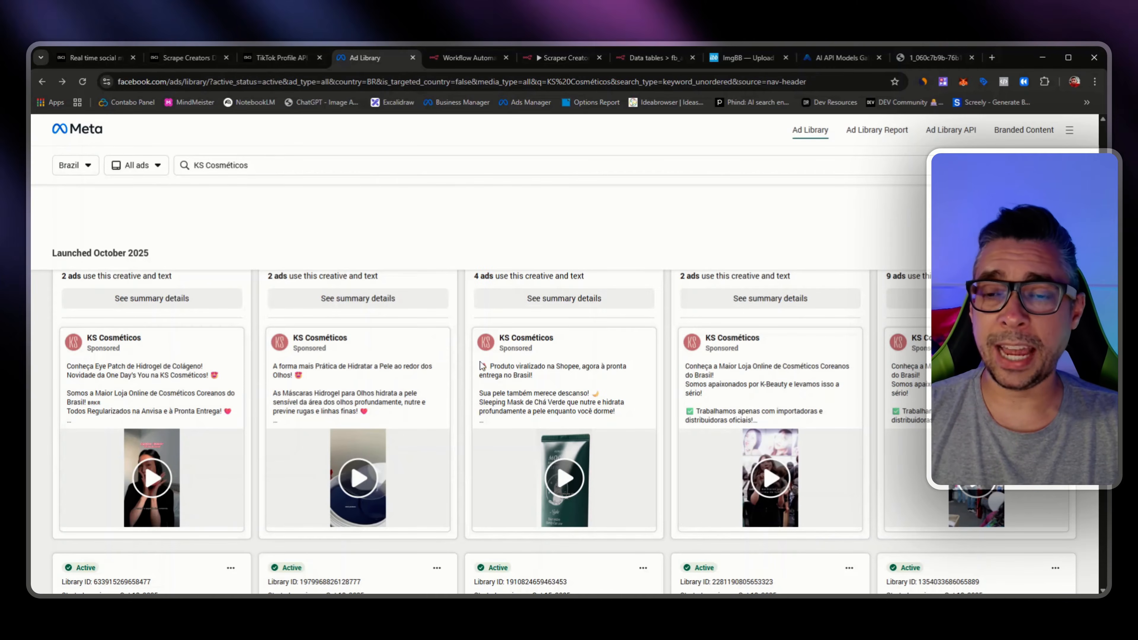
pyautogui.scroll(5, 482, 365)
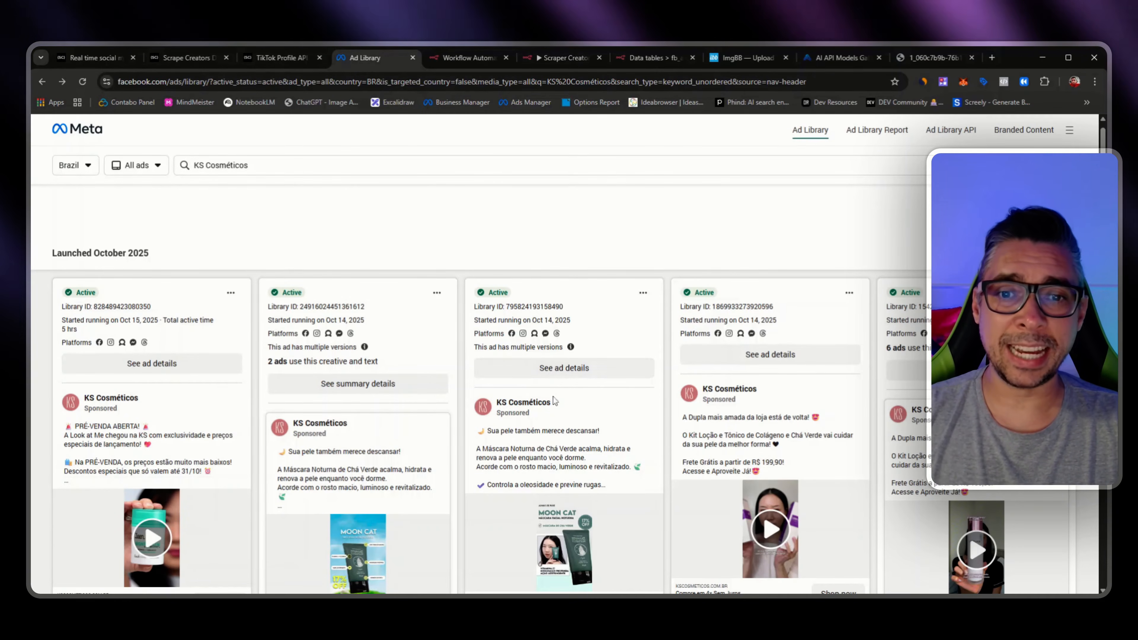
pyautogui.scroll(1, 560, 399)
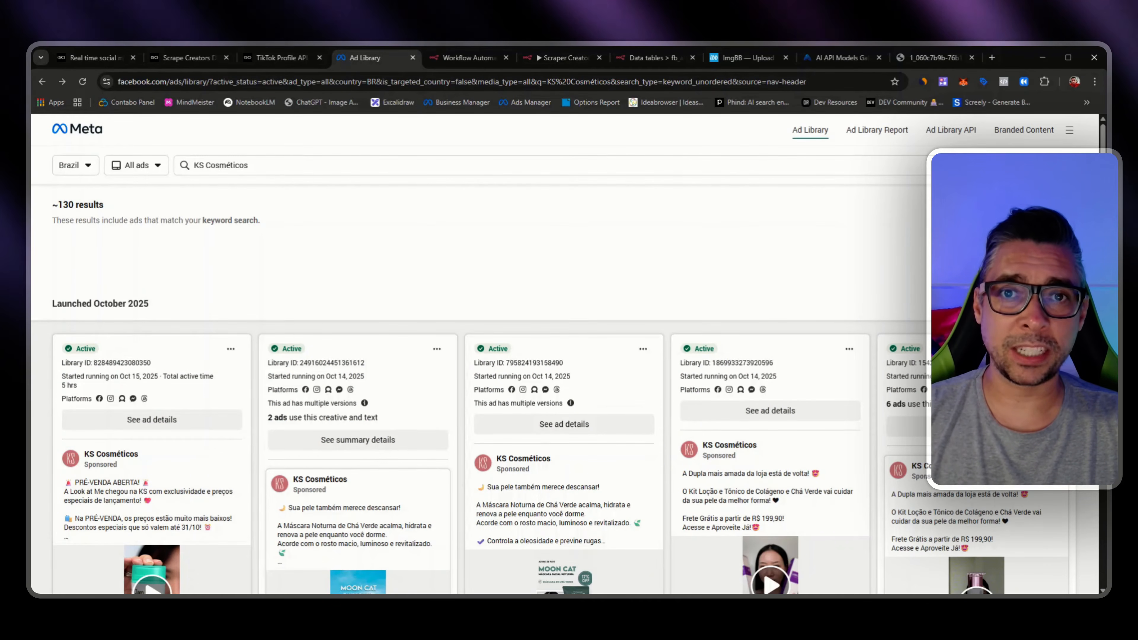
# Step: Compare the medicube product image with the KS Cosméticos ad results, then return to Scraper Creators
pyautogui.click(569, 67)
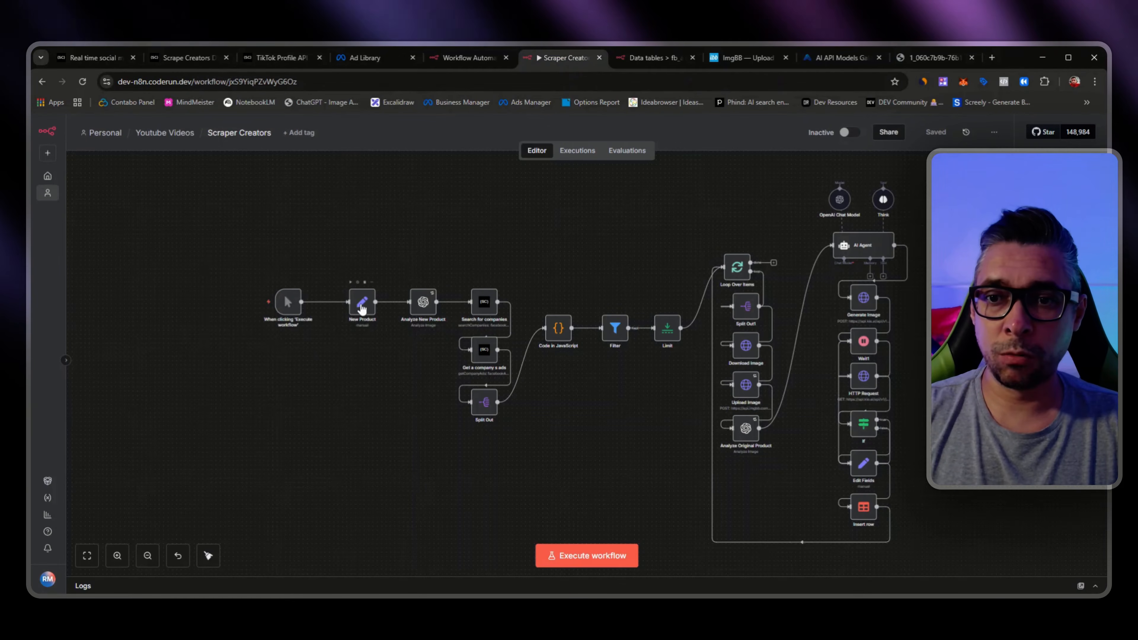
pyautogui.click(935, 60)
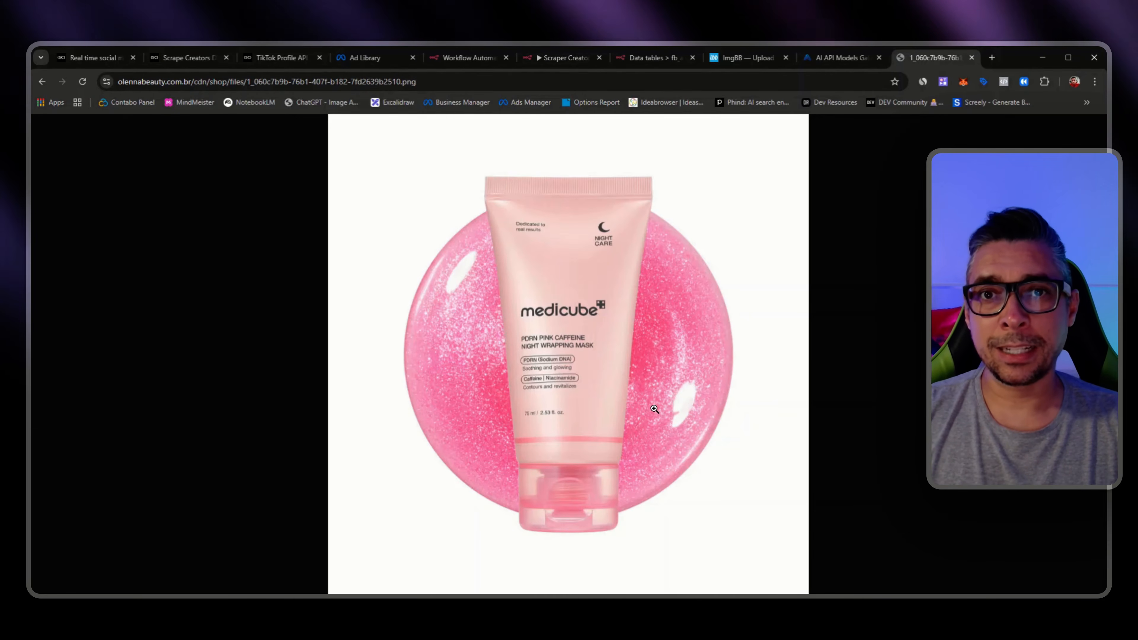
pyautogui.click(361, 57)
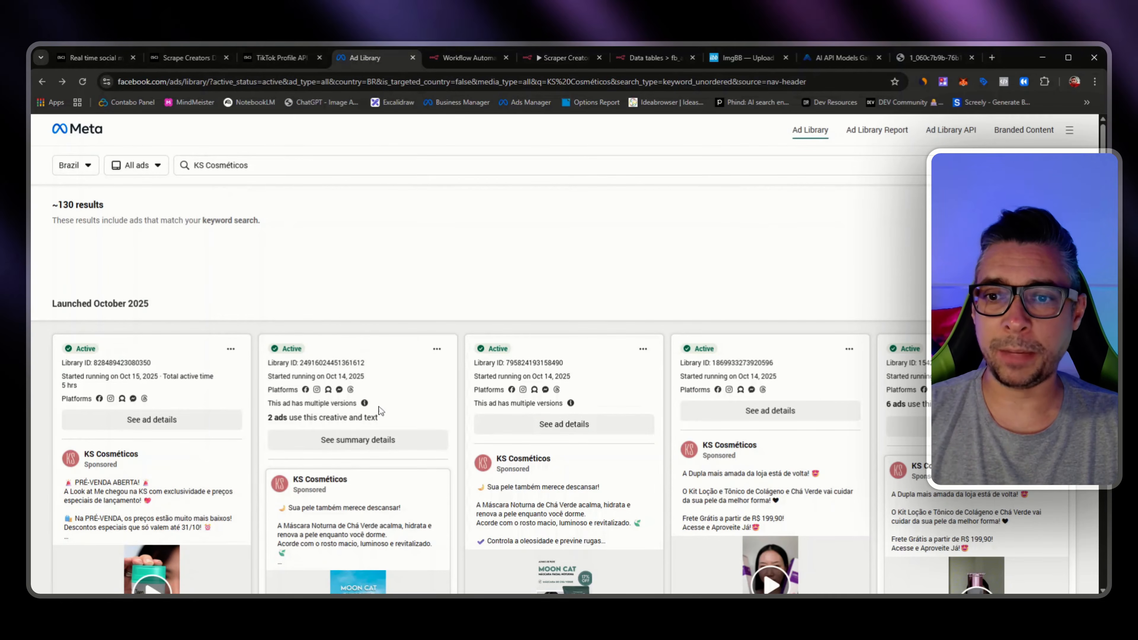
pyautogui.scroll(-2, 360, 497)
pyautogui.scroll(2, 615, 456)
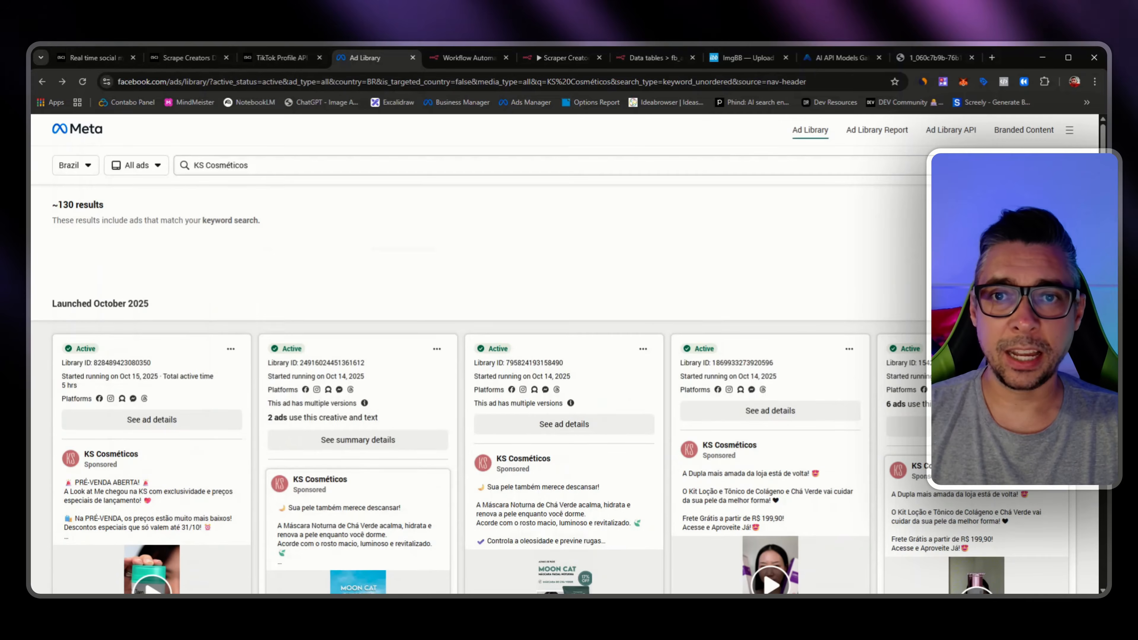
pyautogui.click(546, 60)
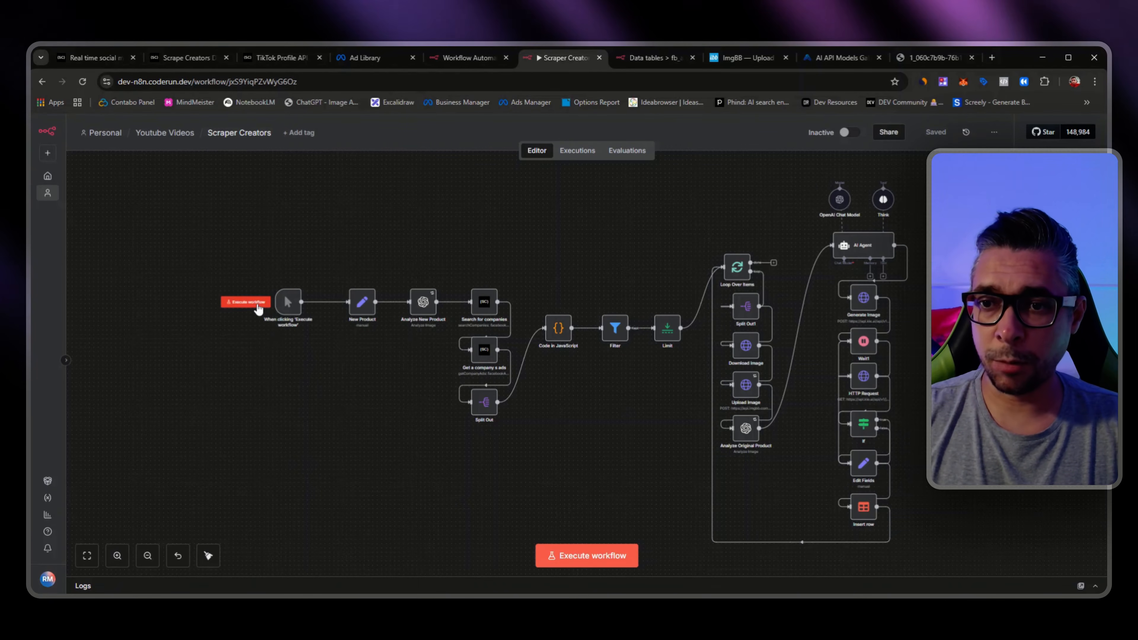
# Step: Execute the whole Scraper Creators workflow from the manual trigger
pyautogui.click(257, 305)
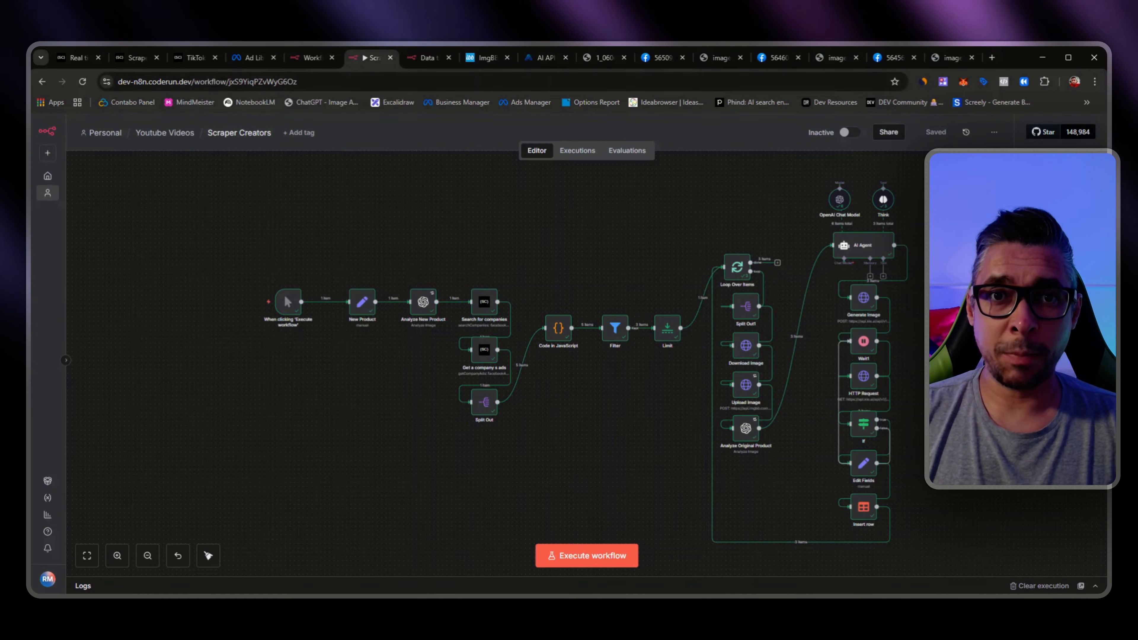
# Step: Compare the Moon Cat competitor ad images with the product image, reordering the ad tabs
pyautogui.click(657, 60)
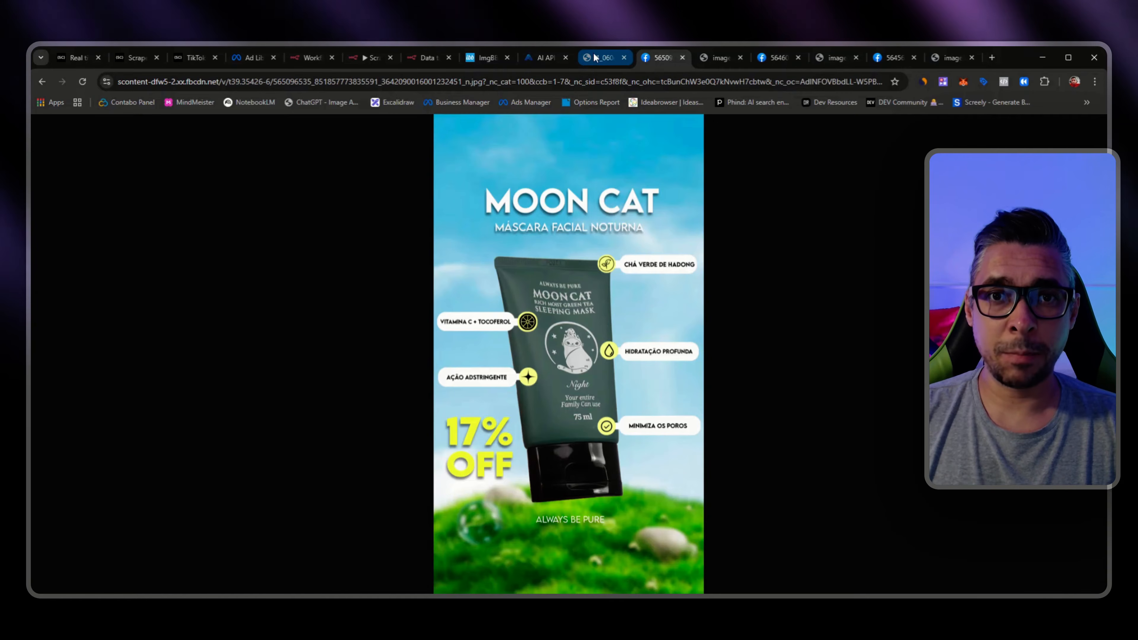
pyautogui.click(585, 66)
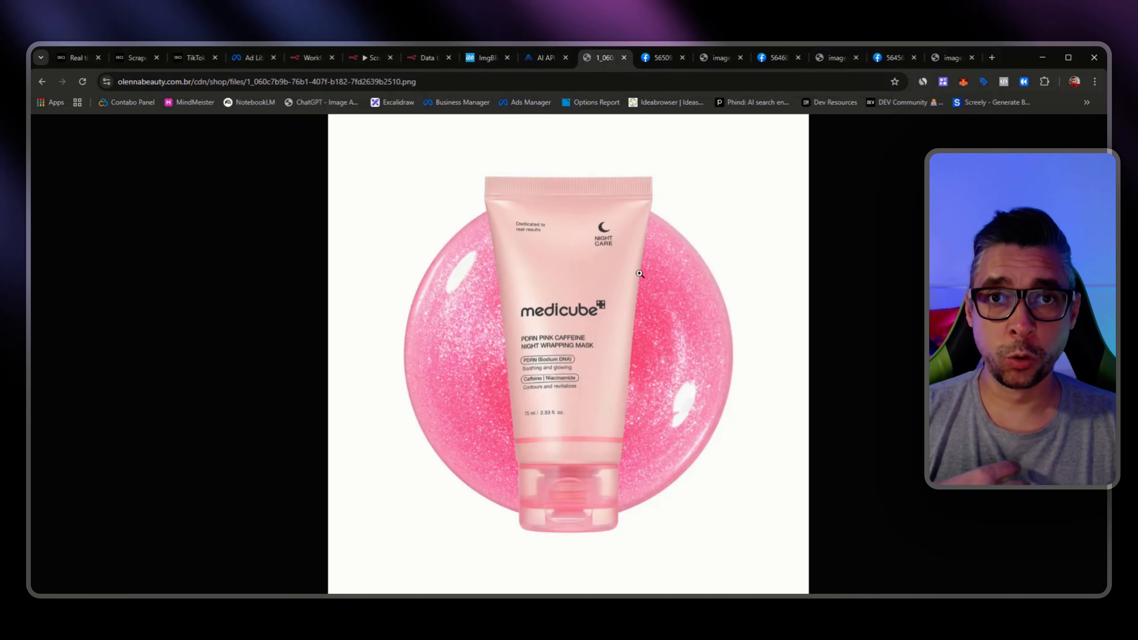
pyautogui.click(663, 61)
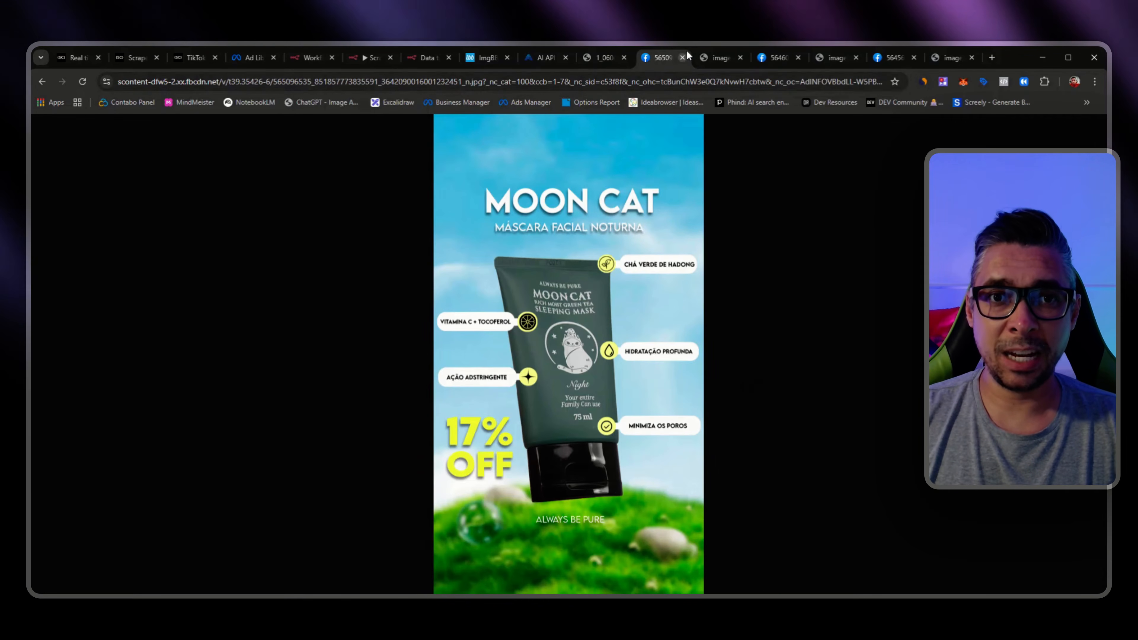
pyautogui.click(713, 60)
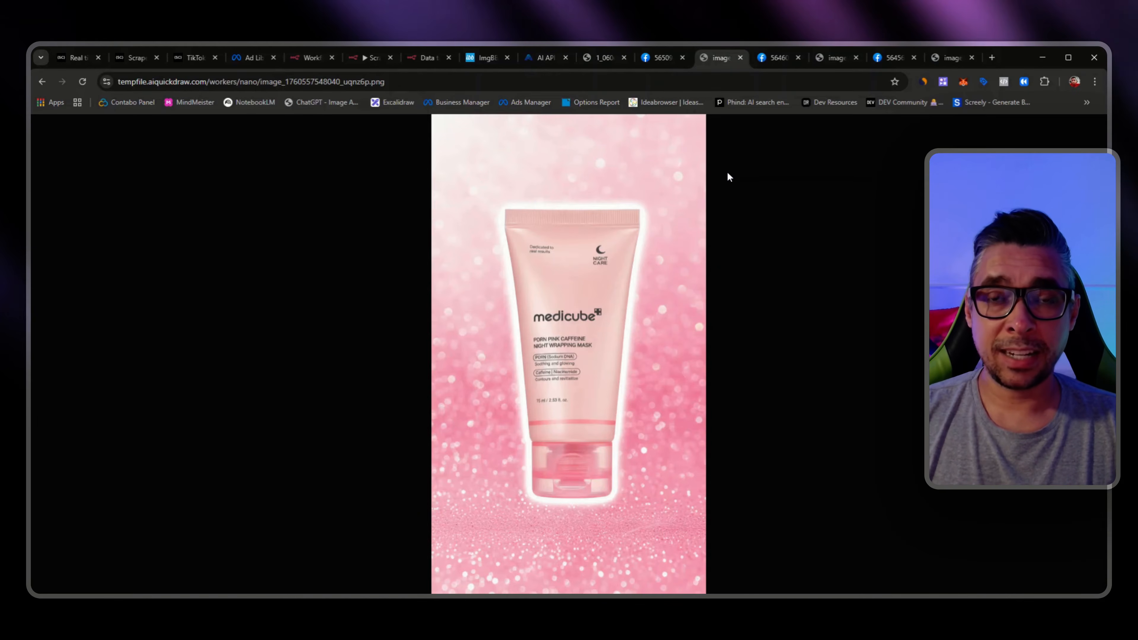
pyautogui.click(669, 56)
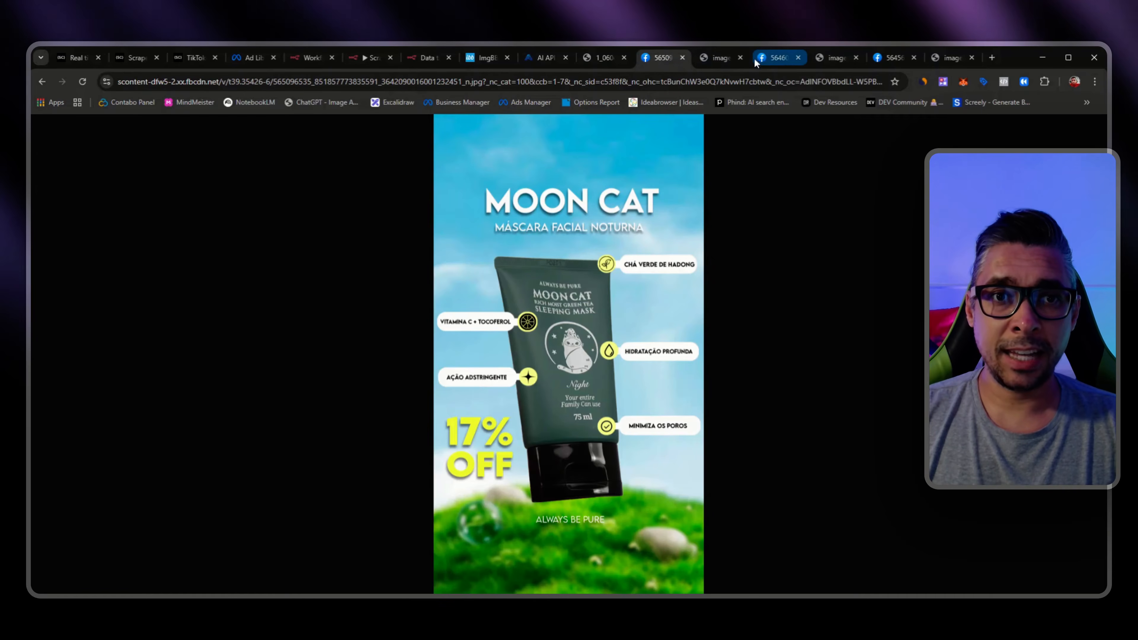
pyautogui.moveTo(774, 58); pyautogui.dragTo(714, 65)
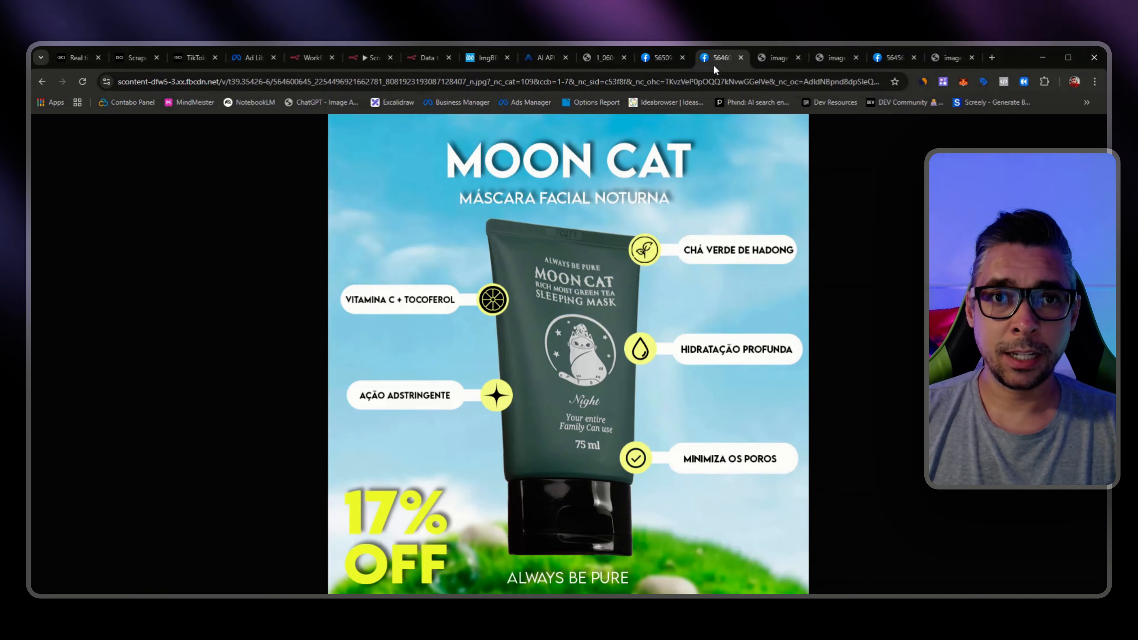
pyautogui.click(901, 60)
pyautogui.moveTo(901, 60); pyautogui.dragTo(710, 65)
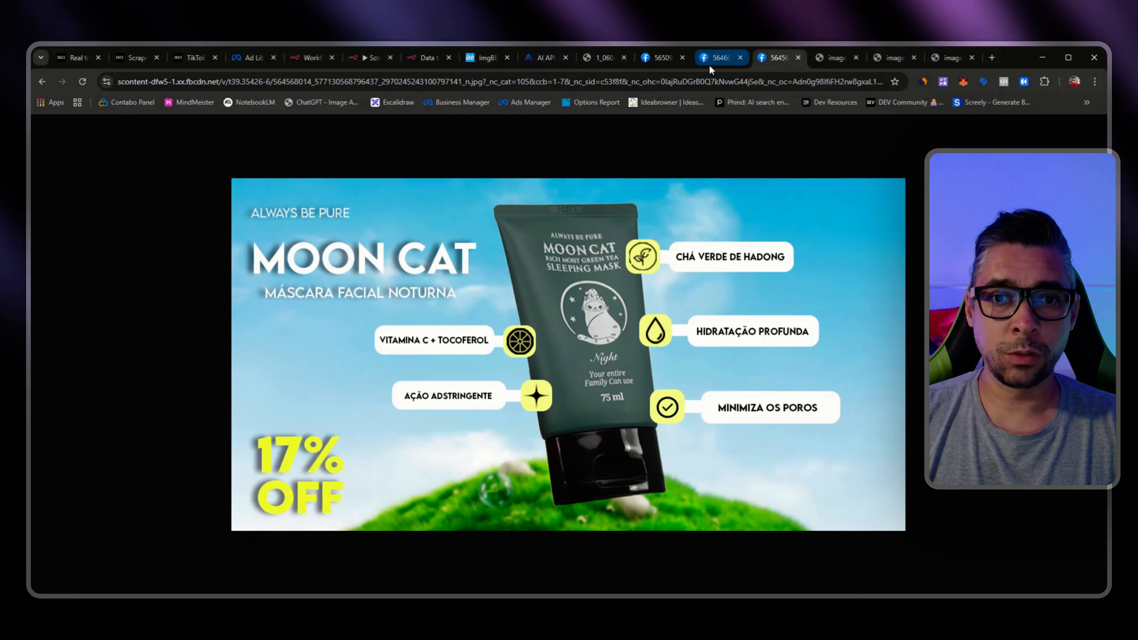
pyautogui.click(667, 64)
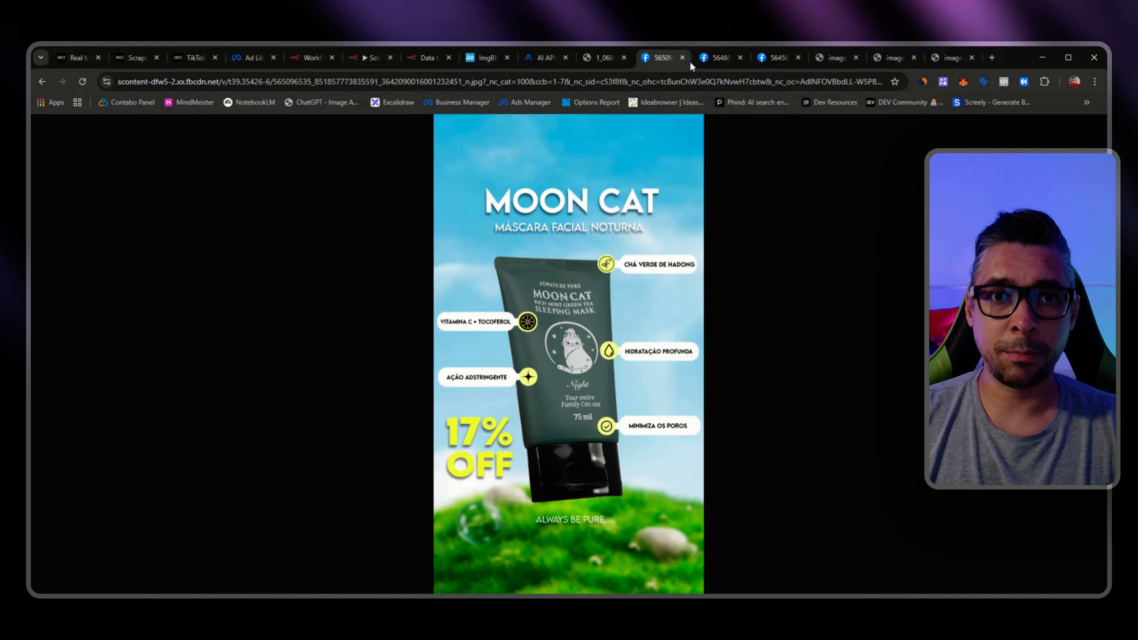
pyautogui.click(719, 62)
pyautogui.click(761, 63)
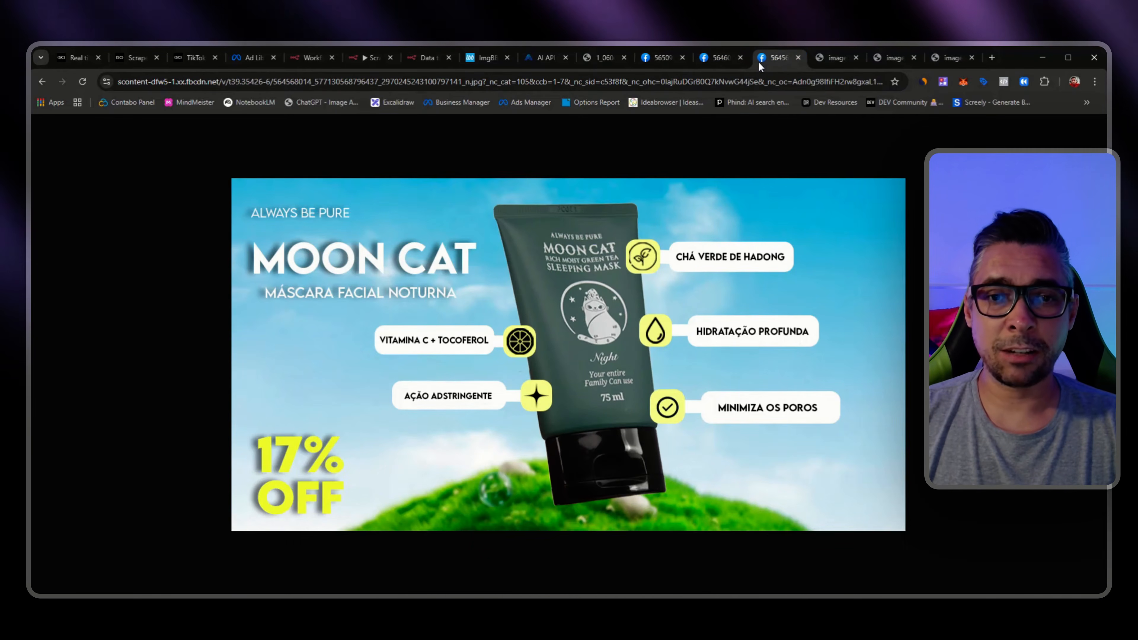
# Step: Review the generated medicube pink tube, Rejuvenate promo and night-mask infographic images
pyautogui.click(821, 59)
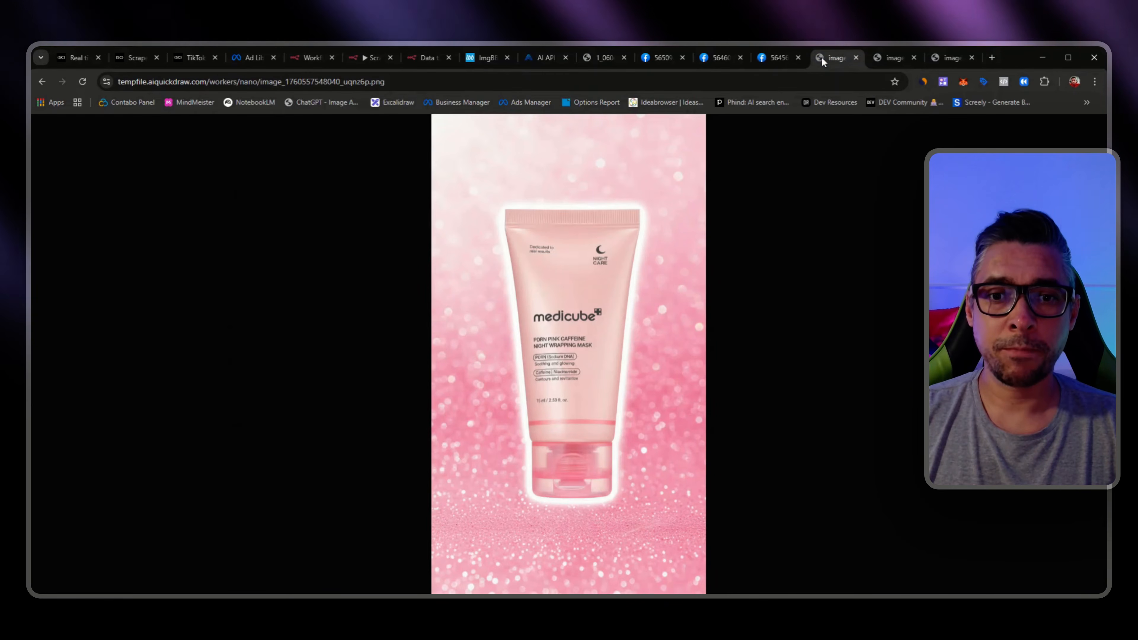
pyautogui.click(889, 60)
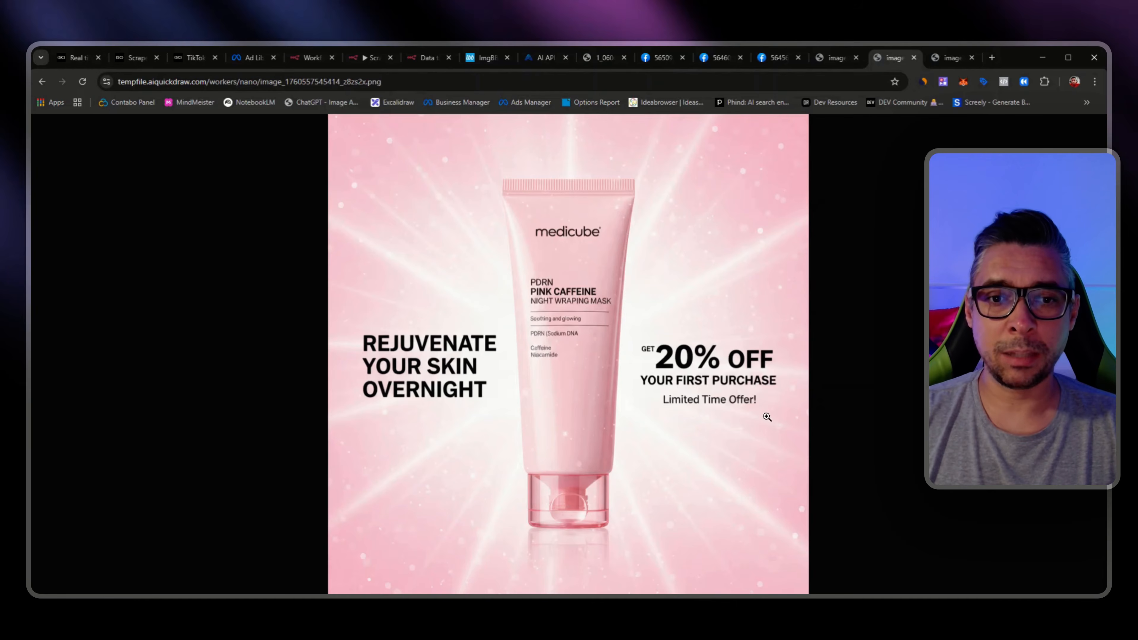
pyautogui.click(949, 65)
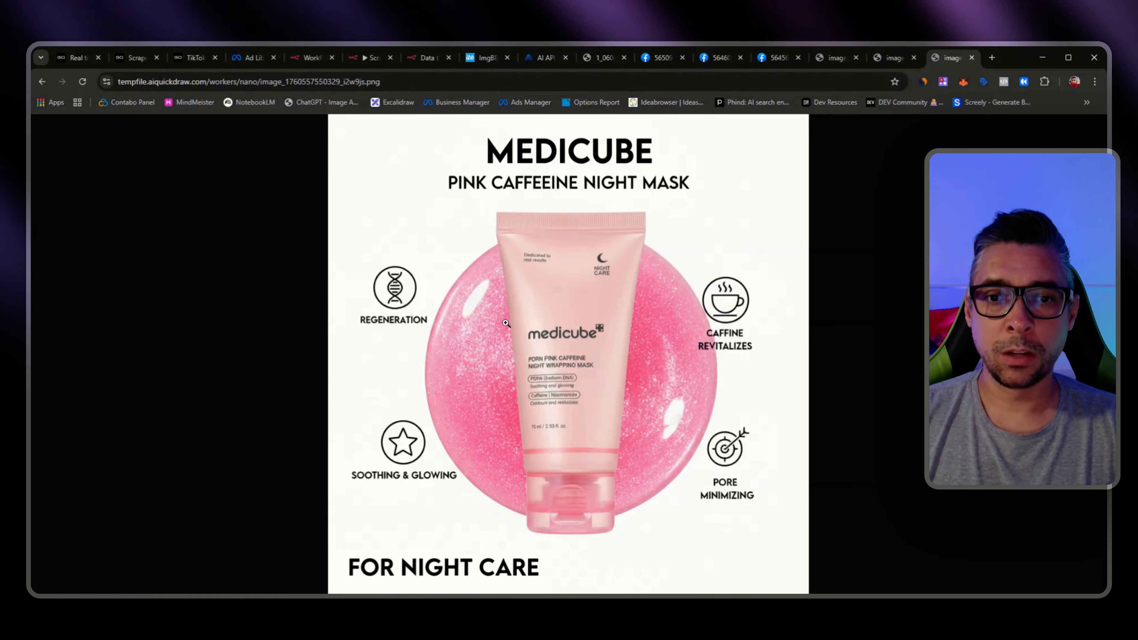
pyautogui.click(716, 58)
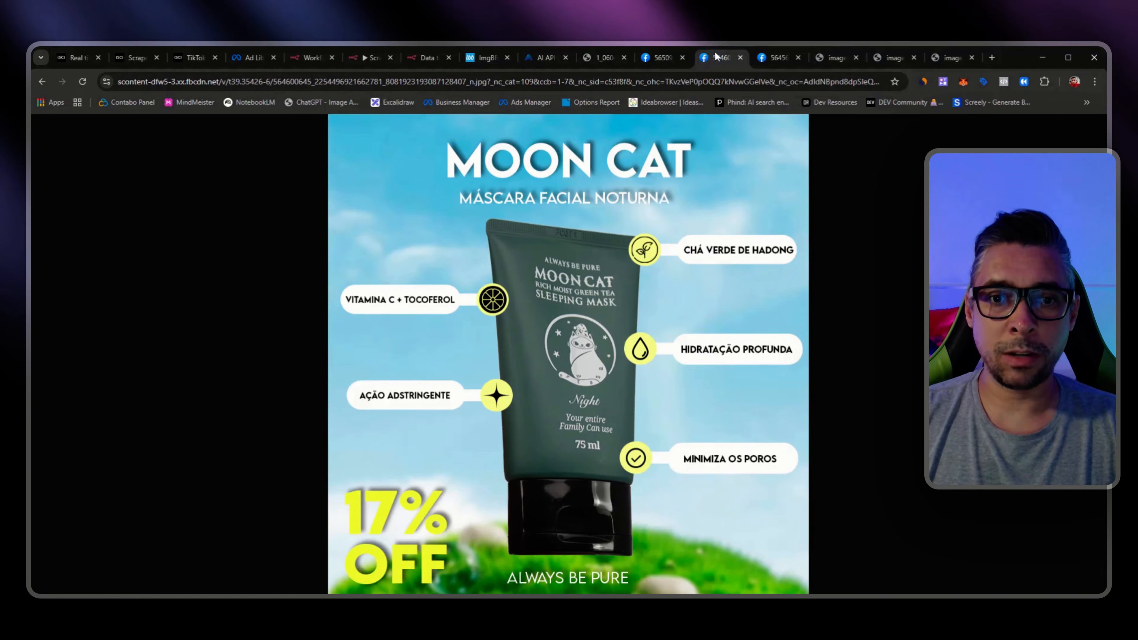
pyautogui.click(904, 55)
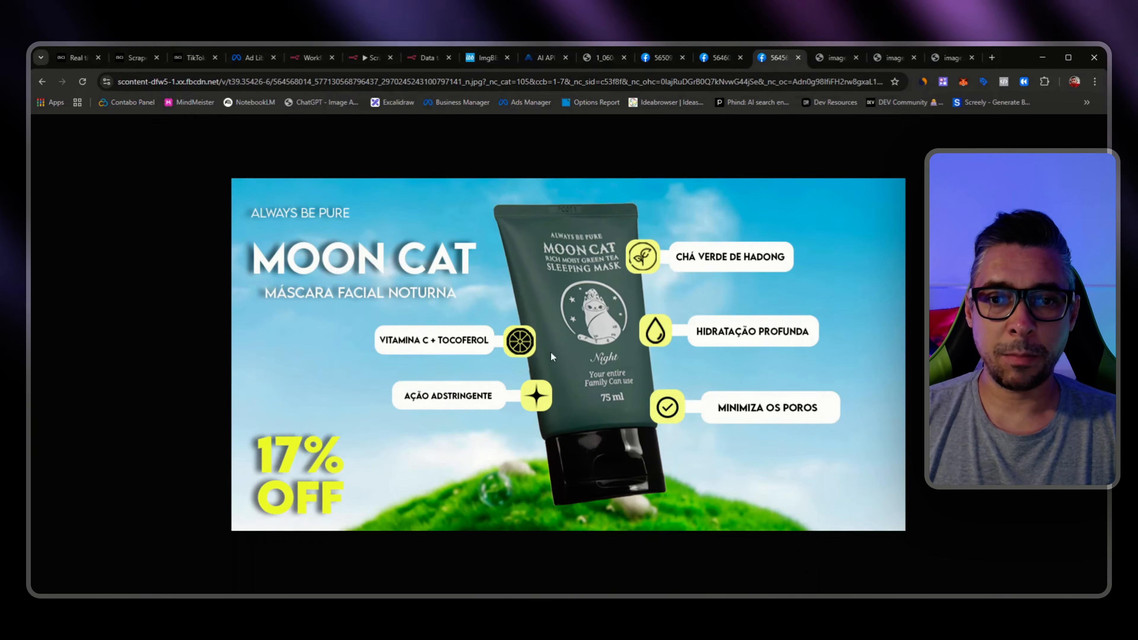
pyautogui.click(932, 63)
pyautogui.click(910, 59)
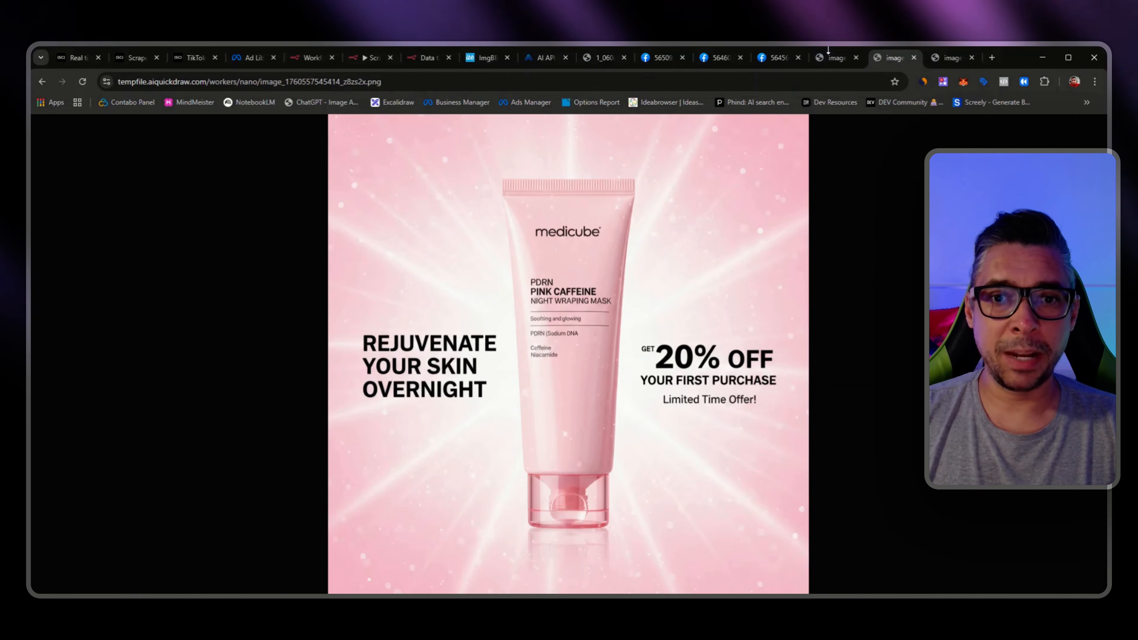
pyautogui.click(830, 53)
# Step: Recheck the Moon Cat ads against the generated images, ending on the pink glitter tube
pyautogui.click(708, 62)
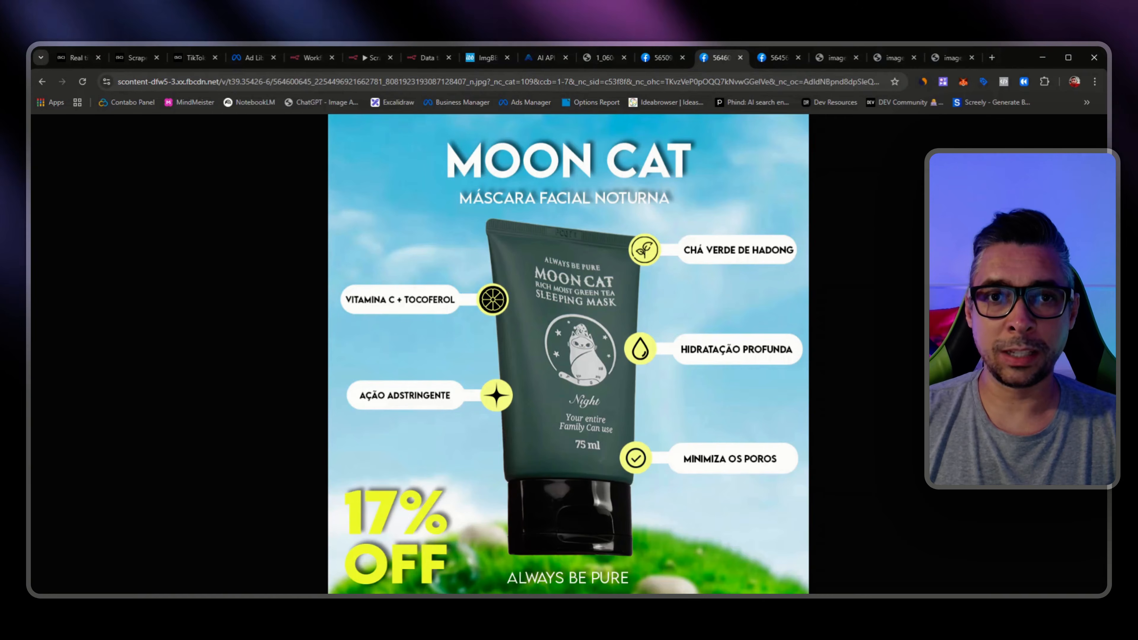
pyautogui.click(677, 62)
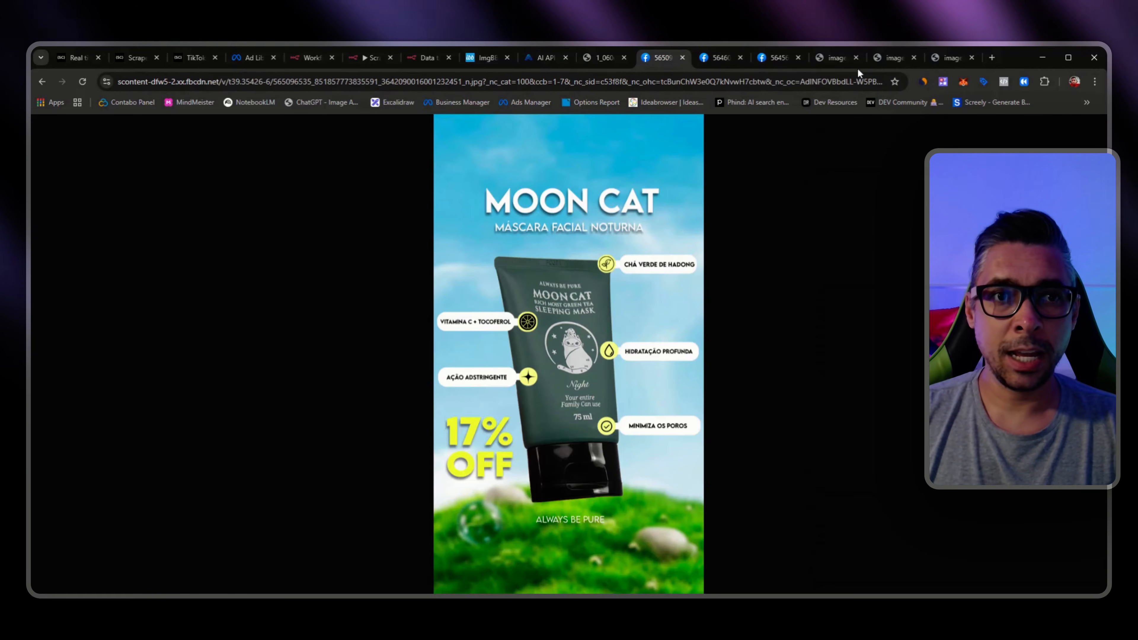
pyautogui.click(831, 62)
pyautogui.click(892, 58)
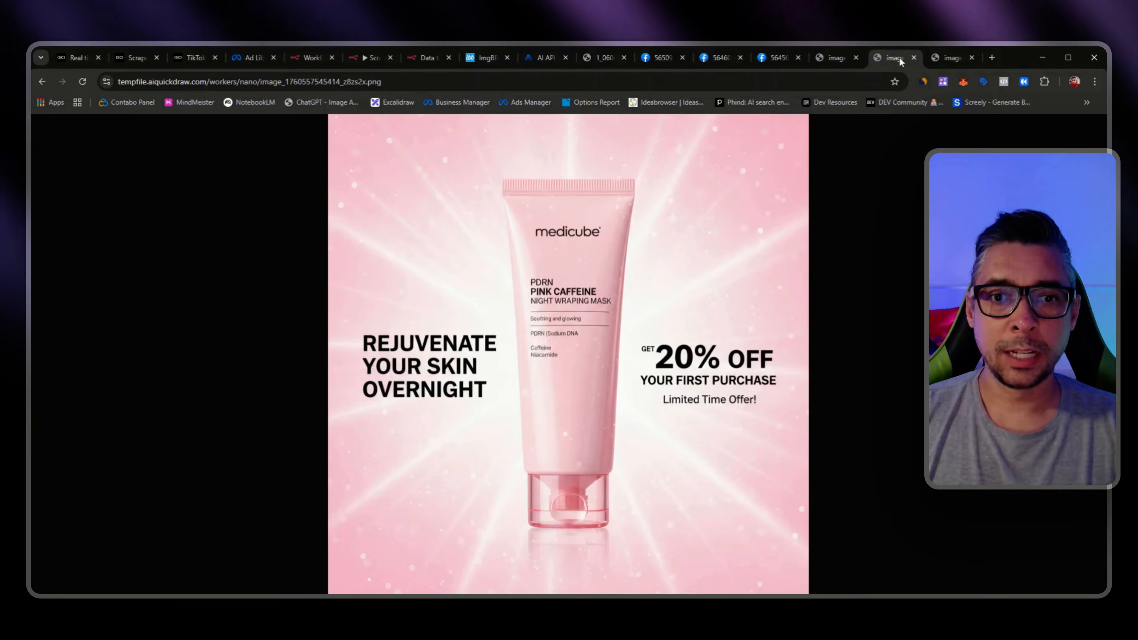
pyautogui.click(950, 58)
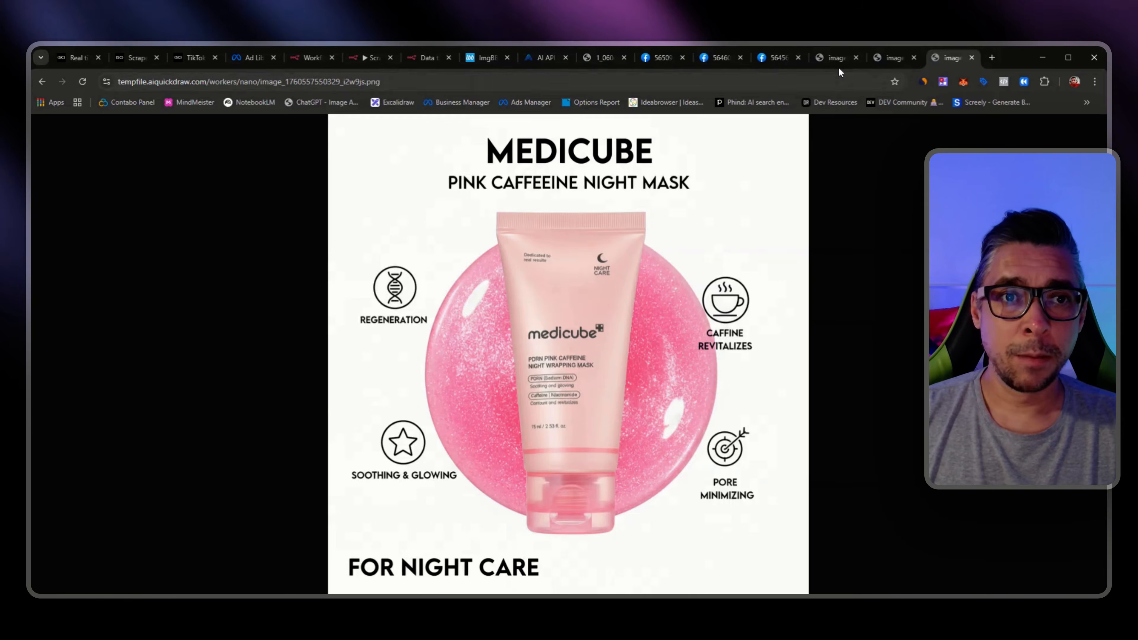
pyautogui.click(836, 58)
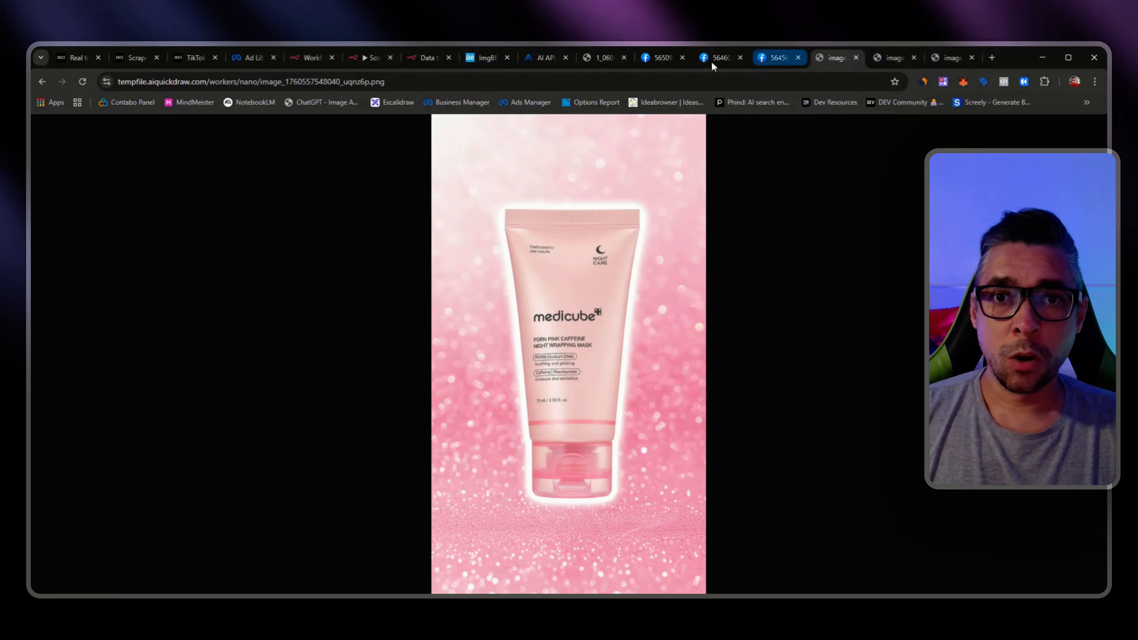
pyautogui.click(377, 58)
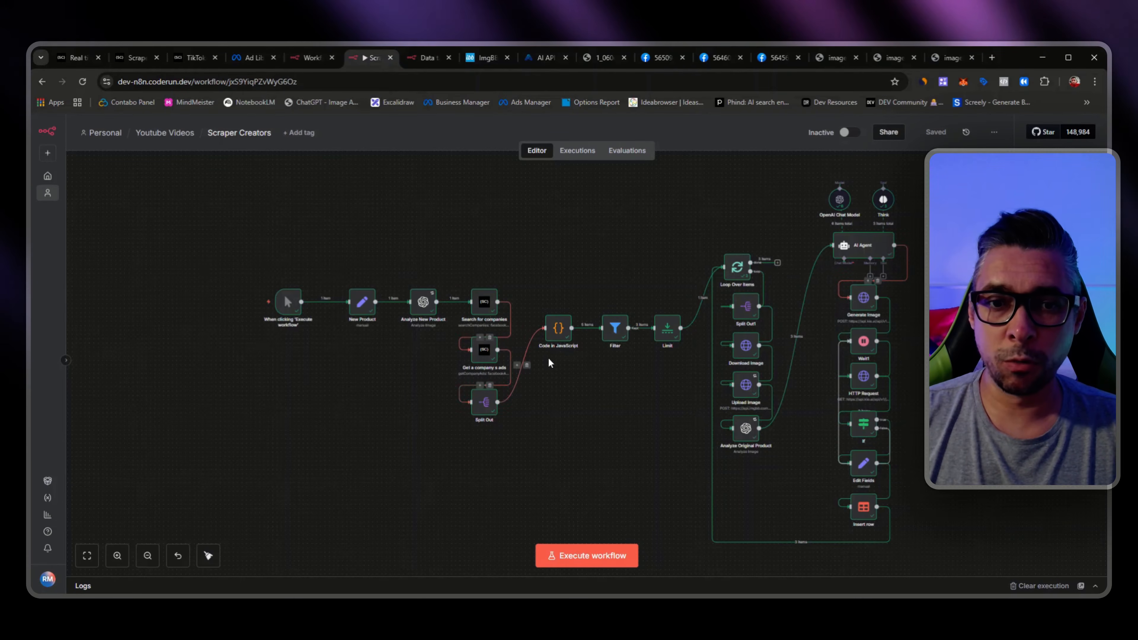
# Step: Zoom and pan the canvas to show the manual trigger, New Product and search nodes
pyautogui.scroll(5, 574, 393)
pyautogui.moveTo(589, 374); pyautogui.dragTo(820, 433)
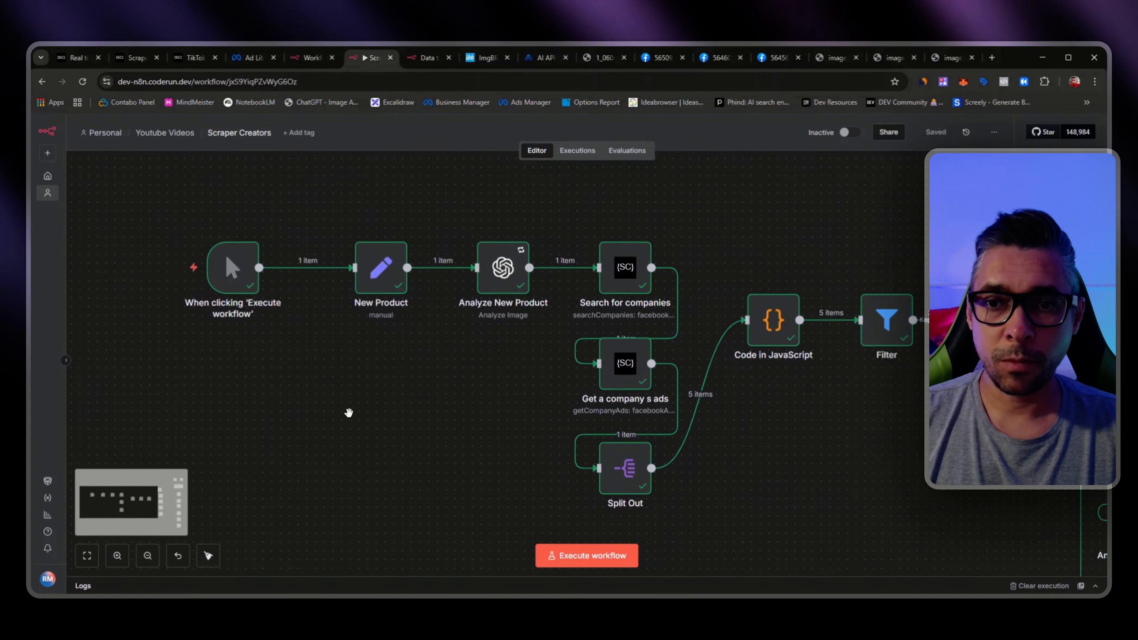
pyautogui.moveTo(349, 412); pyautogui.dragTo(514, 421)
pyautogui.moveTo(480, 274)
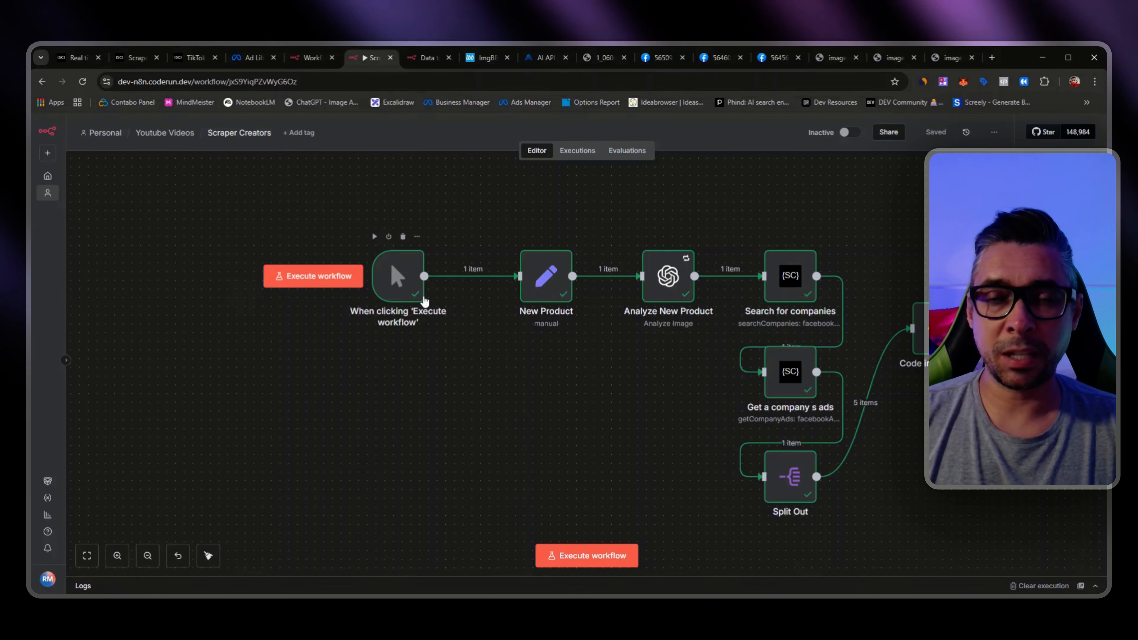
pyautogui.moveTo(572, 386); pyautogui.dragTo(427, 352)
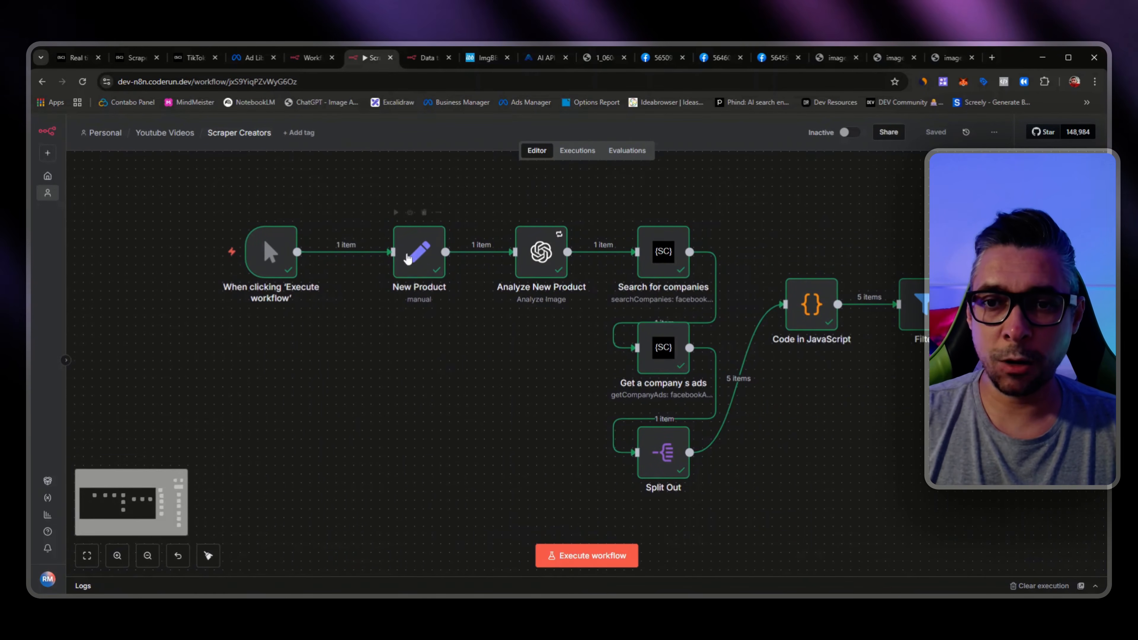
pyautogui.doubleClick(419, 253)
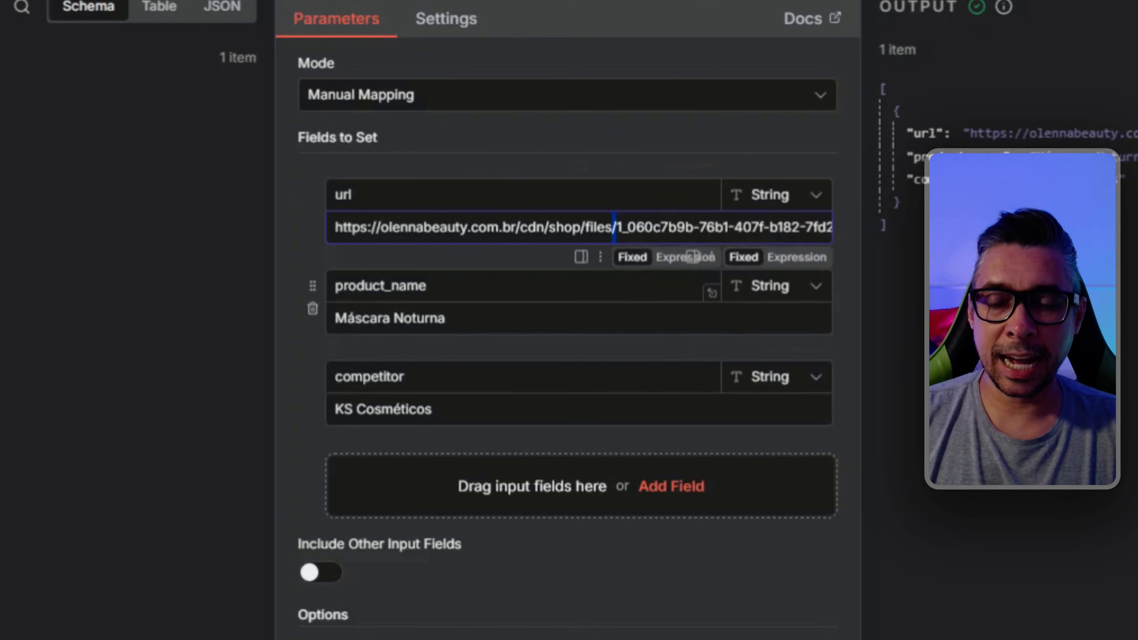
pyautogui.moveTo(447, 318); pyautogui.dragTo(354, 319)
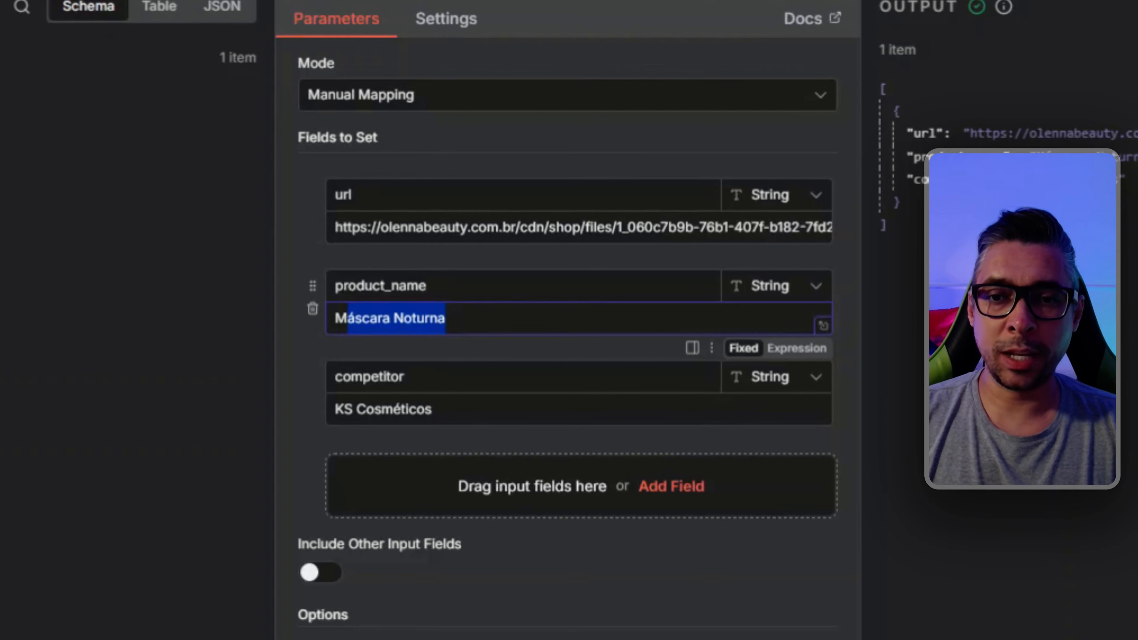
pyautogui.moveTo(431, 286); pyautogui.dragTo(335, 286)
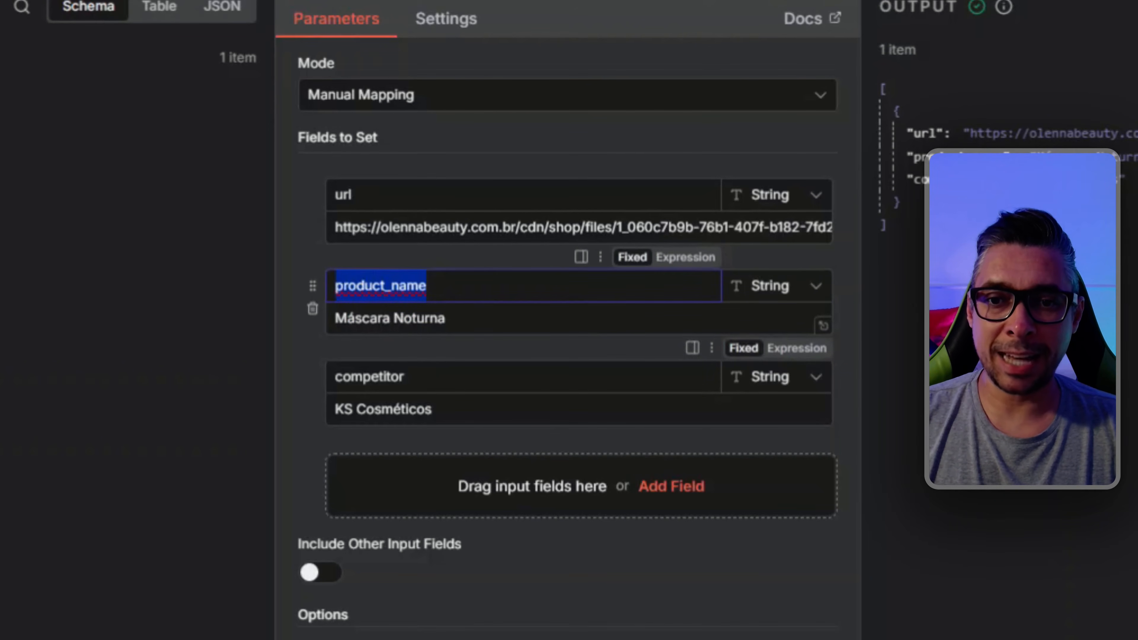
pyautogui.moveTo(447, 318); pyautogui.dragTo(336, 319)
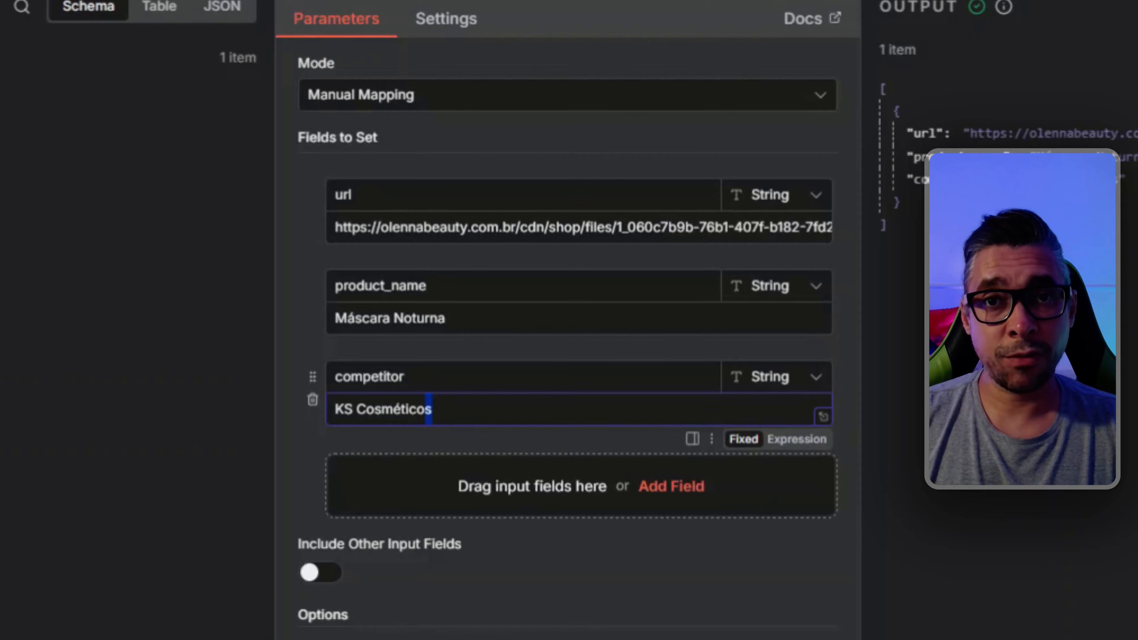
pyautogui.moveTo(428, 409); pyautogui.dragTo(345, 409)
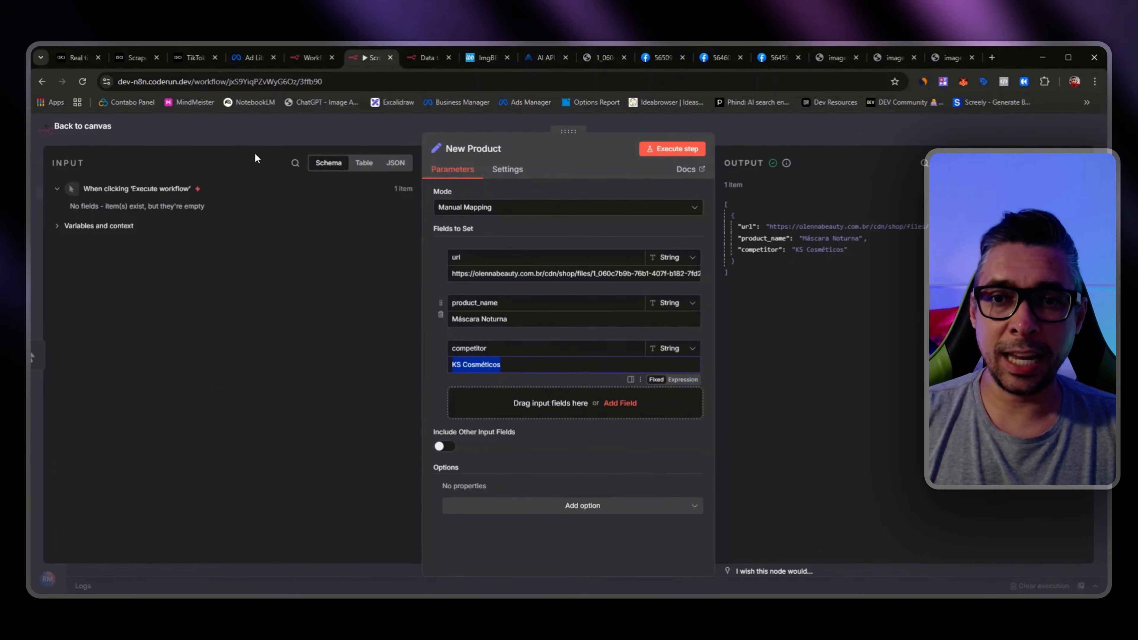
pyautogui.click(82, 126)
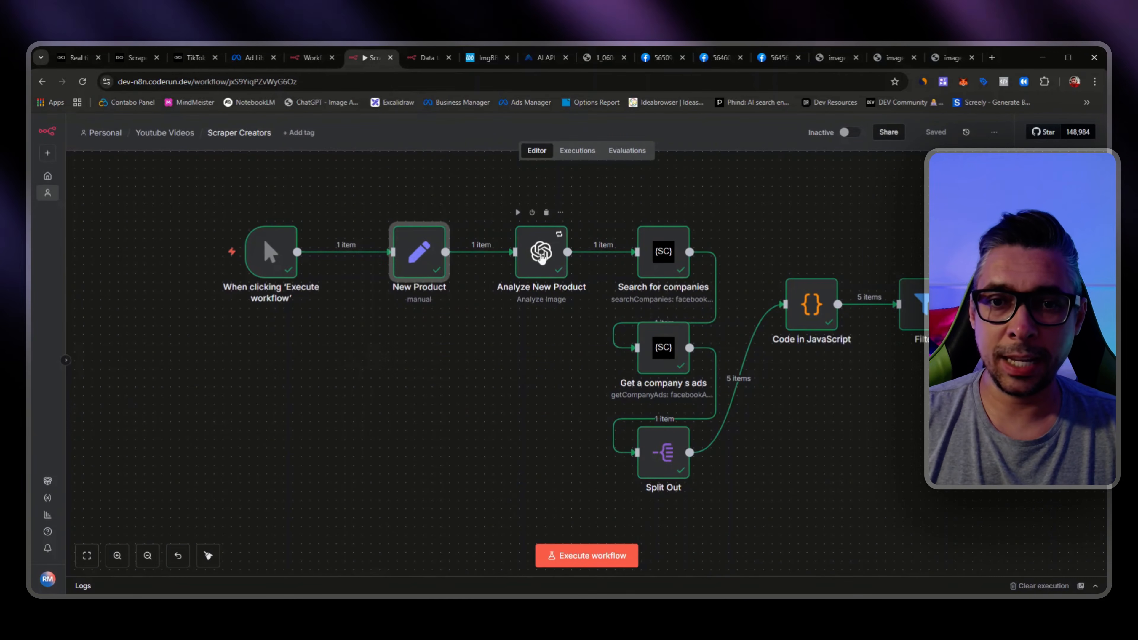
# Step: Close the Analyze New Product node and search the node panel for 'ope'
pyautogui.doubleClick(543, 258)
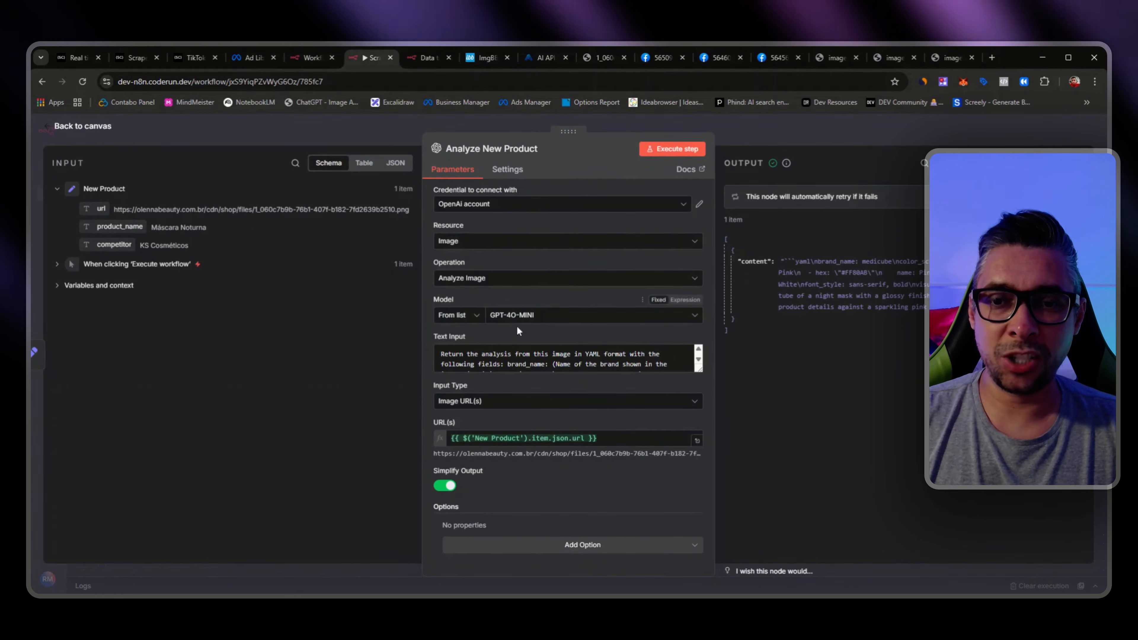
pyautogui.click(76, 121)
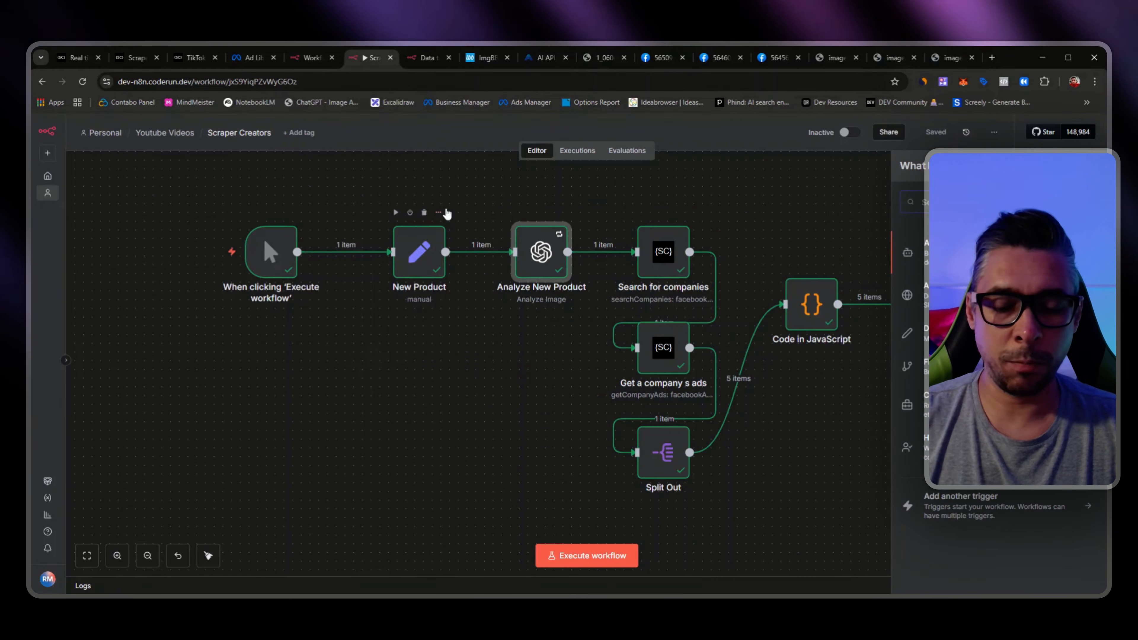
pyautogui.write('p')
pyautogui.press('BackSpace')
pyautogui.write('ope')
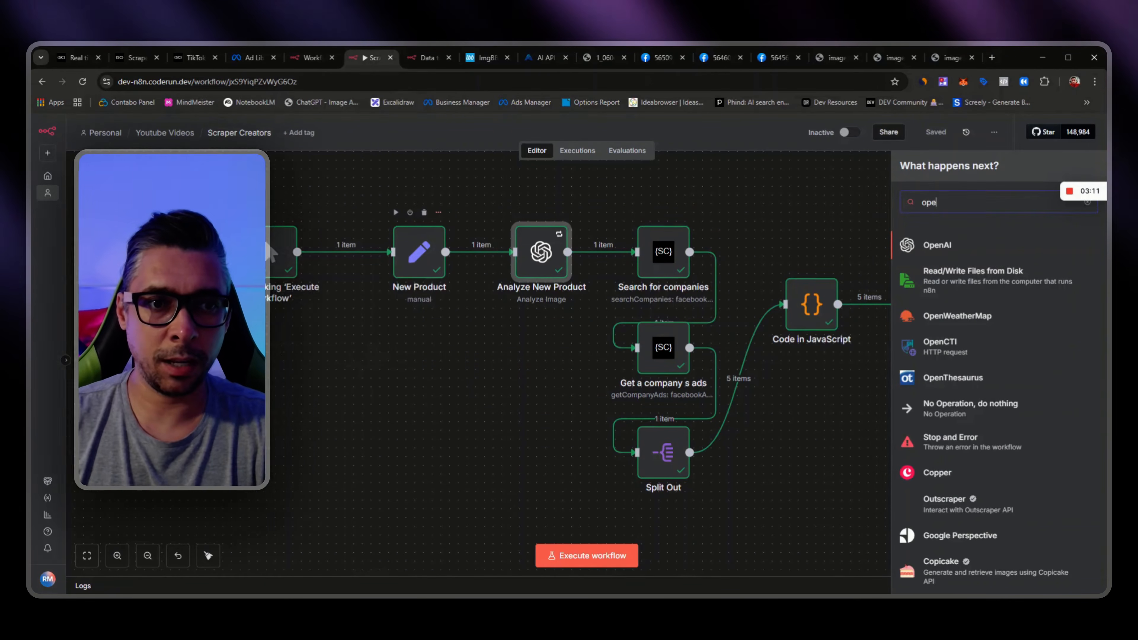
# Step: Browse the OpenAI node's actions, then reopen the Analyze New Product node
pyautogui.click(923, 245)
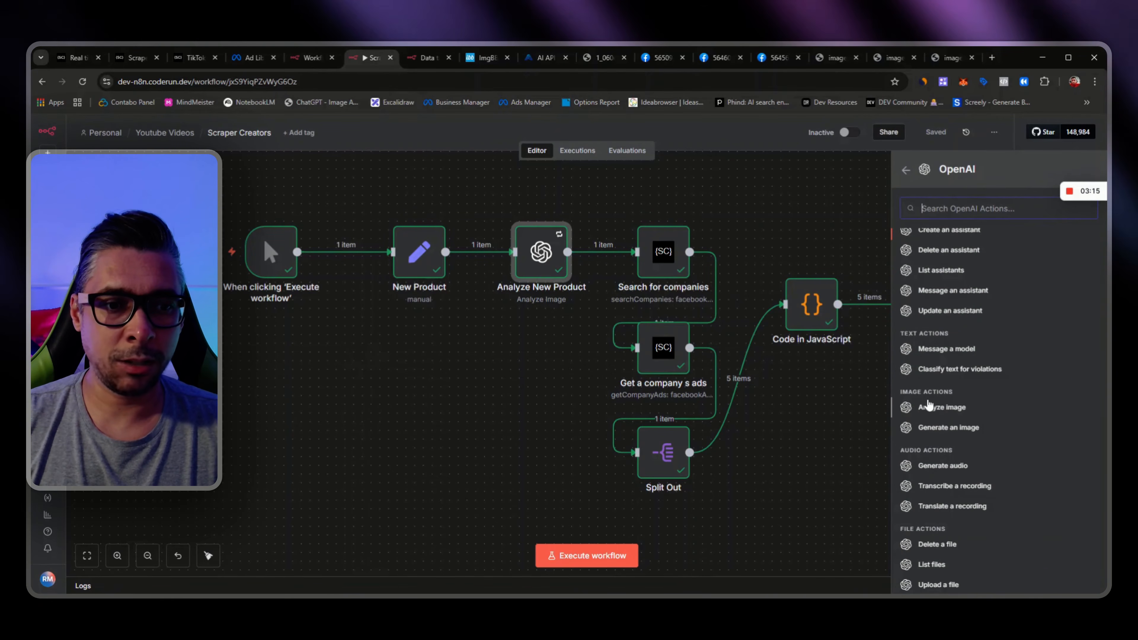
pyautogui.scroll(-2, 948, 411)
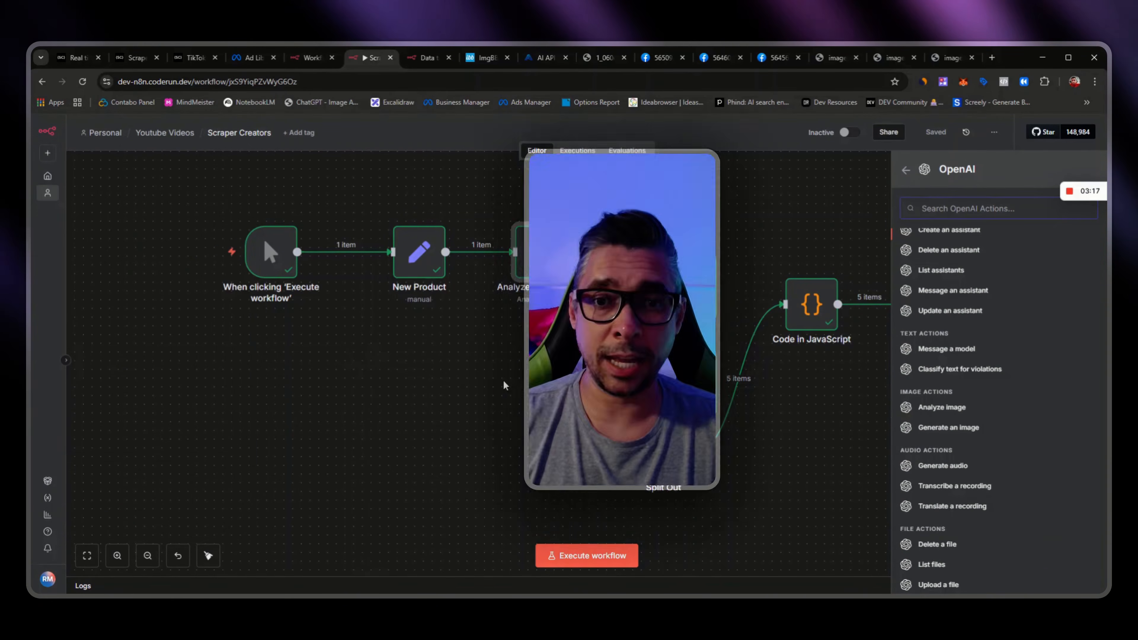
pyautogui.click(504, 383)
pyautogui.doubleClick(551, 263)
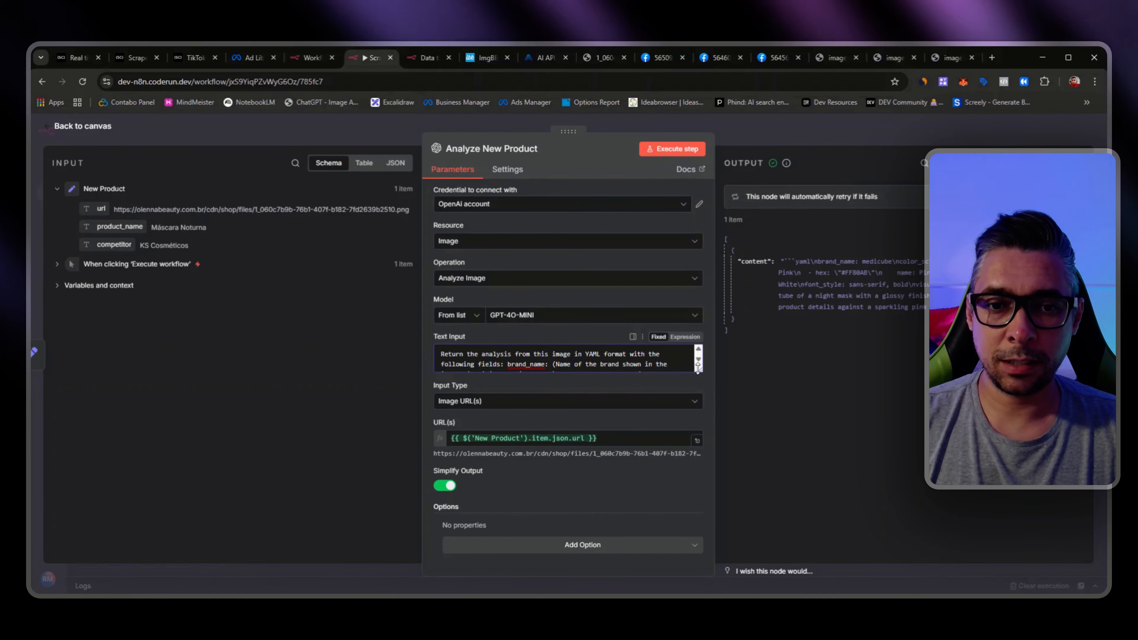
# Step: Enlarge and read the image-analysis prompt in the Text Input box
pyautogui.moveTo(699, 369); pyautogui.dragTo(700, 454)
pyautogui.moveTo(441, 354); pyautogui.dragTo(615, 425)
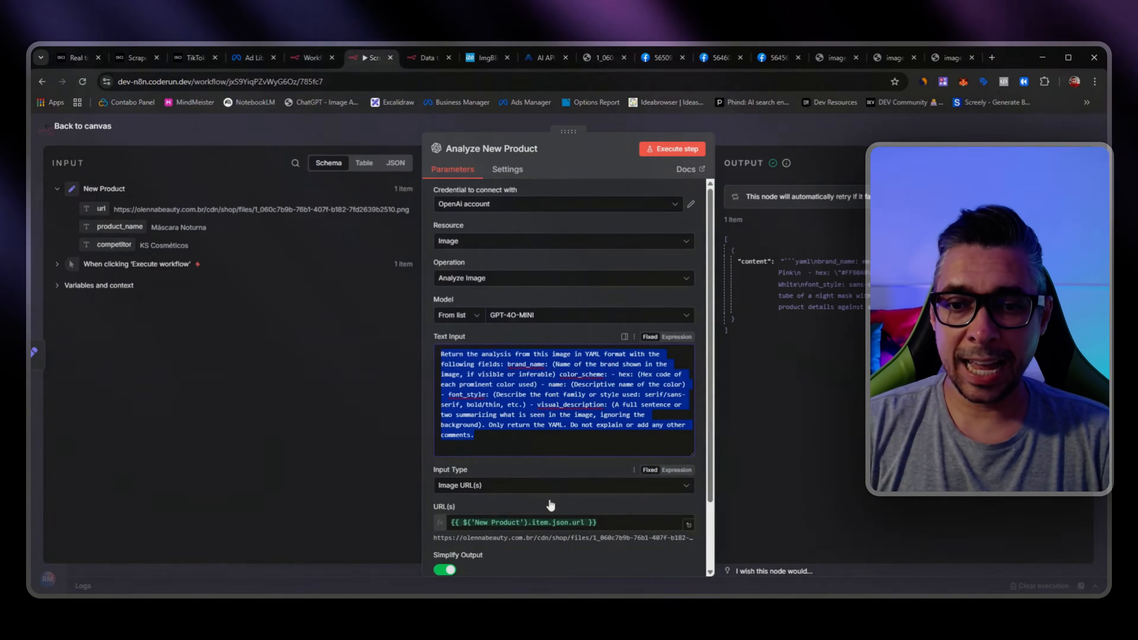
pyautogui.scroll(-1, 551, 506)
# Step: Keep Input Type as Image URL(s) and check the New Product URL expression
pyautogui.click(489, 429)
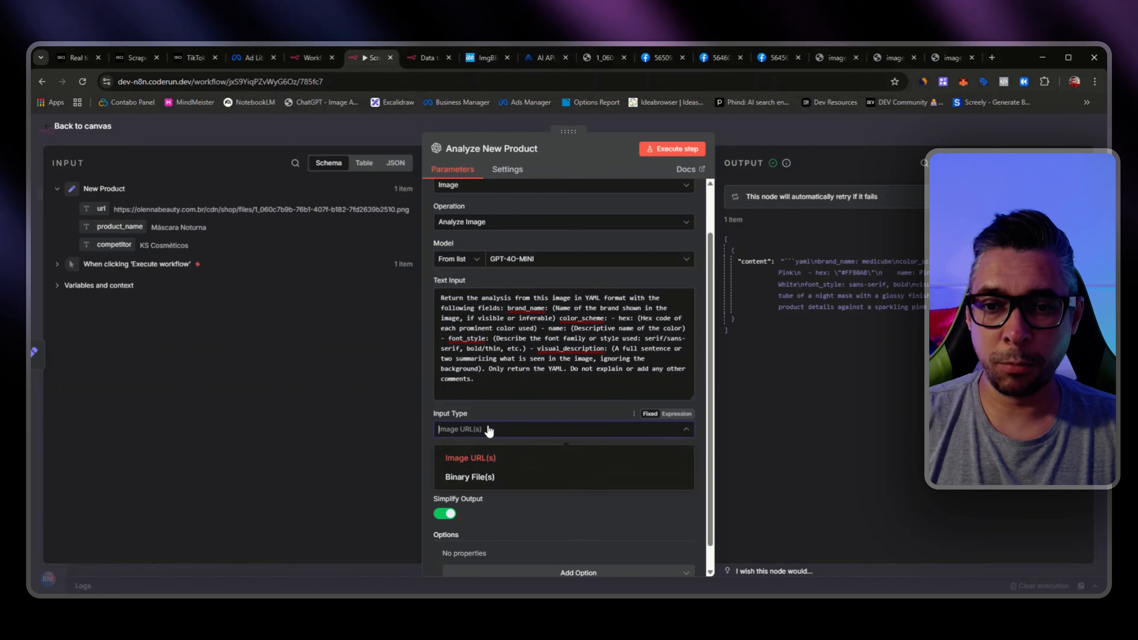
pyautogui.click(470, 458)
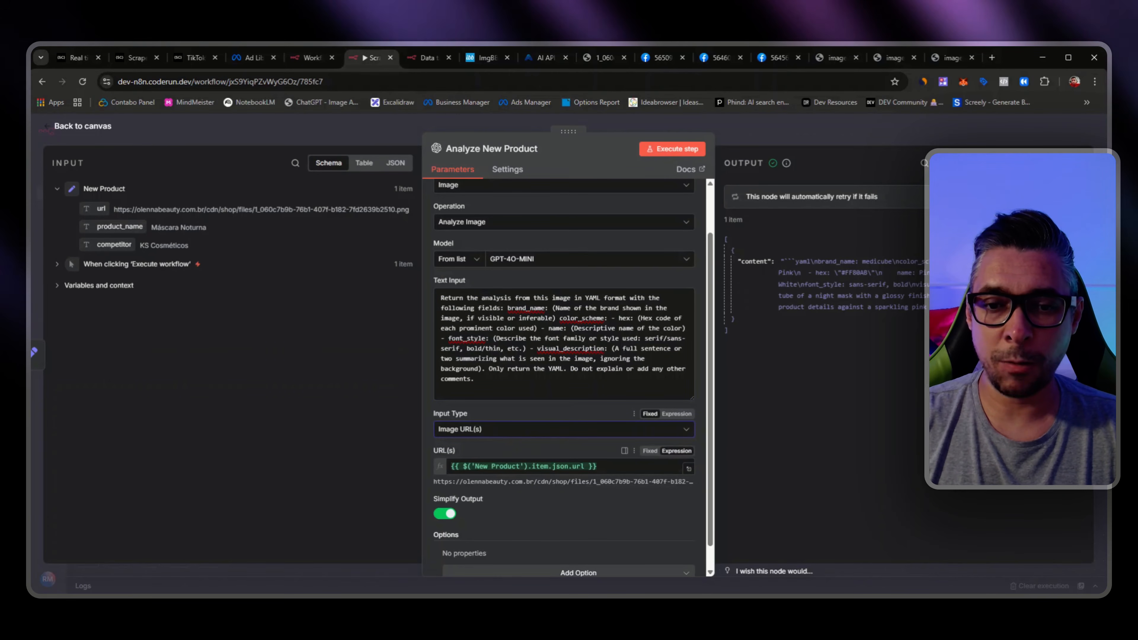
pyautogui.moveTo(597, 467); pyautogui.dragTo(479, 466)
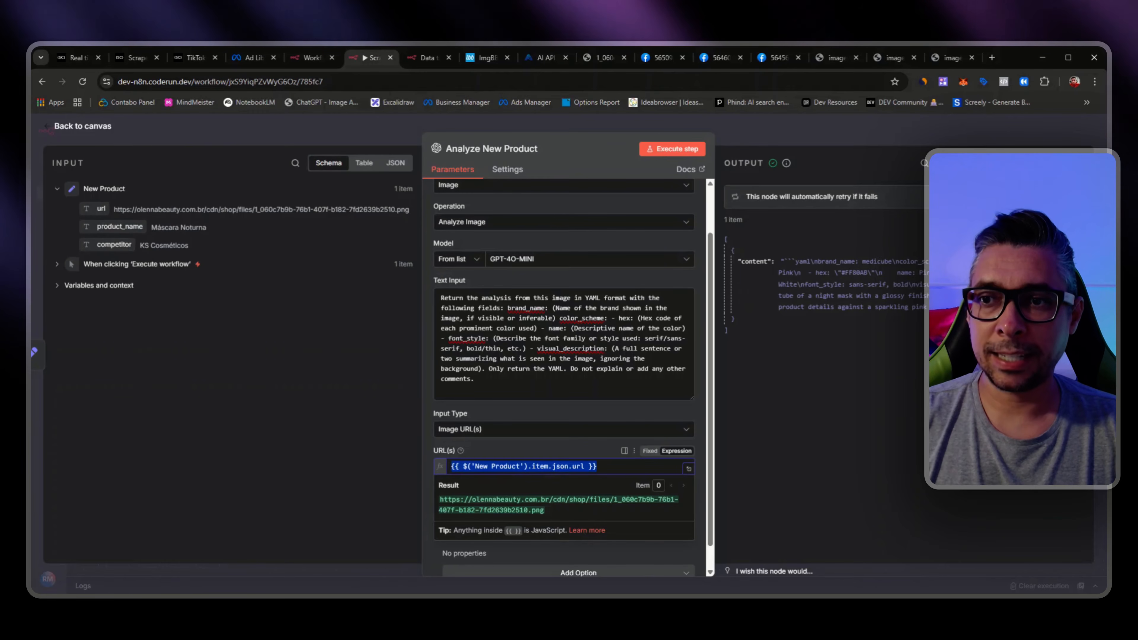
pyautogui.click(767, 388)
# Step: Review the colour scheme in the medicube analysis output, then return to the canvas
pyautogui.moveTo(923, 309); pyautogui.dragTo(800, 274)
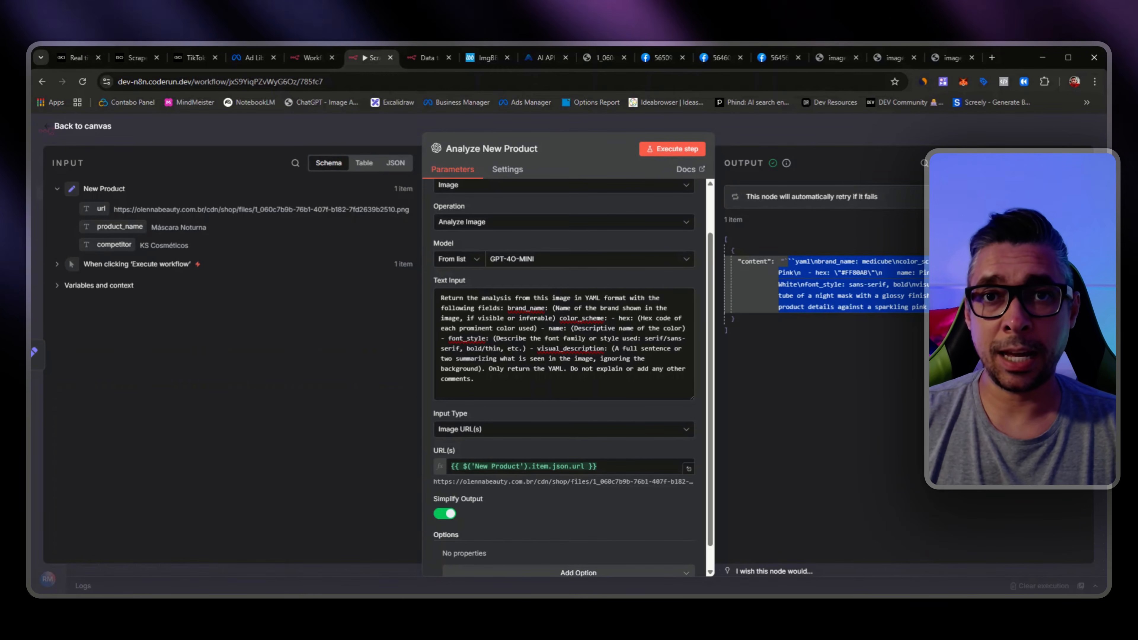
pyautogui.click(927, 541)
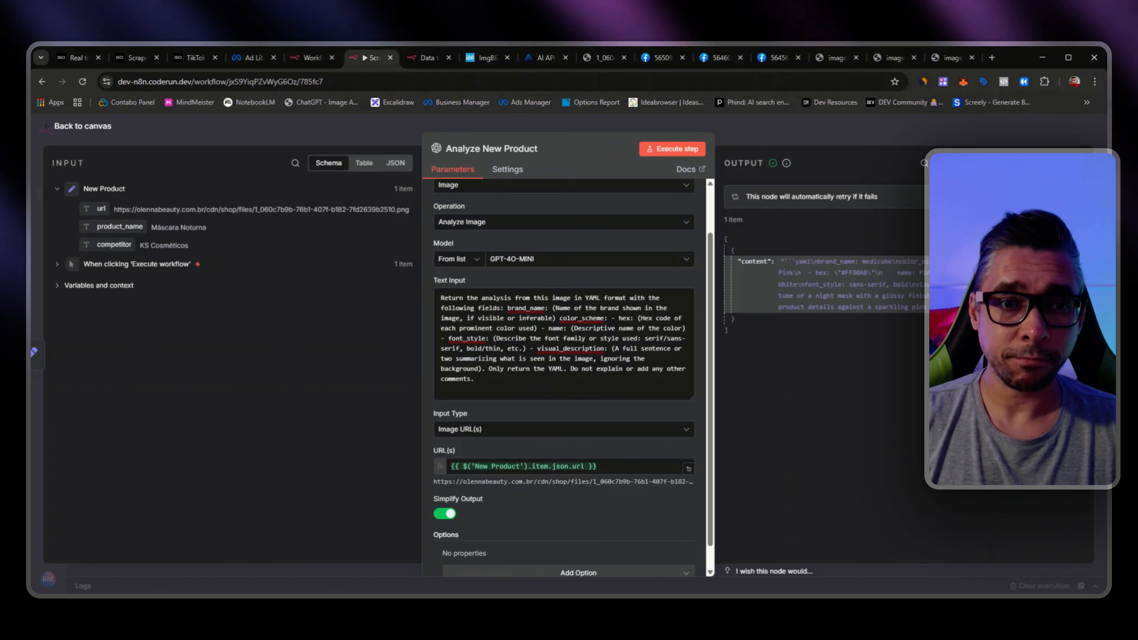
pyautogui.click(101, 130)
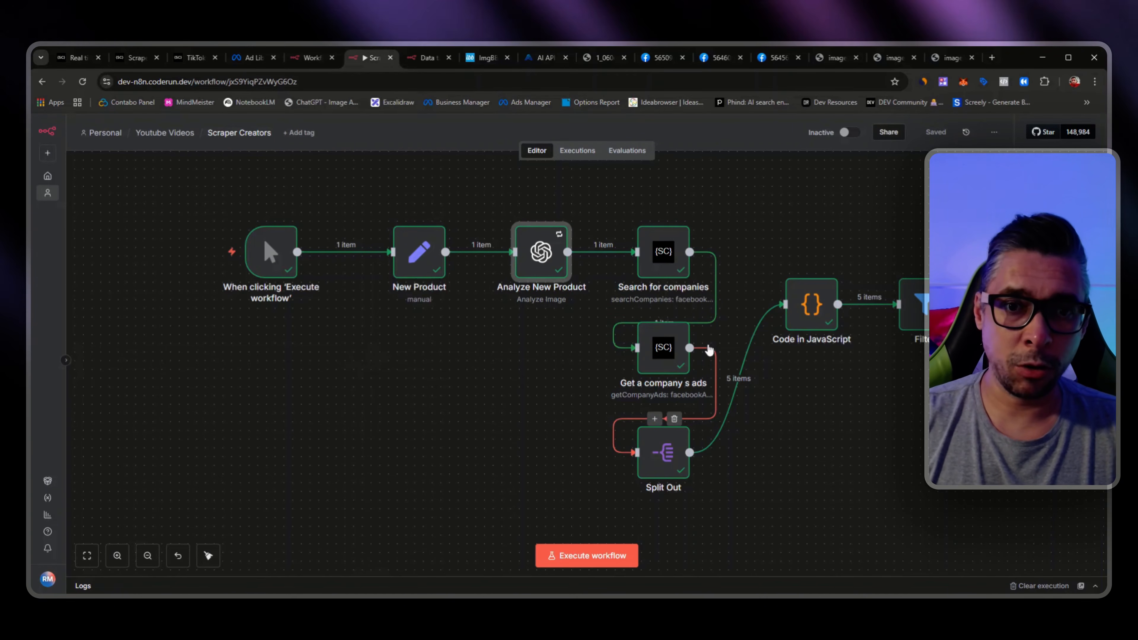
pyautogui.click(668, 263)
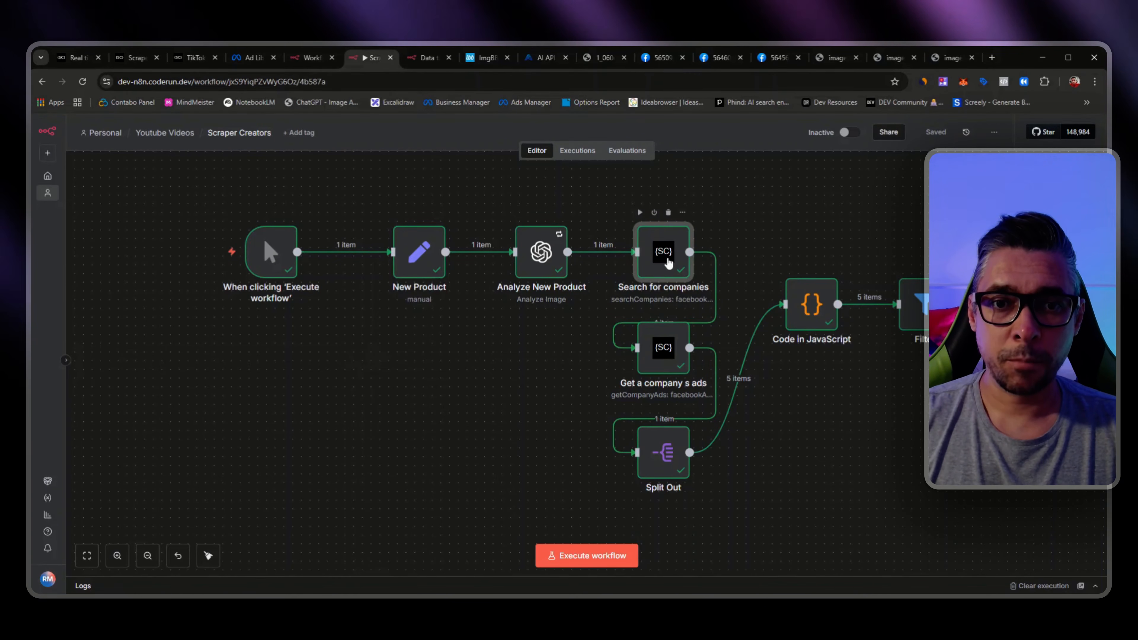
pyautogui.doubleClick(668, 263)
pyautogui.click(522, 209)
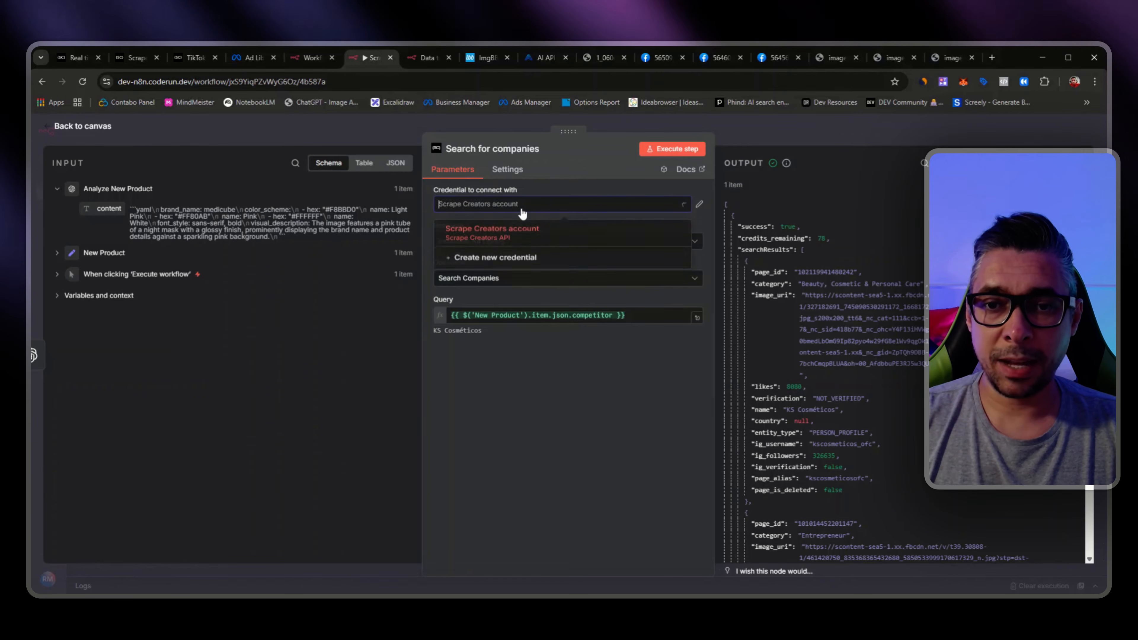
pyautogui.click(522, 209)
pyautogui.click(488, 242)
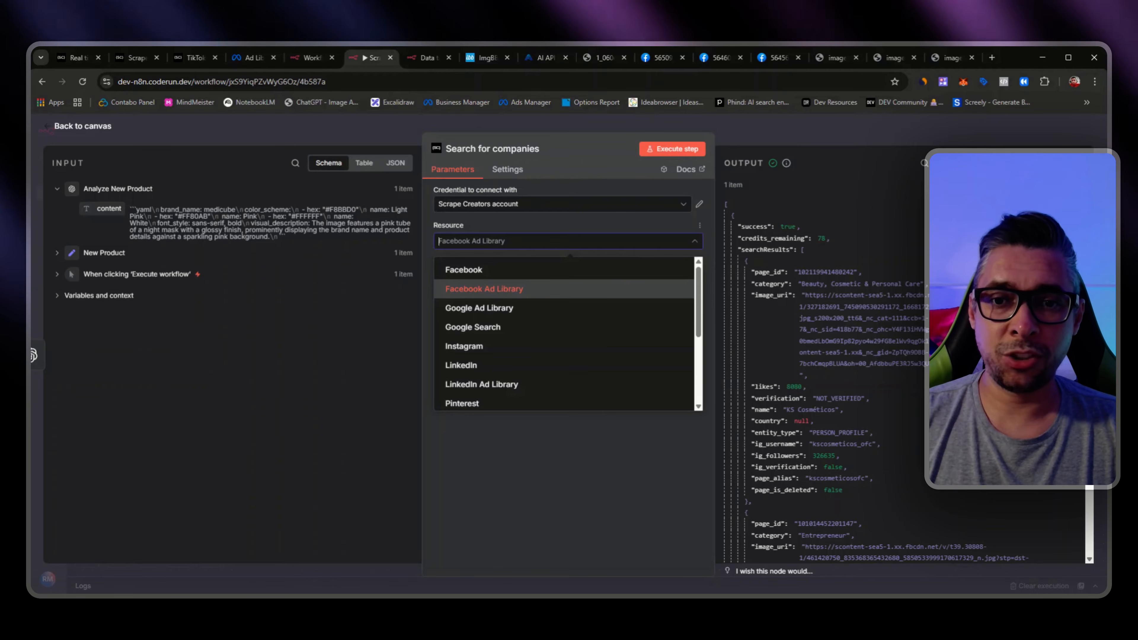
pyautogui.click(482, 289)
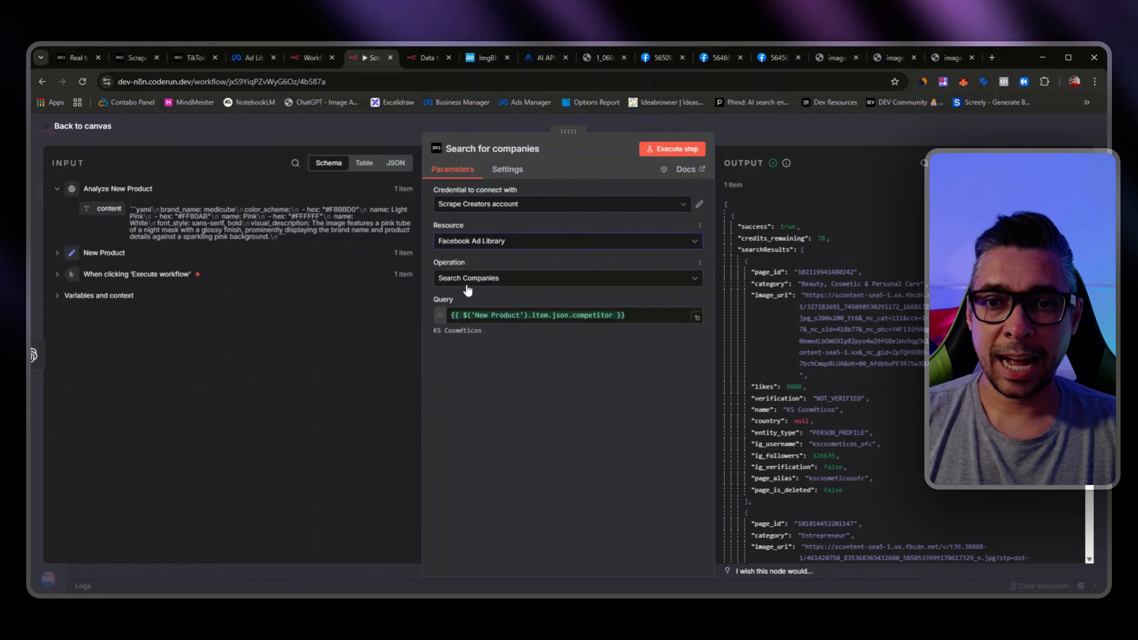
pyautogui.click(516, 282)
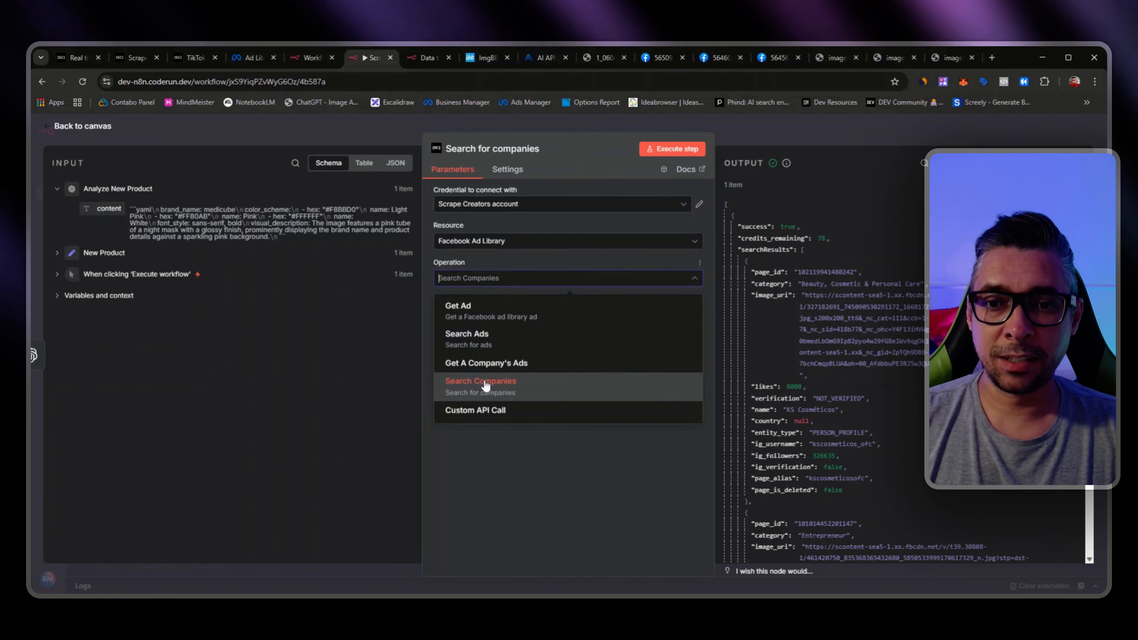
pyautogui.click(524, 386)
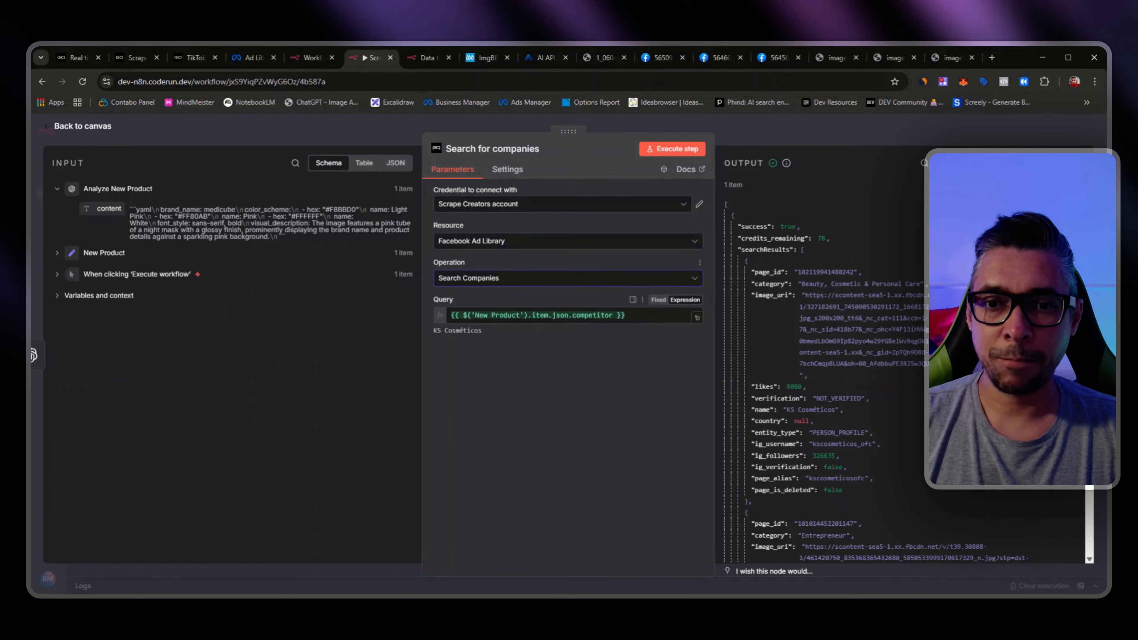
pyautogui.moveTo(625, 315); pyautogui.dragTo(500, 315)
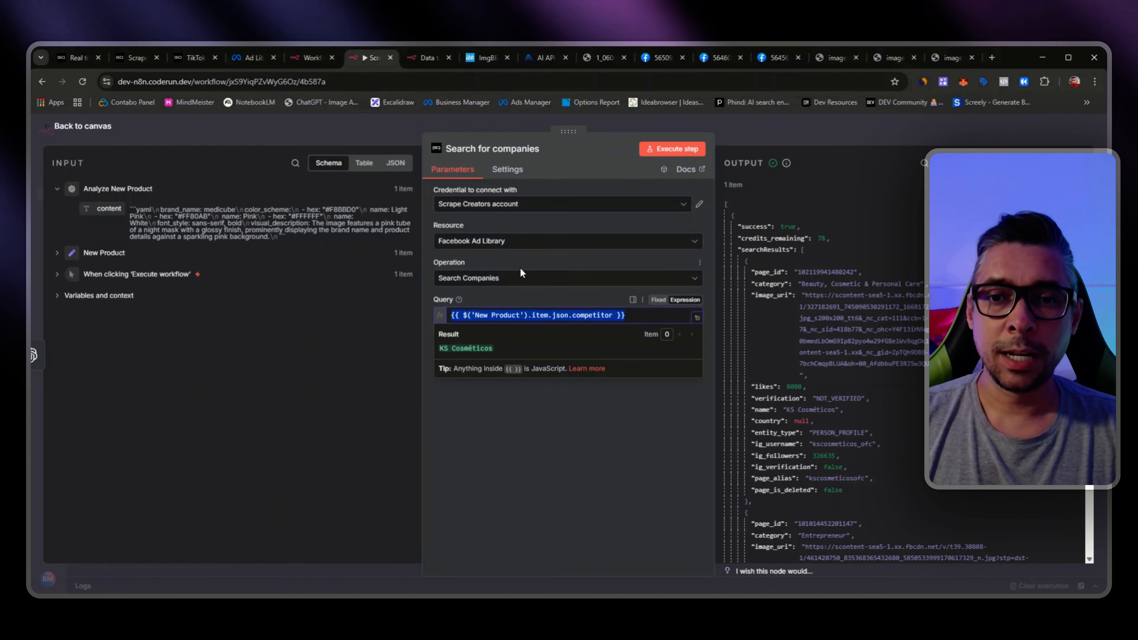
pyautogui.click(530, 450)
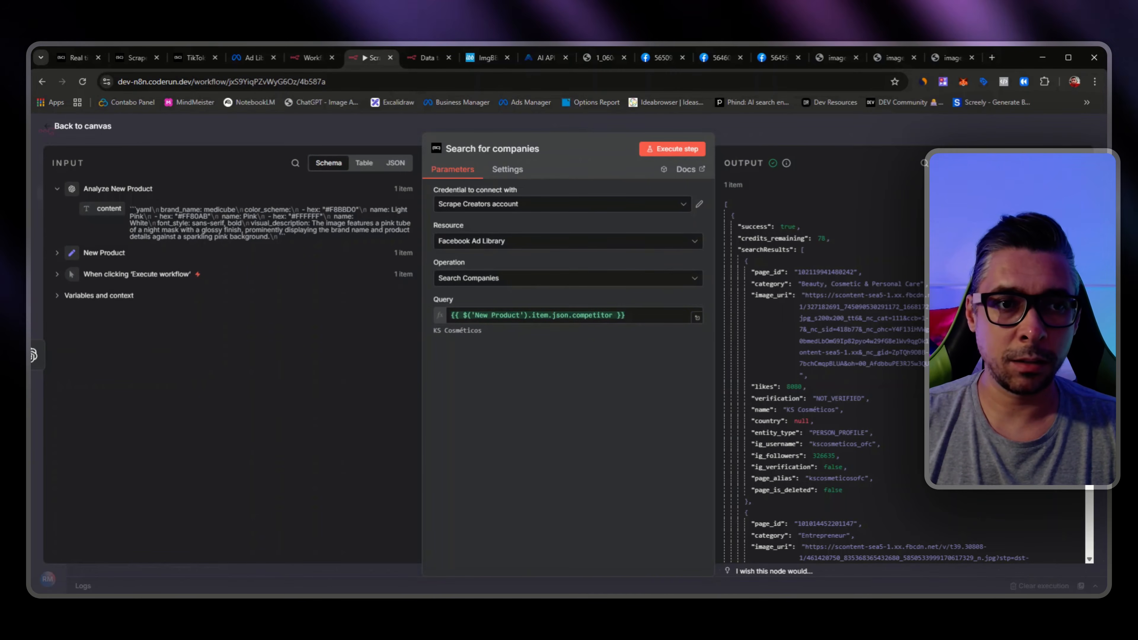
pyautogui.click(958, 162)
pyautogui.scroll(-15, 829, 306)
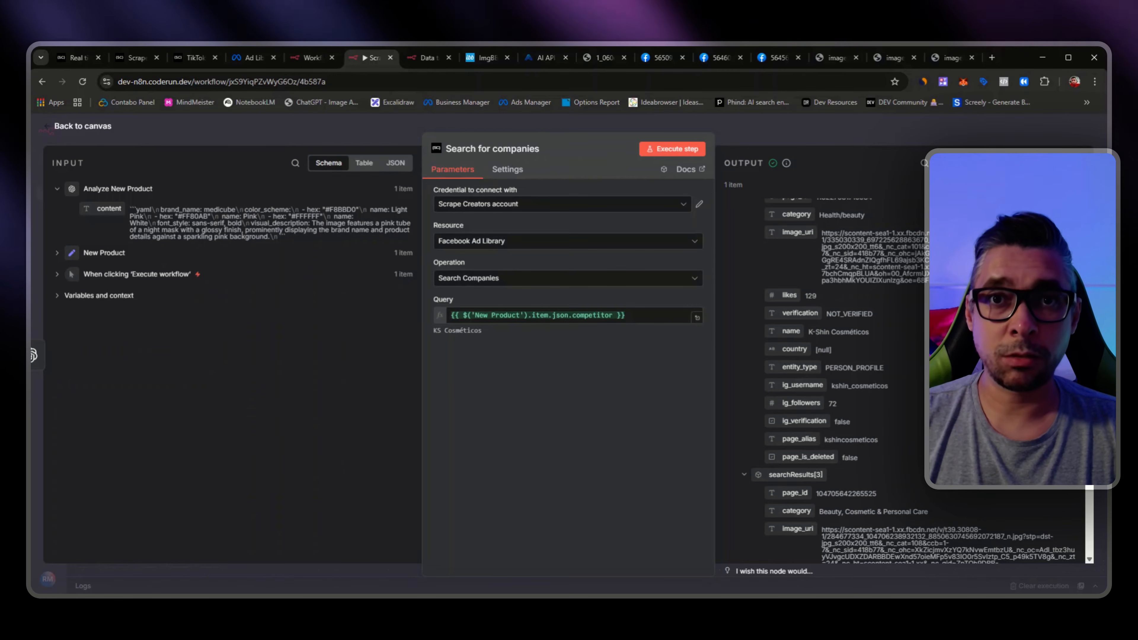
pyautogui.scroll(-4, 829, 324)
pyautogui.scroll(18, 834, 318)
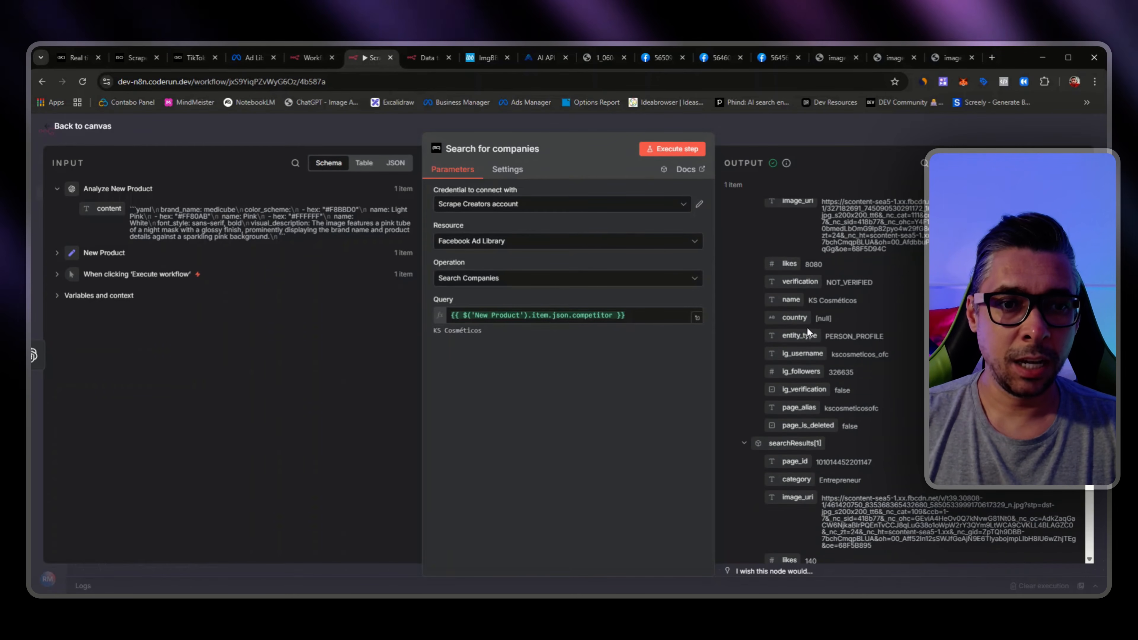
pyautogui.scroll(-4, 768, 411)
pyautogui.scroll(-9, 834, 381)
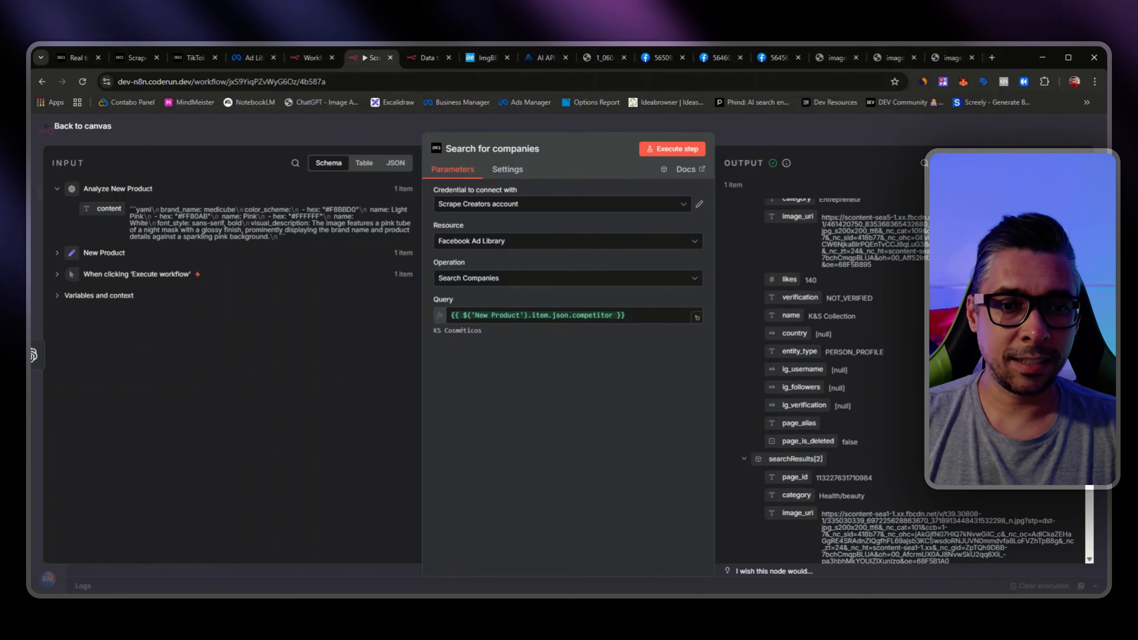
pyautogui.scroll(-5, 826, 387)
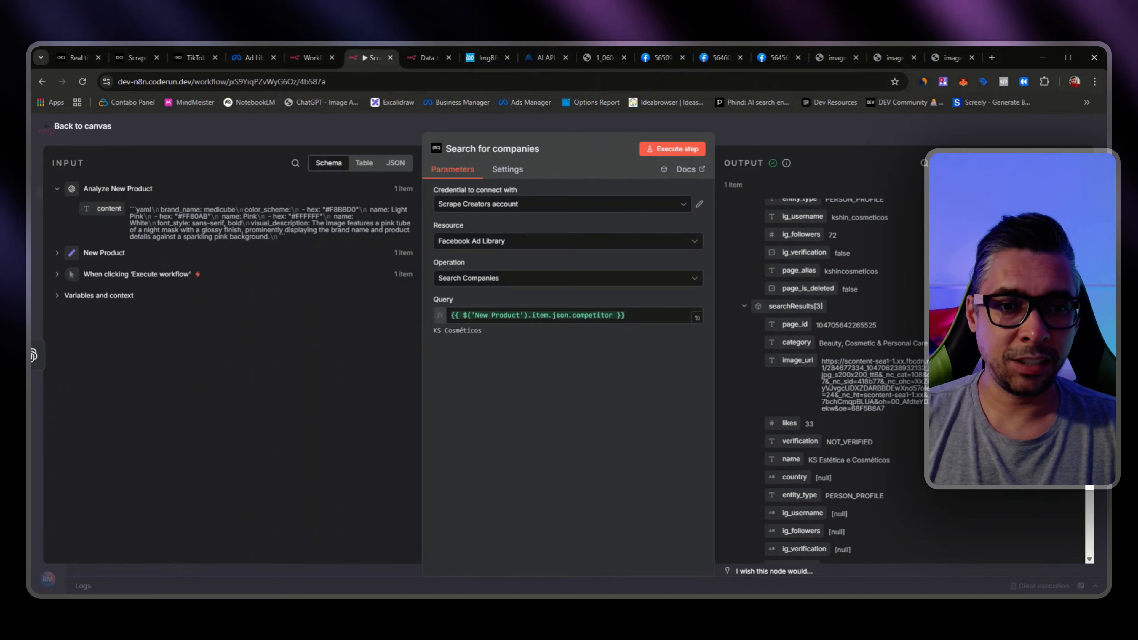
pyautogui.scroll(-7, 826, 388)
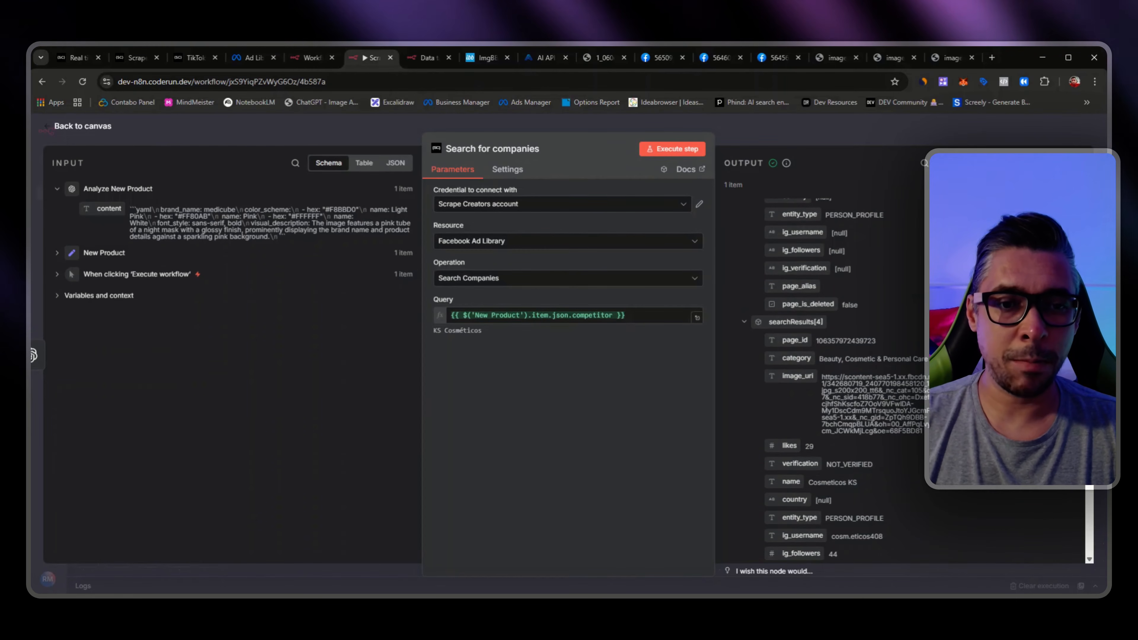
pyautogui.scroll(-4, 888, 420)
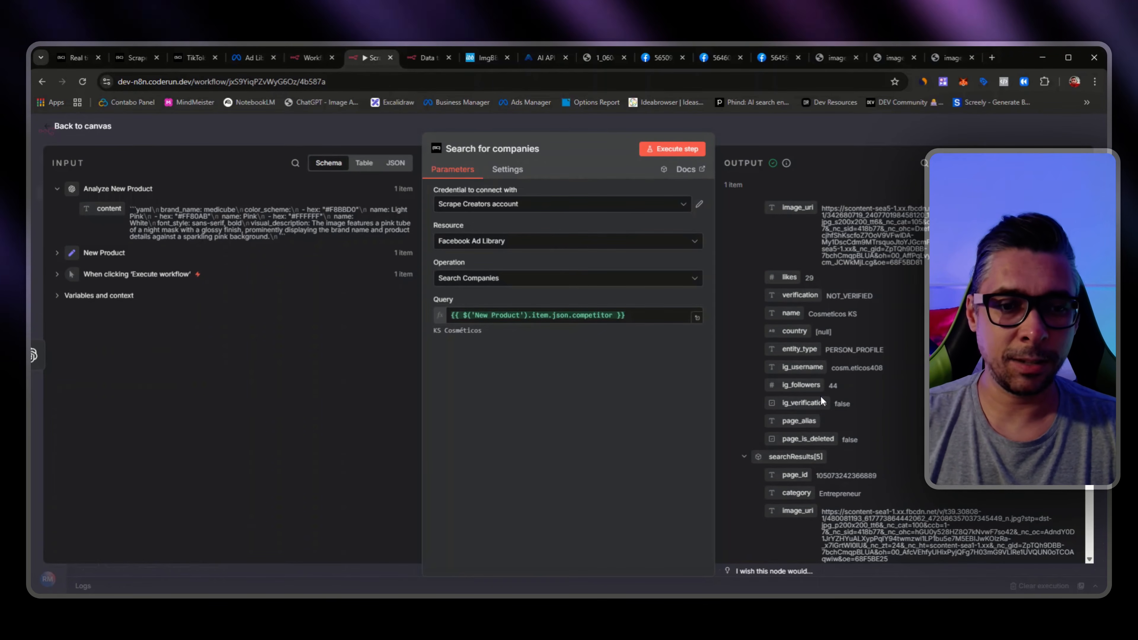
pyautogui.click(84, 128)
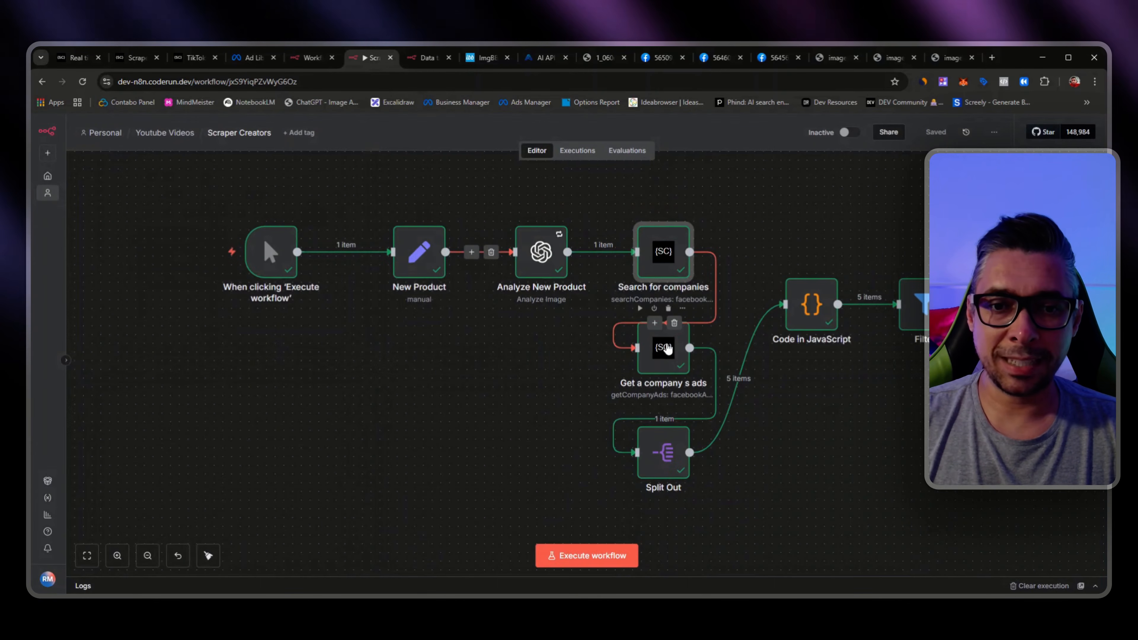
# Step: In Get a company's ads, keep the Get A Company's Ads operation and check the Page ID and BR country
pyautogui.doubleClick(664, 354)
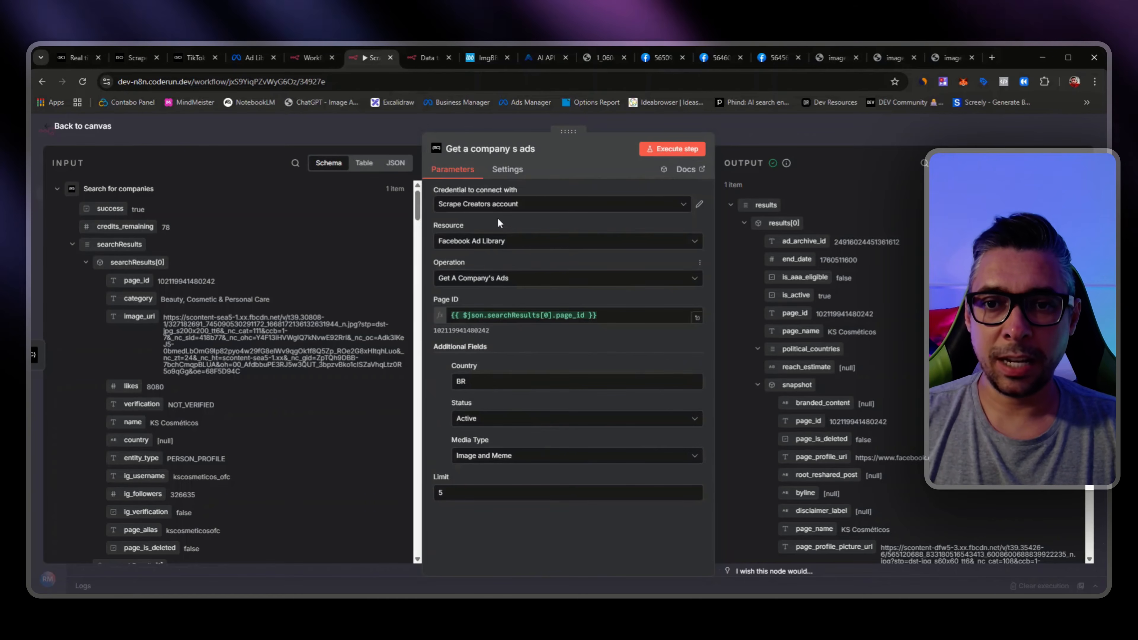
pyautogui.click(494, 280)
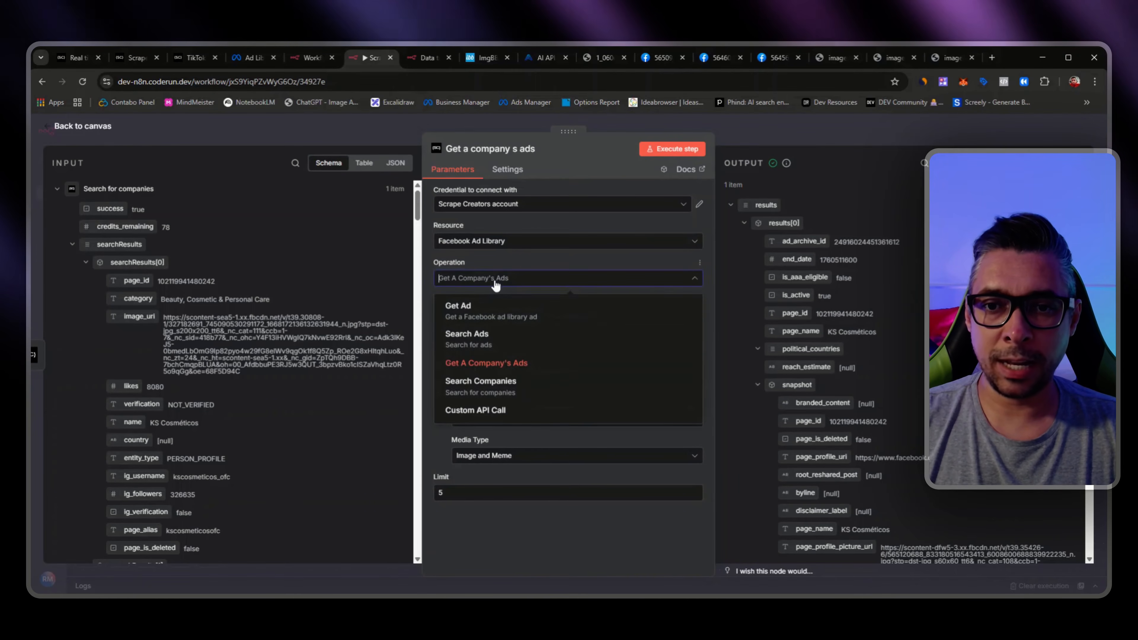
pyautogui.click(510, 370)
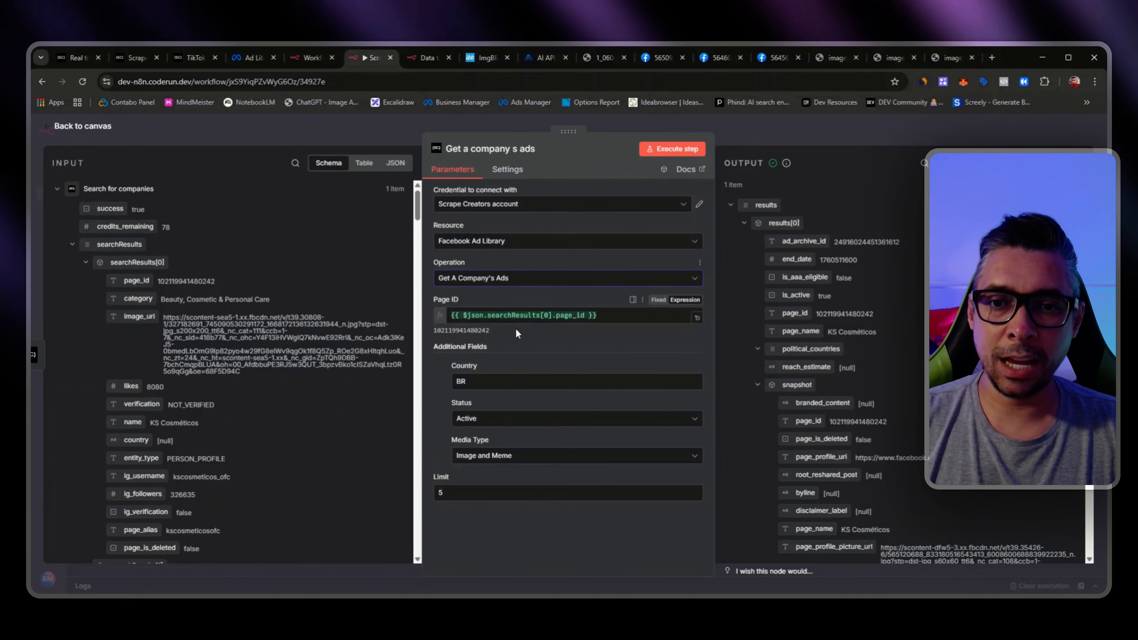
pyautogui.moveTo(605, 316); pyautogui.dragTo(450, 316)
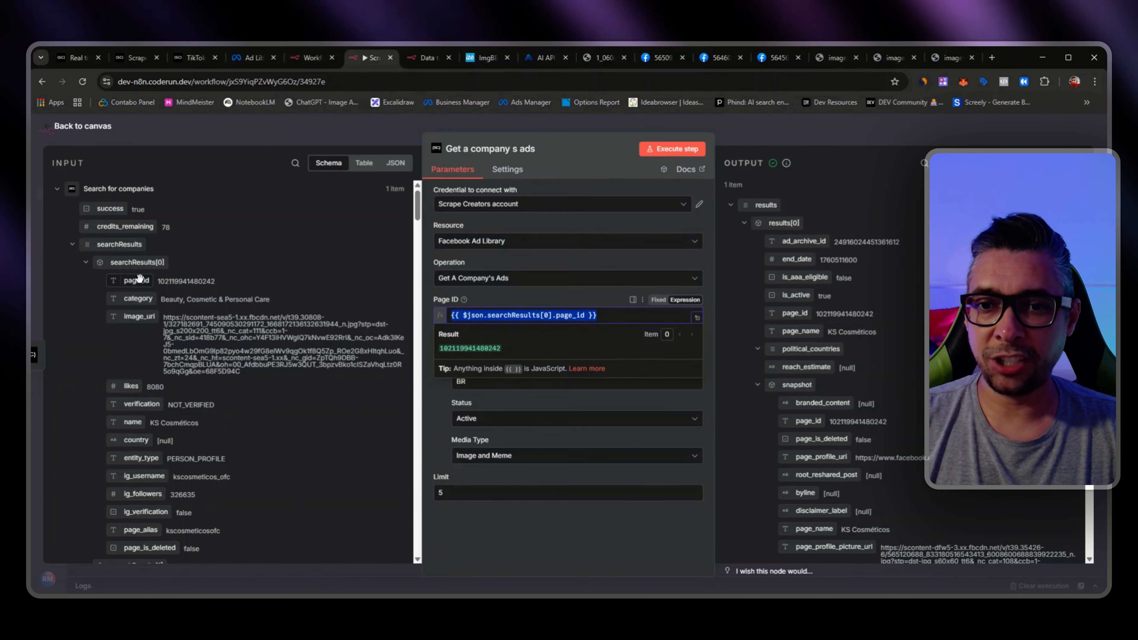
pyautogui.click(563, 303)
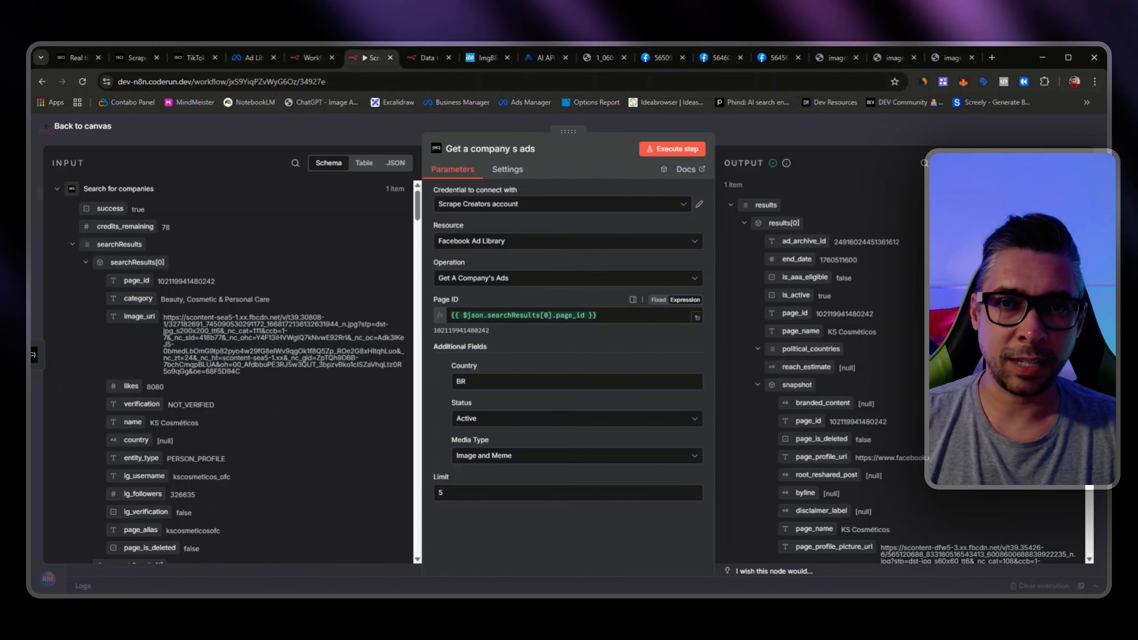
pyautogui.moveTo(602, 315); pyautogui.dragTo(450, 316)
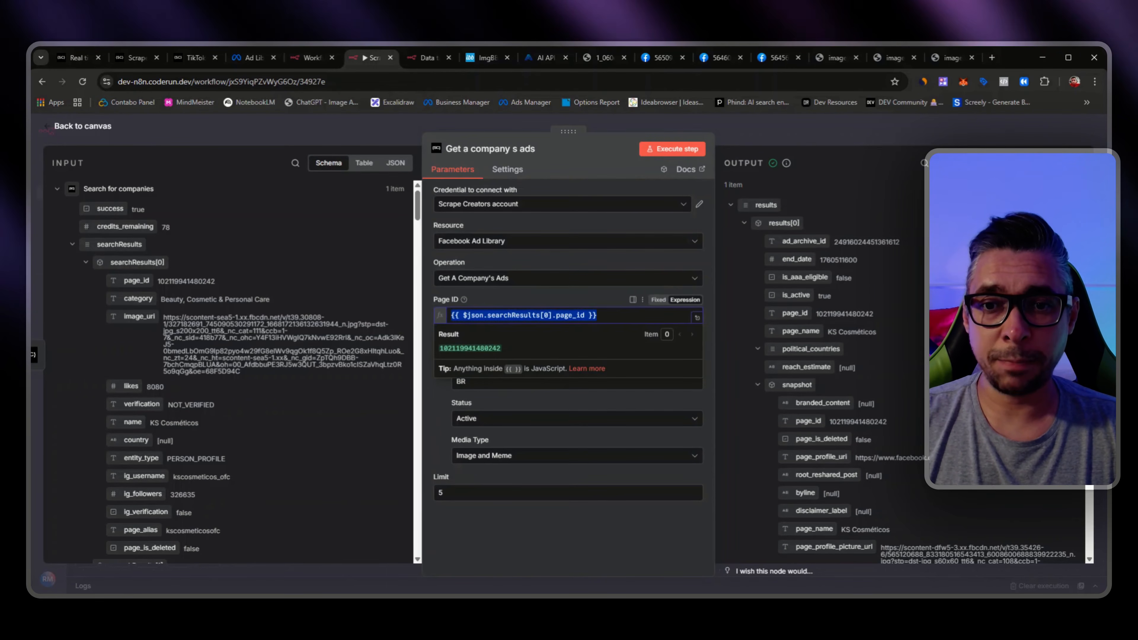
pyautogui.click(498, 521)
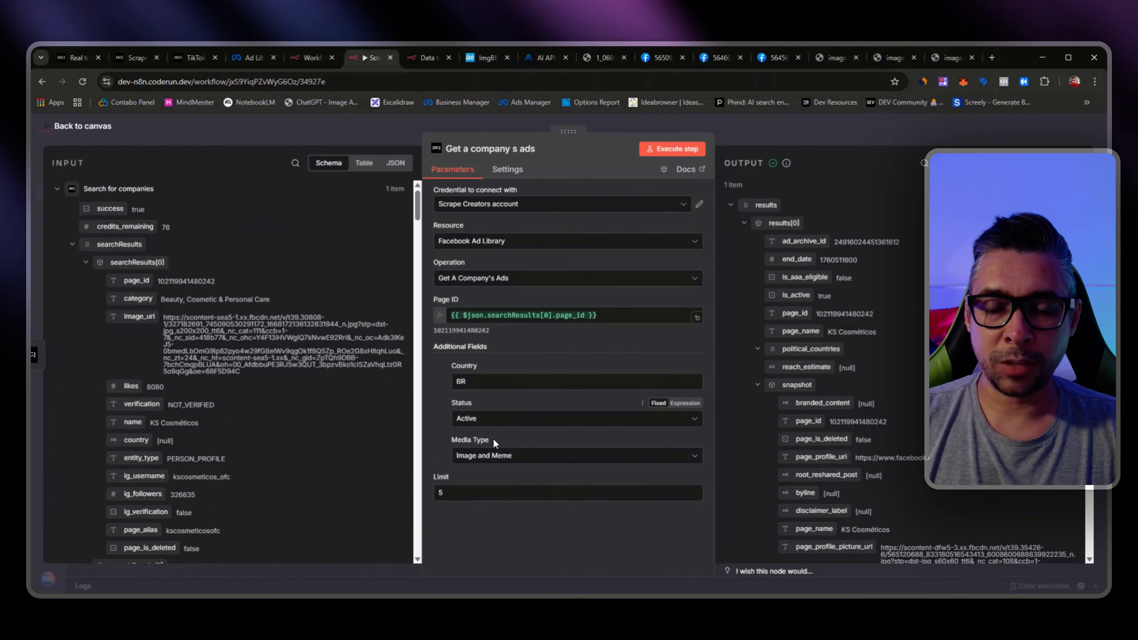
pyautogui.moveTo(468, 382); pyautogui.dragTo(449, 382)
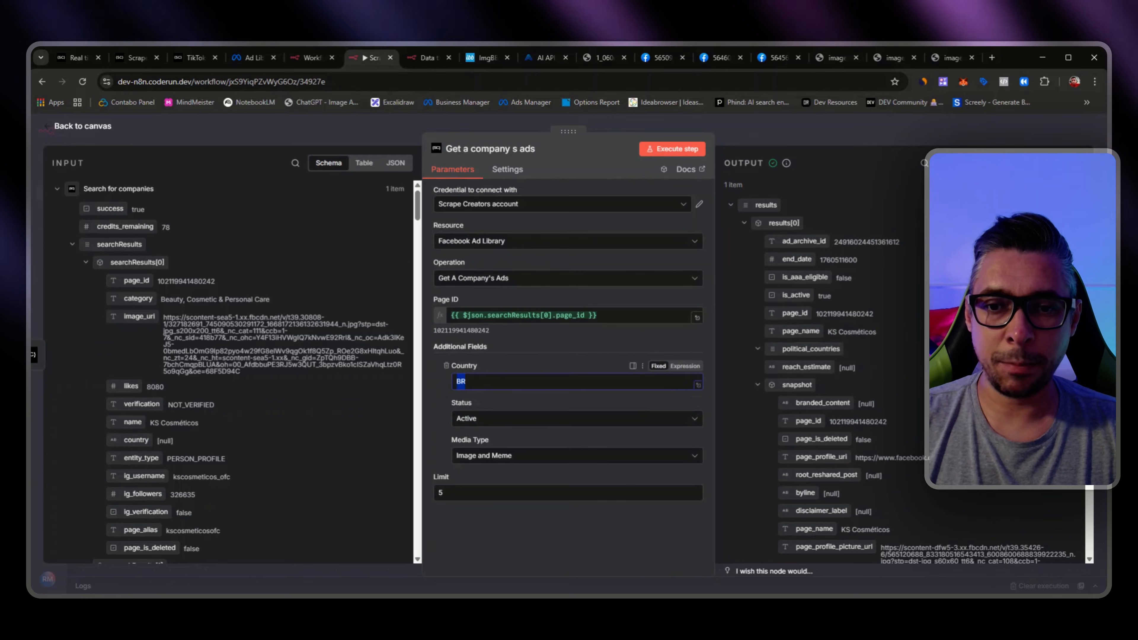
# Step: Set Status to Active, Media Type to Image and Meme, and keep Limit at 5
pyautogui.click(496, 419)
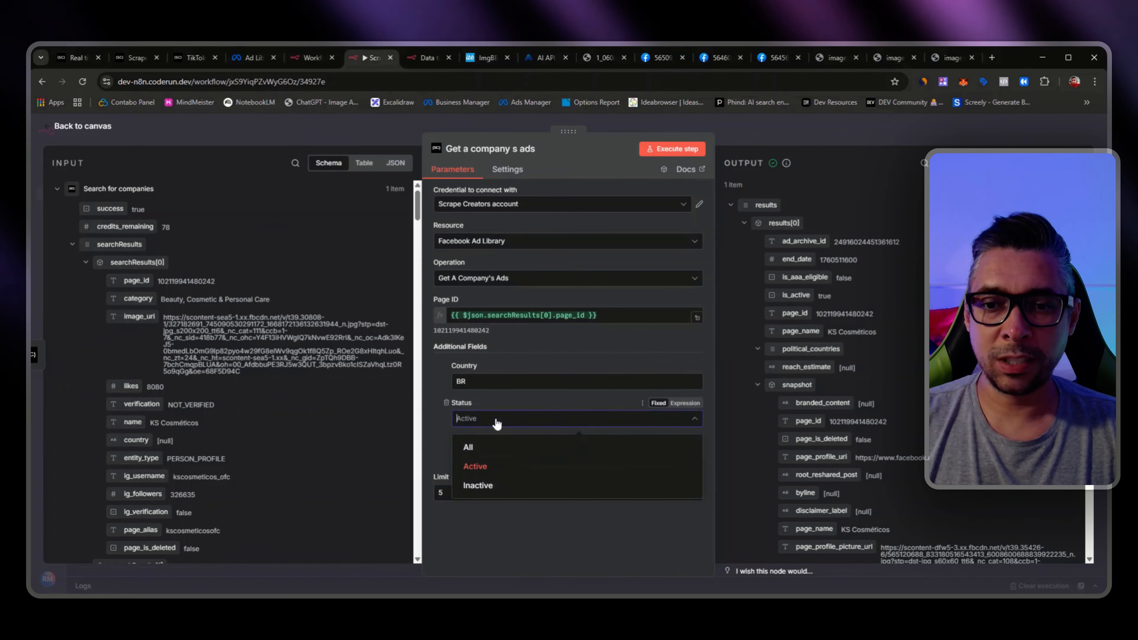
pyautogui.click(473, 468)
pyautogui.click(480, 456)
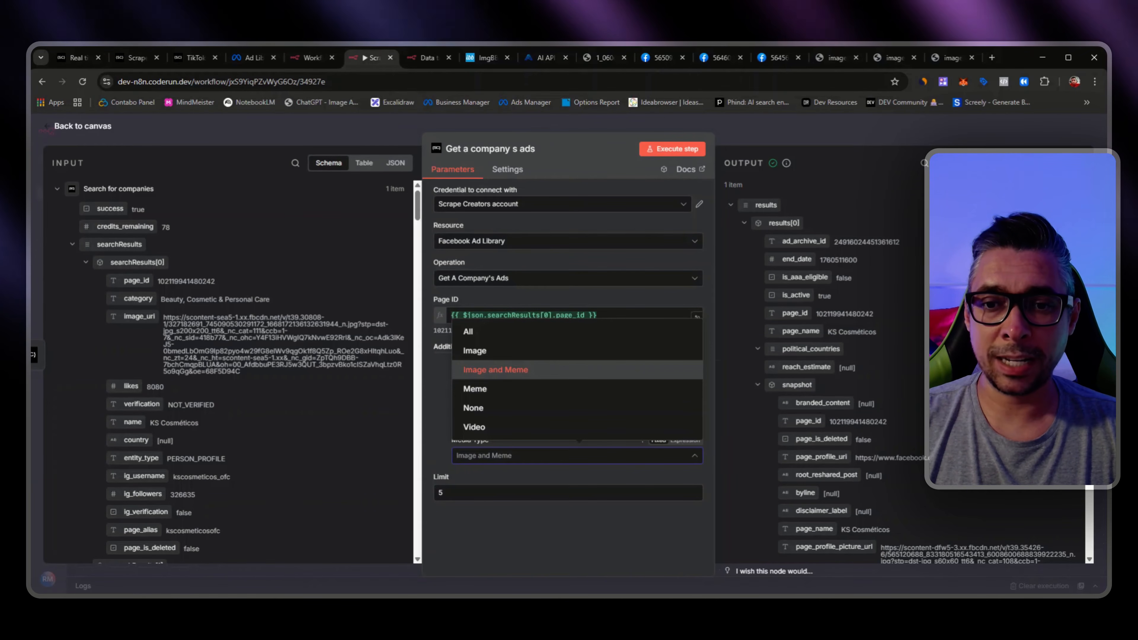
pyautogui.click(516, 379)
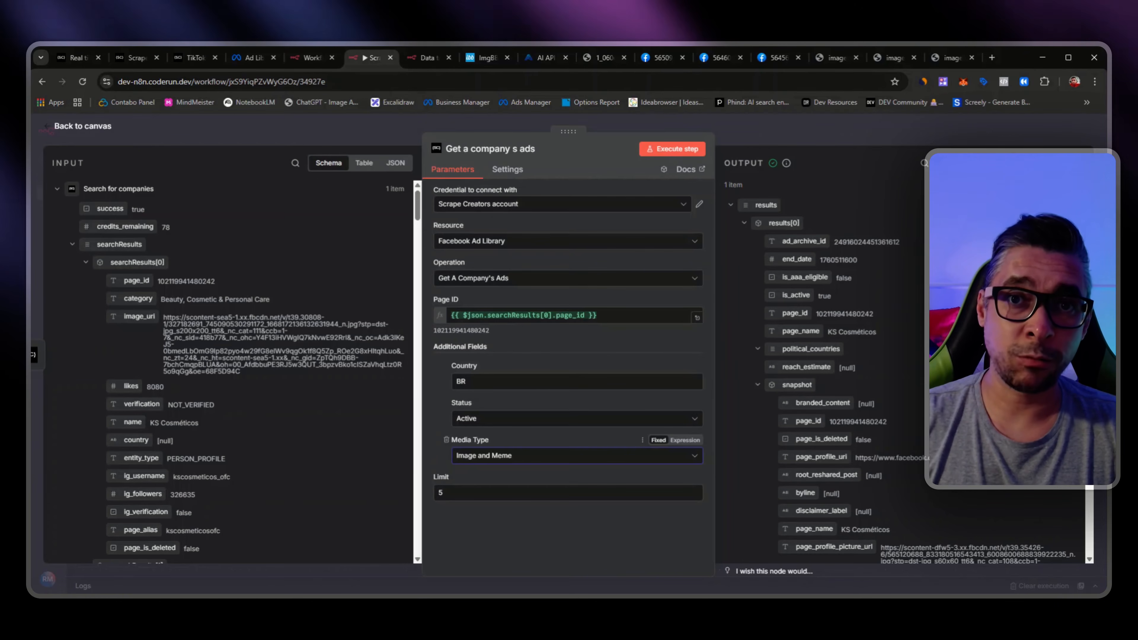
pyautogui.doubleClick(495, 492)
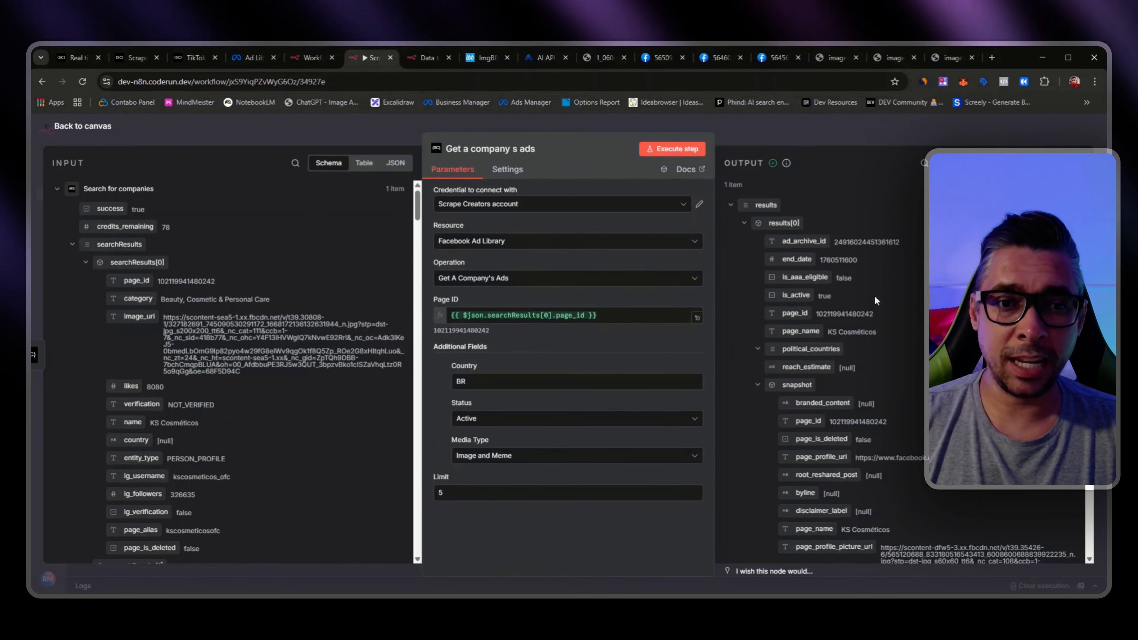
# Step: Scroll through the returned ads output and return to the canvas
pyautogui.scroll(-10, 871, 311)
pyautogui.scroll(-10, 872, 311)
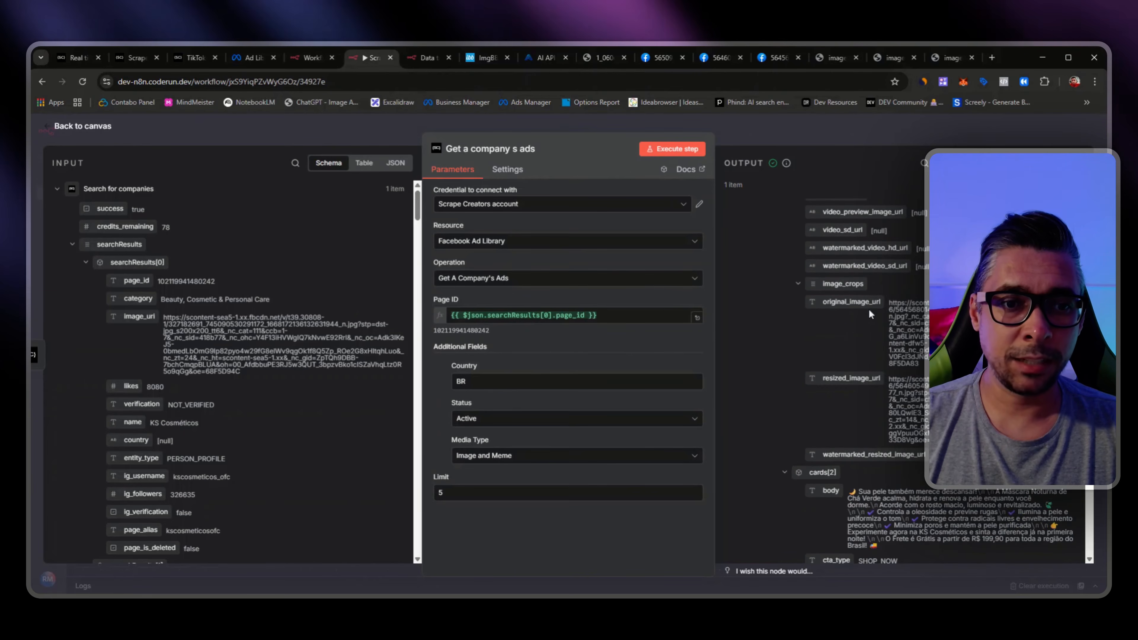
pyautogui.scroll(-10, 866, 320)
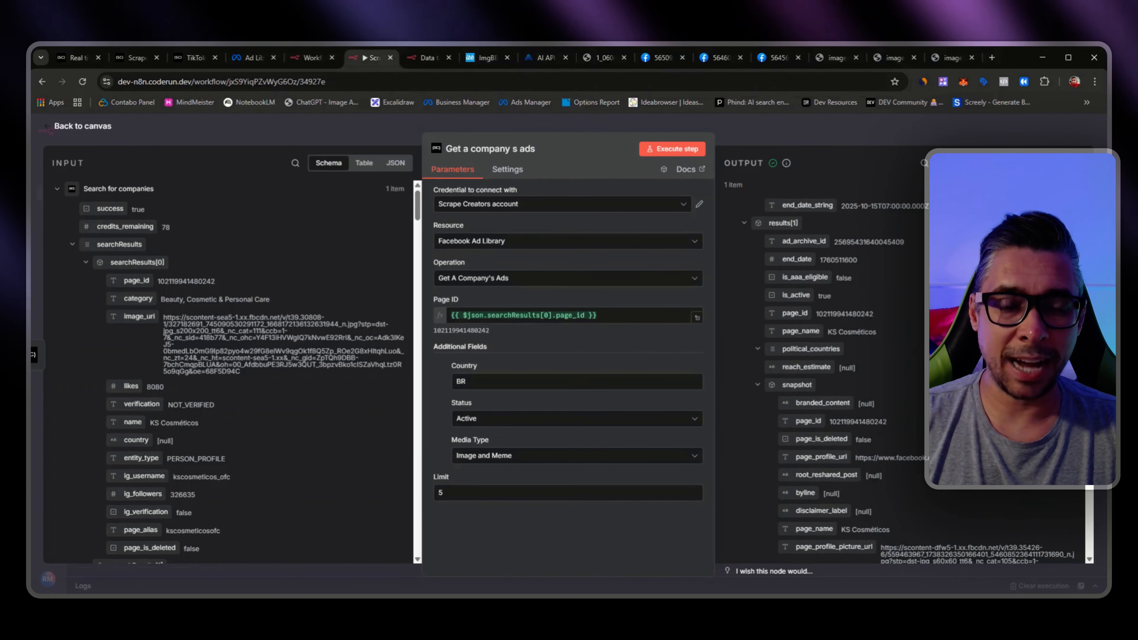
pyautogui.scroll(-8, 866, 341)
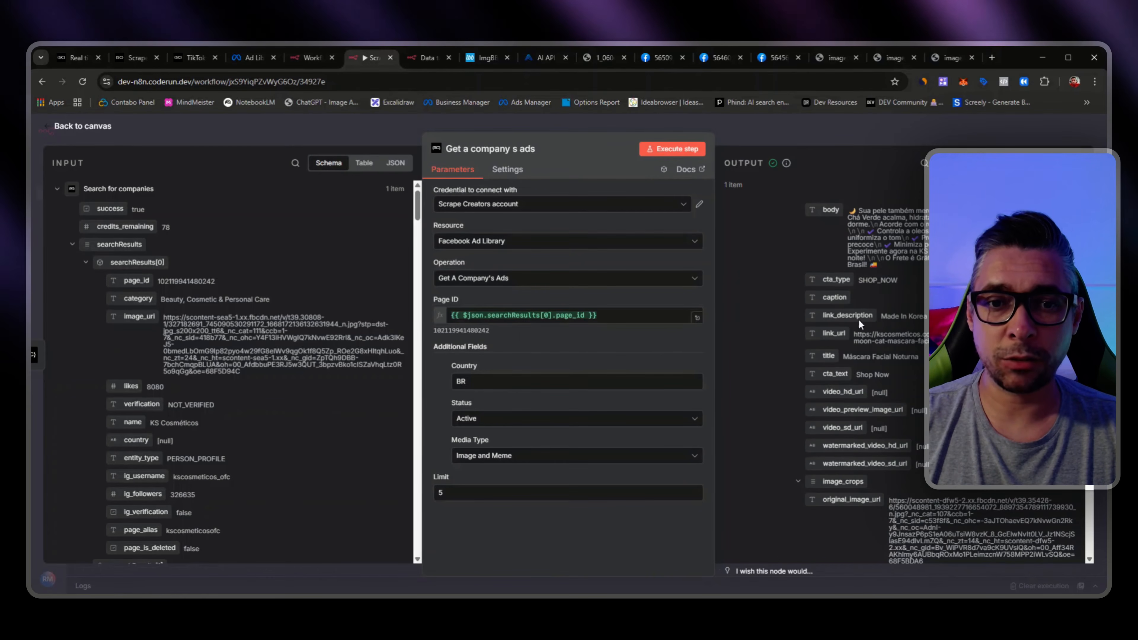
pyautogui.scroll(-5, 866, 341)
pyautogui.click(97, 133)
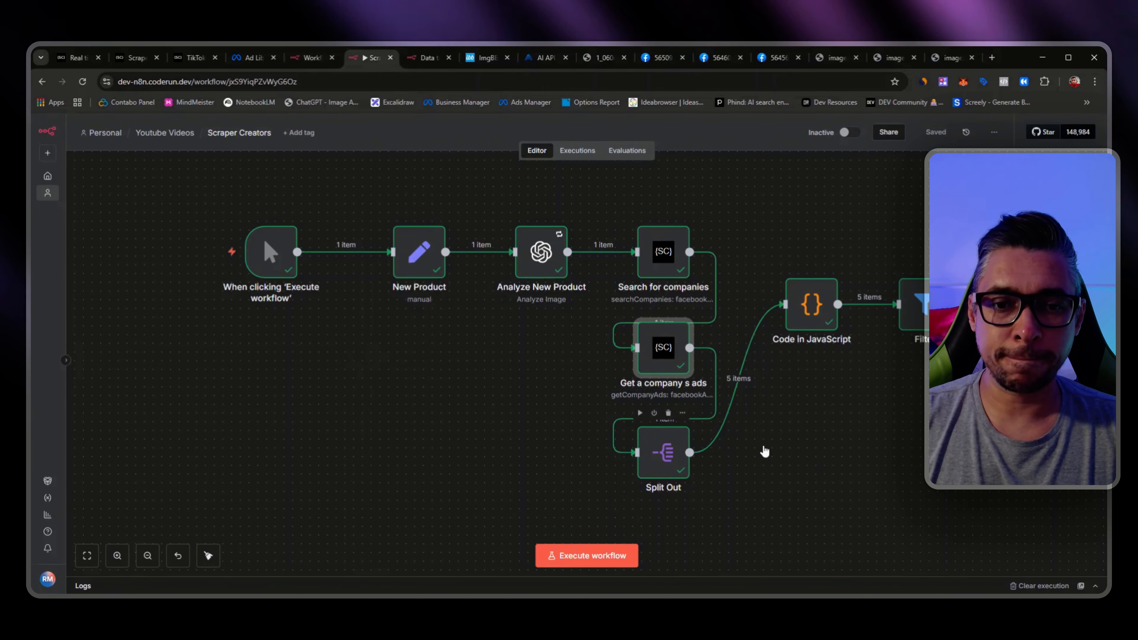
pyautogui.moveTo(831, 448); pyautogui.dragTo(630, 424)
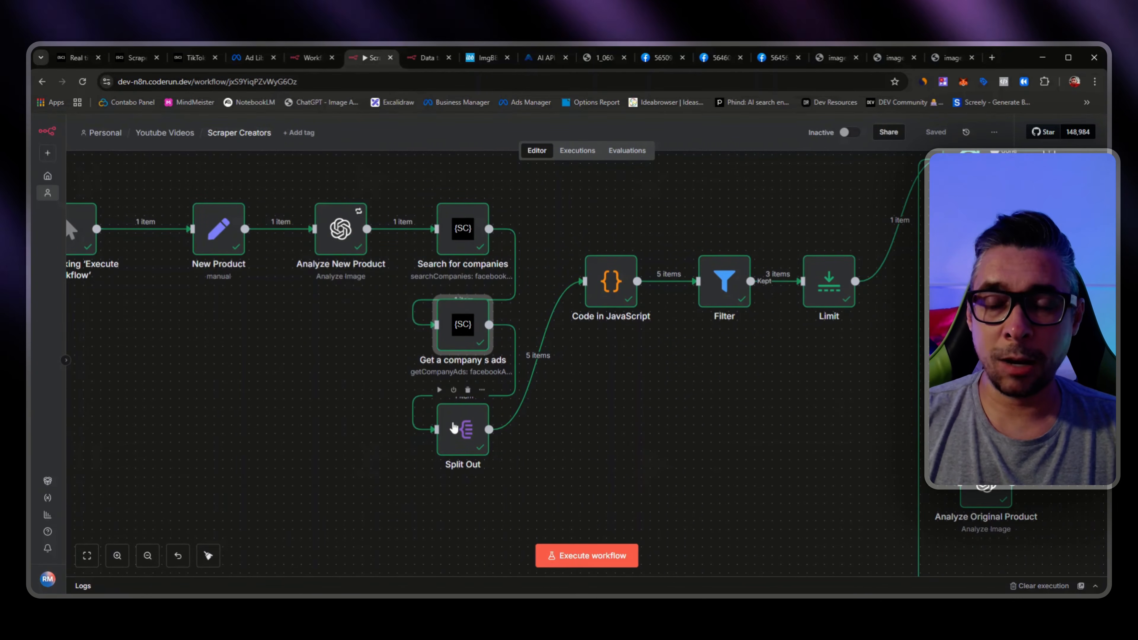
pyautogui.doubleClick(453, 427)
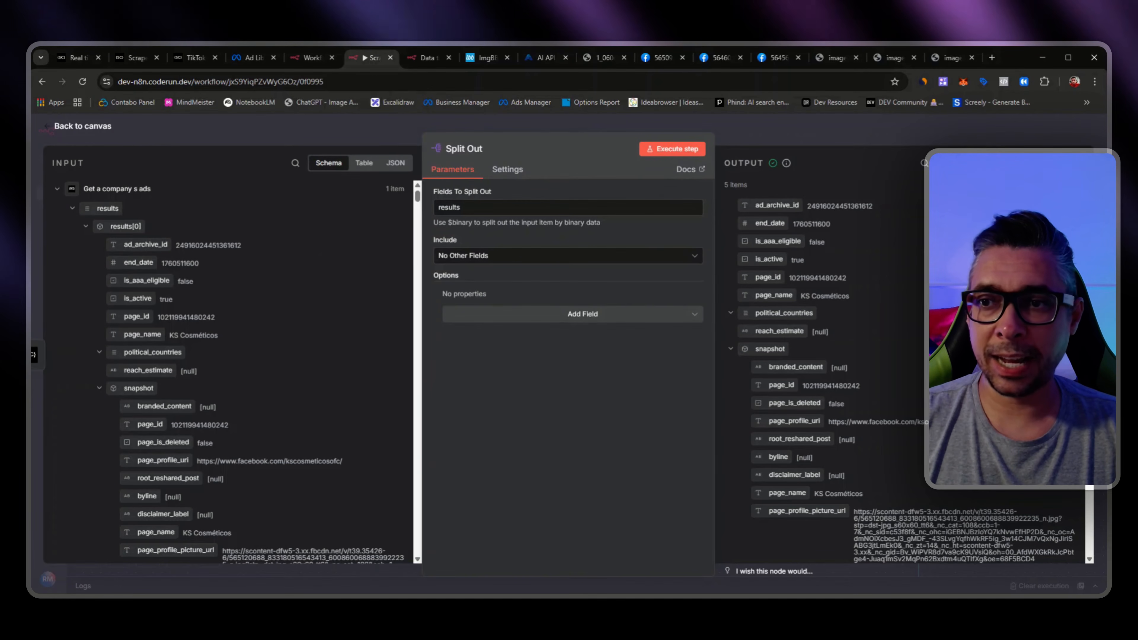
pyautogui.click(85, 226)
pyautogui.click(85, 244)
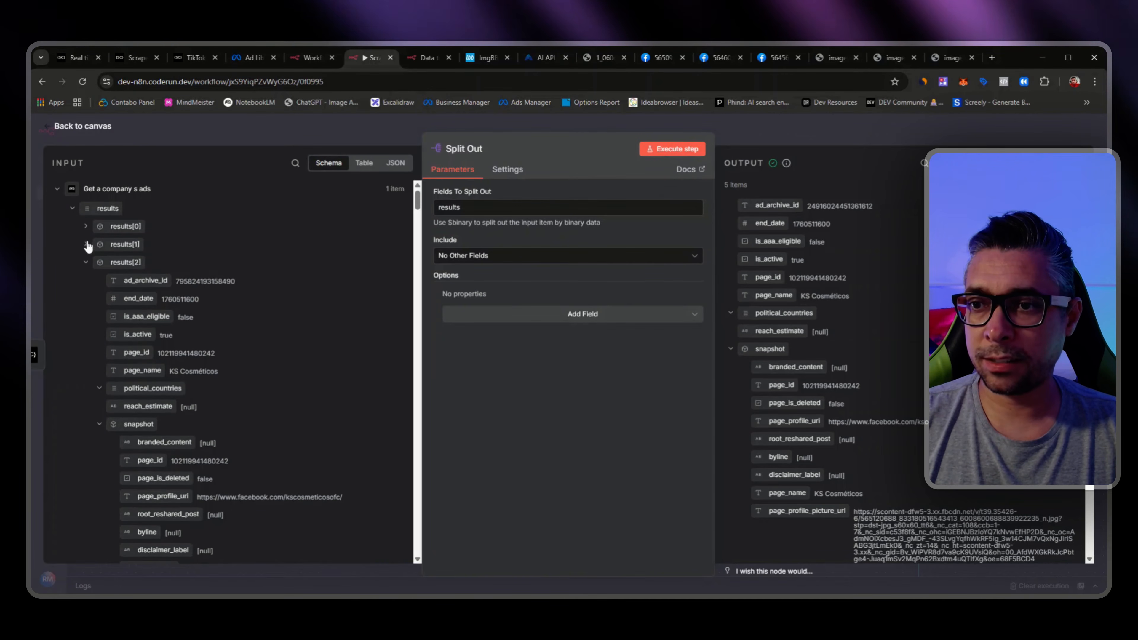
pyautogui.click(86, 262)
pyautogui.click(86, 280)
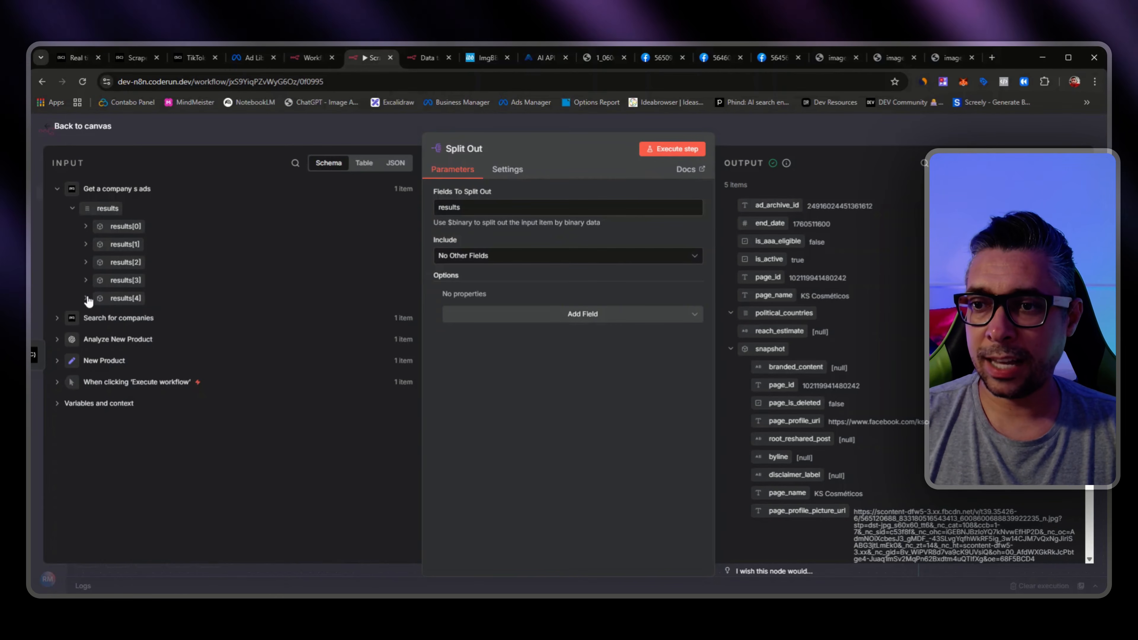
pyautogui.click(86, 298)
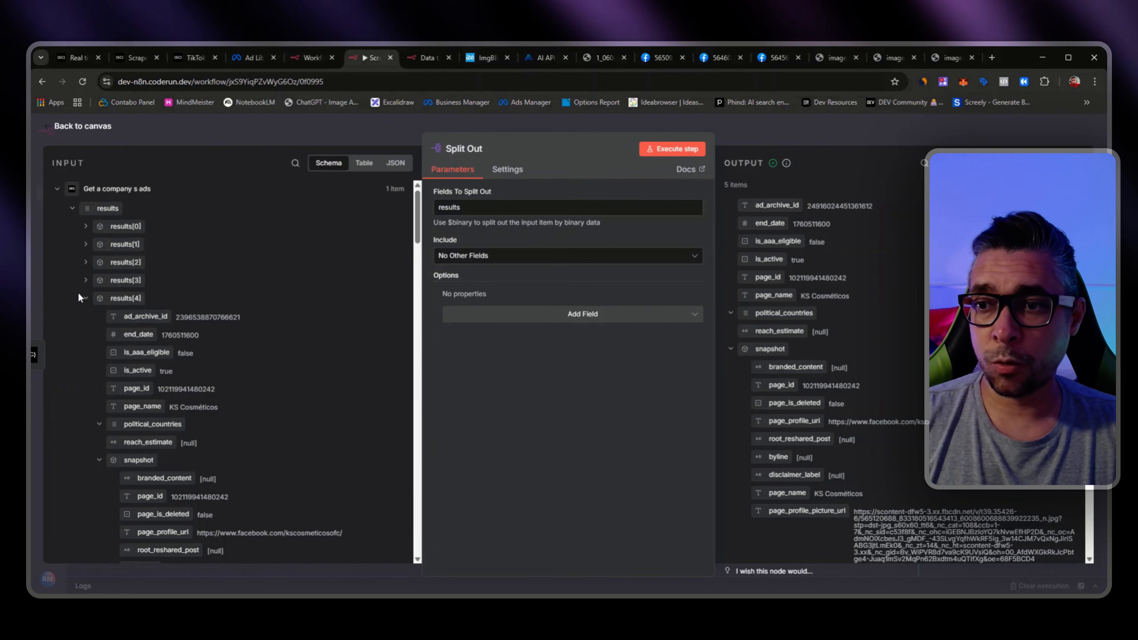
pyautogui.click(85, 298)
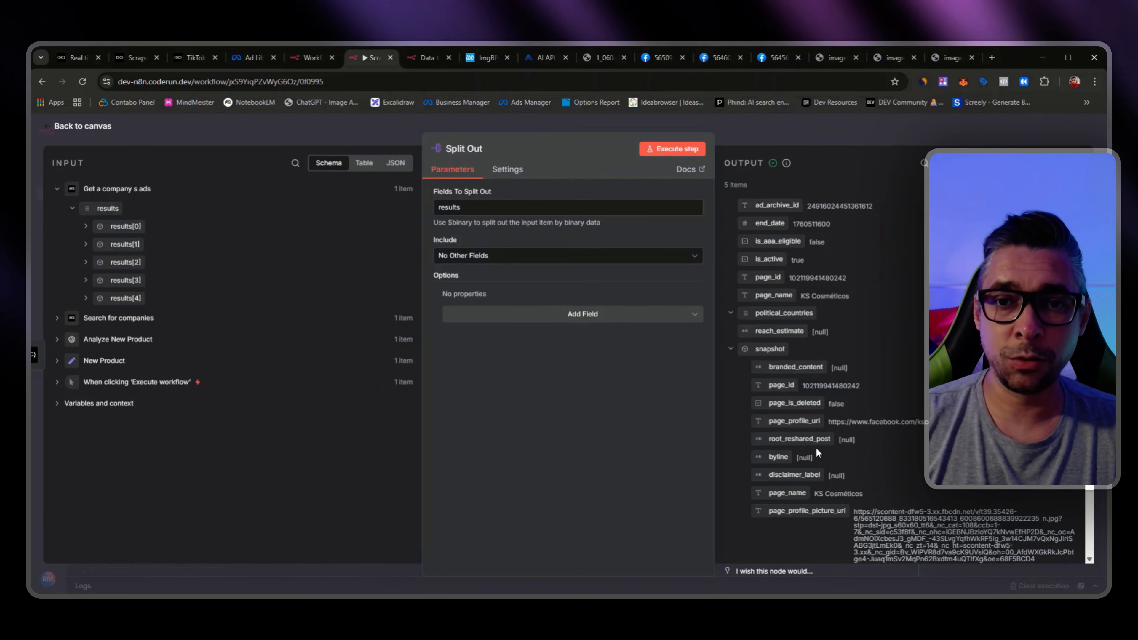
pyautogui.press('Escape')
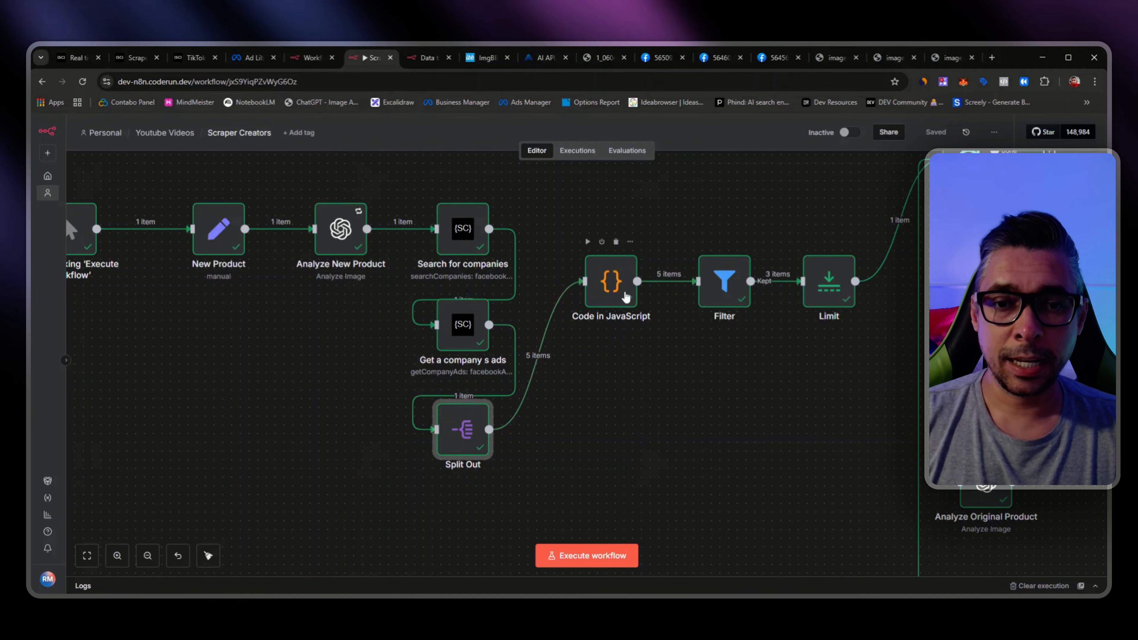
pyautogui.doubleClick(626, 296)
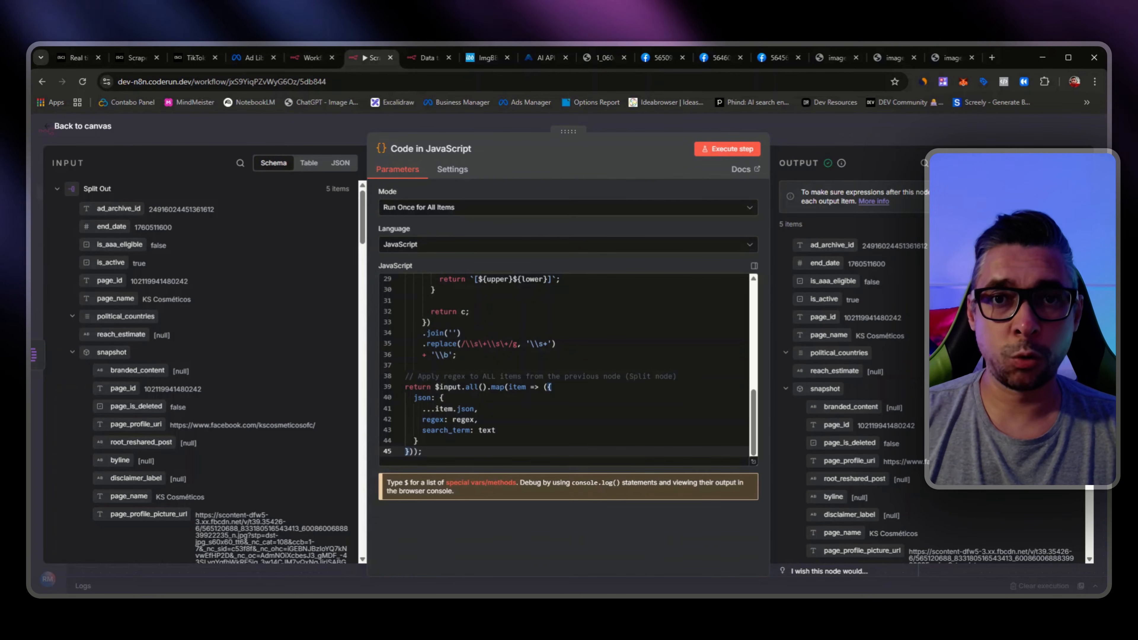
pyautogui.click(529, 430)
pyautogui.scroll(6, 529, 417)
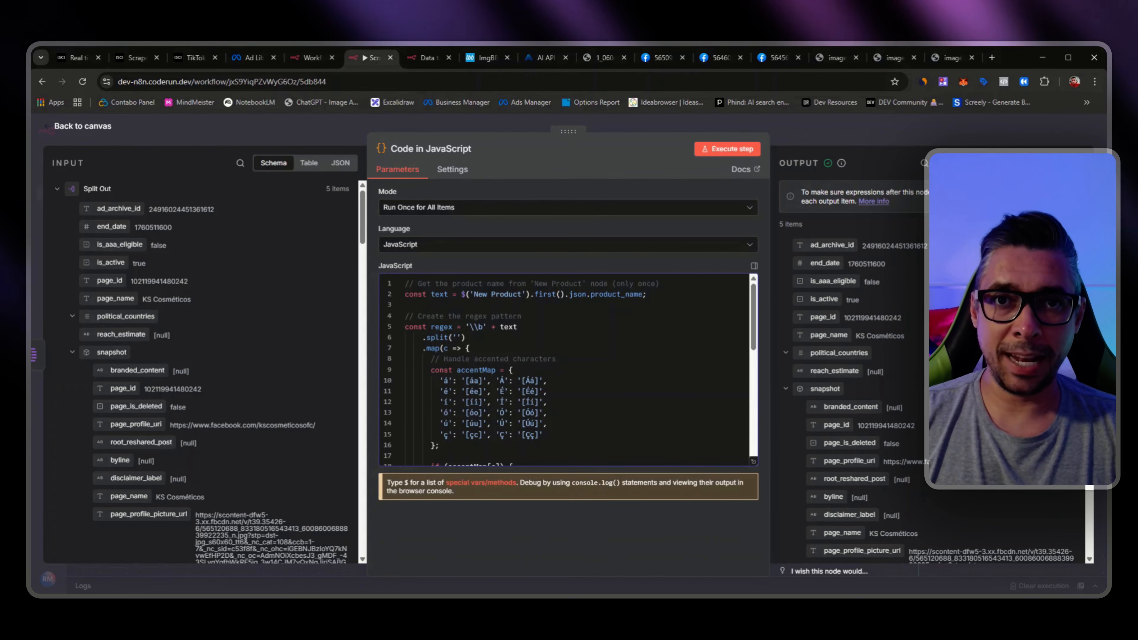
pyautogui.scroll(-6, 813, 343)
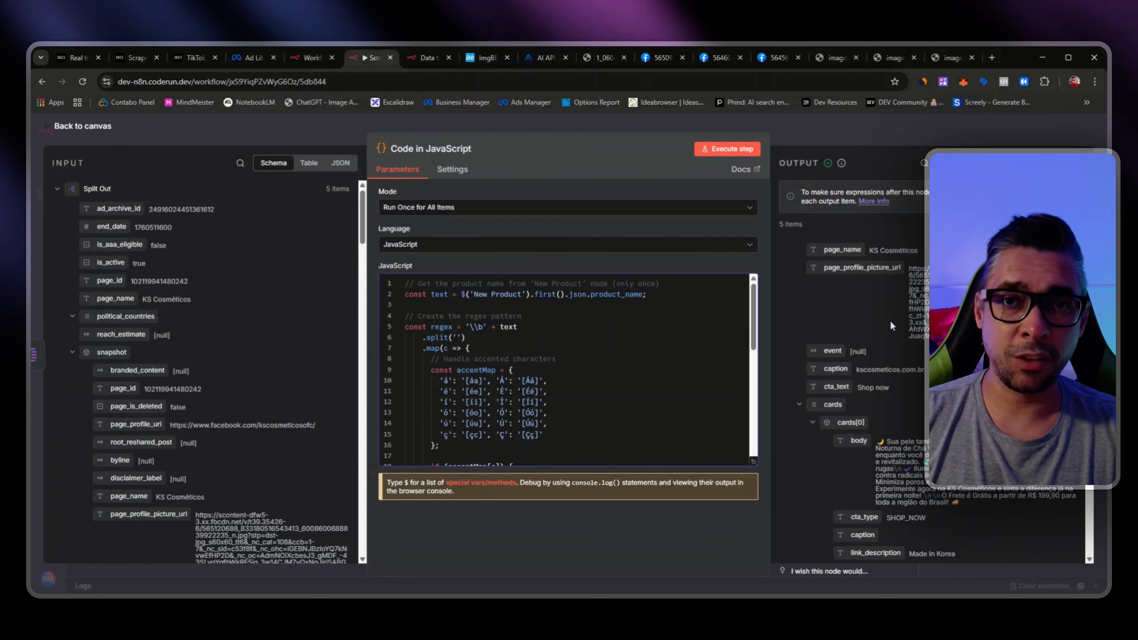
pyautogui.scroll(-5, 890, 321)
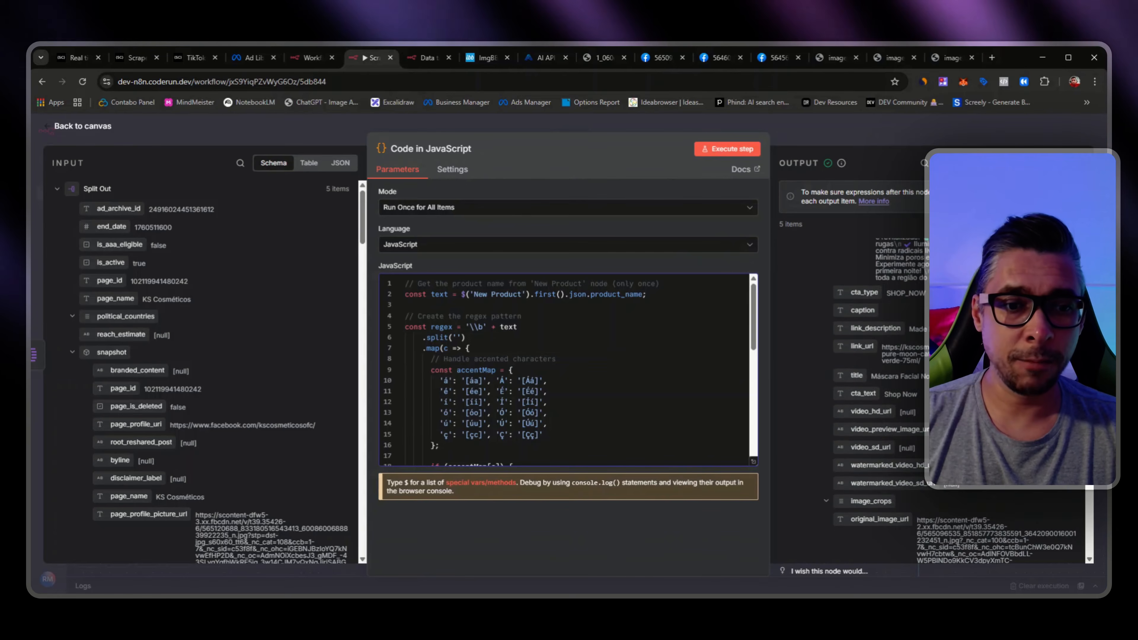
pyautogui.scroll(-6, 879, 396)
pyautogui.scroll(-8, 878, 359)
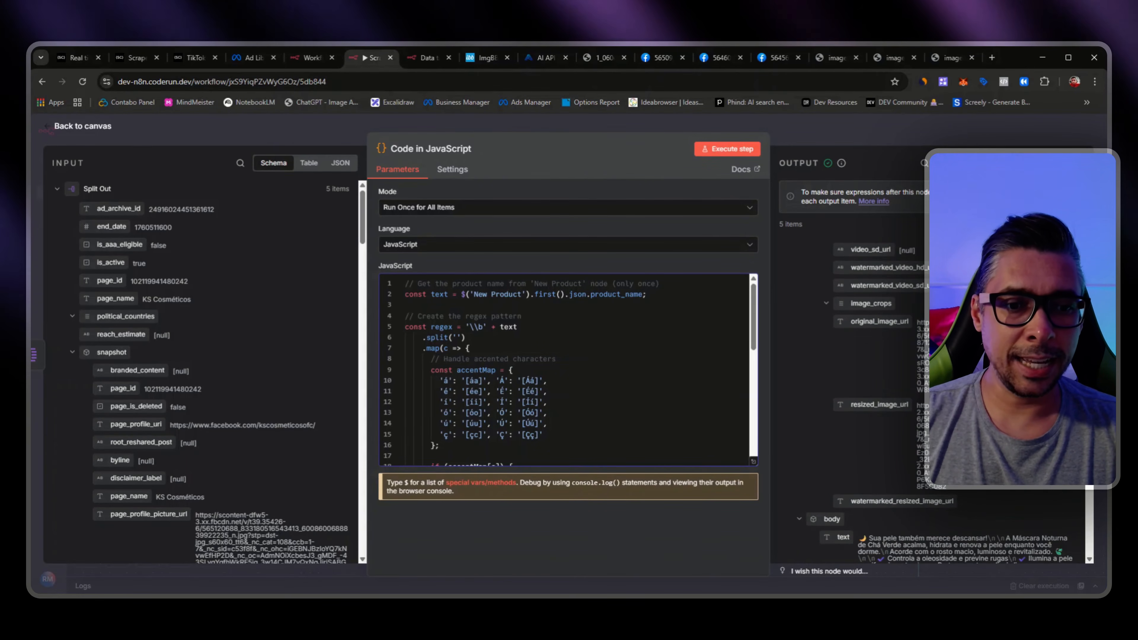
pyautogui.scroll(-3, 878, 404)
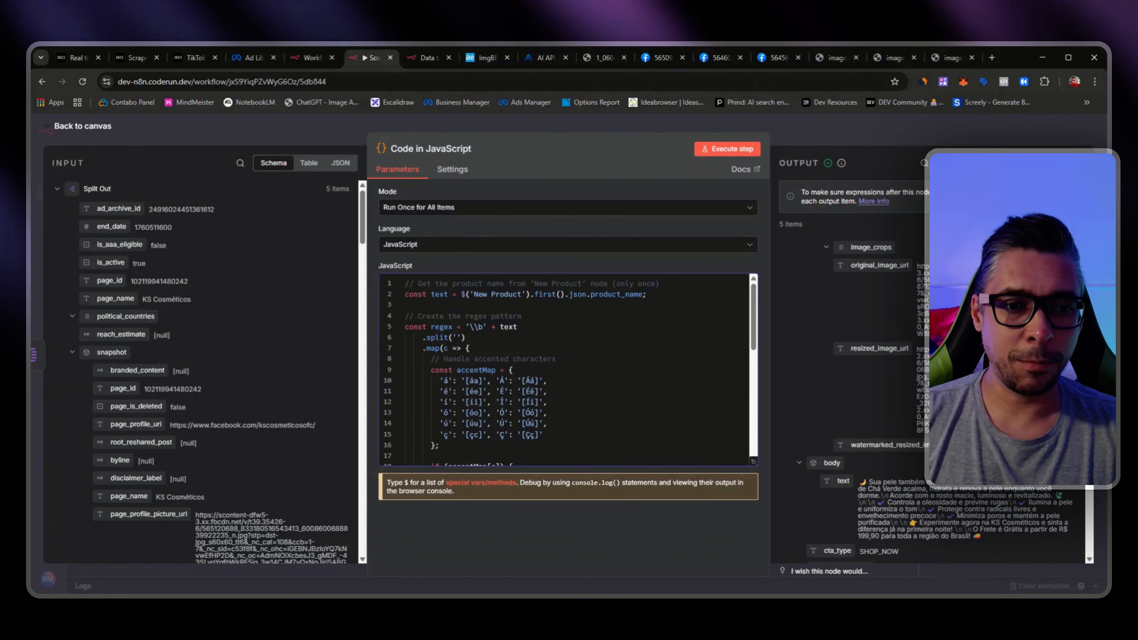
pyautogui.click(97, 122)
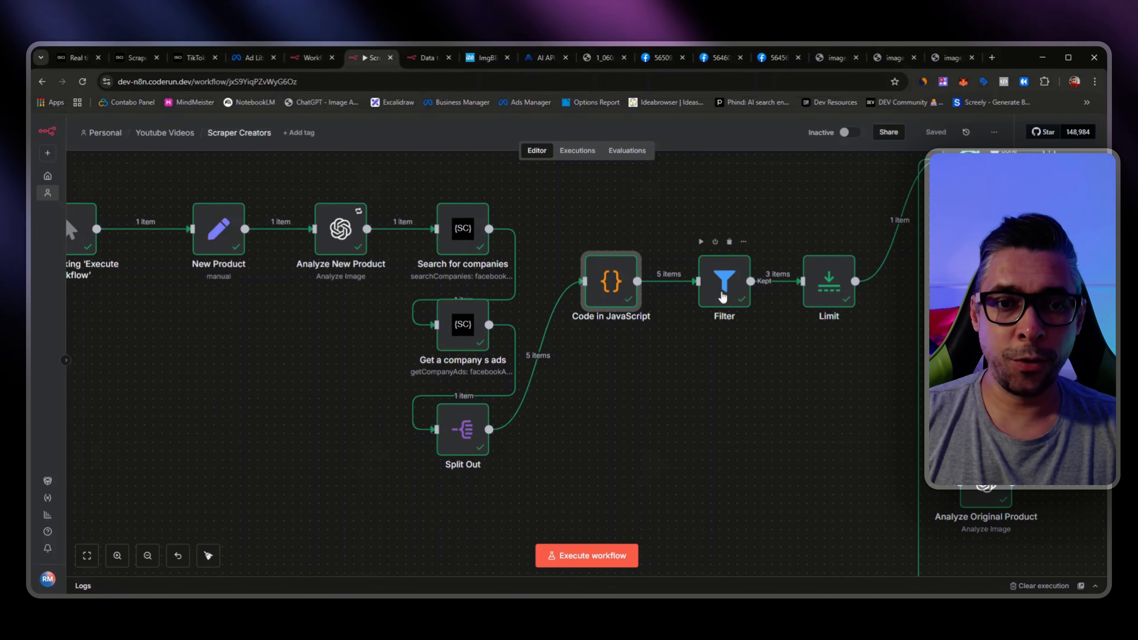
pyautogui.doubleClick(722, 294)
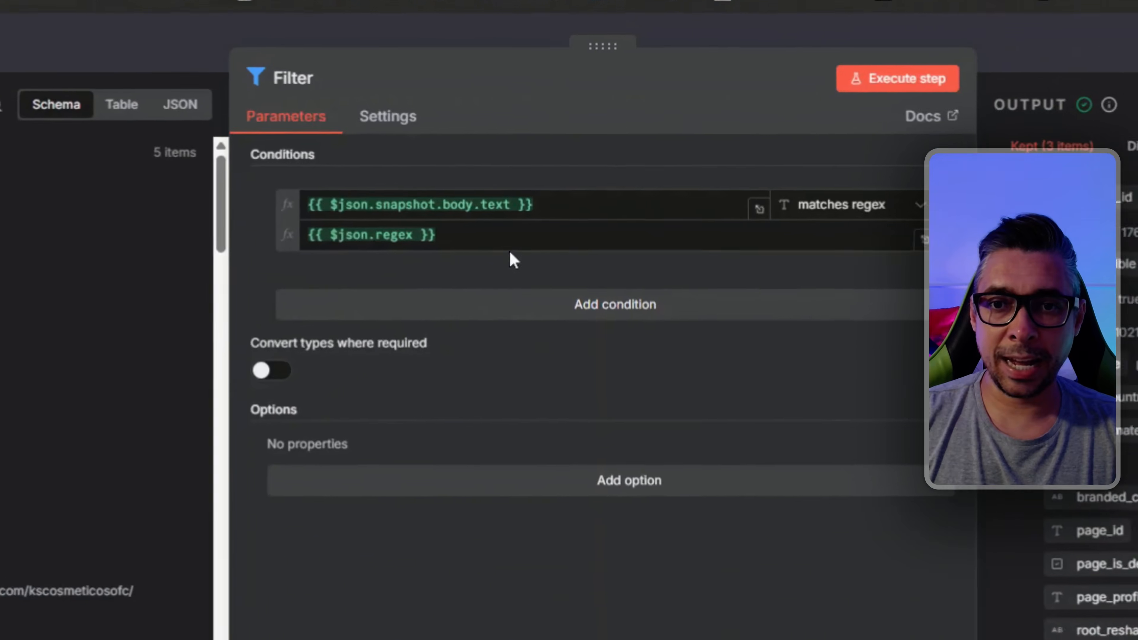
pyautogui.moveTo(537, 206); pyautogui.dragTo(307, 206)
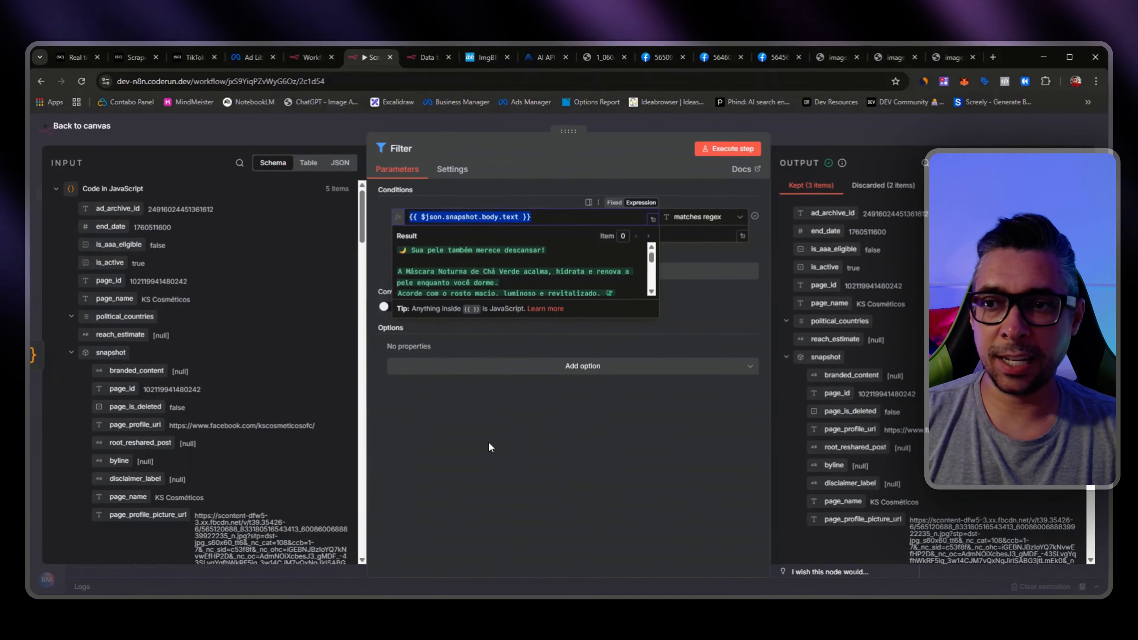
pyautogui.click(489, 442)
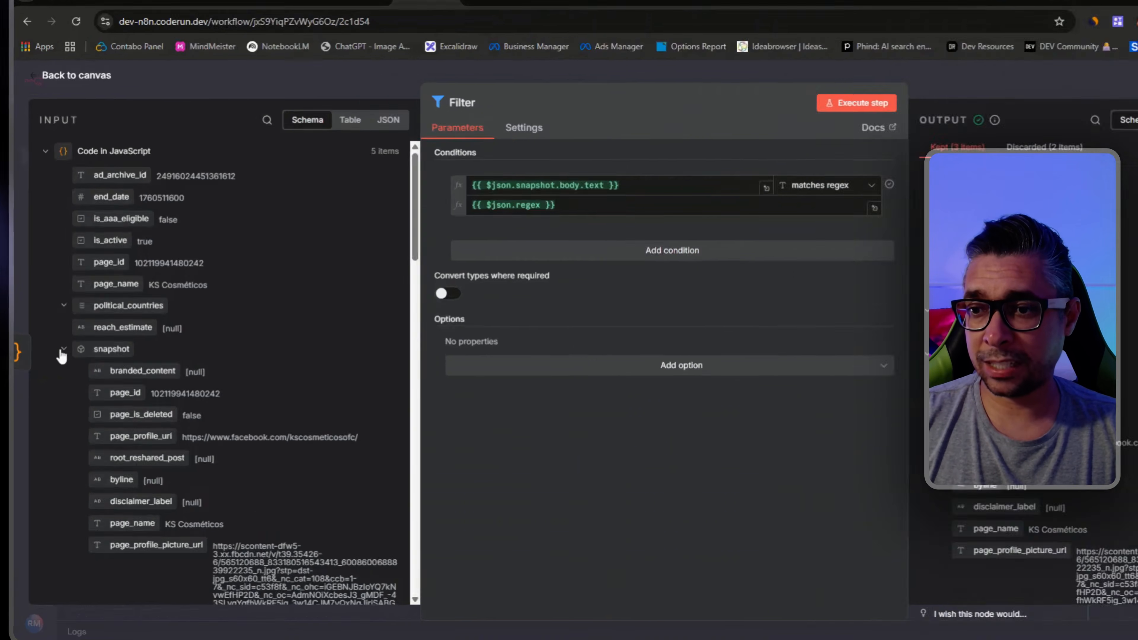
pyautogui.click(72, 353)
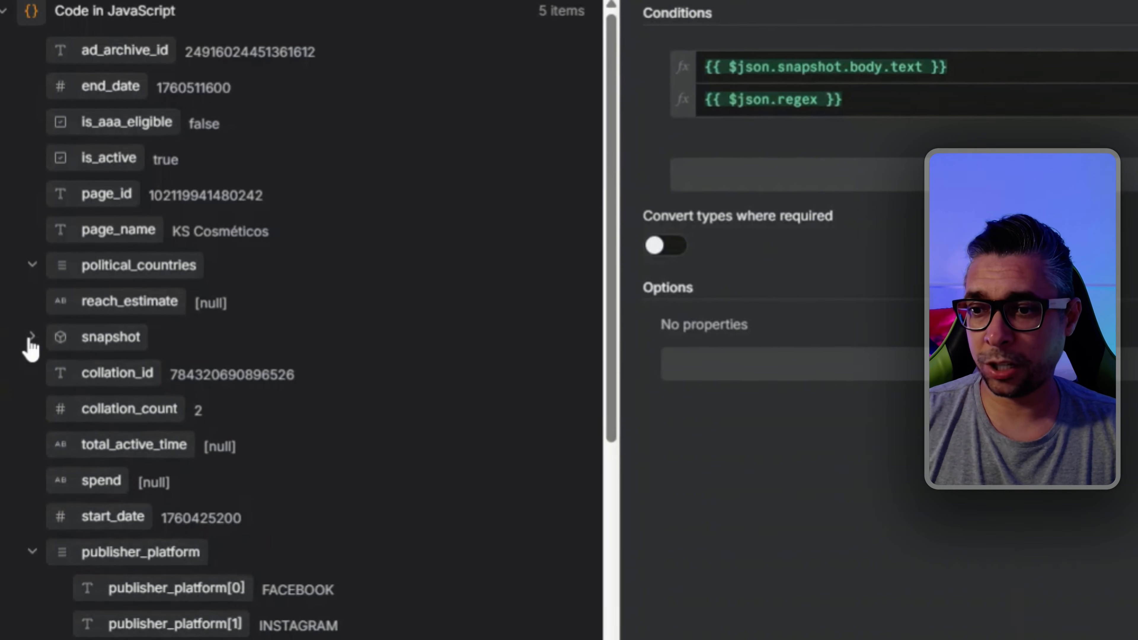
pyautogui.click(31, 340)
pyautogui.scroll(-10, 41, 348)
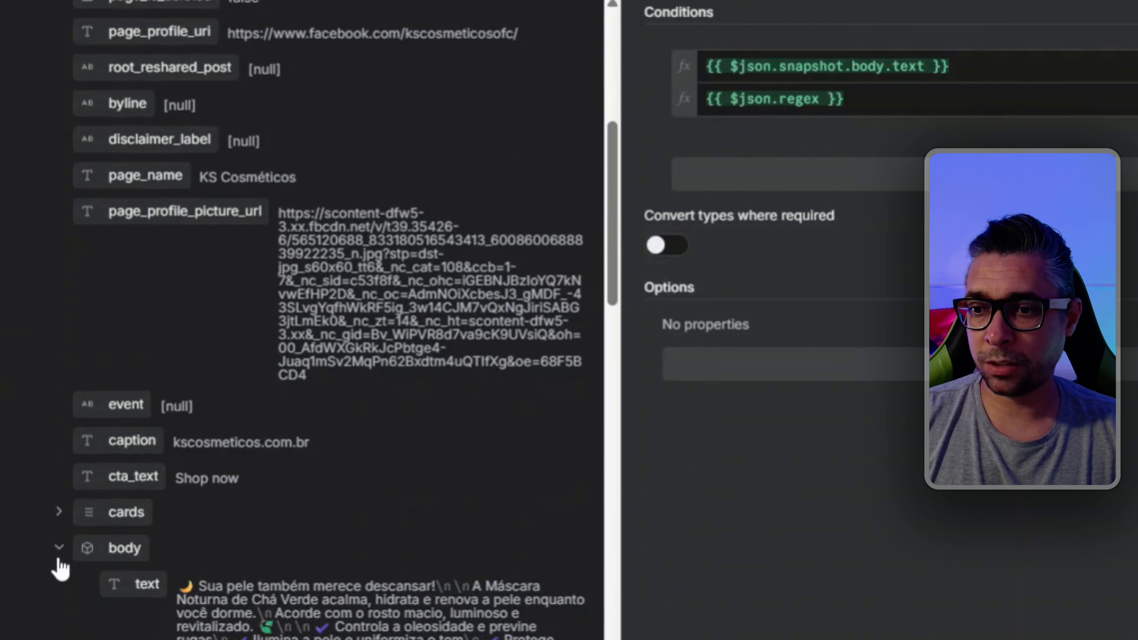
pyautogui.scroll(-7, 189, 577)
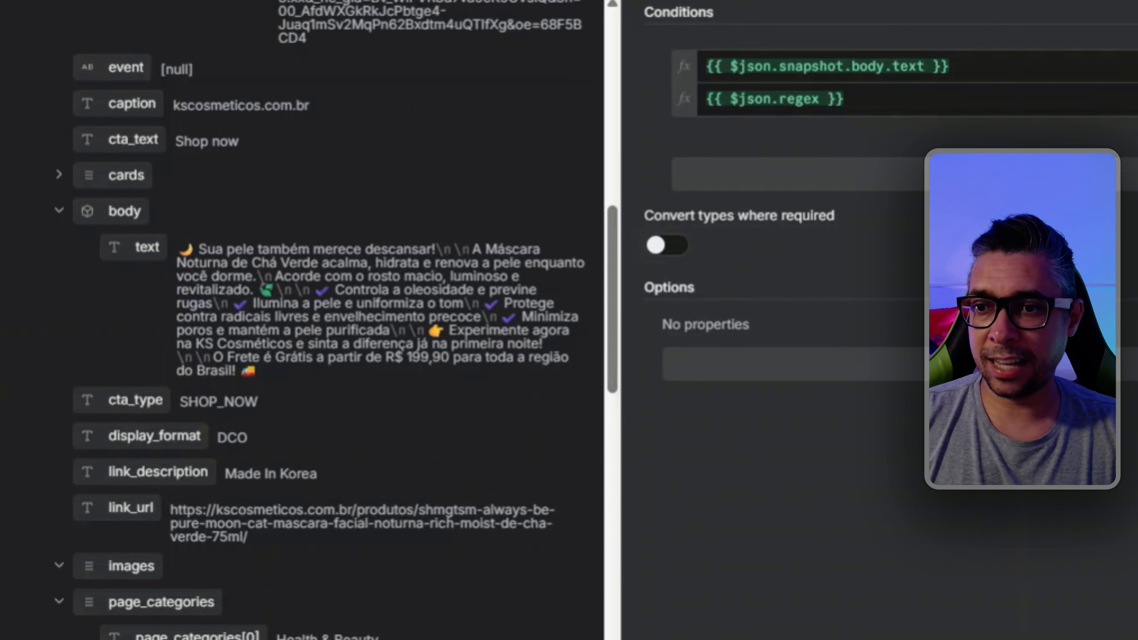
pyautogui.moveTo(207, 249); pyautogui.dragTo(388, 385)
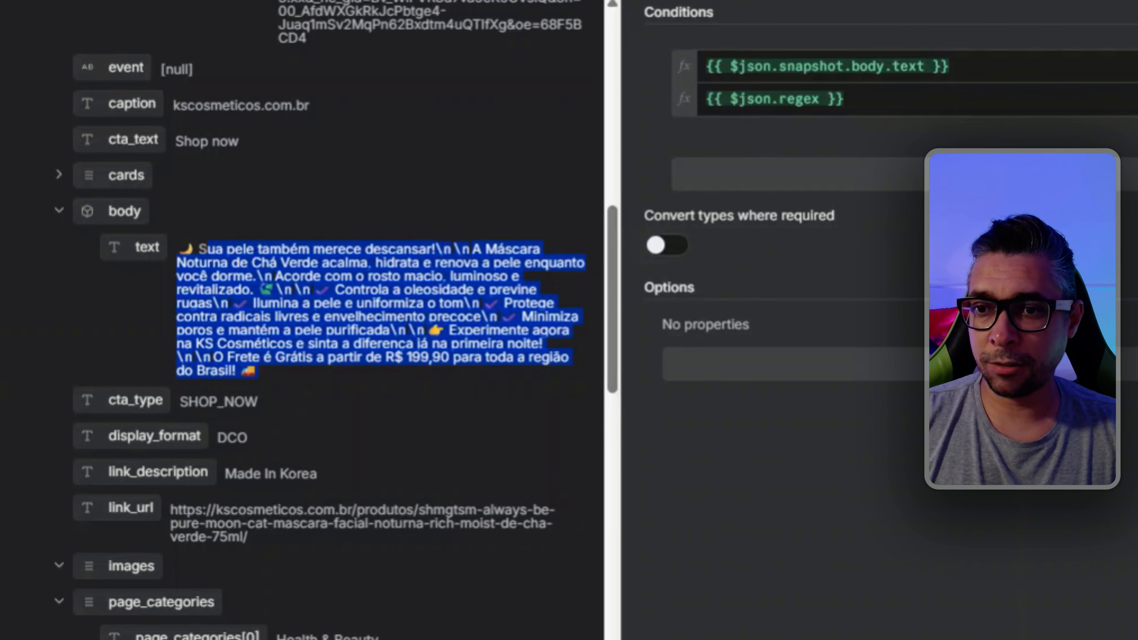
pyautogui.click(474, 249)
pyautogui.moveTo(485, 250); pyautogui.dragTo(289, 263)
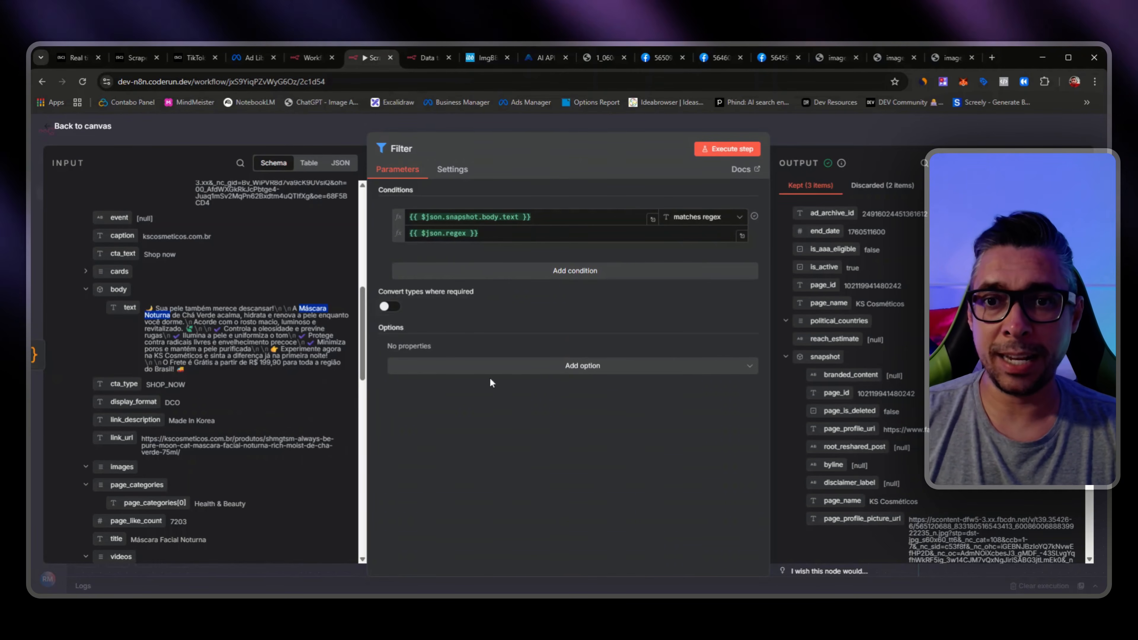
pyautogui.click(552, 218)
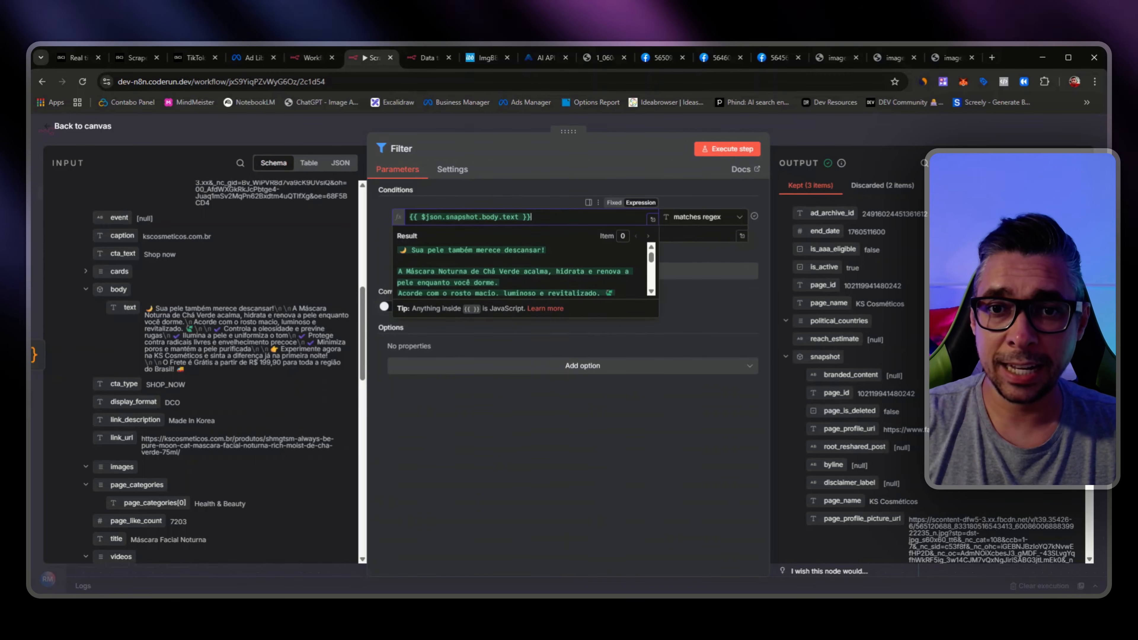
pyautogui.scroll(-5, 520, 269)
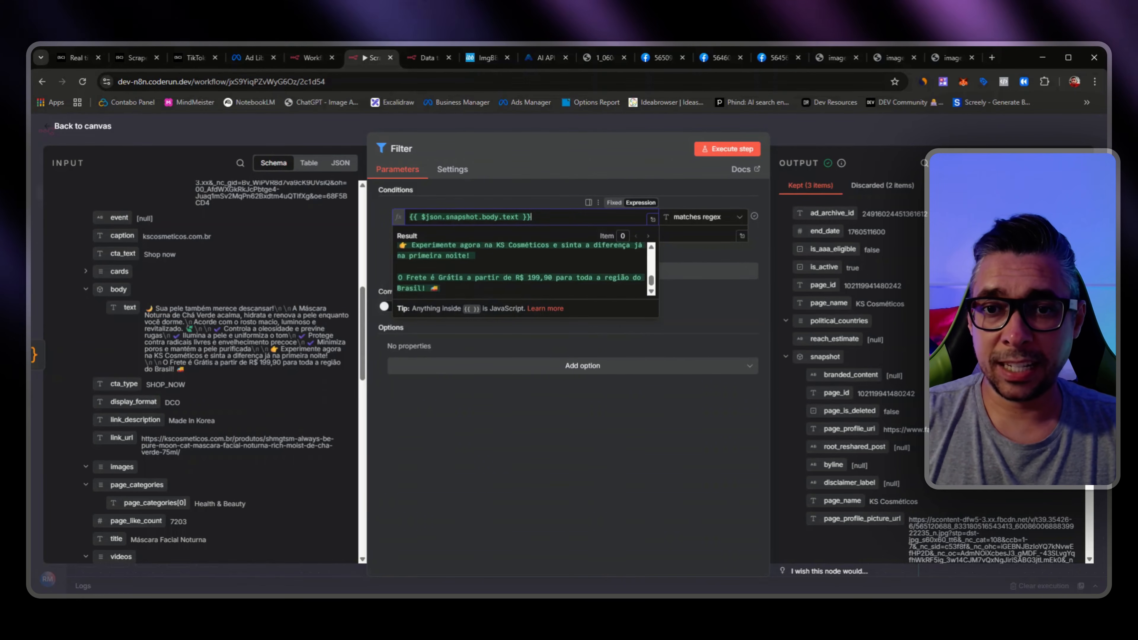
pyautogui.click(566, 485)
pyautogui.click(692, 217)
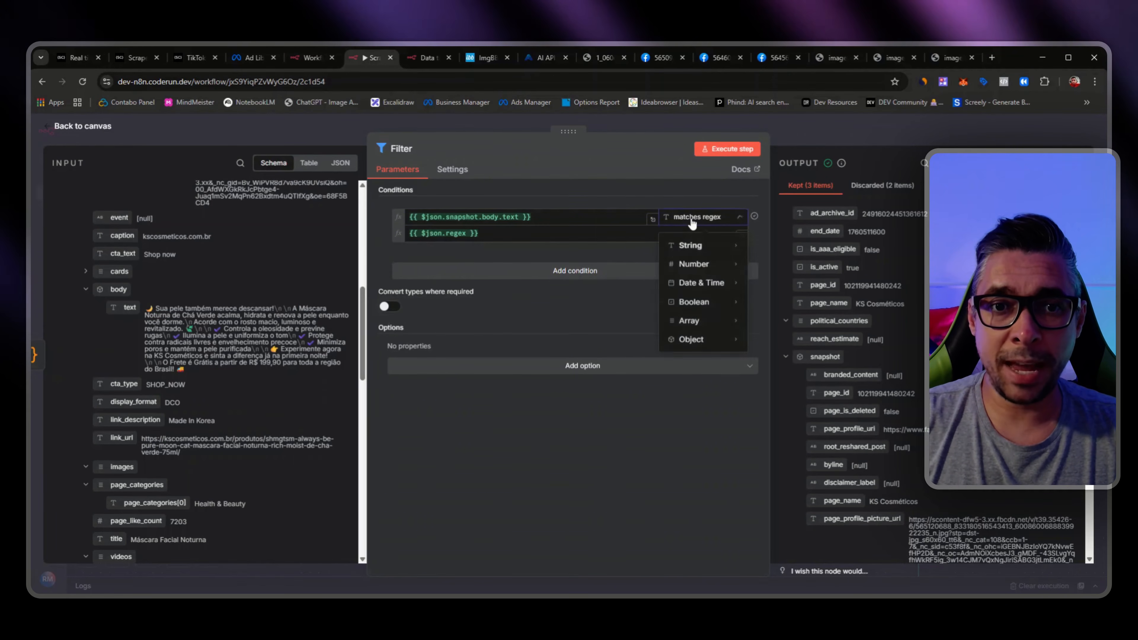
pyautogui.moveTo(693, 246)
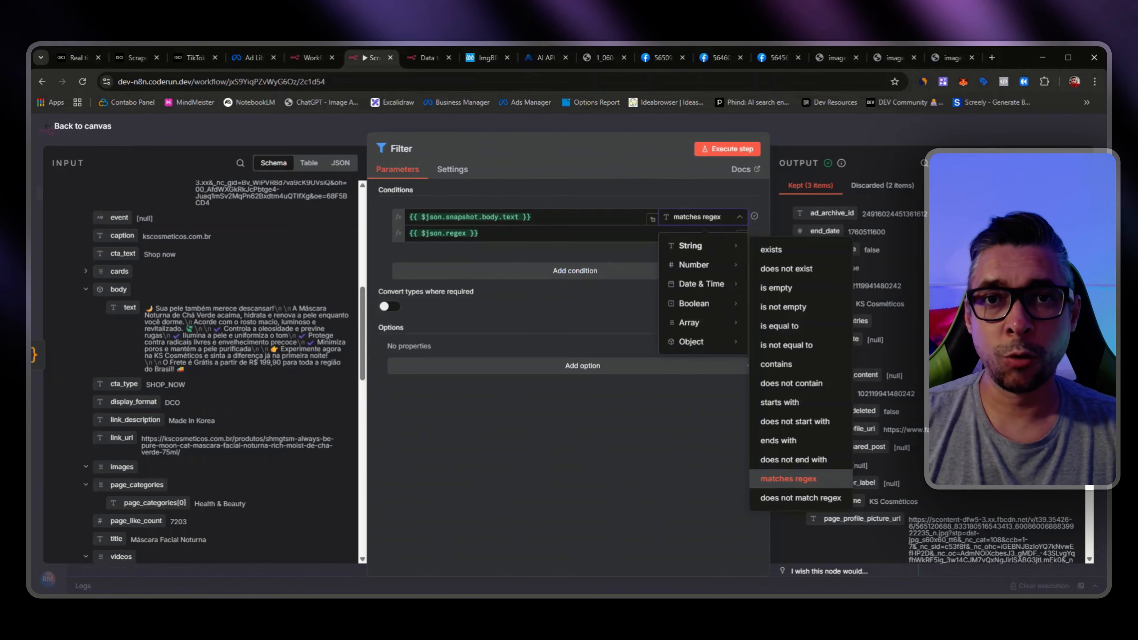
pyautogui.click(556, 234)
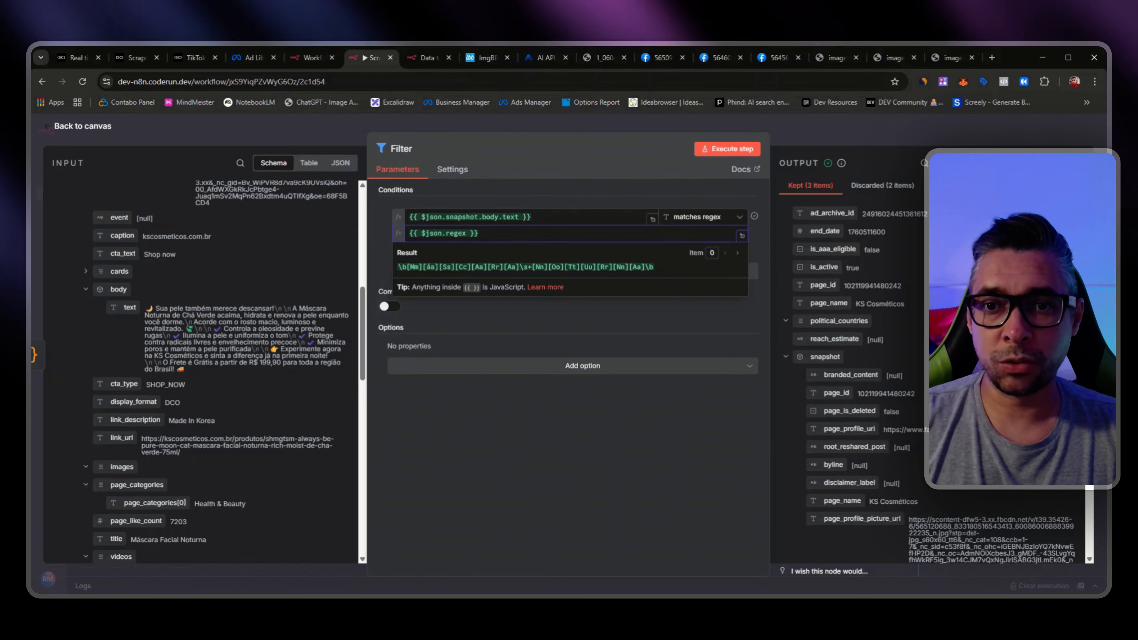
pyautogui.moveTo(398, 268); pyautogui.dragTo(508, 268)
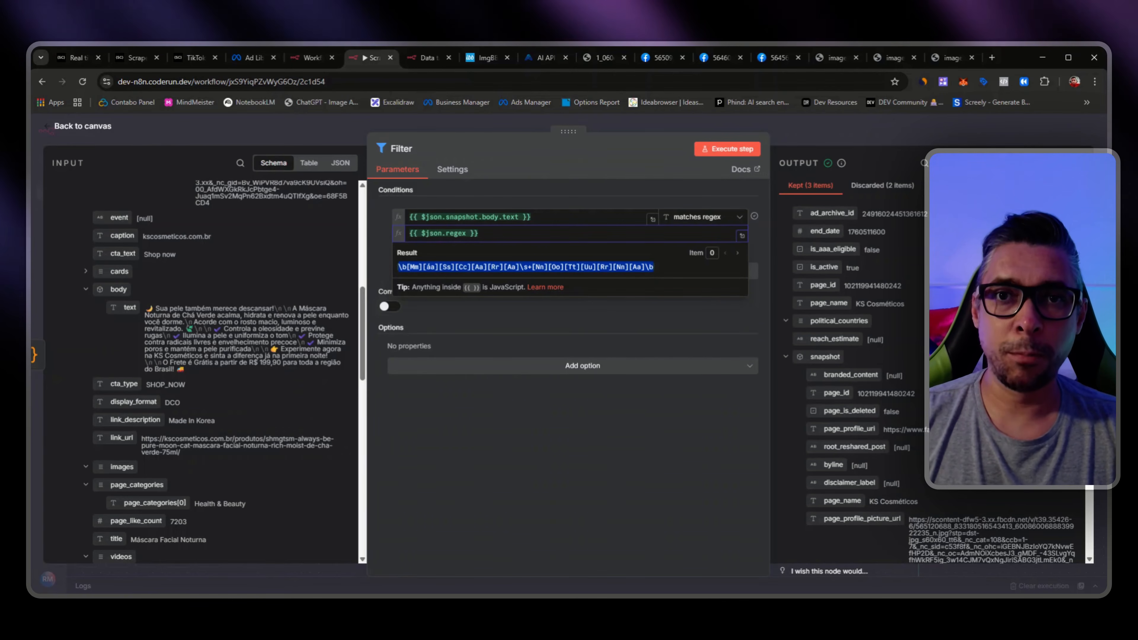
pyautogui.click(587, 488)
pyautogui.scroll(-4, 1022, 251)
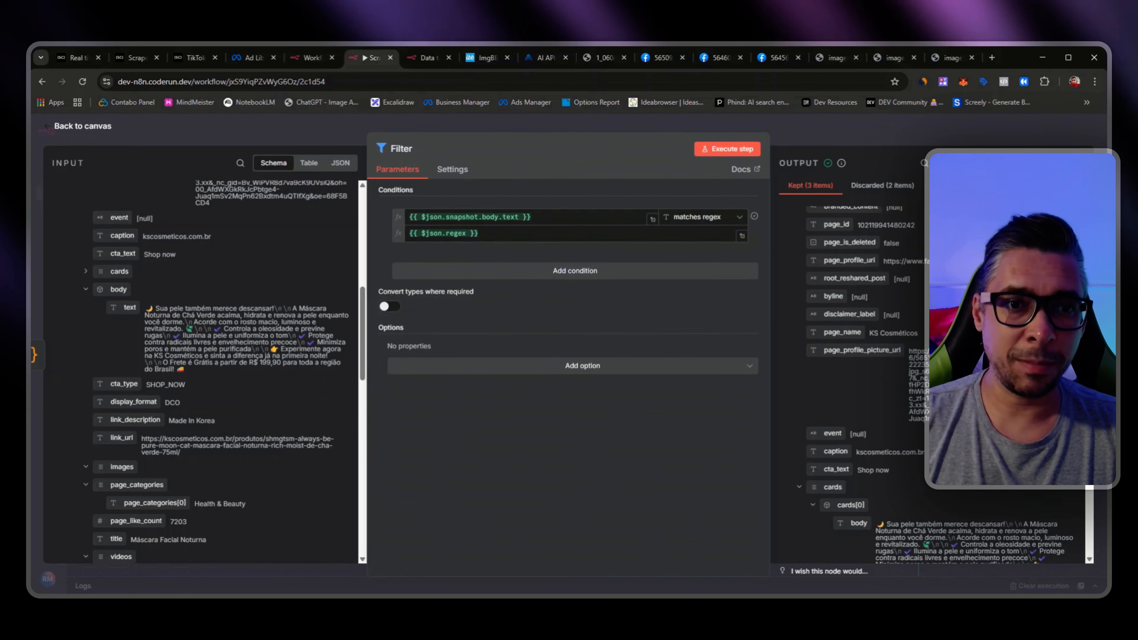
pyautogui.scroll(4, 882, 247)
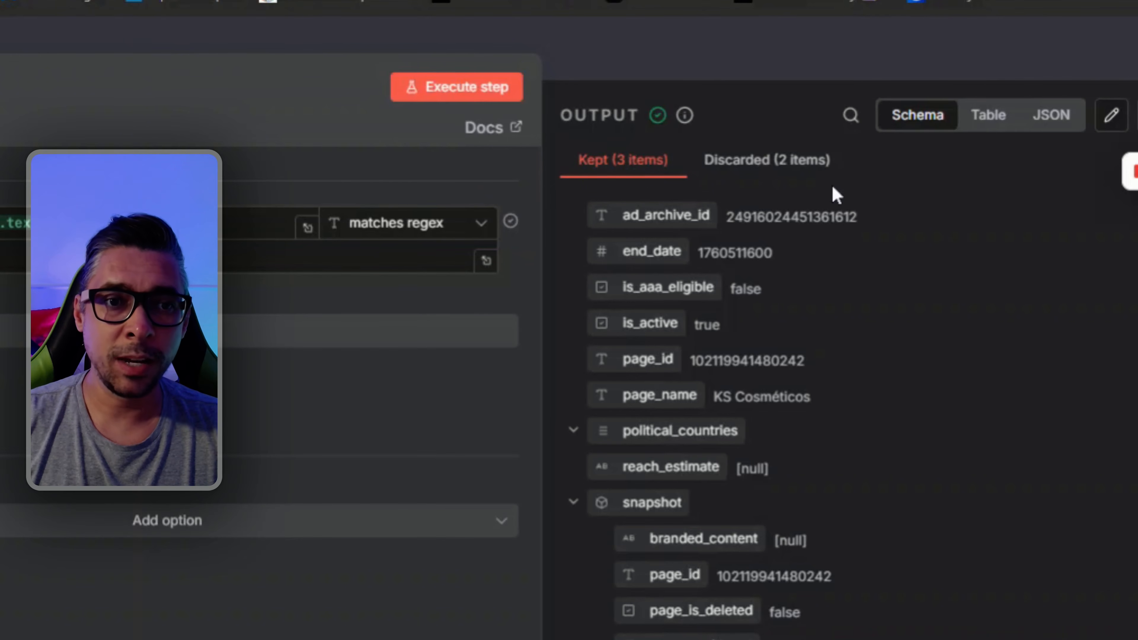
pyautogui.click(782, 167)
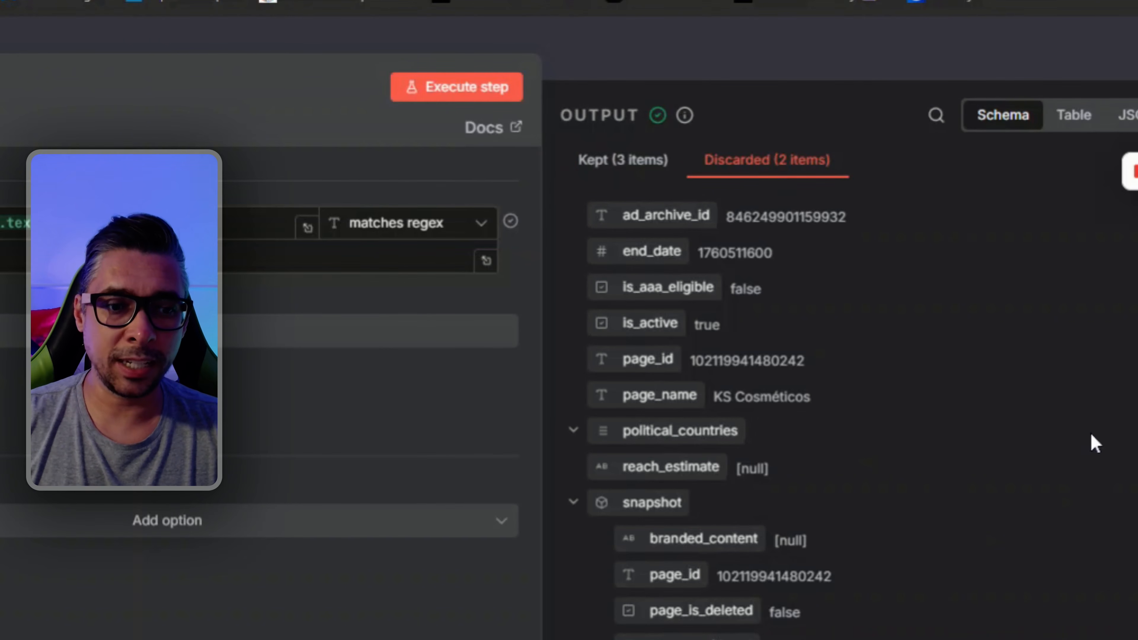
pyautogui.scroll(-10, 856, 397)
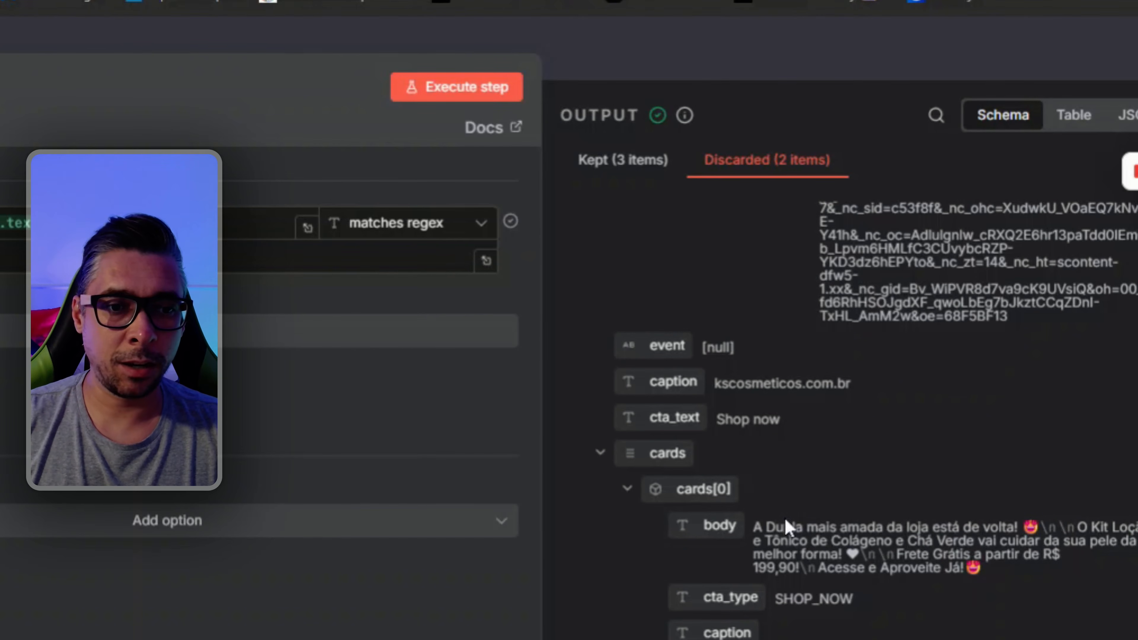
pyautogui.moveTo(906, 540); pyautogui.dragTo(981, 568)
pyautogui.click(1072, 558)
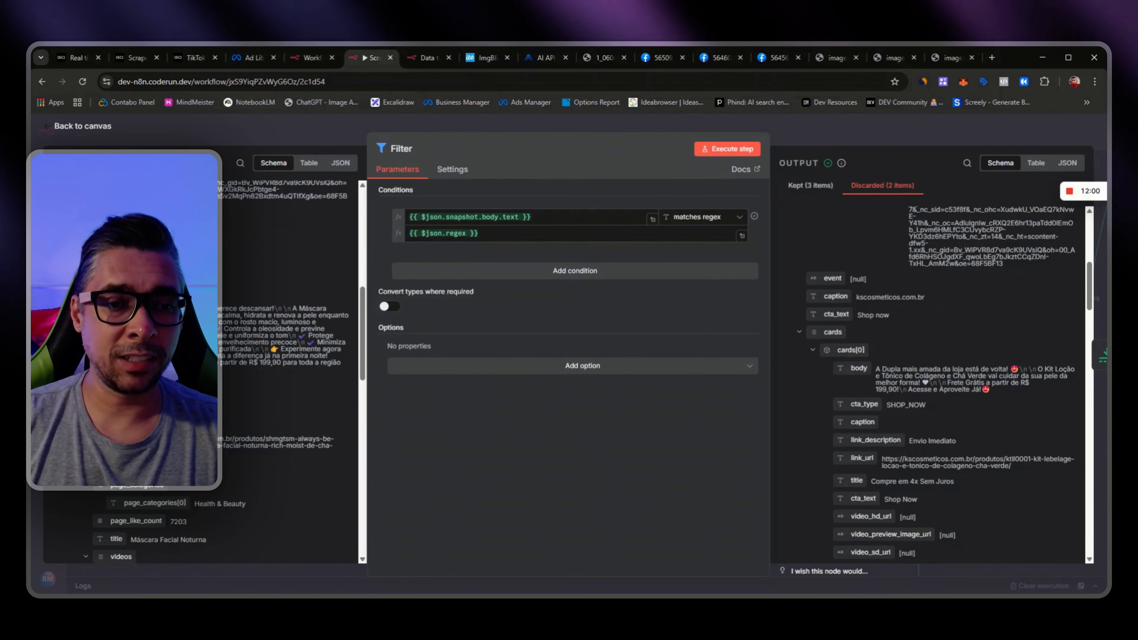
pyautogui.scroll(-8, 975, 401)
pyautogui.scroll(8, 956, 321)
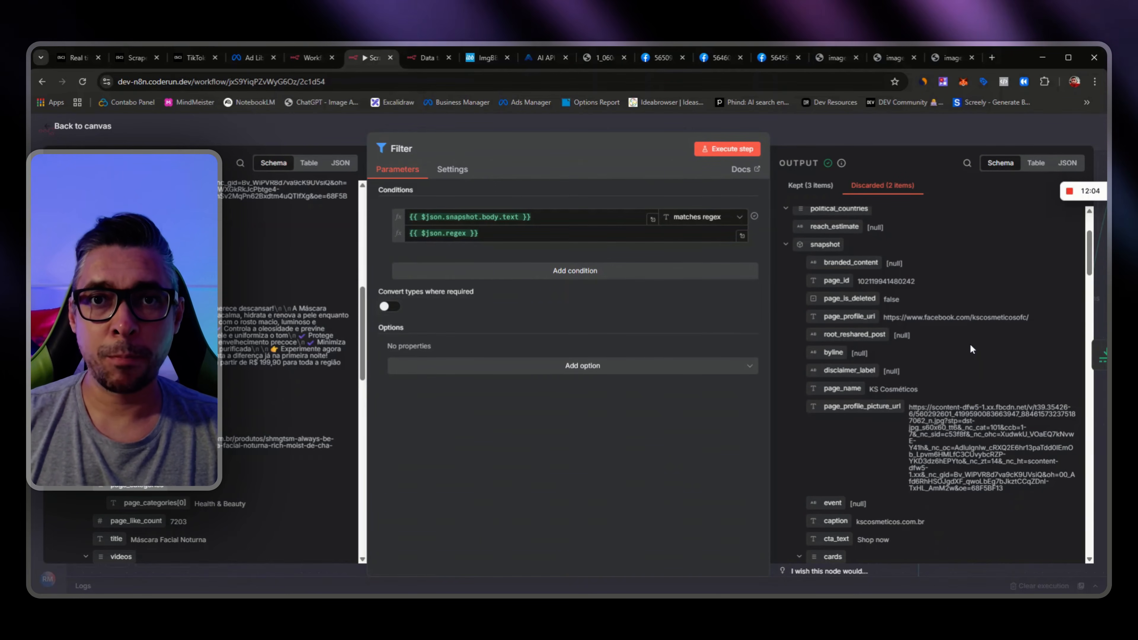
pyautogui.scroll(3, 960, 348)
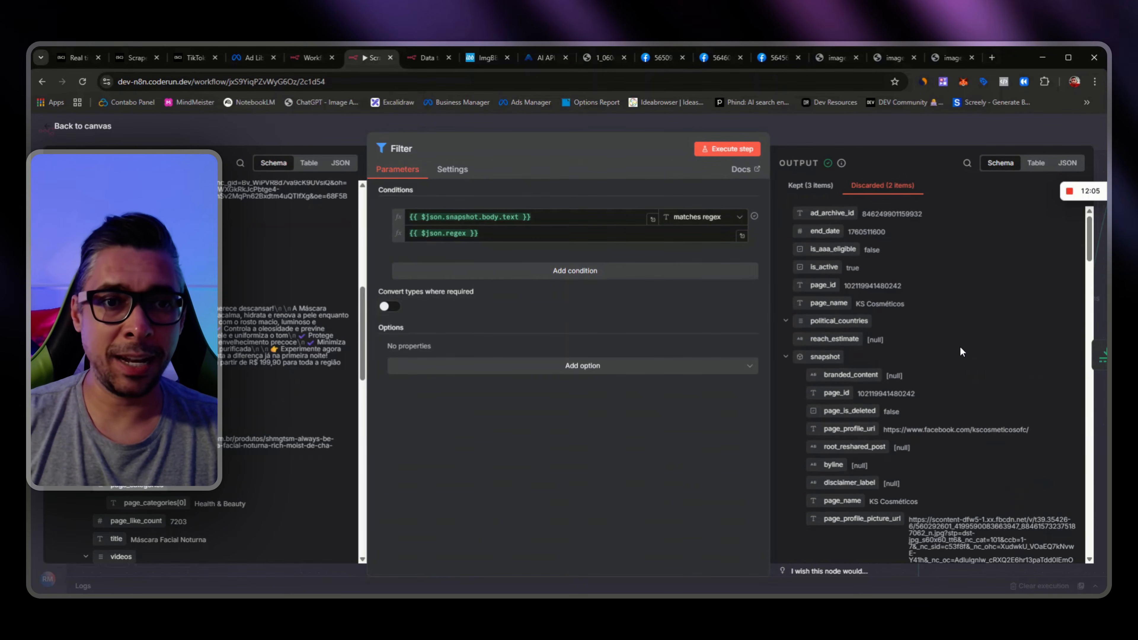
pyautogui.click(816, 185)
pyautogui.scroll(-10, 851, 314)
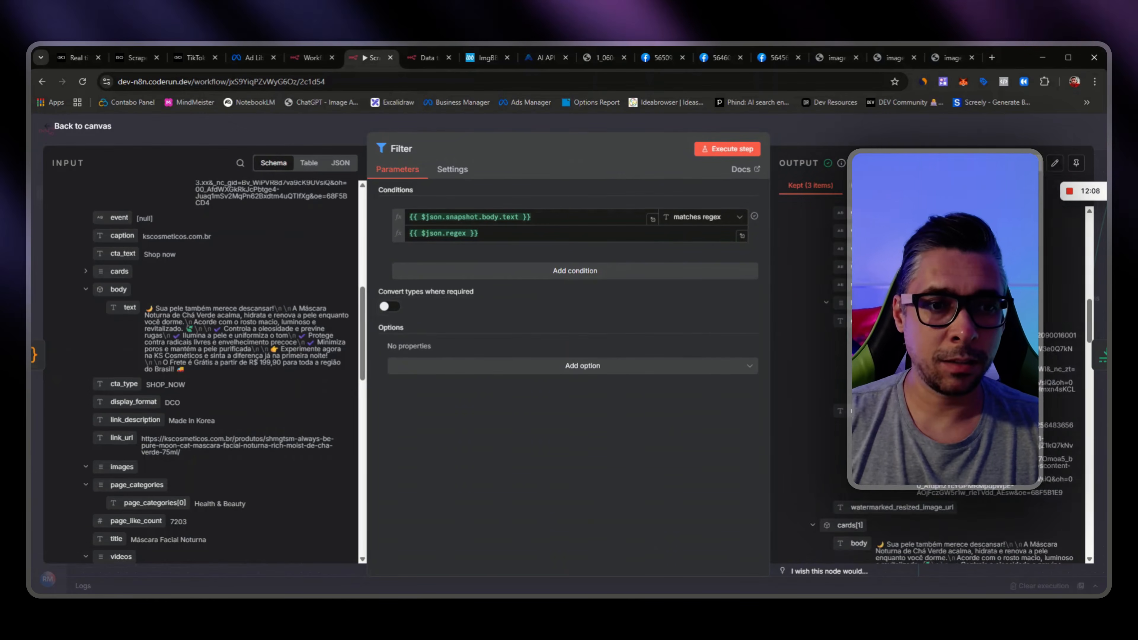
pyautogui.scroll(-3, 863, 329)
# Step: Check the Limit node's Max Items of 1, then deactivate it with D
pyautogui.click(99, 128)
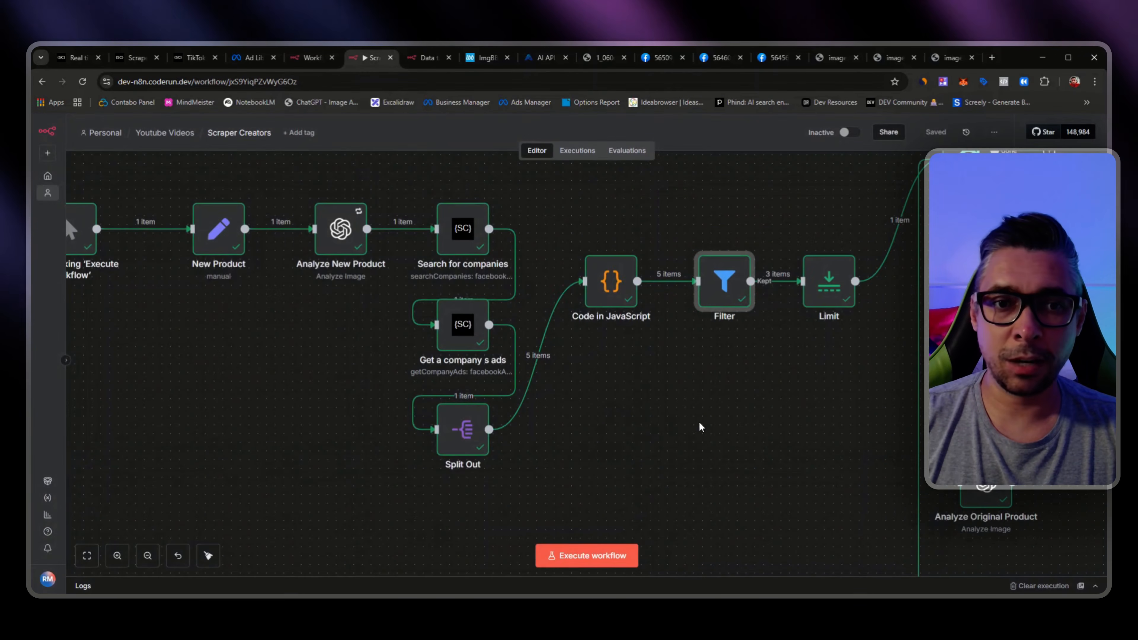
pyautogui.hscroll(6, 702, 427)
pyautogui.scroll(2, 547, 445)
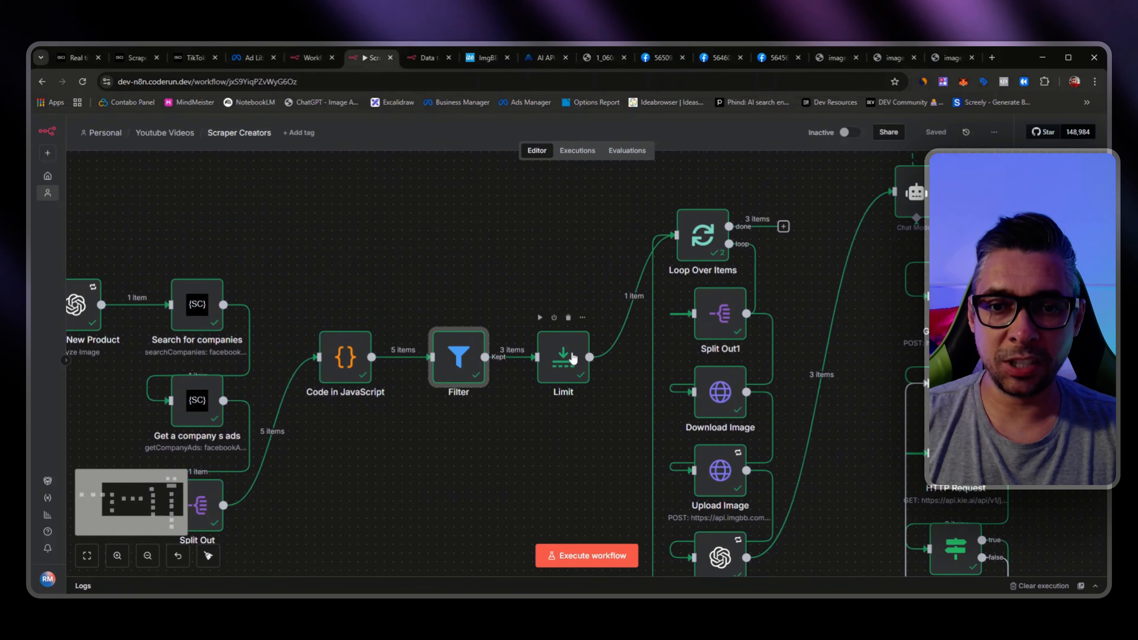
pyautogui.doubleClick(573, 358)
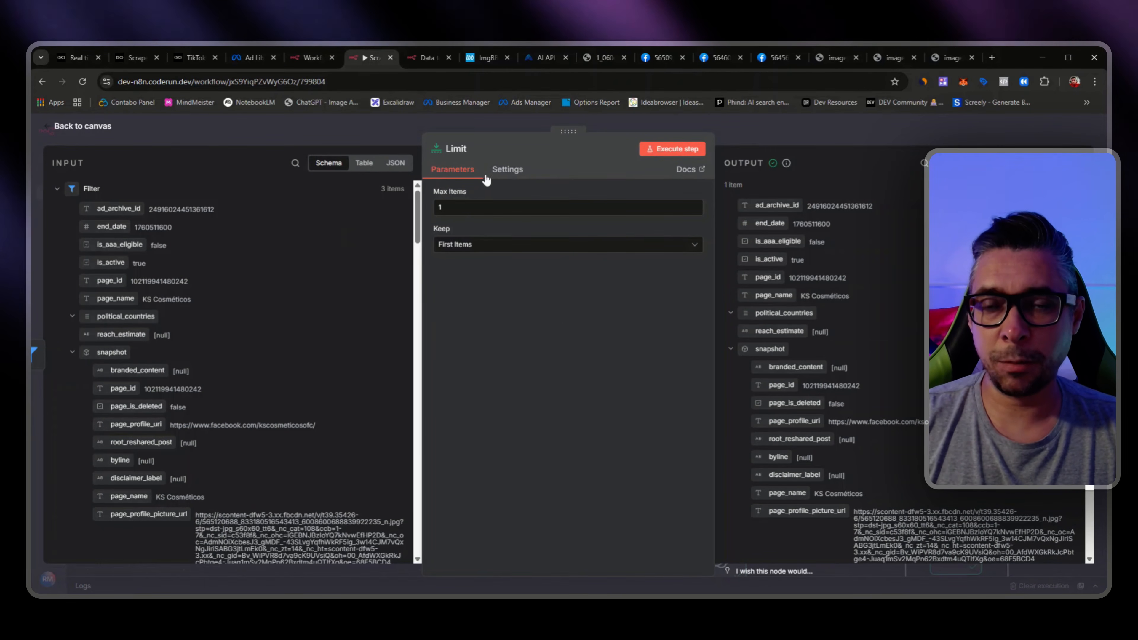
pyautogui.click(83, 126)
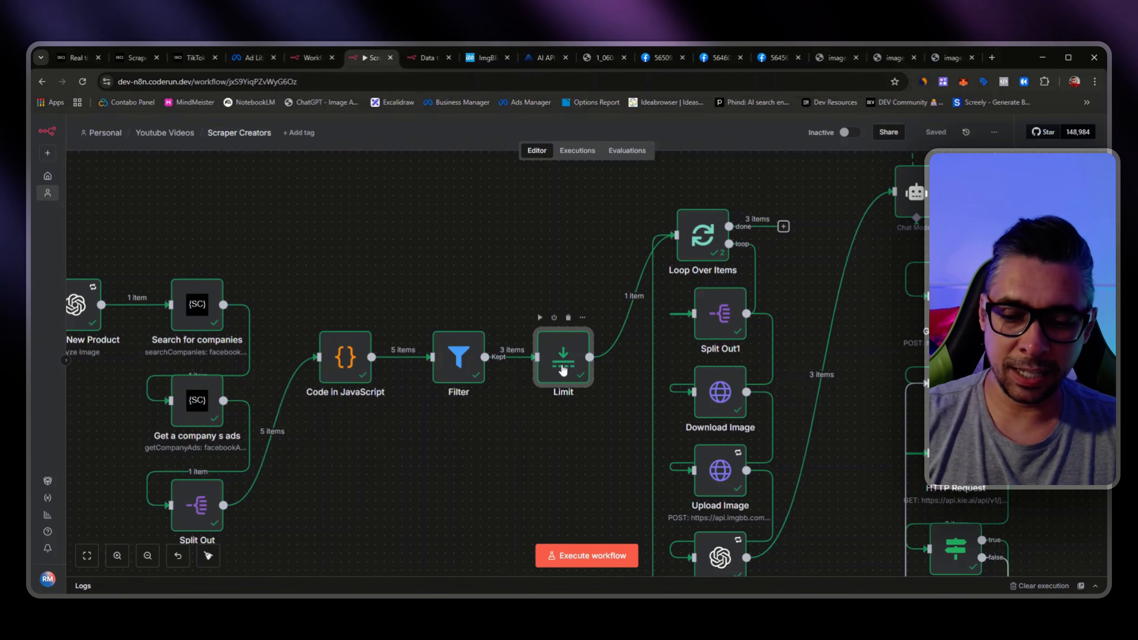
pyautogui.press('d')
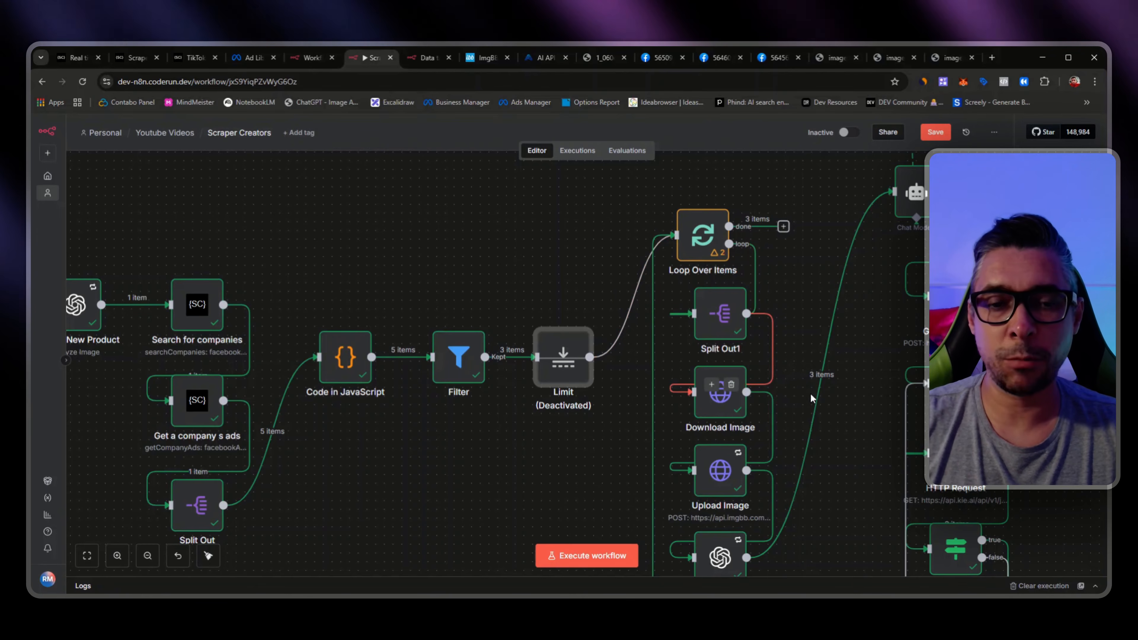
pyautogui.moveTo(877, 457); pyautogui.dragTo(708, 449)
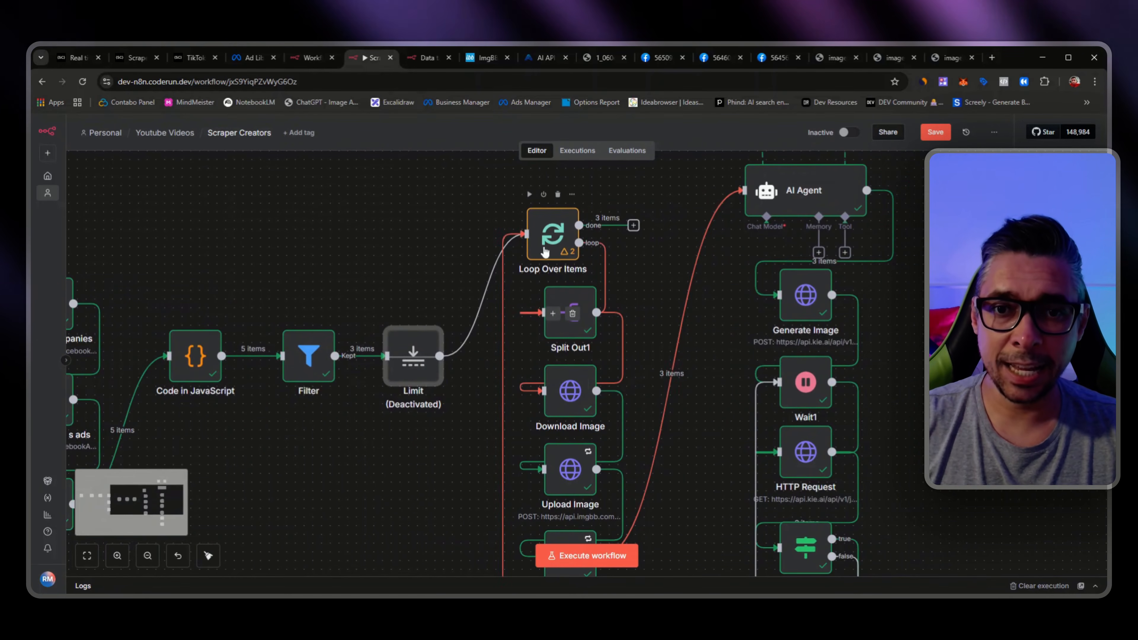
pyautogui.doubleClick(563, 245)
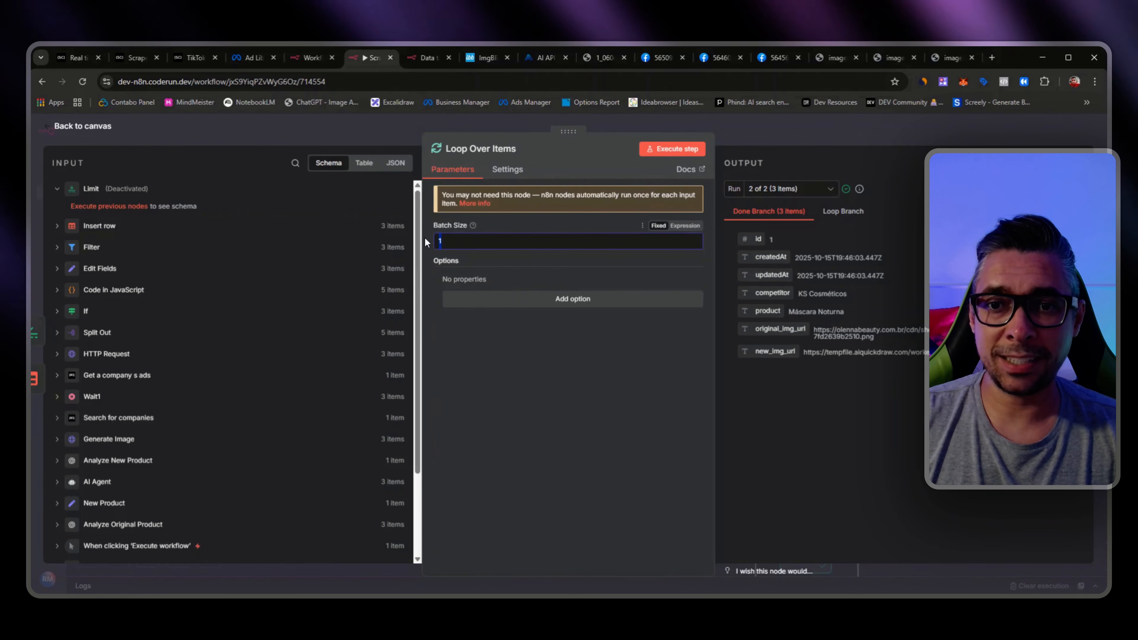
pyautogui.click(103, 127)
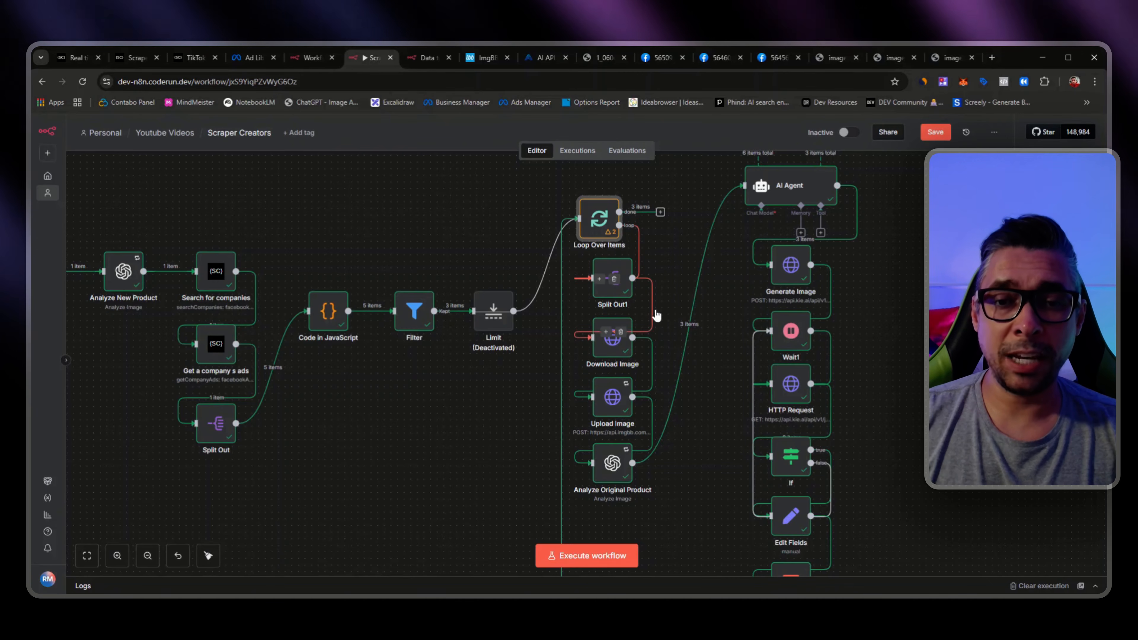
# Step: Open Split Out1, collapse cards[0] to list all three cards, then view the first Moon Cat ad tab
pyautogui.click(618, 287)
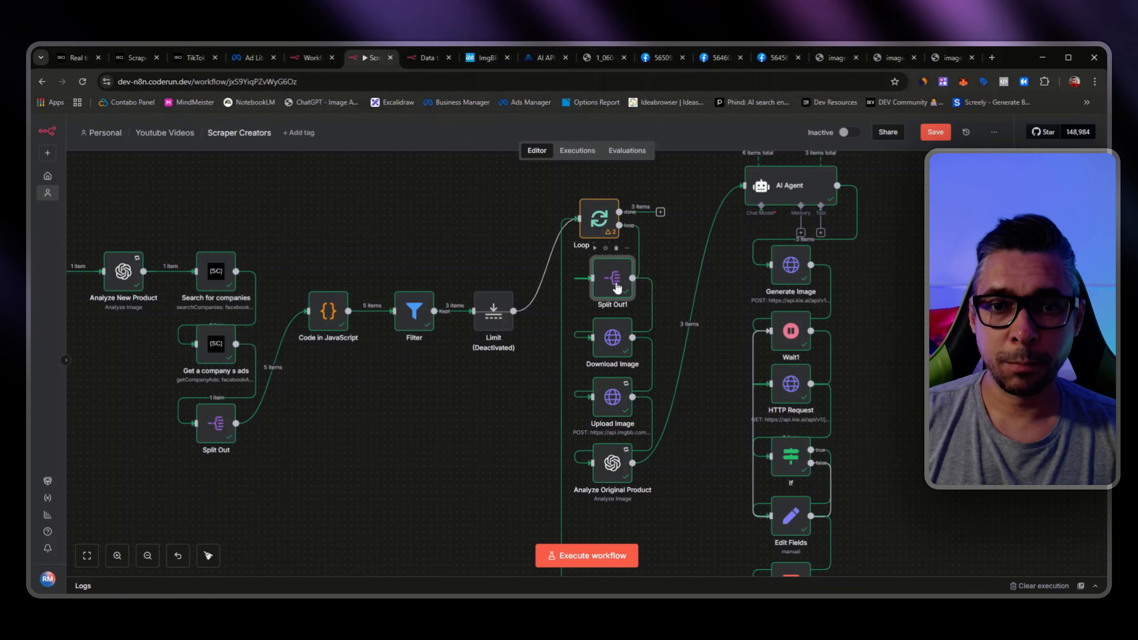
pyautogui.doubleClick(618, 287)
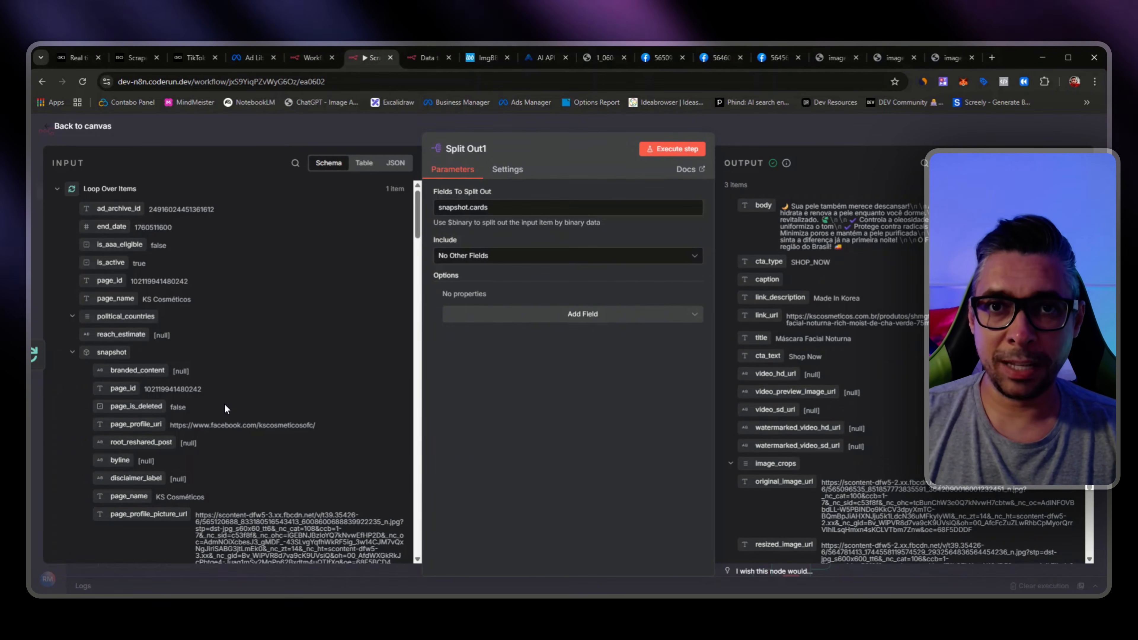
pyautogui.scroll(-4, 227, 403)
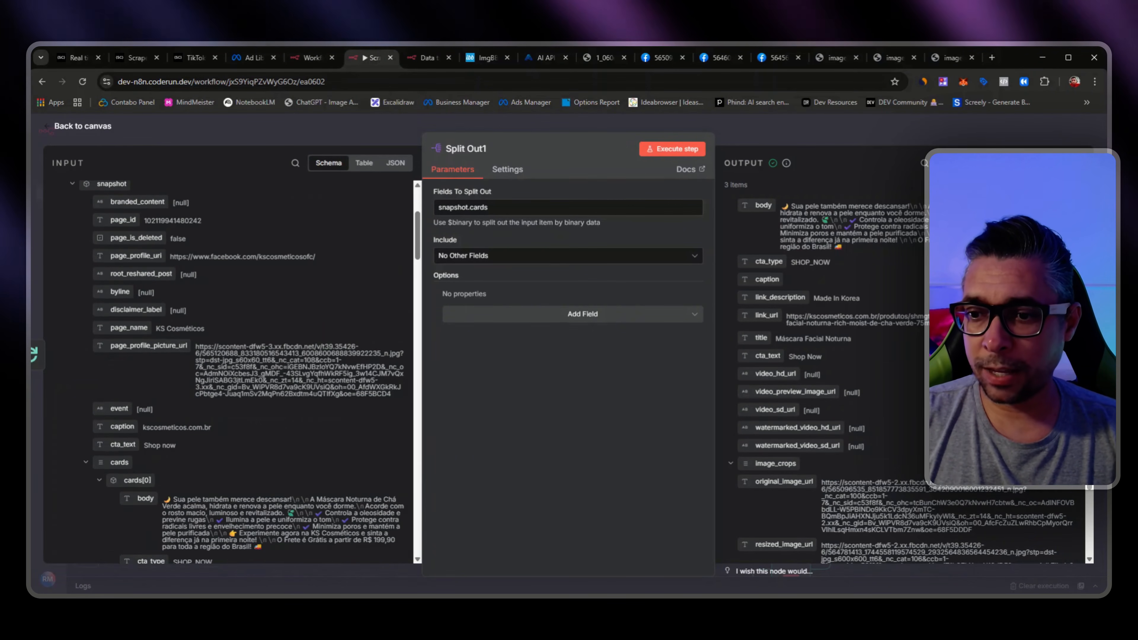
pyautogui.scroll(-3, 76, 371)
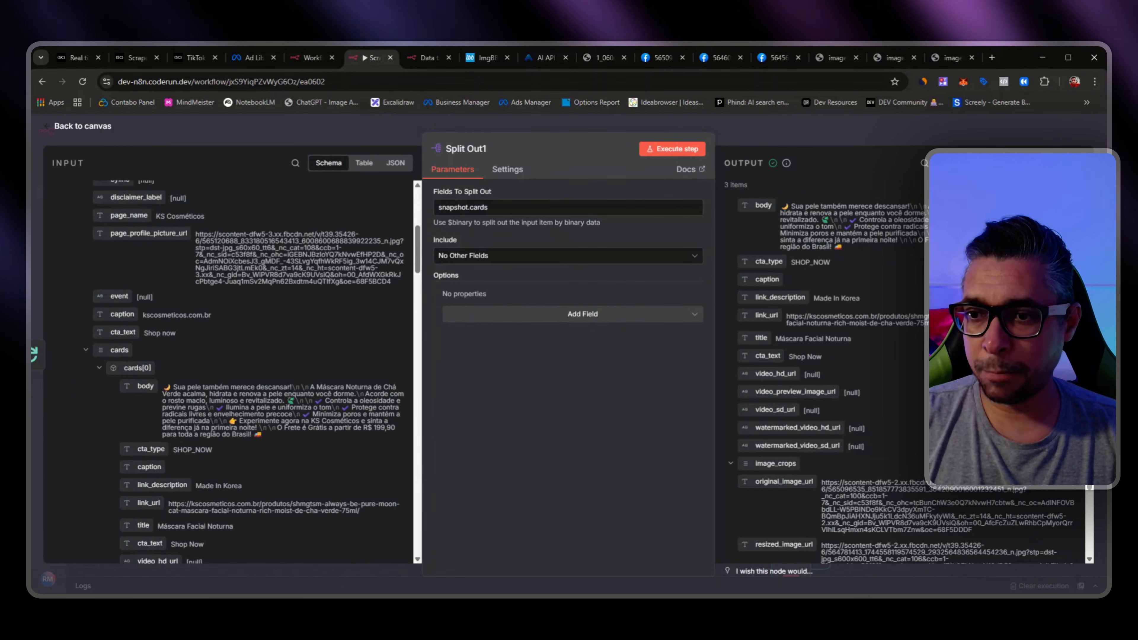
pyautogui.click(101, 368)
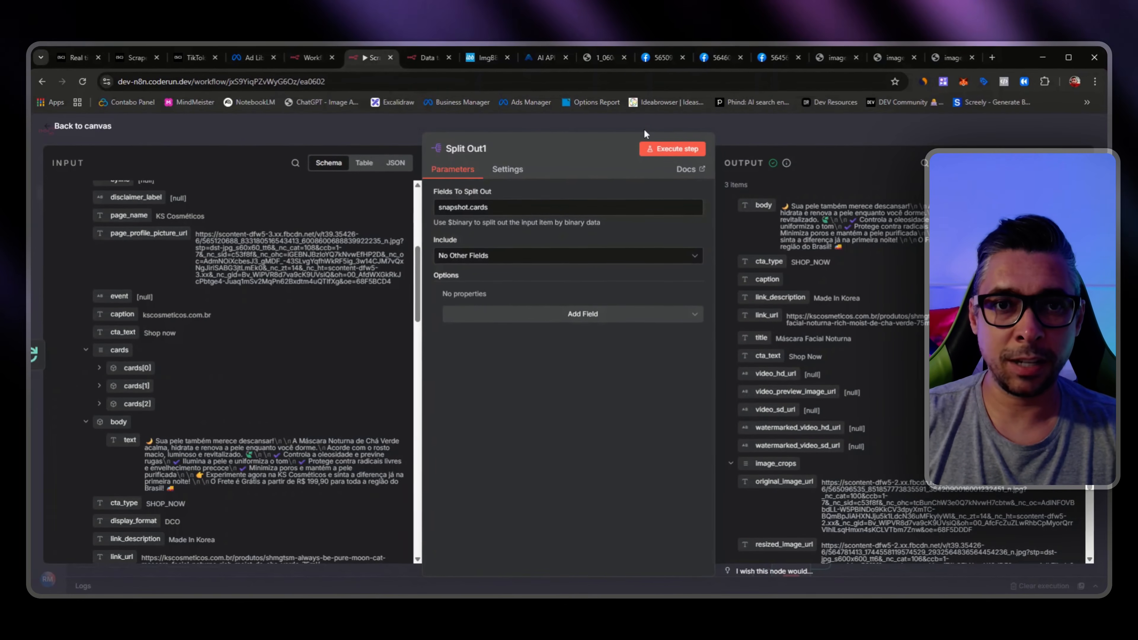
pyautogui.click(661, 57)
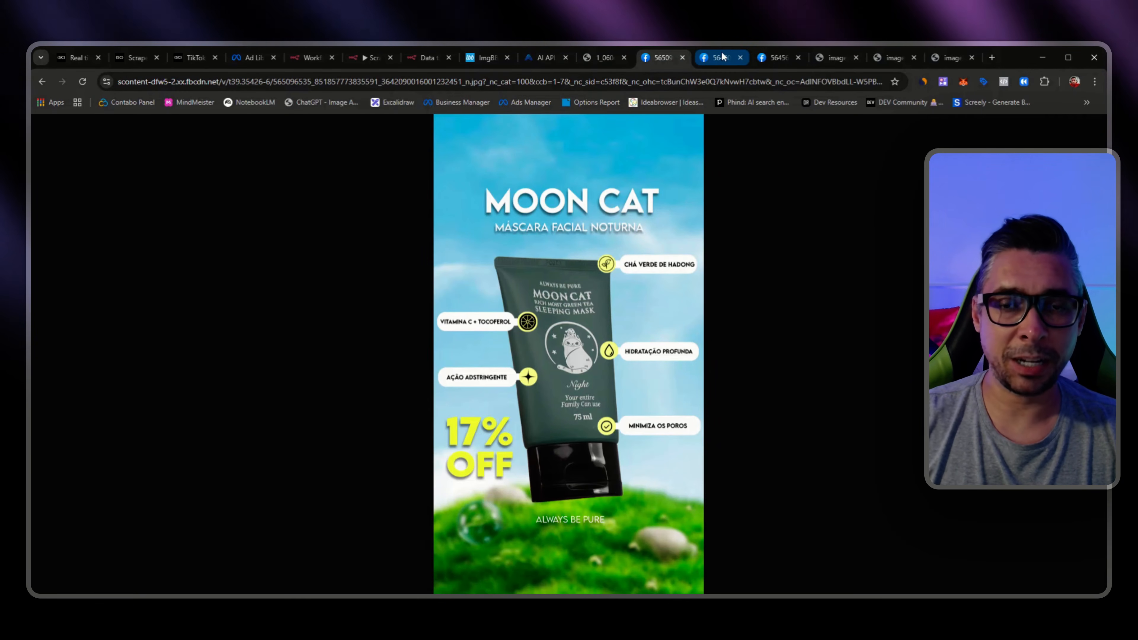
# Step: Flip through the Moon Cat ad image tabs, including the portrait one, then return to n8n
pyautogui.click(715, 59)
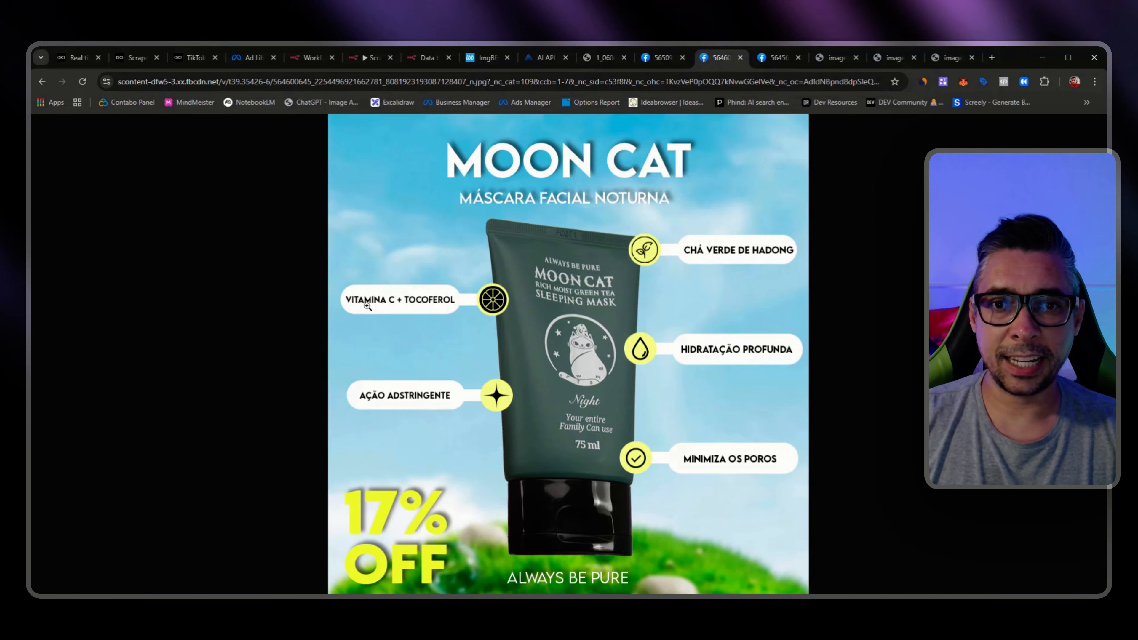
pyautogui.click(767, 60)
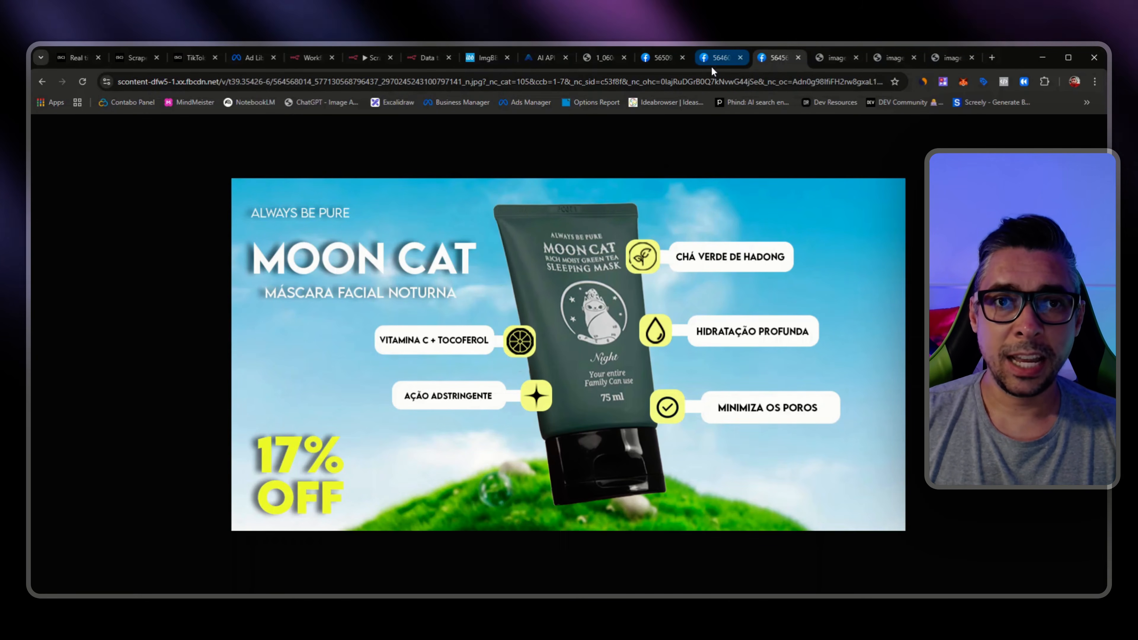
pyautogui.click(679, 58)
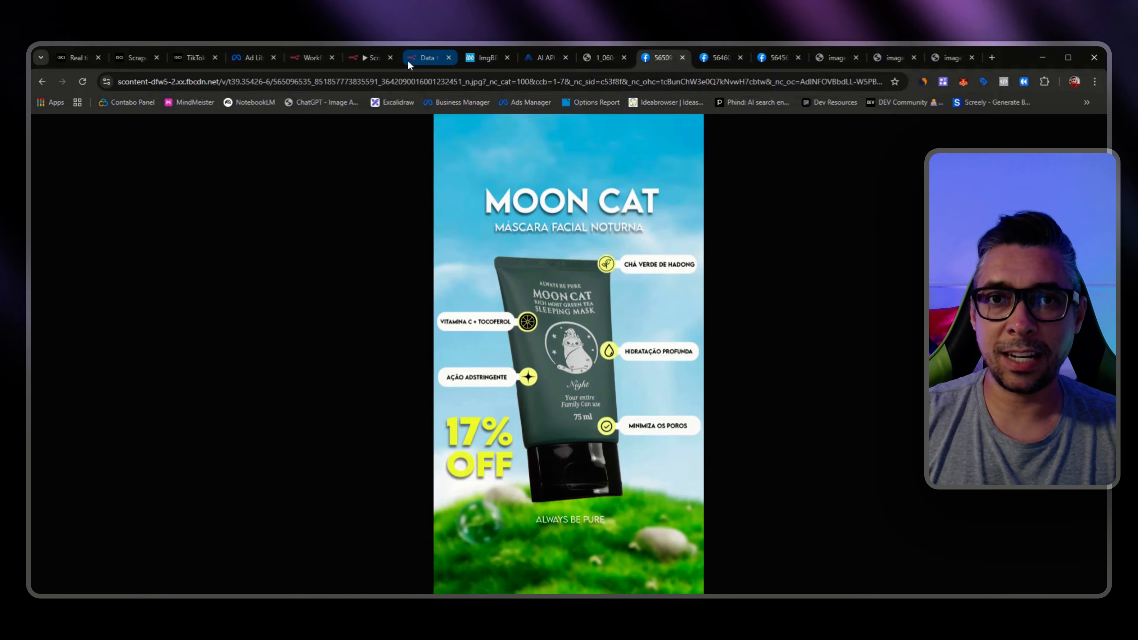
pyautogui.click(370, 57)
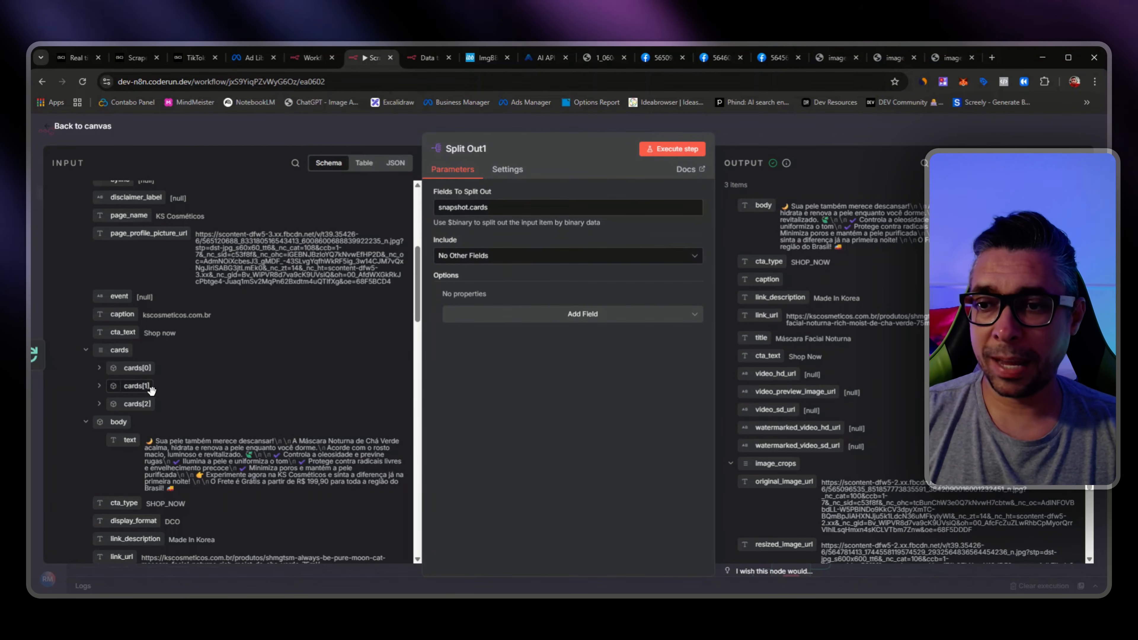
# Step: Inspect the snapshot.cards Fields To Split Out value, then close Split Out1
pyautogui.doubleClick(461, 208)
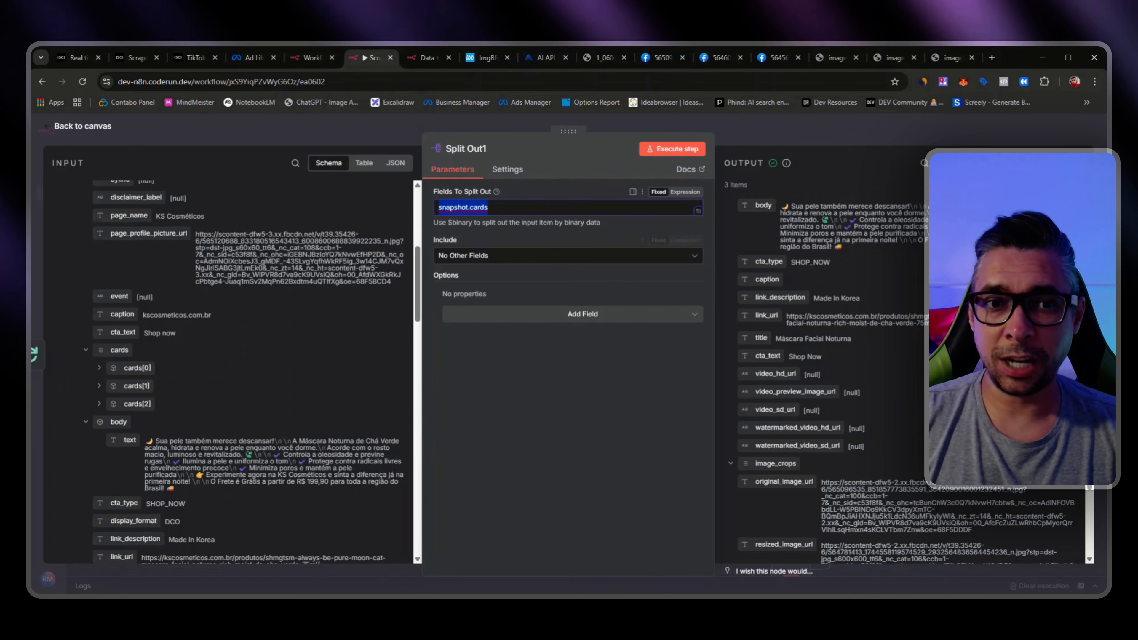
pyautogui.press('Escape')
pyautogui.scroll(-2, 915, 376)
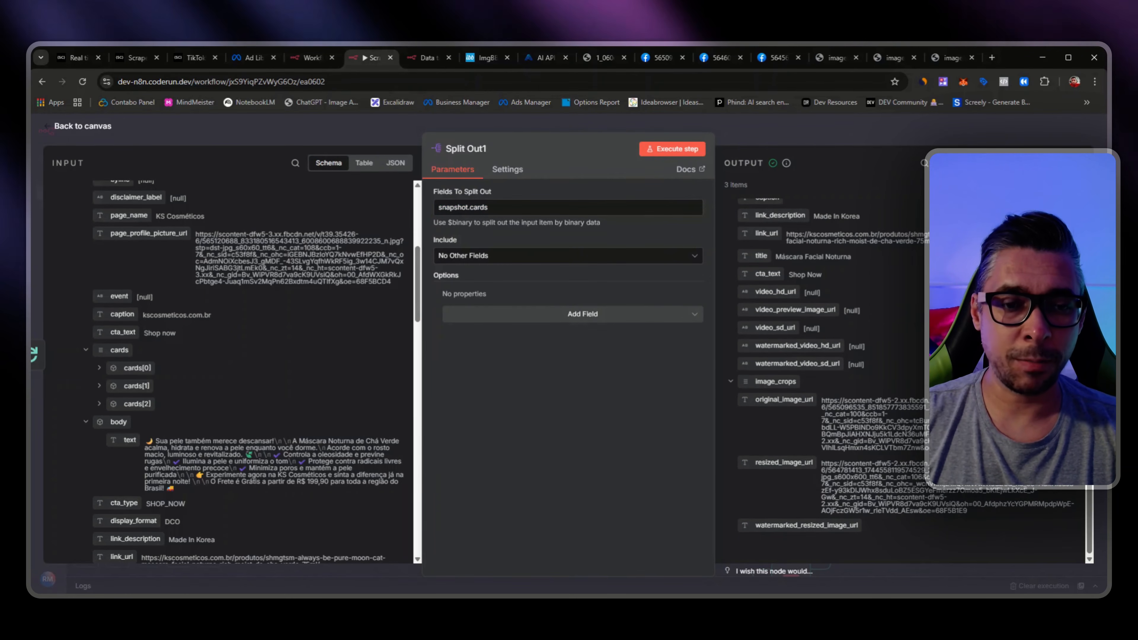
pyautogui.scroll(2, 914, 377)
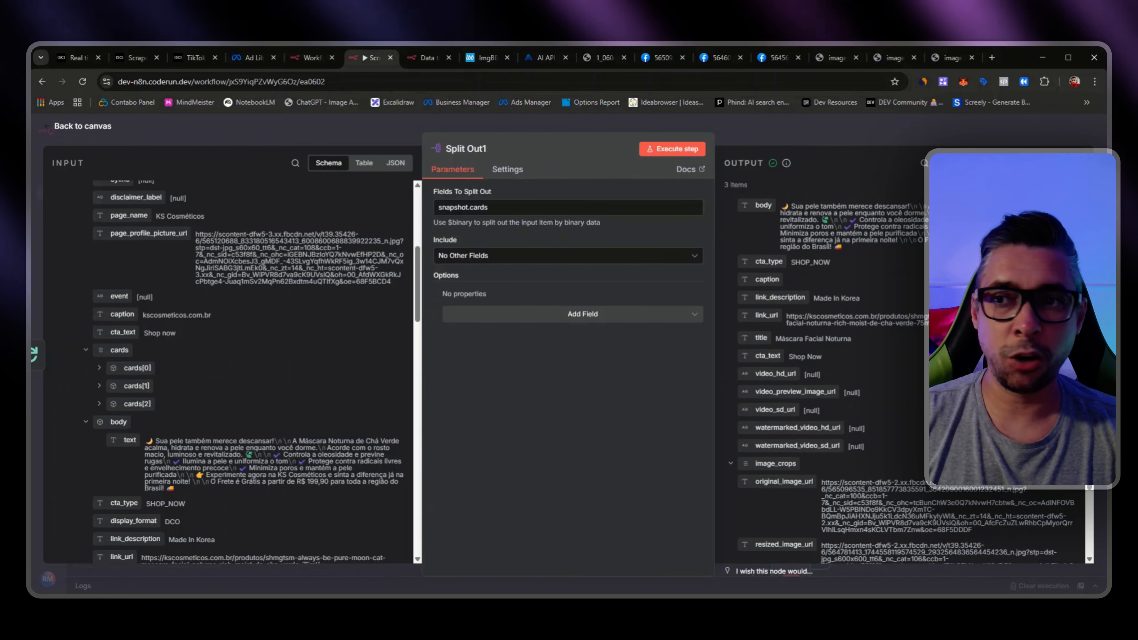
pyautogui.click(98, 130)
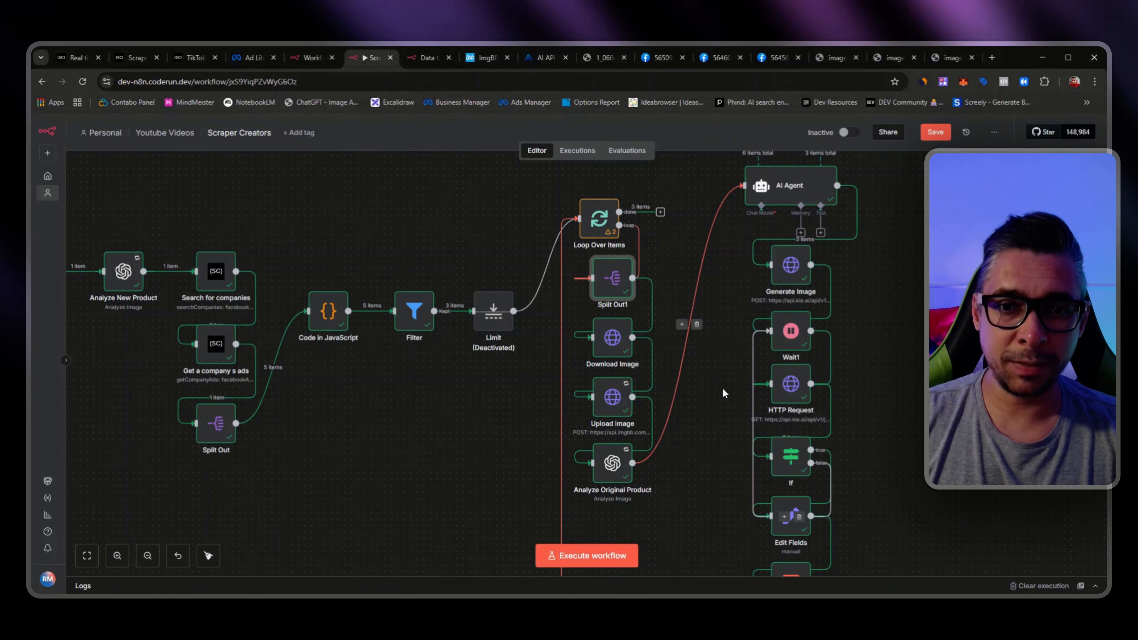
pyautogui.doubleClick(614, 345)
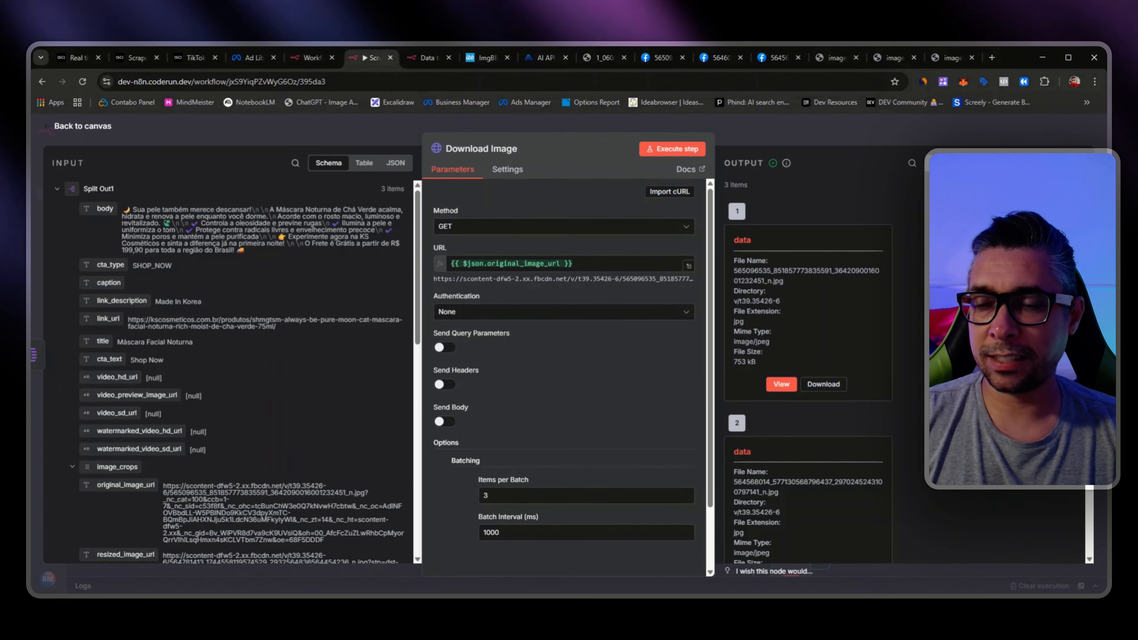
pyautogui.scroll(-4, 209, 292)
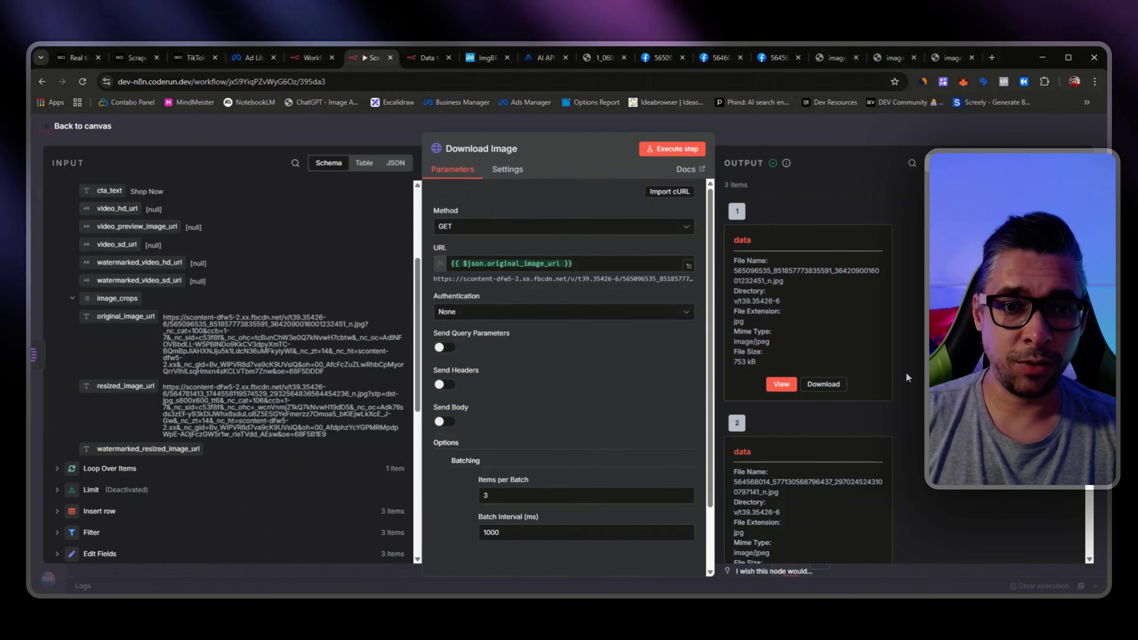
pyautogui.click(782, 383)
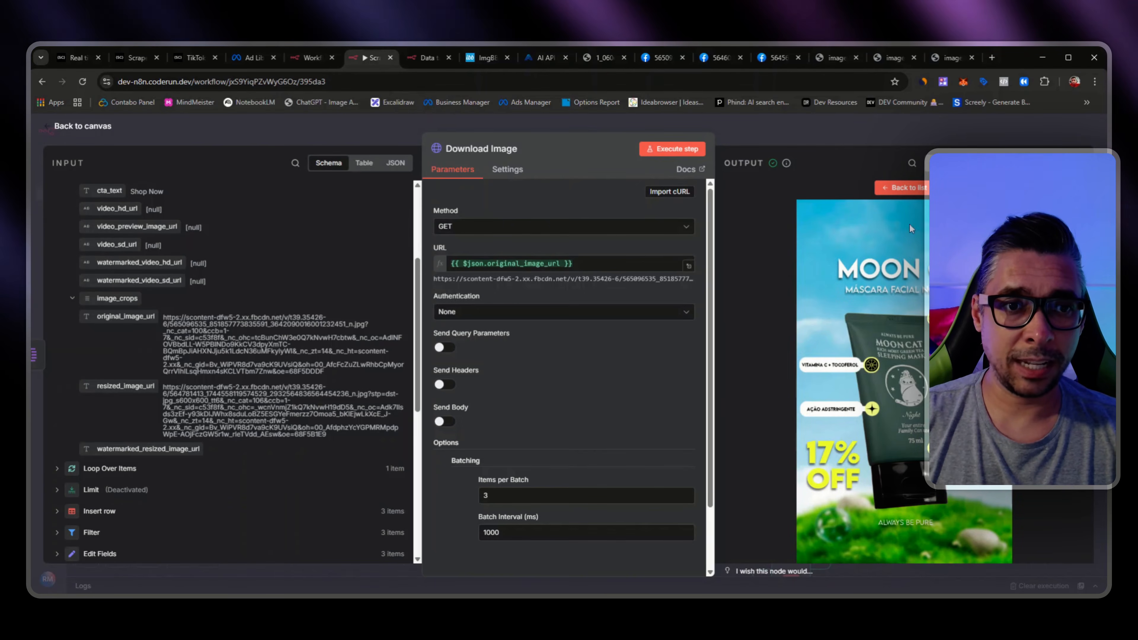
pyautogui.click(902, 184)
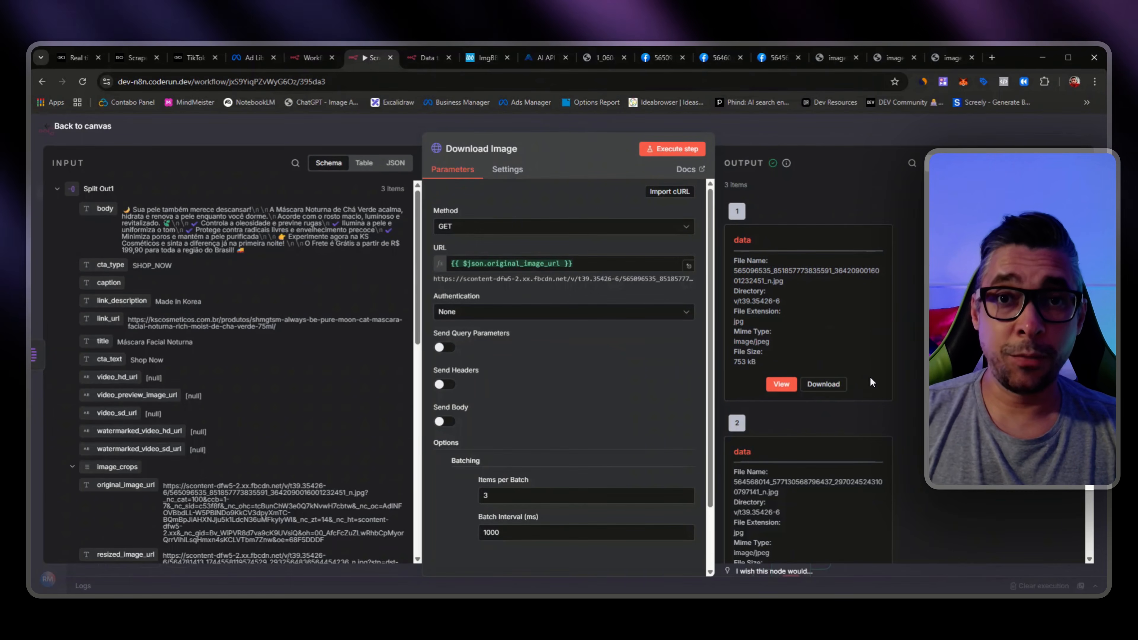
pyautogui.scroll(-3, 352, 372)
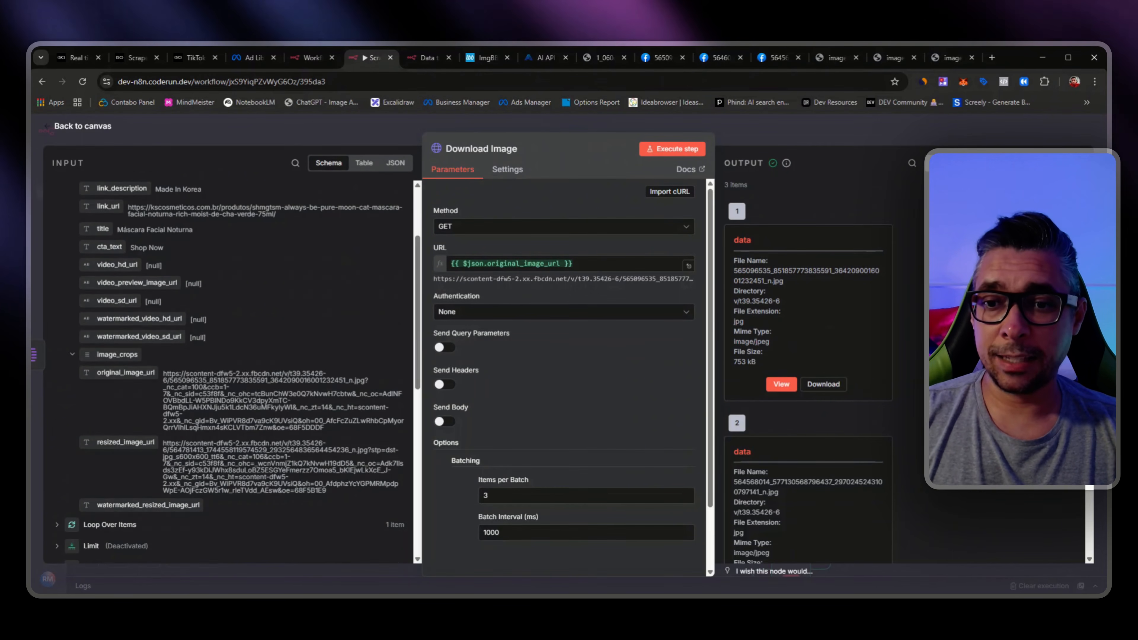
pyautogui.moveTo(329, 430); pyautogui.dragTo(162, 379)
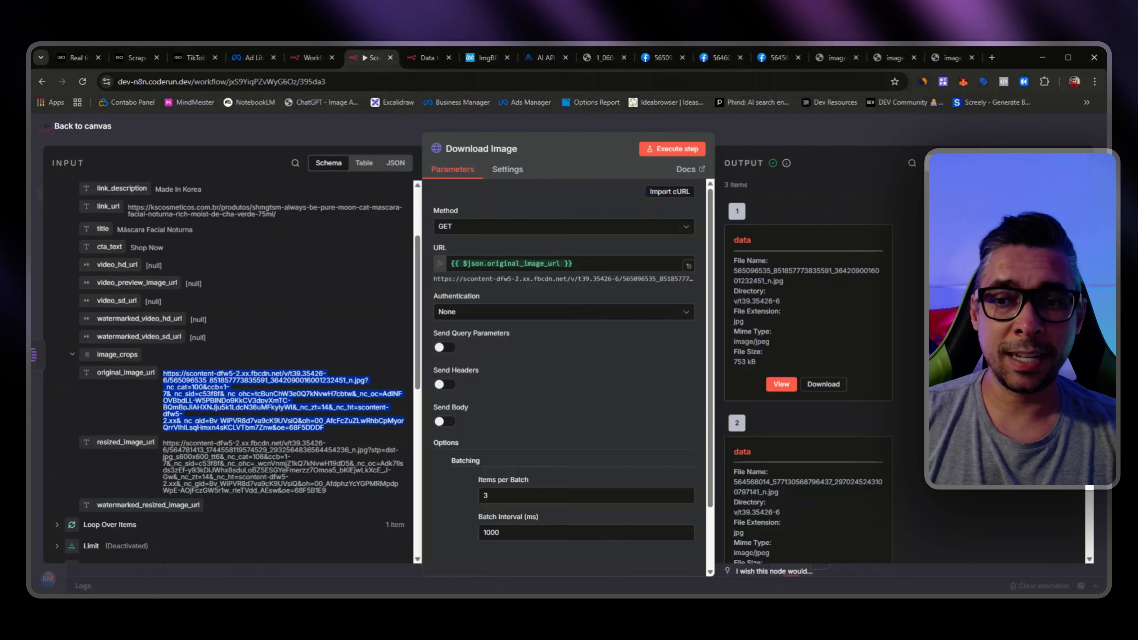
pyautogui.click(331, 429)
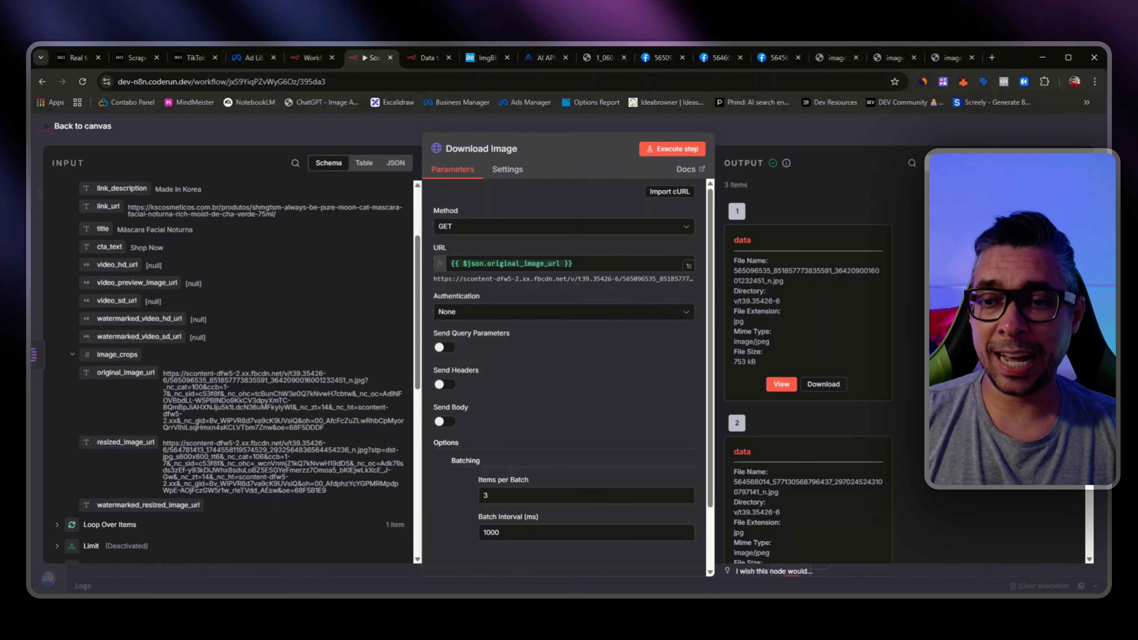
pyautogui.moveTo(314, 420); pyautogui.dragTo(163, 393)
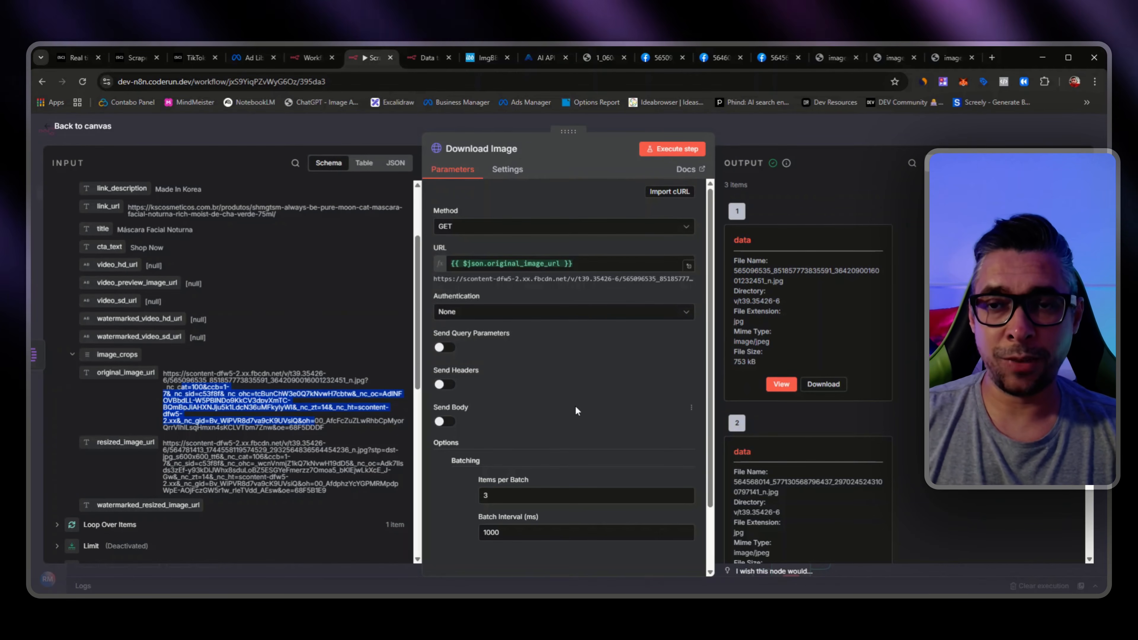
pyautogui.click(47, 127)
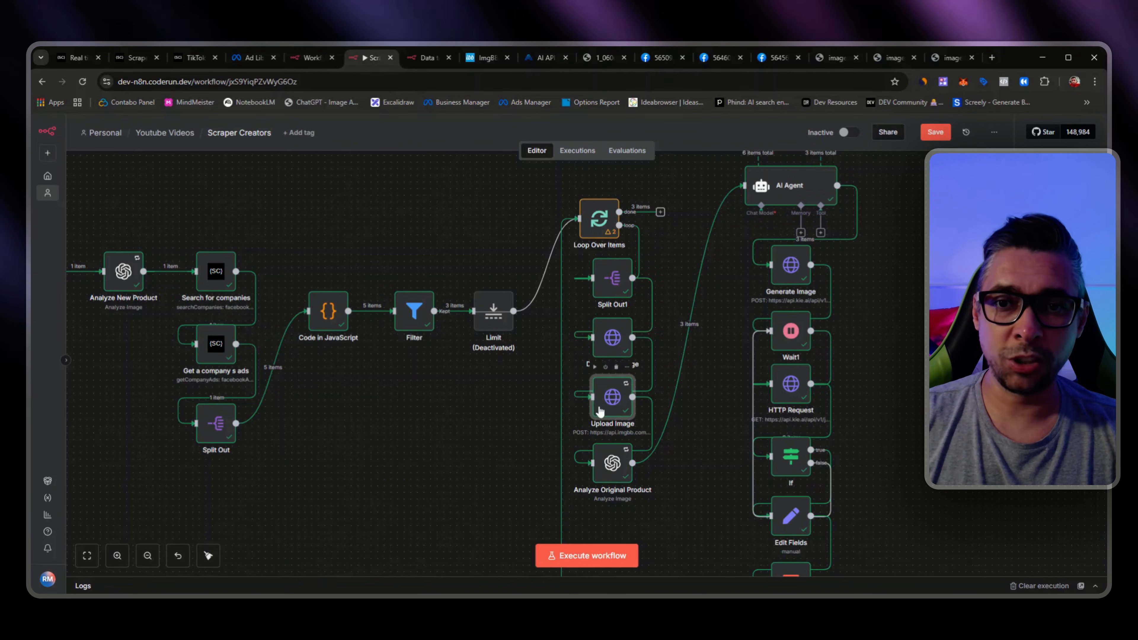
pyautogui.doubleClick(603, 411)
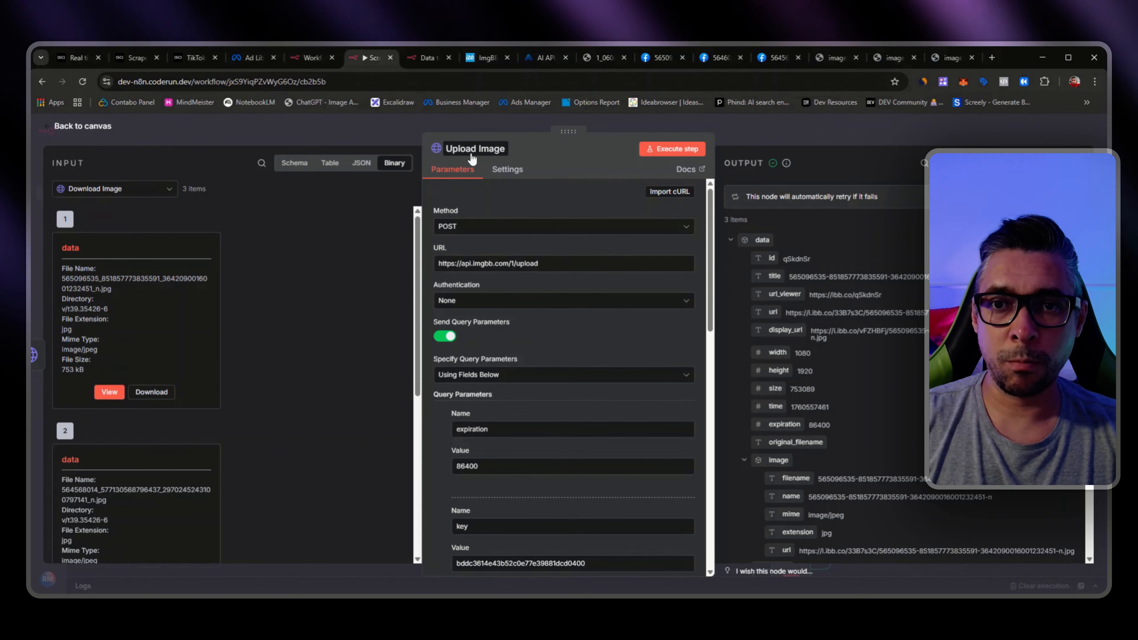
pyautogui.moveTo(457, 264); pyautogui.dragTo(538, 263)
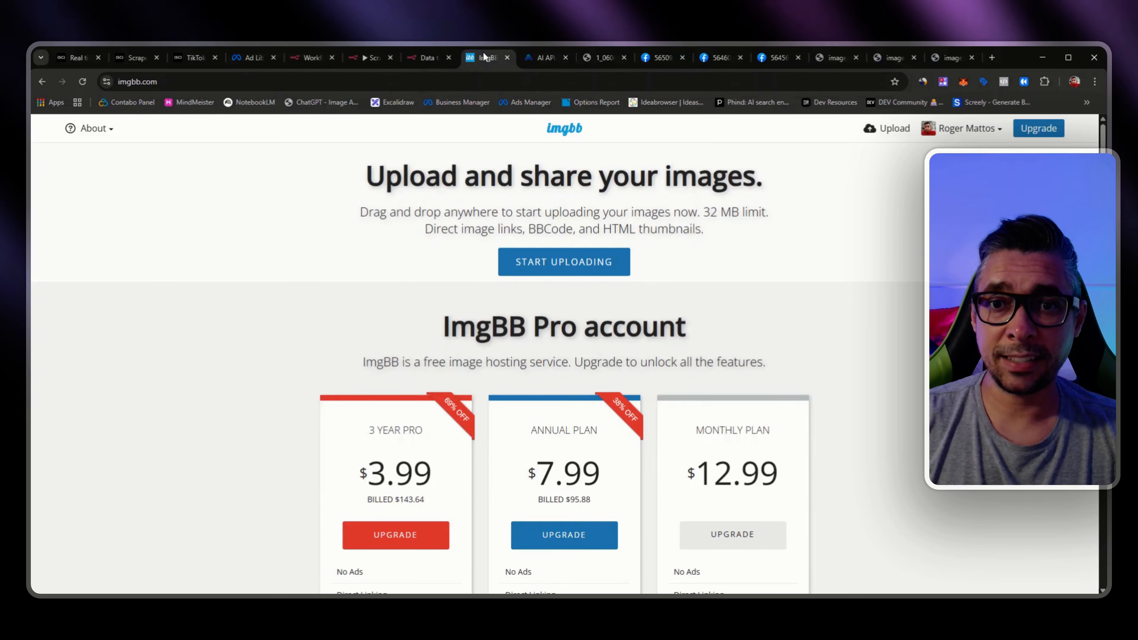
# Step: Switch to the imgbb.com tab and highlight the 32 MB upload limit
pyautogui.click(485, 57)
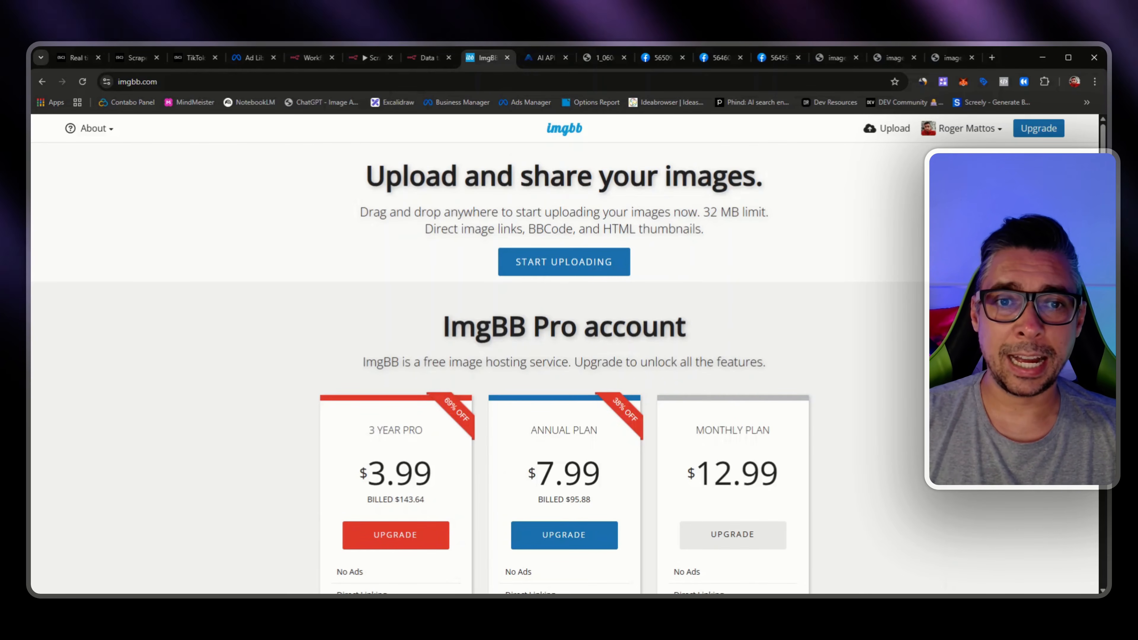
pyautogui.moveTo(697, 211); pyautogui.dragTo(739, 212)
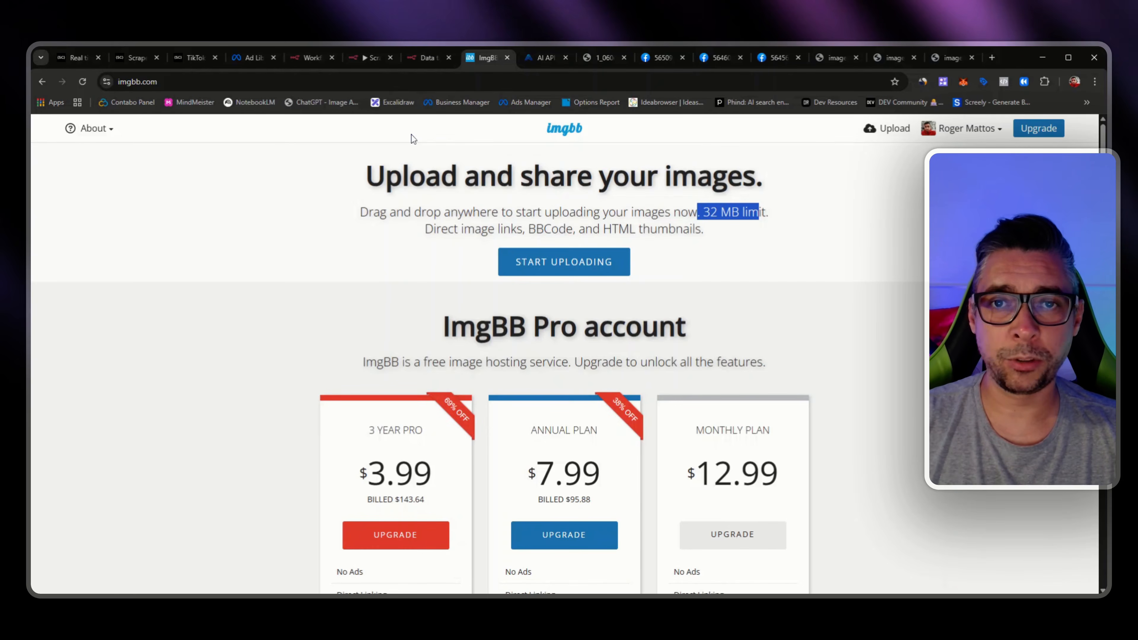
# Step: Check the ImgBB image URL in the Upload Image output, then open the Analyze Original Product node
pyautogui.click(364, 57)
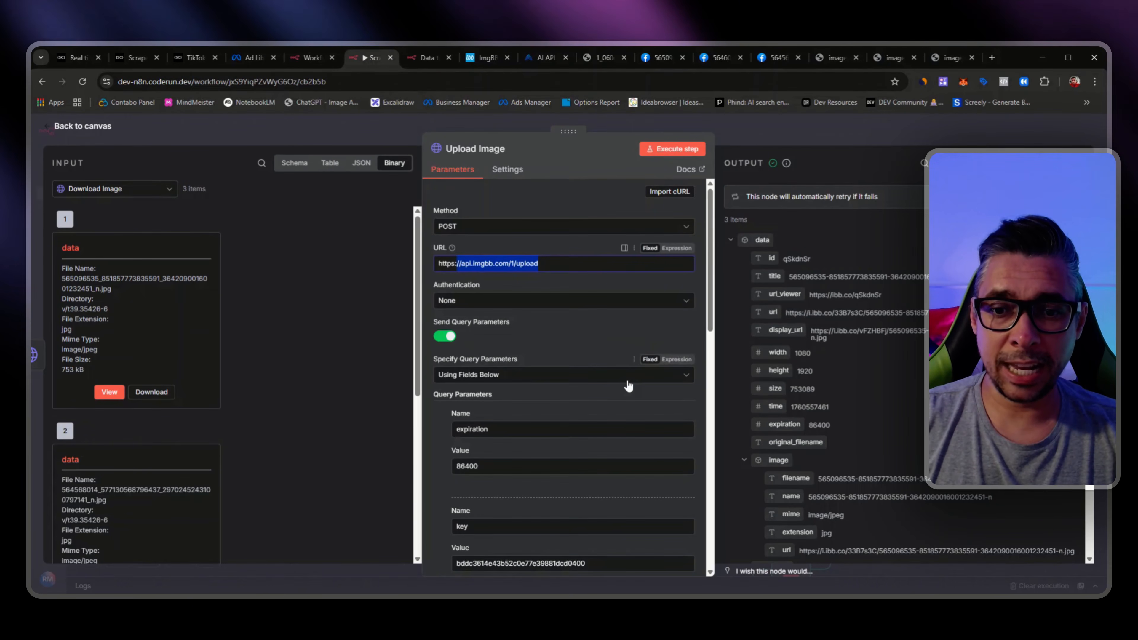
pyautogui.scroll(-5, 847, 359)
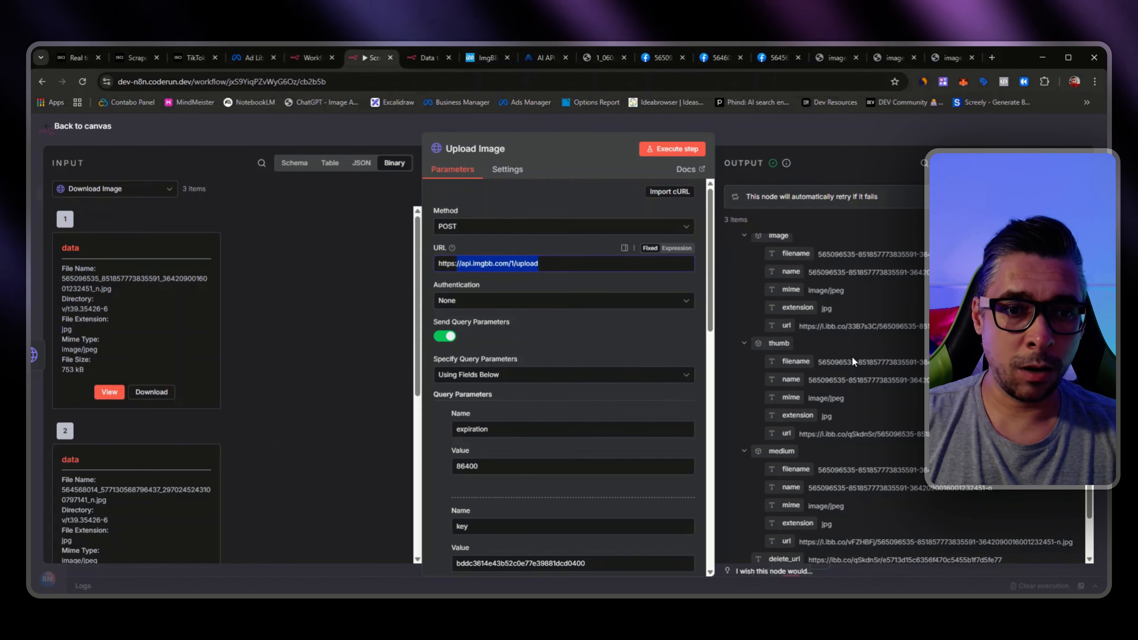
pyautogui.moveTo(811, 326); pyautogui.dragTo(932, 326)
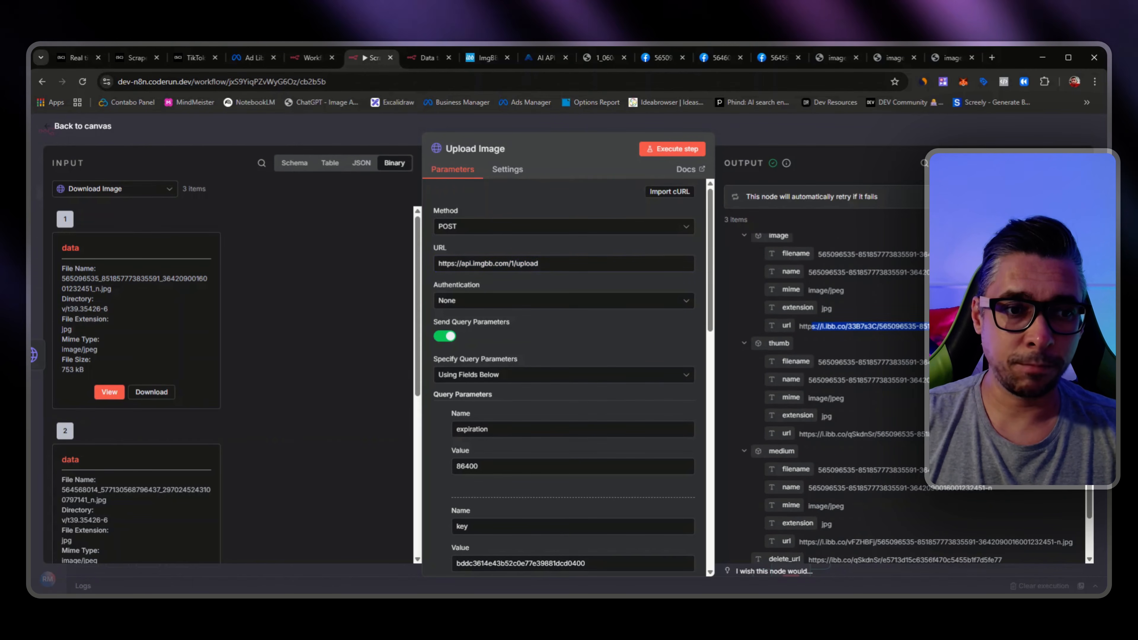
pyautogui.click(100, 127)
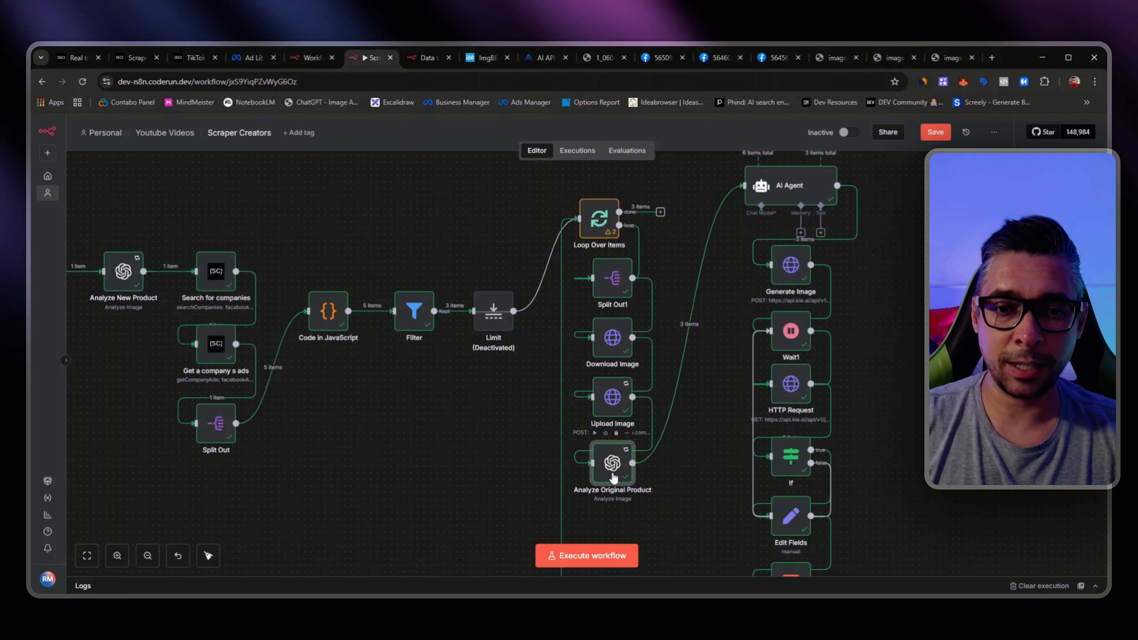
pyautogui.doubleClick(614, 476)
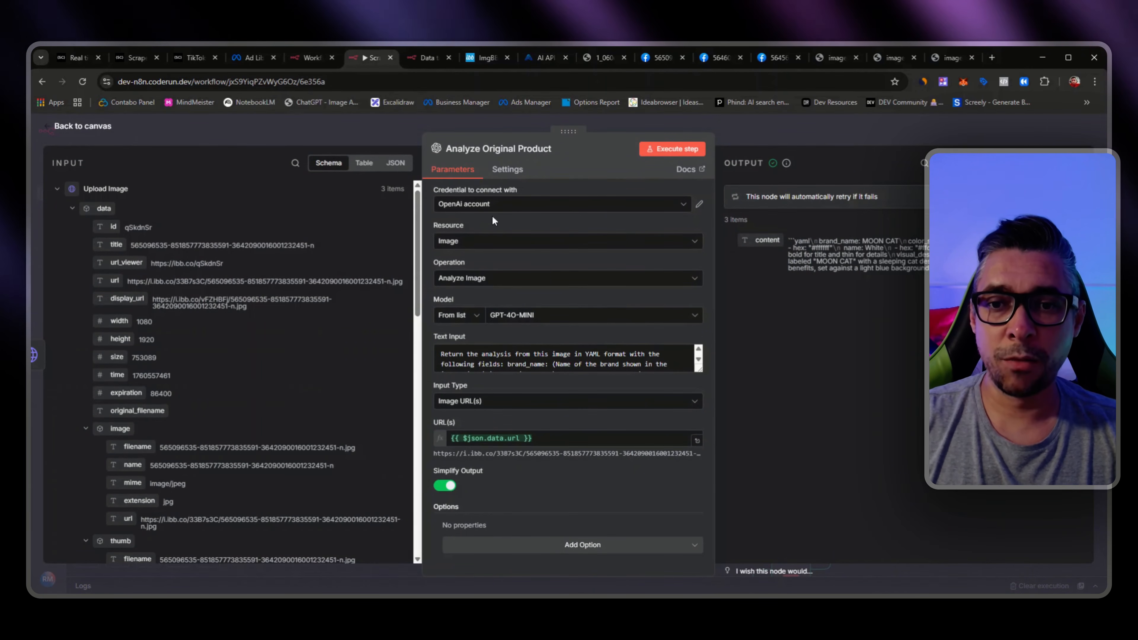
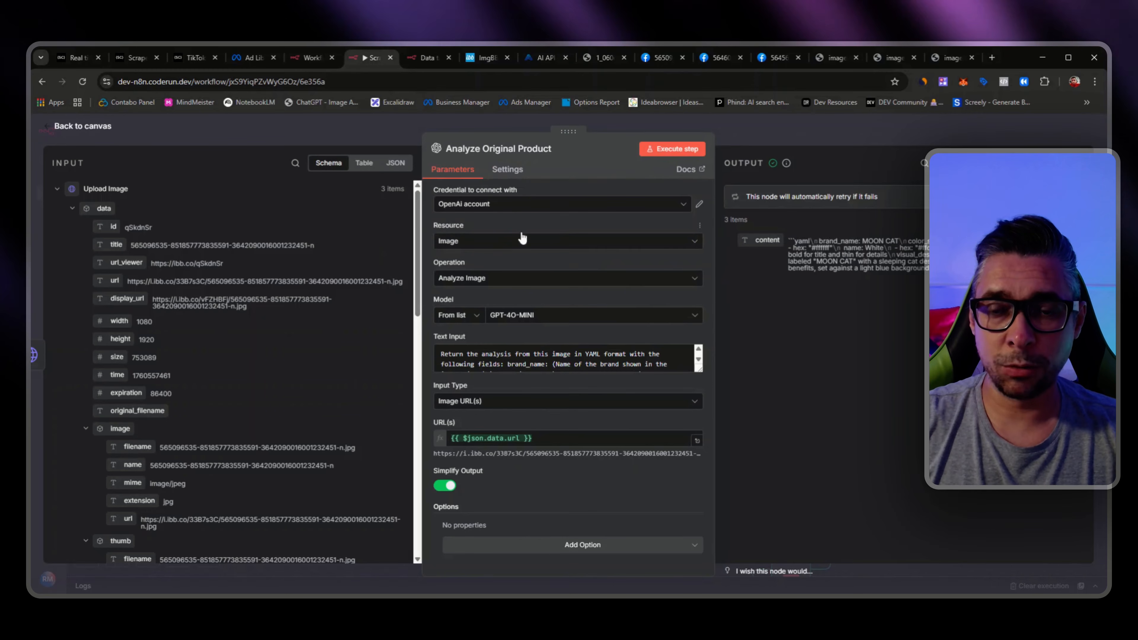
# Step: Read the Analyze Original Product image-analysis prompt, its YAML output and image URL expression
pyautogui.click(686, 371)
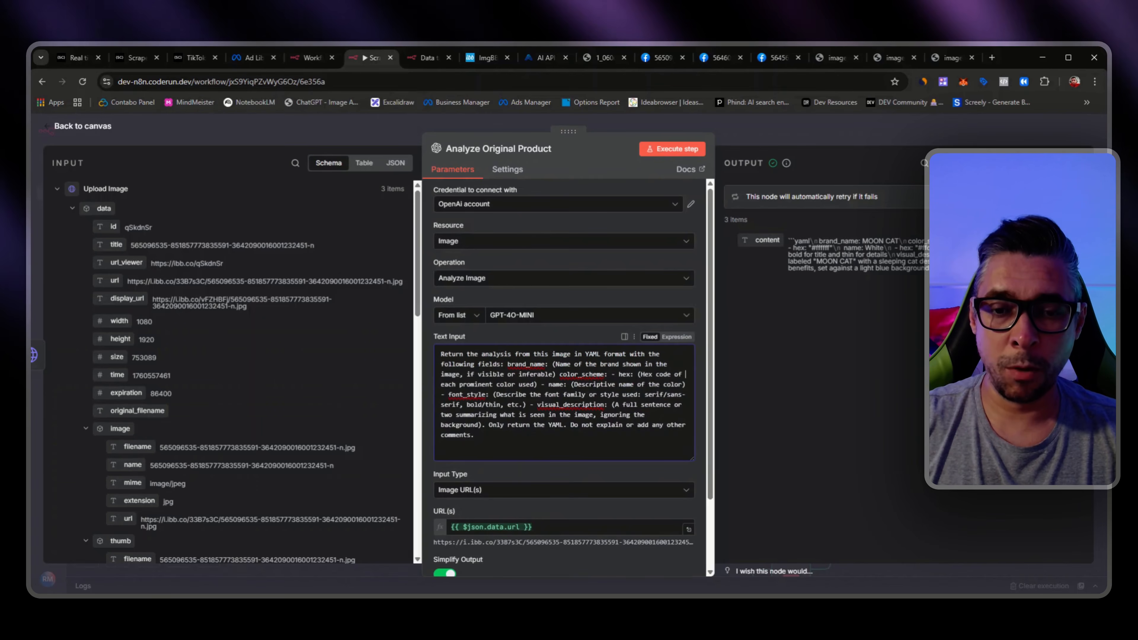
pyautogui.moveTo(475, 435); pyautogui.dragTo(485, 364)
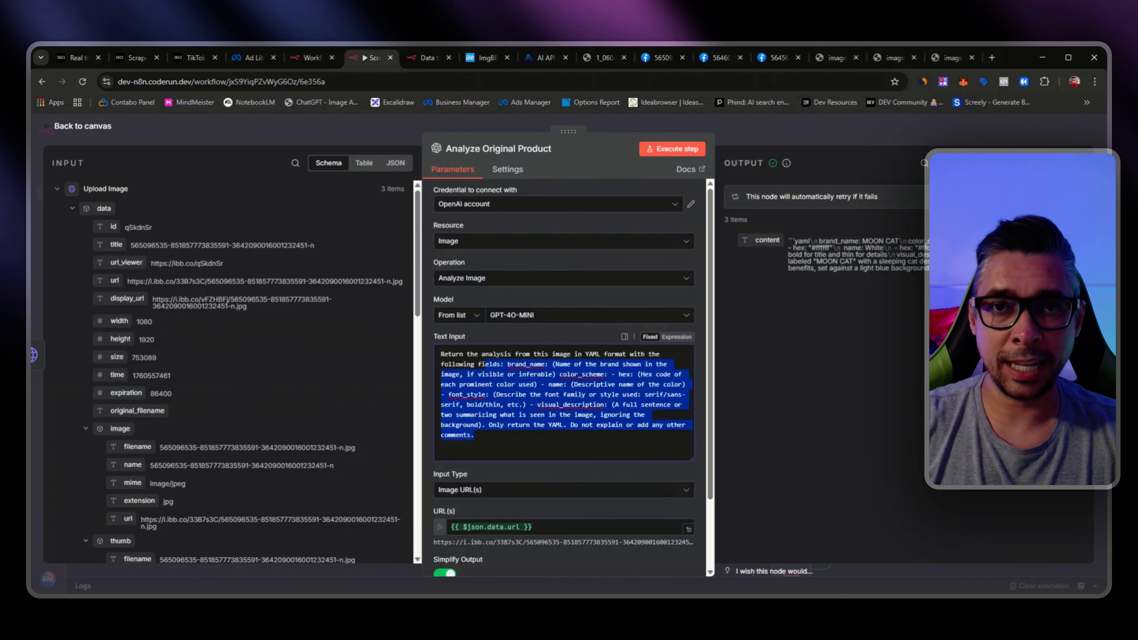
pyautogui.moveTo(756, 239); pyautogui.dragTo(811, 242)
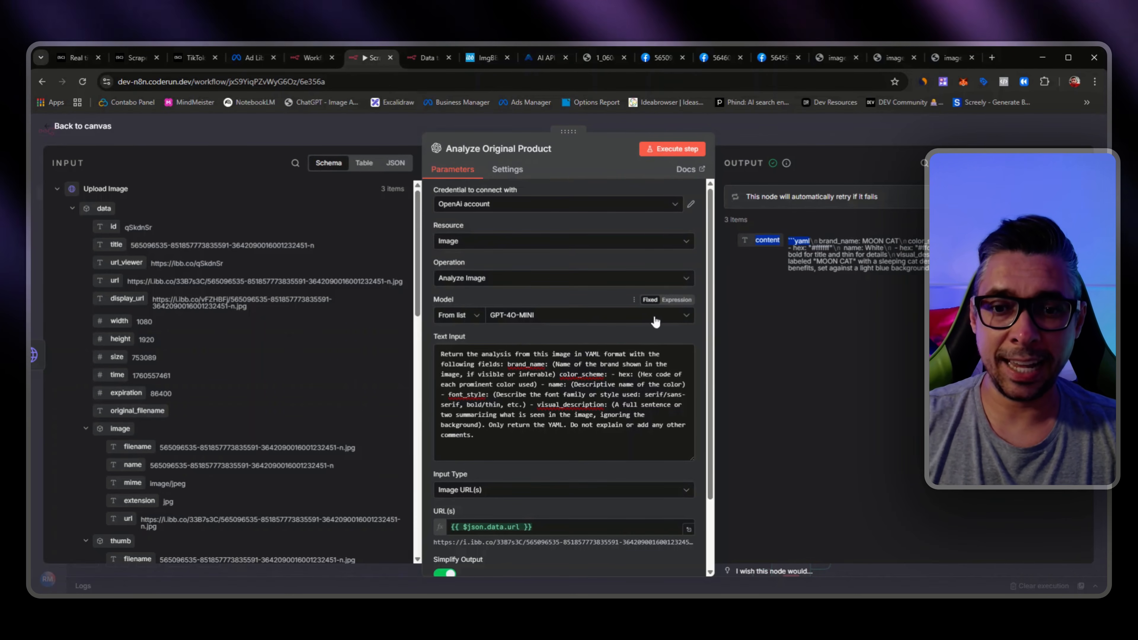
pyautogui.scroll(-2, 691, 304)
pyautogui.moveTo(548, 472); pyautogui.dragTo(500, 471)
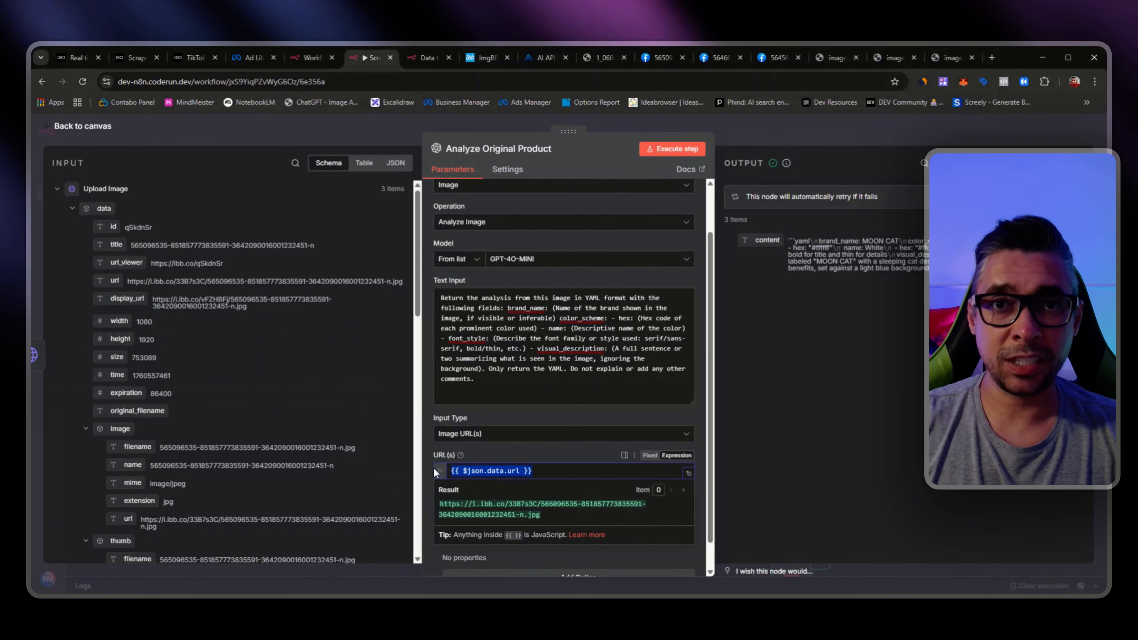
pyautogui.scroll(-1, 549, 386)
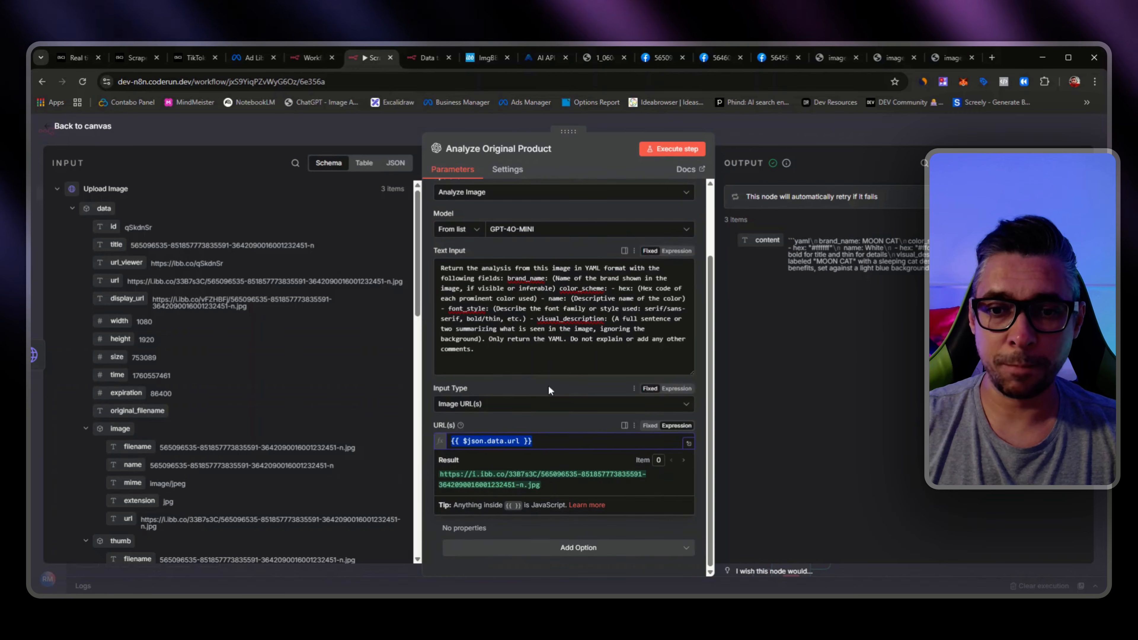
# Step: Go back to the workflow canvas and pan toward the AI Agent node
pyautogui.click(71, 130)
pyautogui.hscroll(5, 924, 308)
pyautogui.scroll(3, 924, 309)
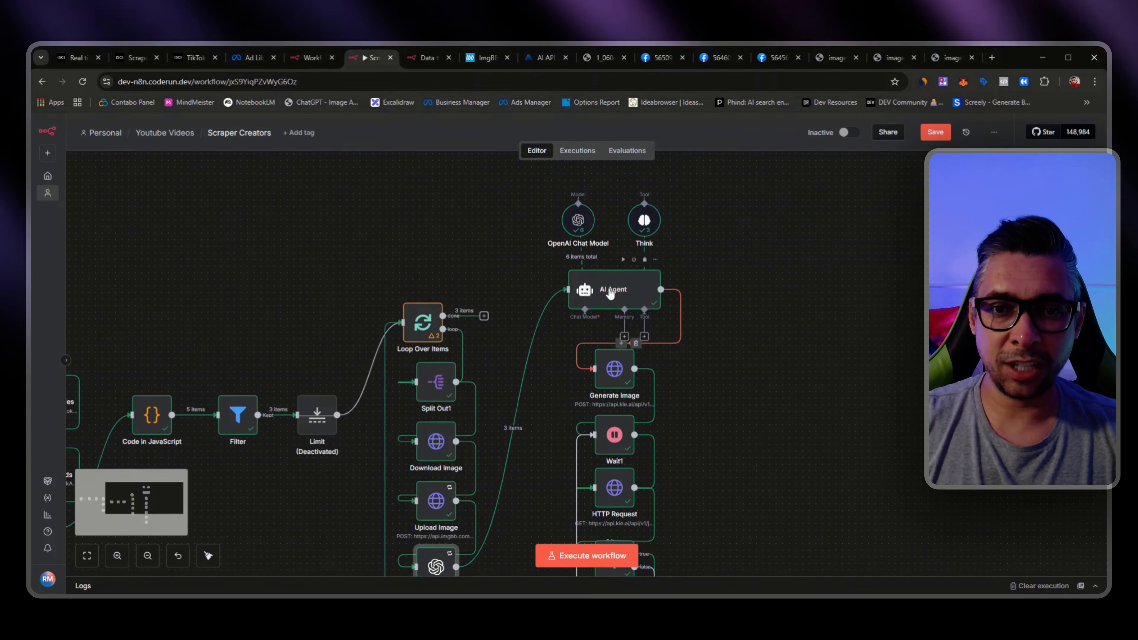
# Step: Open the AI Agent node and inspect its attached OpenAI Chat Model
pyautogui.doubleClick(610, 292)
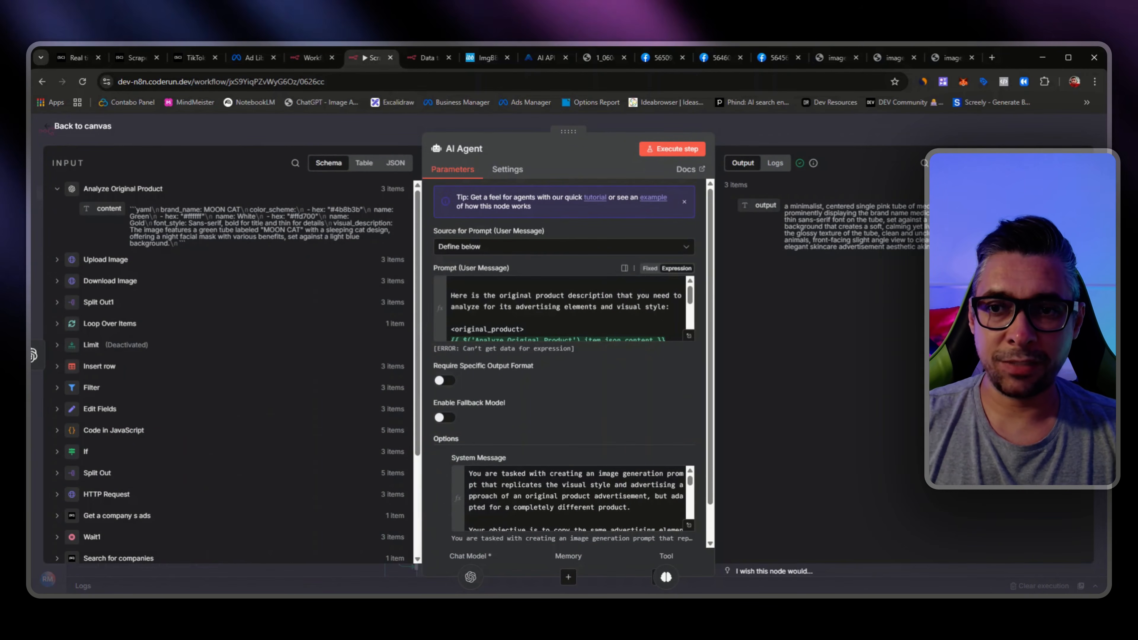
pyautogui.scroll(-2, 564, 309)
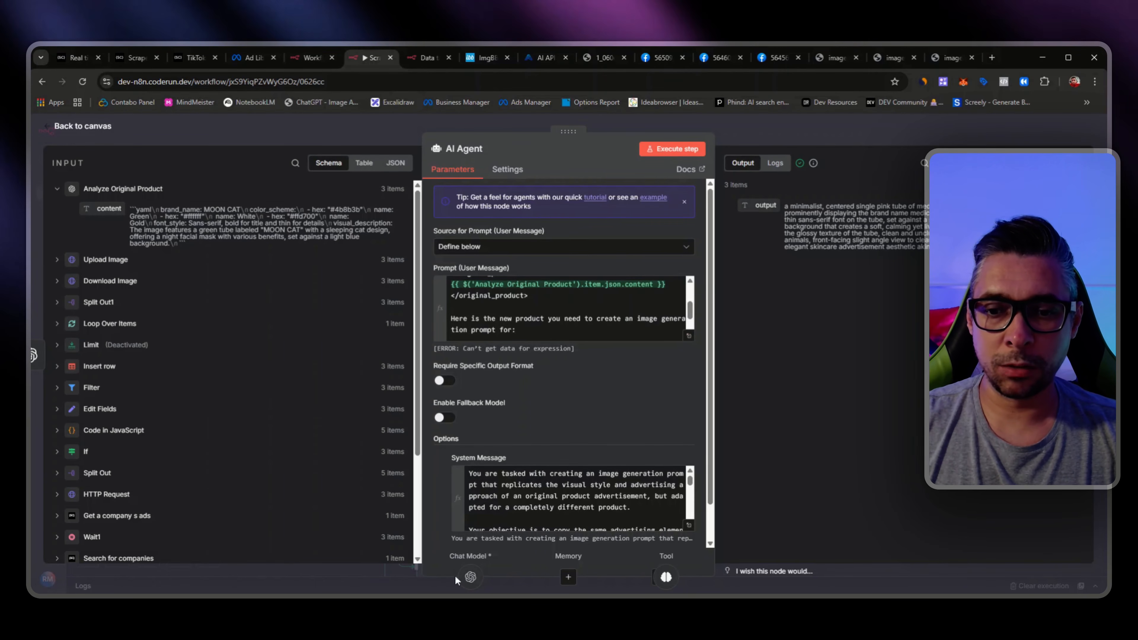
pyautogui.click(469, 577)
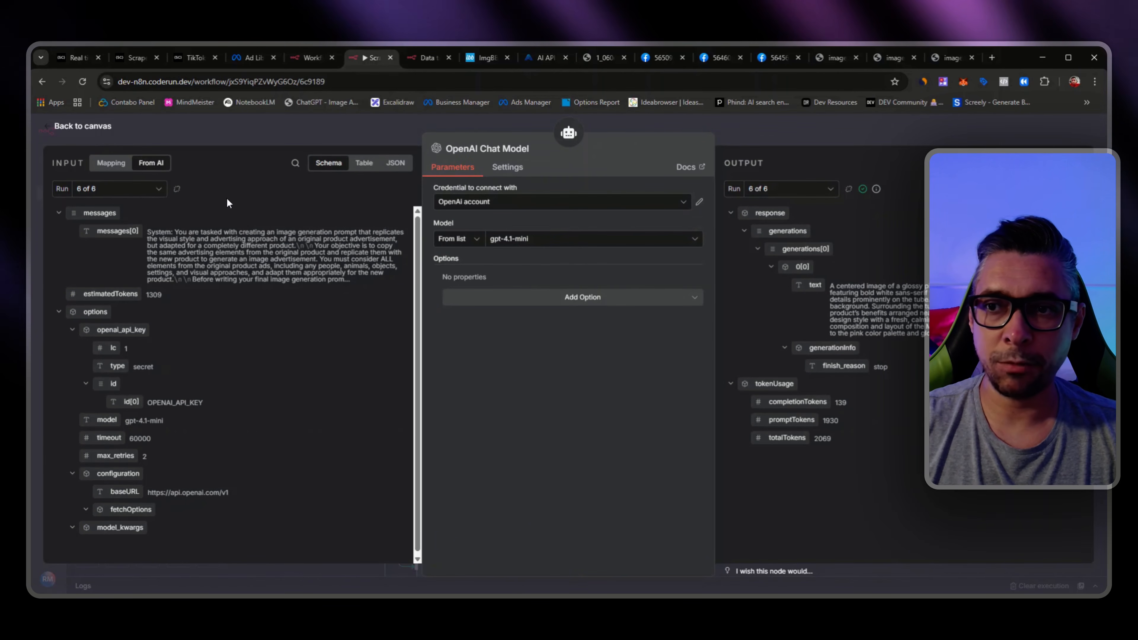
# Step: Reopen the AI Agent from the canvas and expand its user-message prompt in the expression editor
pyautogui.click(83, 131)
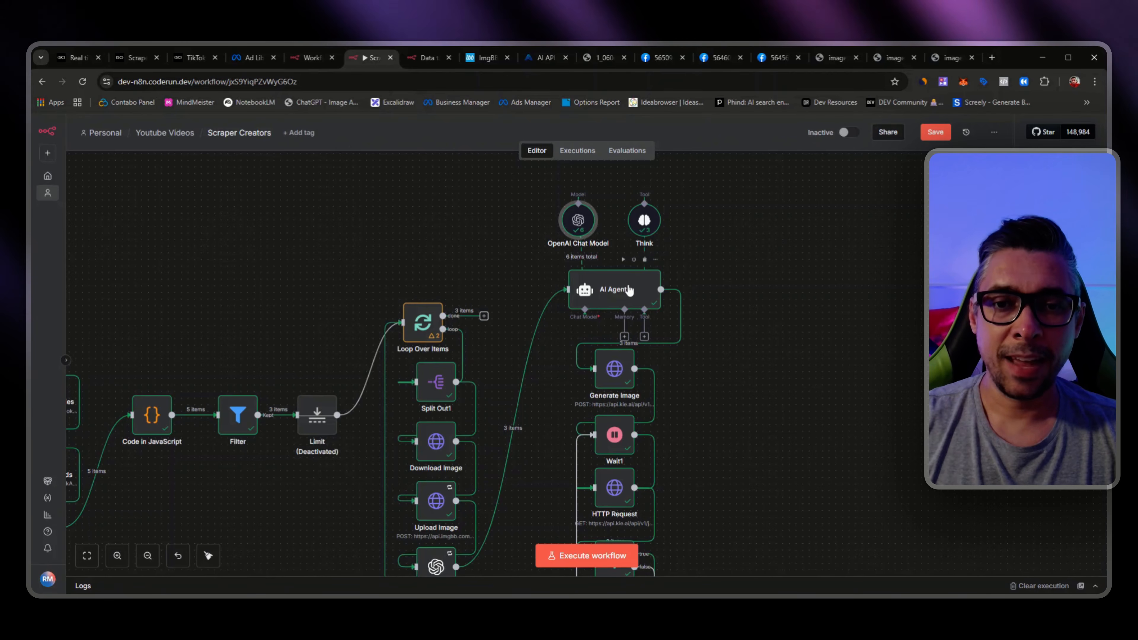
pyautogui.doubleClick(630, 291)
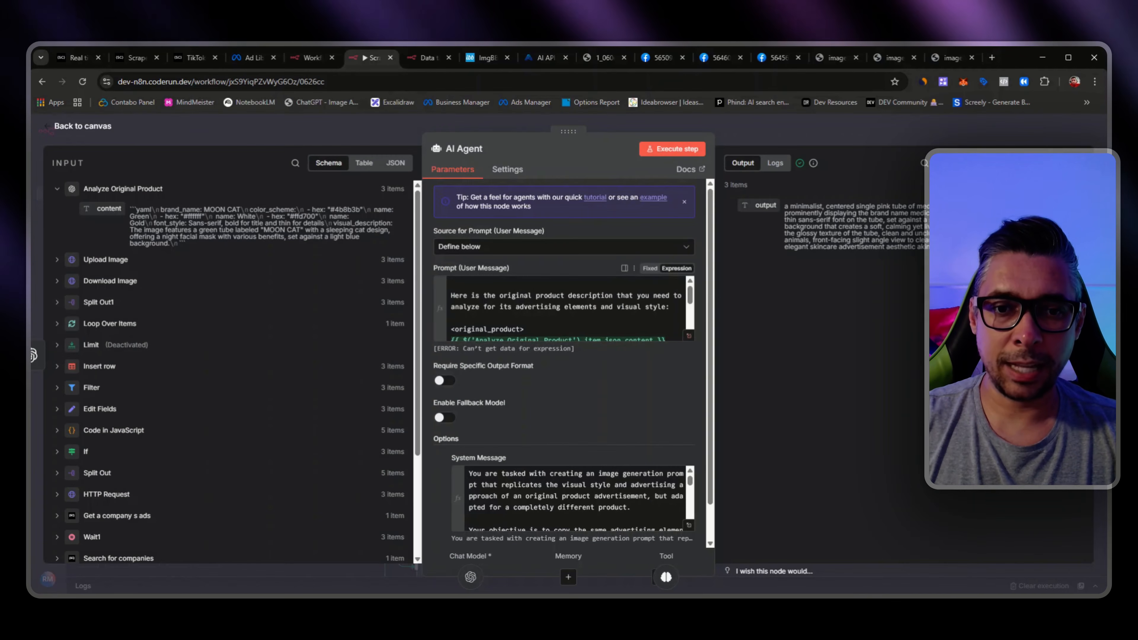
pyautogui.click(687, 336)
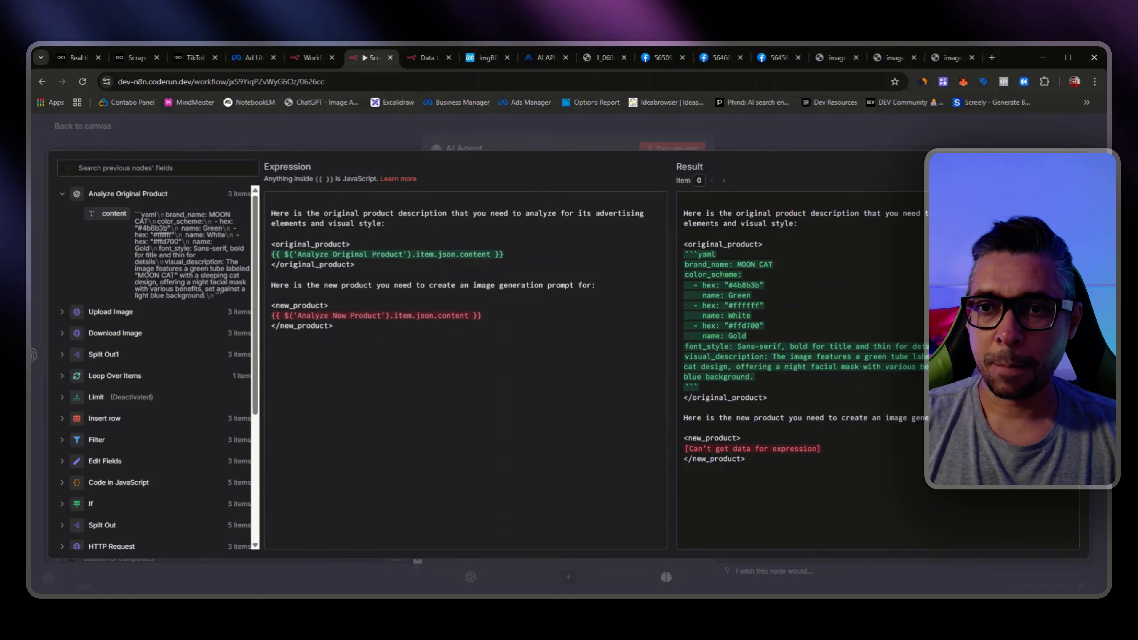
# Step: Highlight the prompt's intro and its Analyze Original Product and Analyze New Product references, then close the editor
pyautogui.moveTo(294, 214); pyautogui.dragTo(385, 224)
pyautogui.click(386, 254)
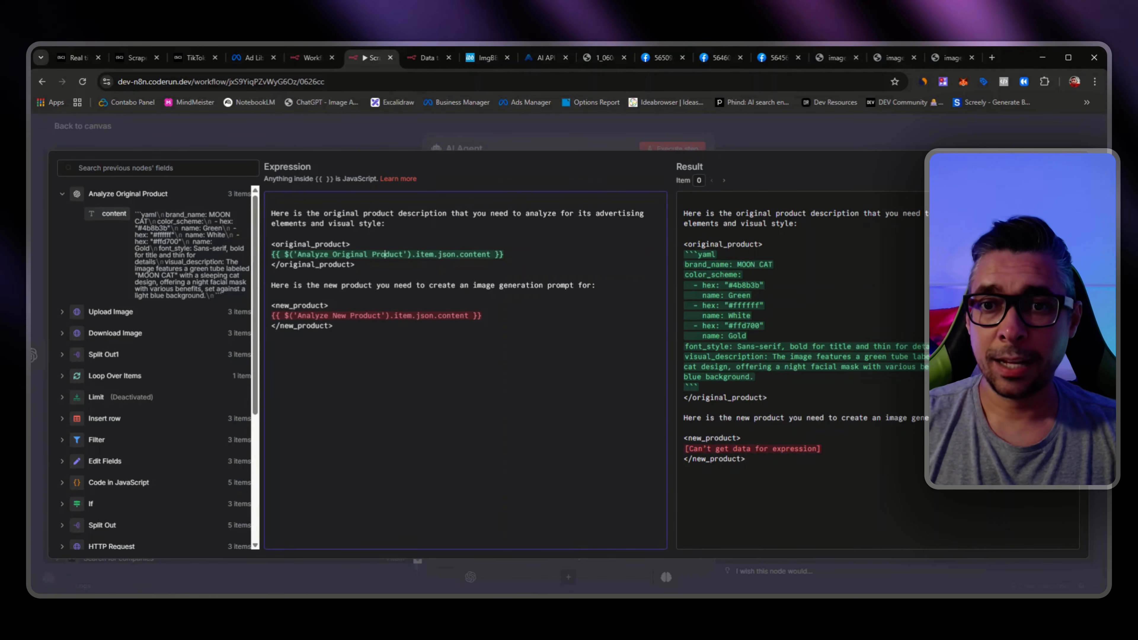
pyautogui.moveTo(504, 255); pyautogui.dragTo(262, 255)
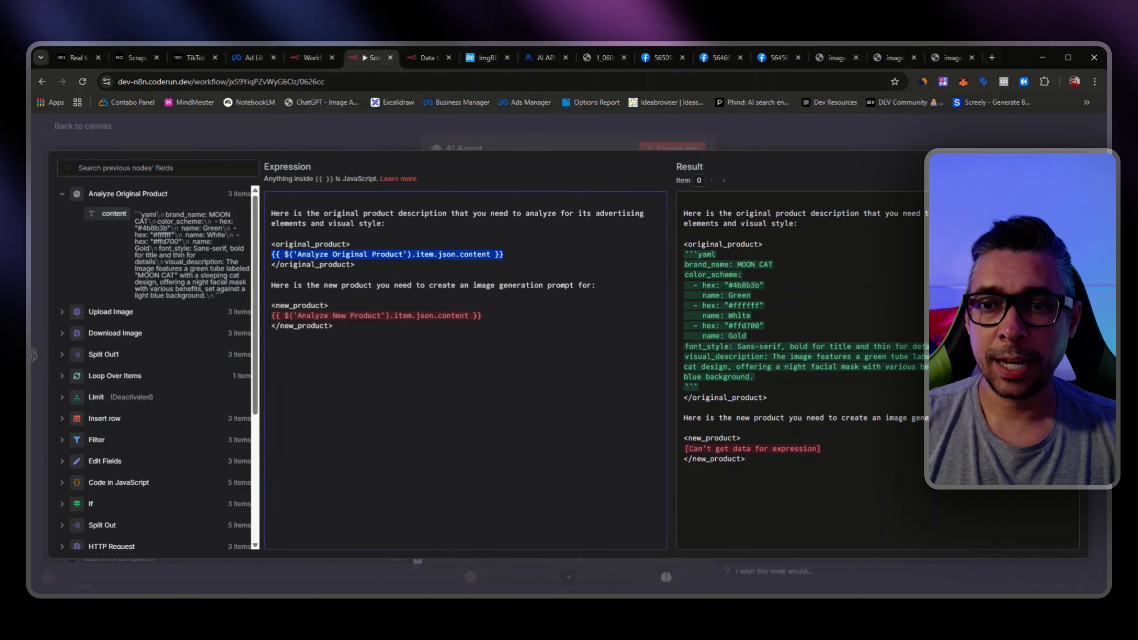
pyautogui.moveTo(481, 316); pyautogui.dragTo(306, 315)
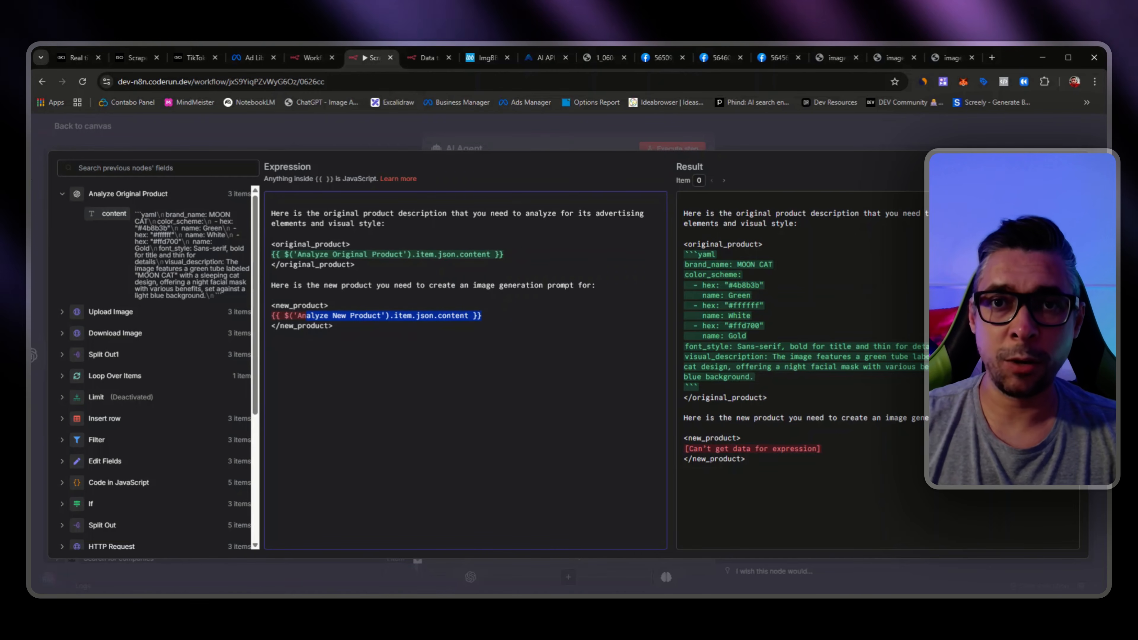
pyautogui.click(180, 131)
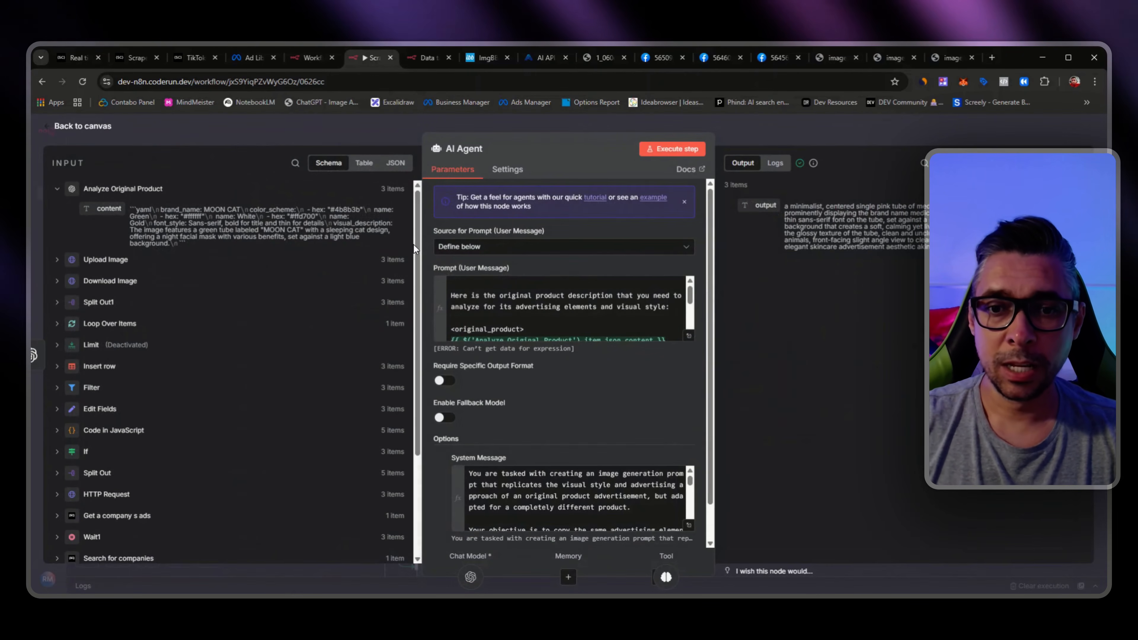
# Step: Expand the system message and highlight its task description and list of advertising elements to extract
pyautogui.click(688, 526)
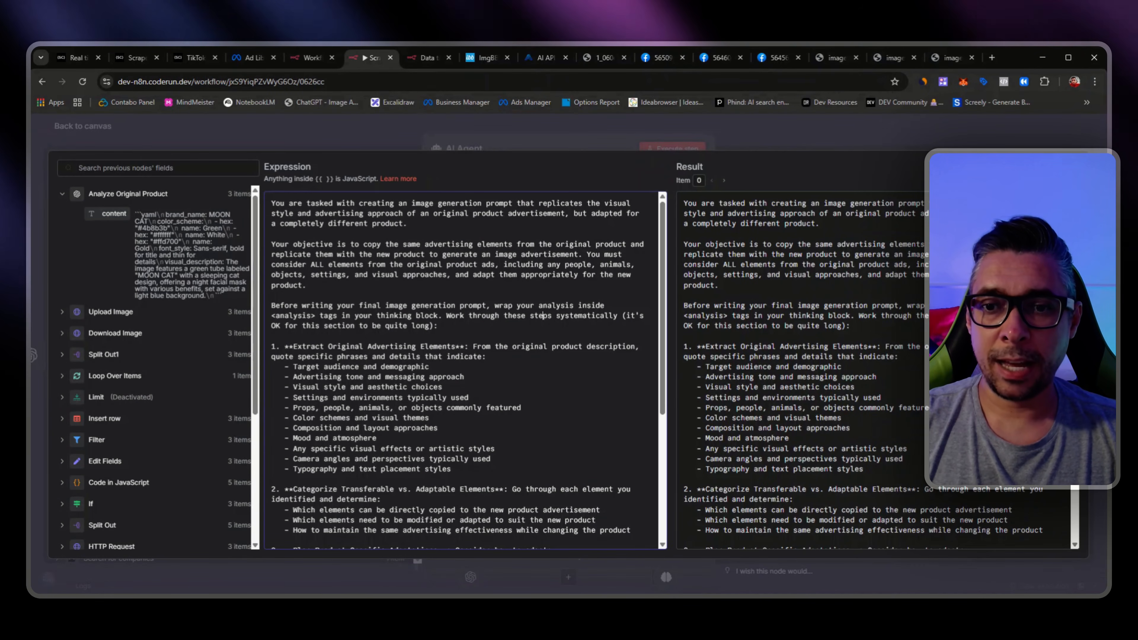
pyautogui.scroll(-5, 462, 371)
pyautogui.scroll(5, 462, 371)
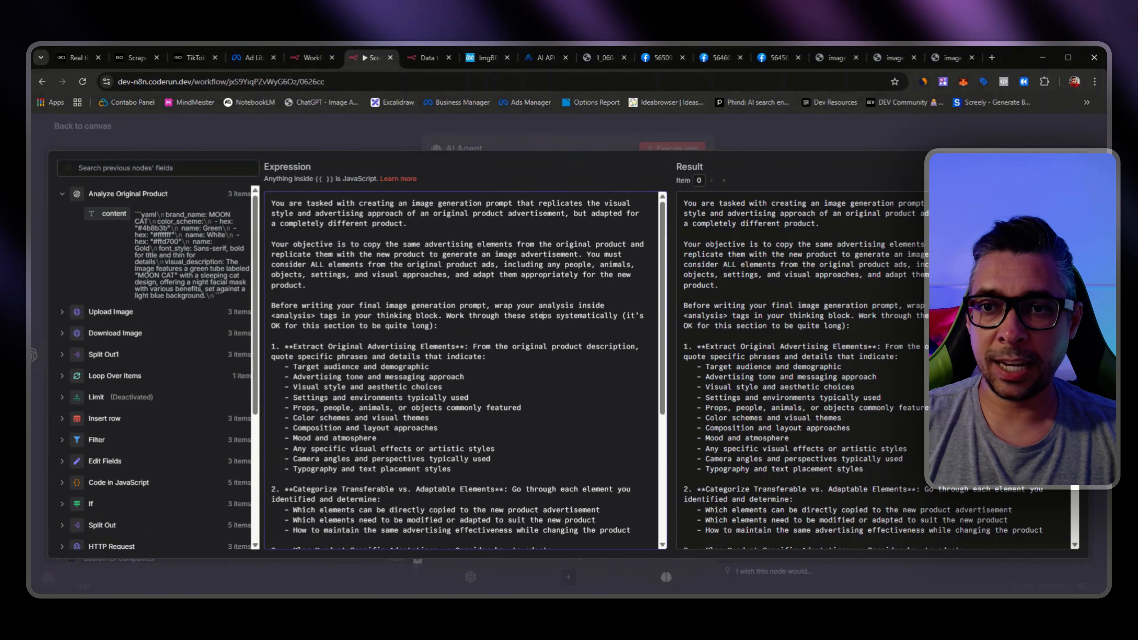
pyautogui.moveTo(294, 214); pyautogui.dragTo(406, 224)
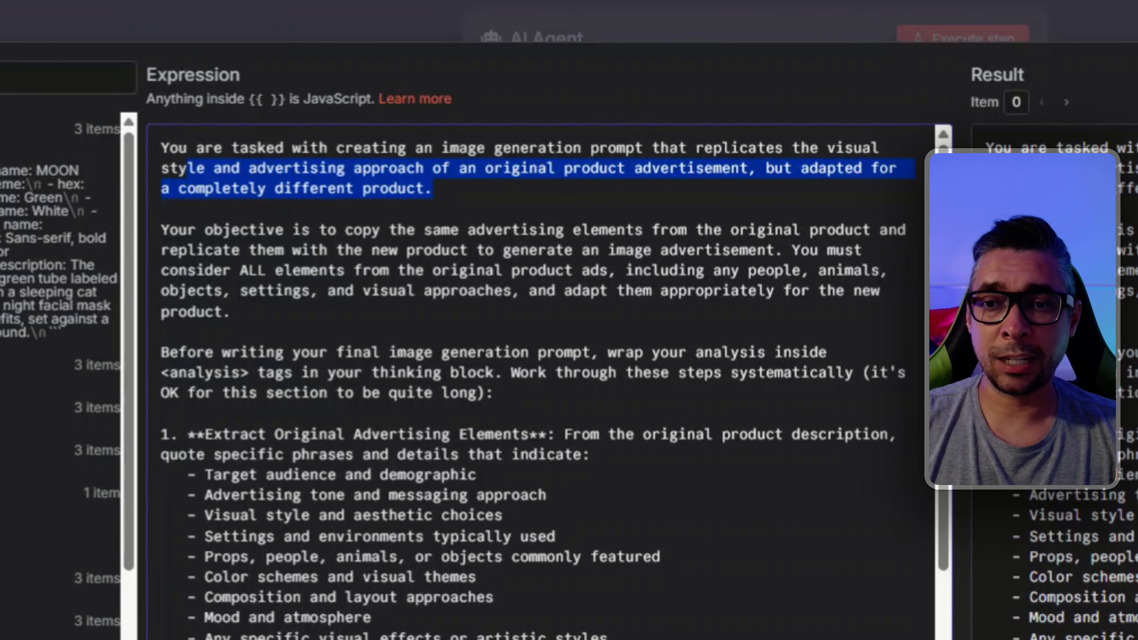
pyautogui.click(504, 515)
pyautogui.moveTo(616, 636); pyautogui.dragTo(356, 454)
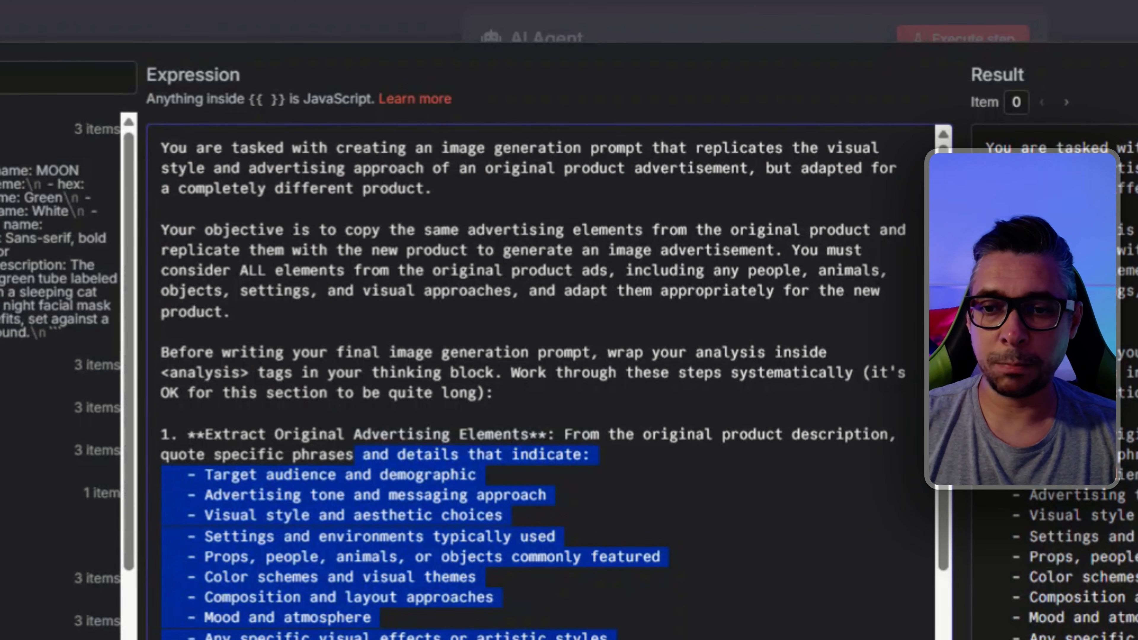
pyautogui.click(479, 475)
pyautogui.click(617, 353)
# Step: Scroll through the remaining ad-replication instructions and close the system message editor
pyautogui.scroll(-3, 617, 354)
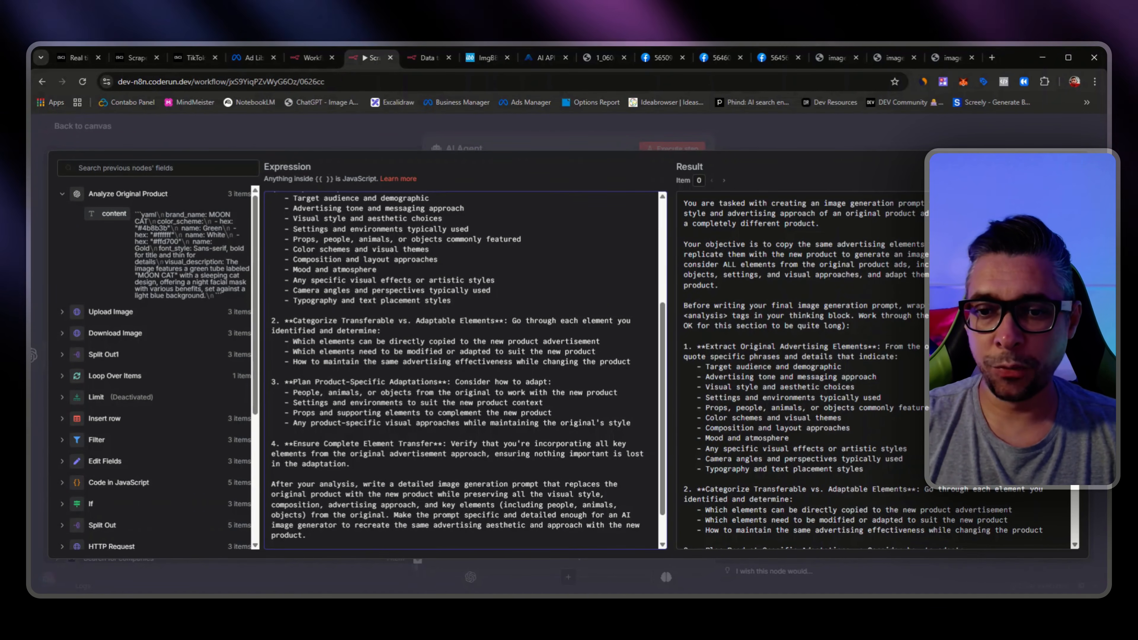
pyautogui.scroll(-1, 464, 370)
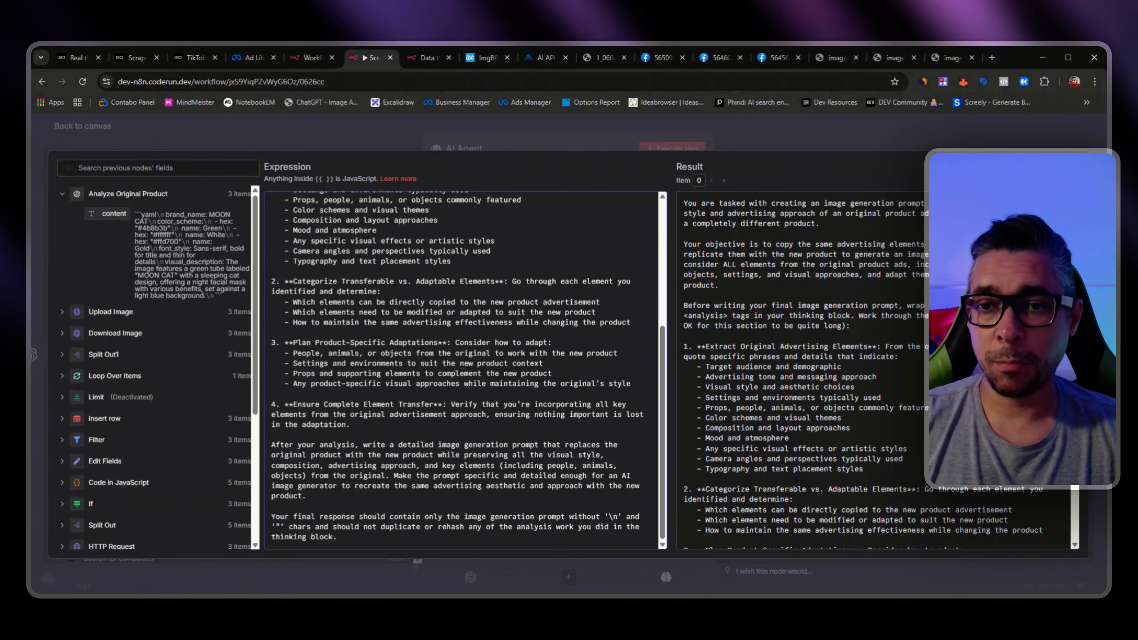
pyautogui.scroll(10, 464, 370)
pyautogui.scroll(-3, 464, 369)
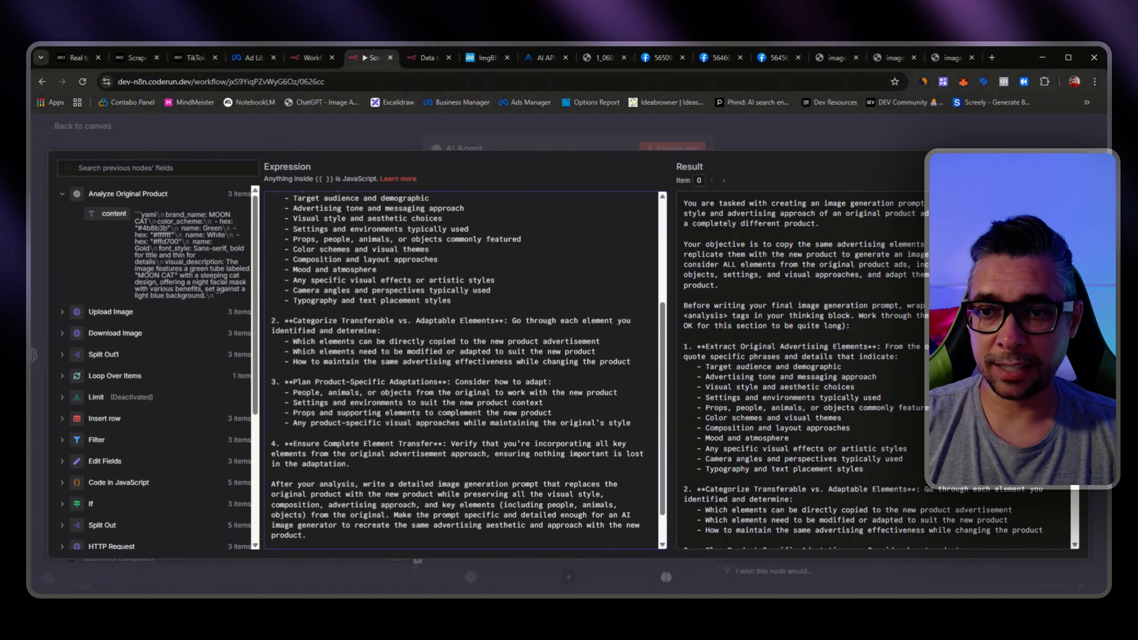
pyautogui.click(101, 137)
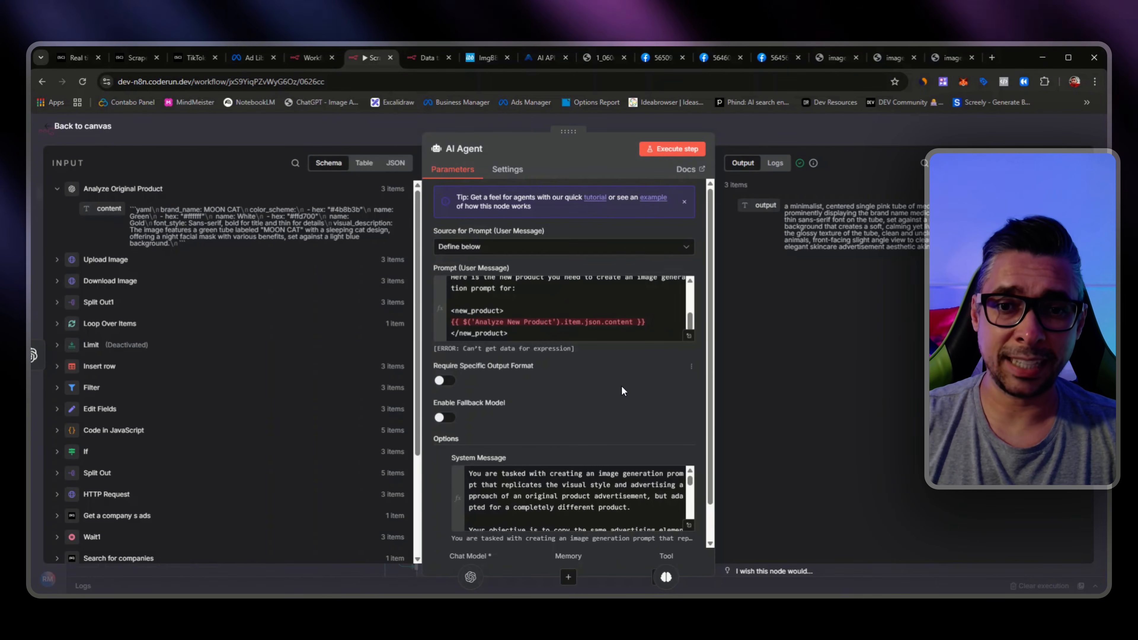
# Step: Open Generate Image, highlight its Kie AI createTask endpoint, and view Kie AI's Models Market
pyautogui.click(101, 131)
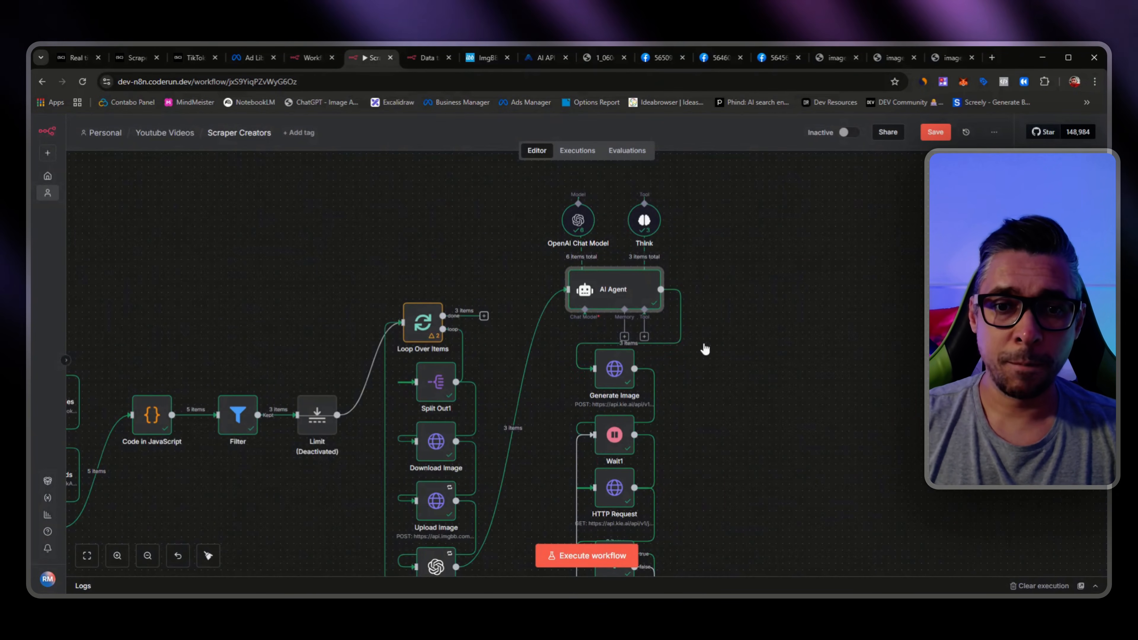
pyautogui.scroll(-2, 735, 381)
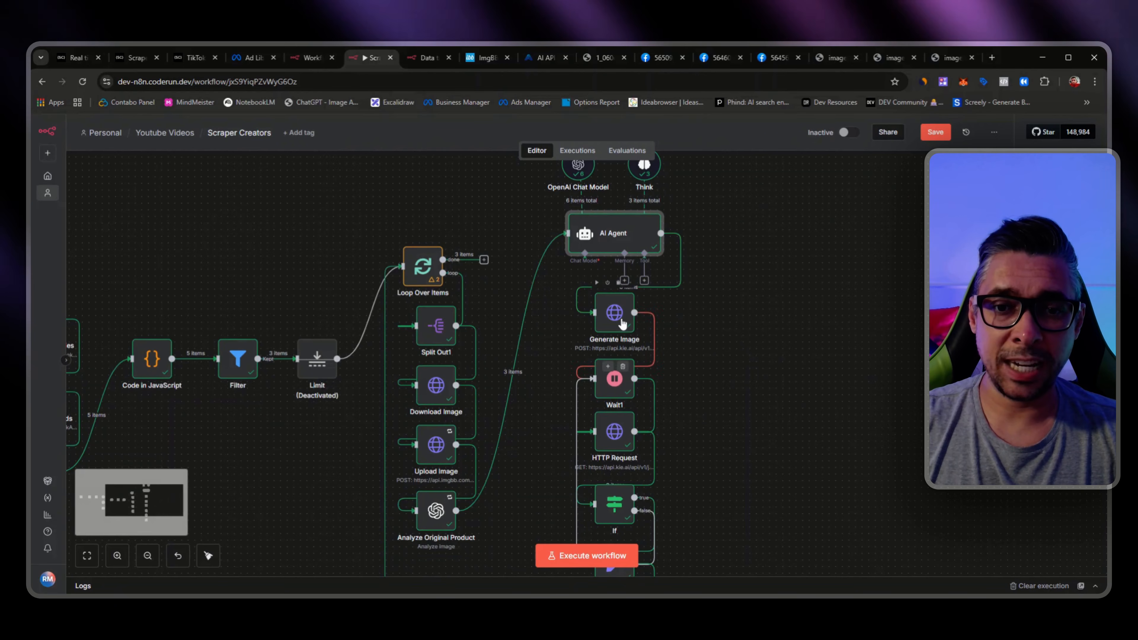
pyautogui.doubleClick(622, 322)
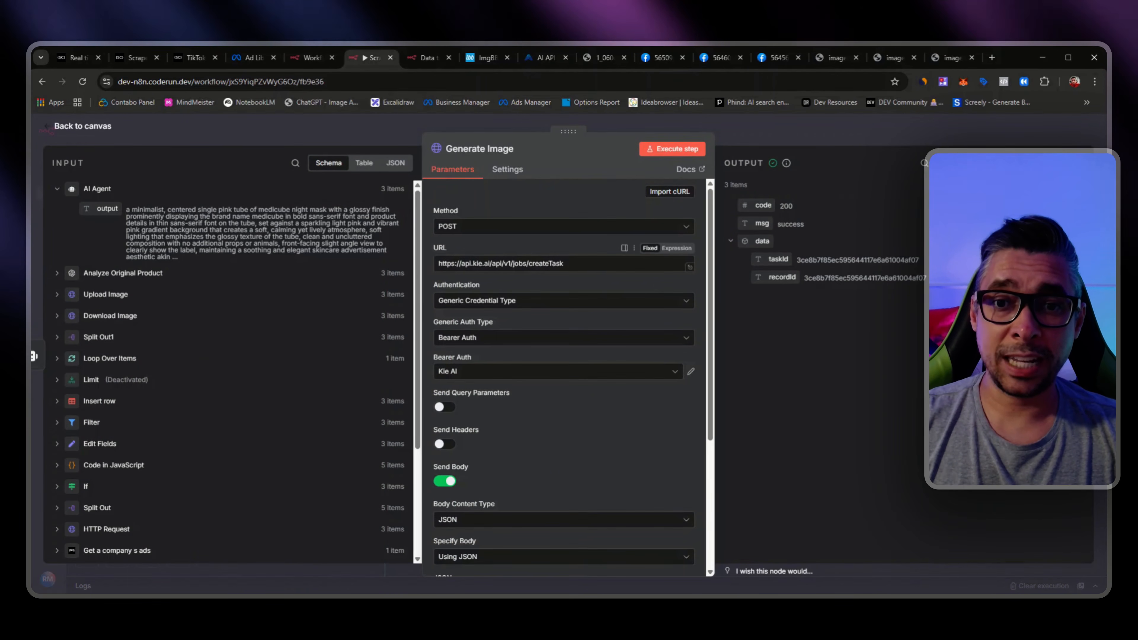
pyautogui.moveTo(566, 263); pyautogui.dragTo(428, 265)
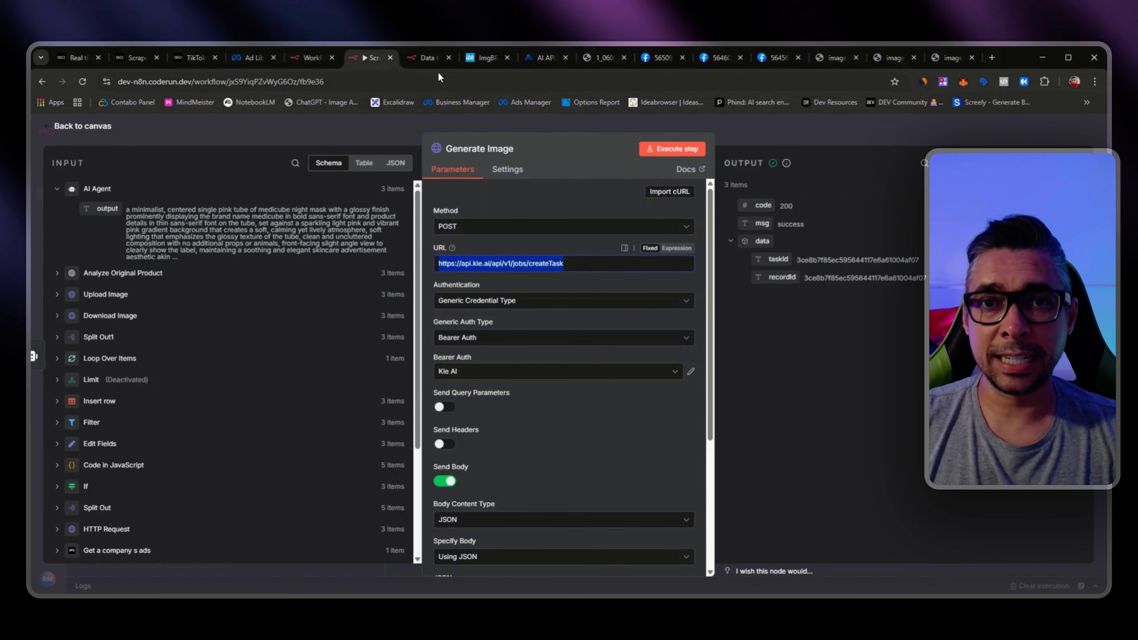
pyautogui.click(545, 57)
pyautogui.scroll(-3, 650, 353)
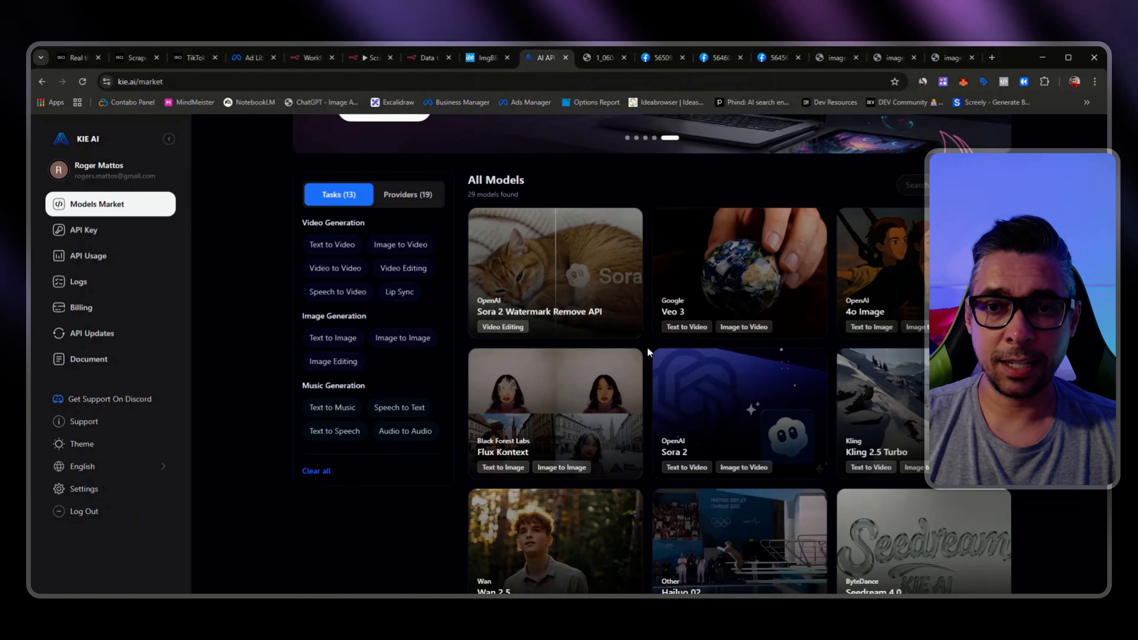
# Step: Scroll the Kie AI Models Market, then return to n8n's Generate Image node
pyautogui.scroll(3, 650, 353)
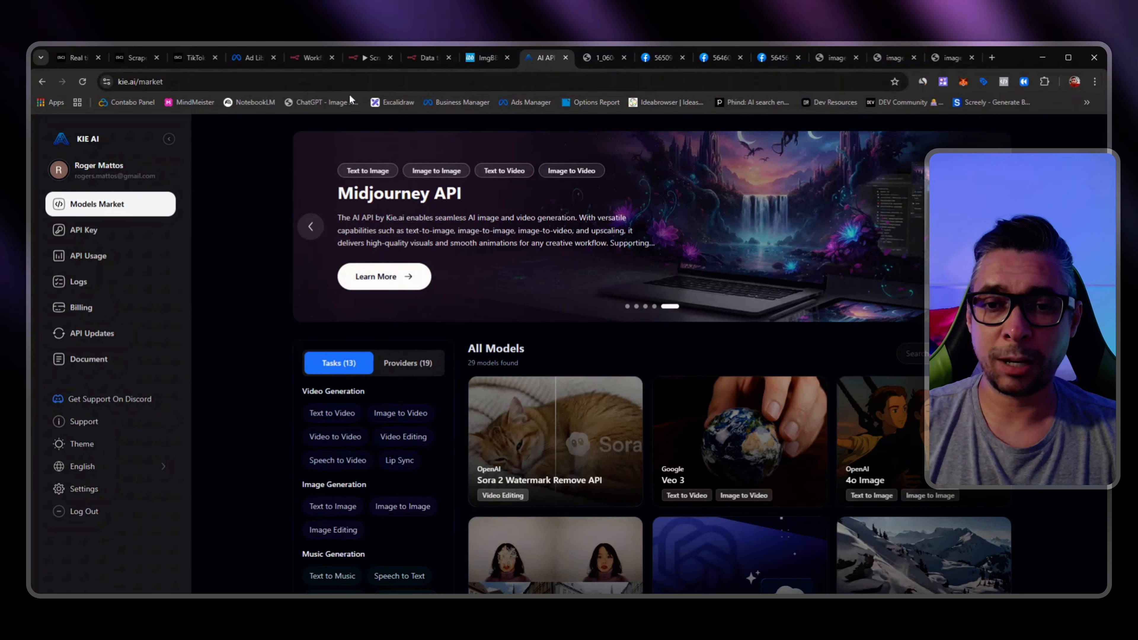
pyautogui.click(365, 57)
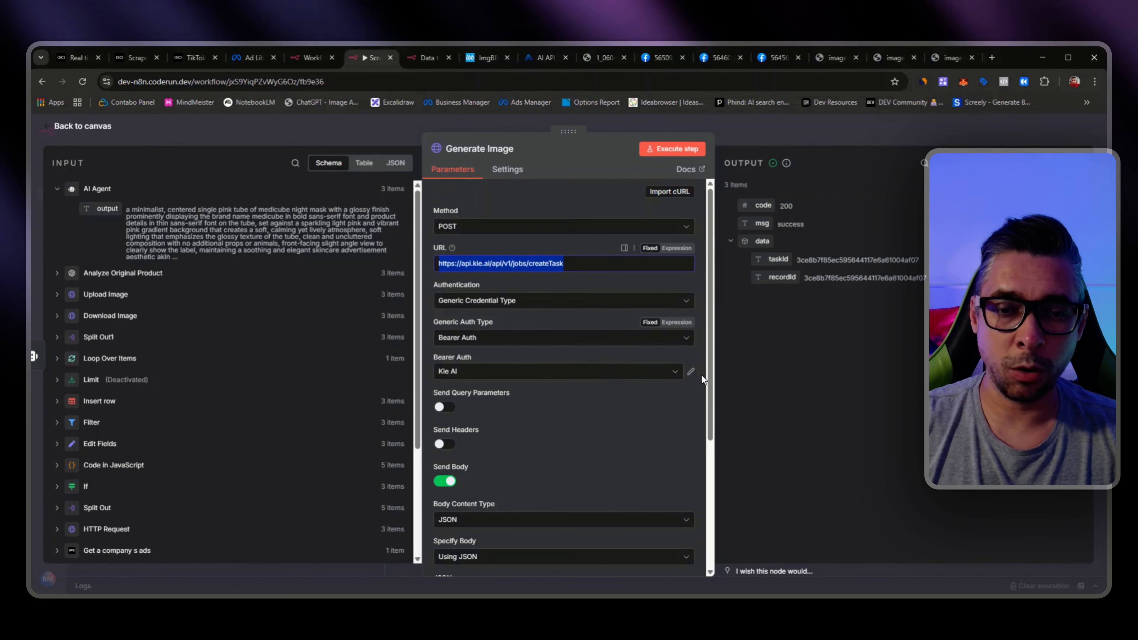
# Step: Expand the google/nano-banana-edit JSON body and review its resolved prompt text
pyautogui.scroll(-5, 585, 397)
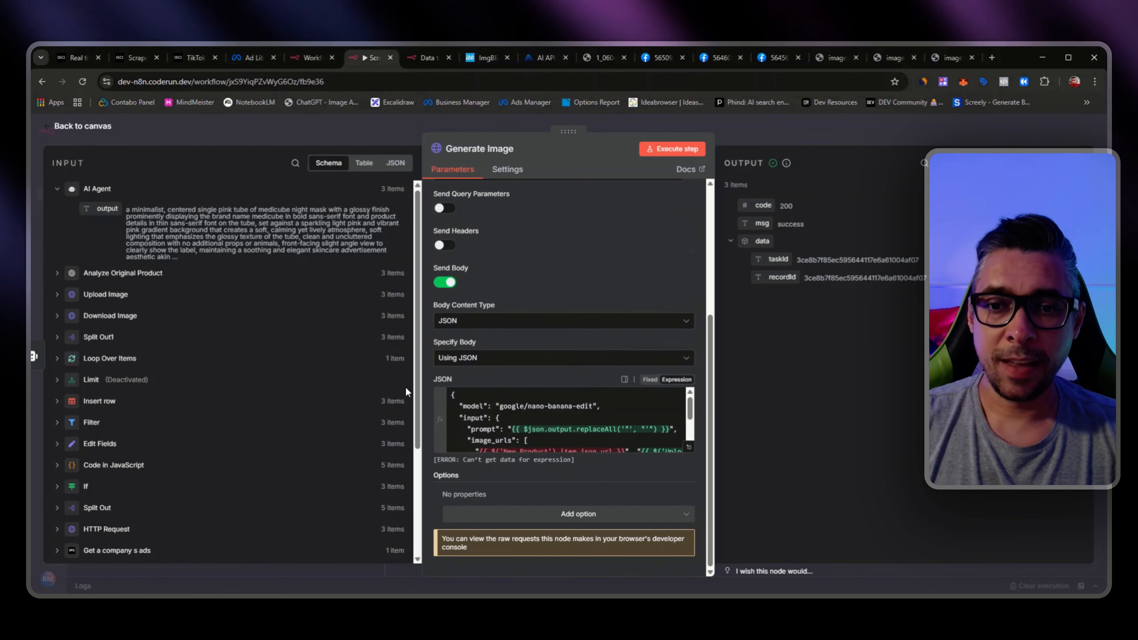
pyautogui.click(688, 449)
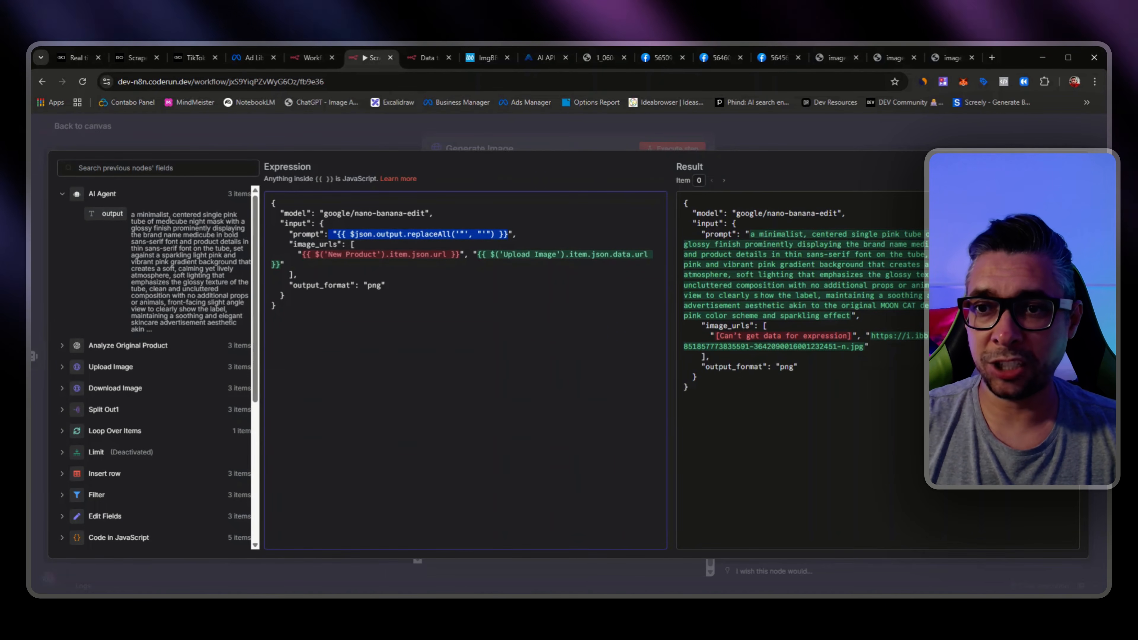
pyautogui.moveTo(260, 216); pyautogui.dragTo(321, 216)
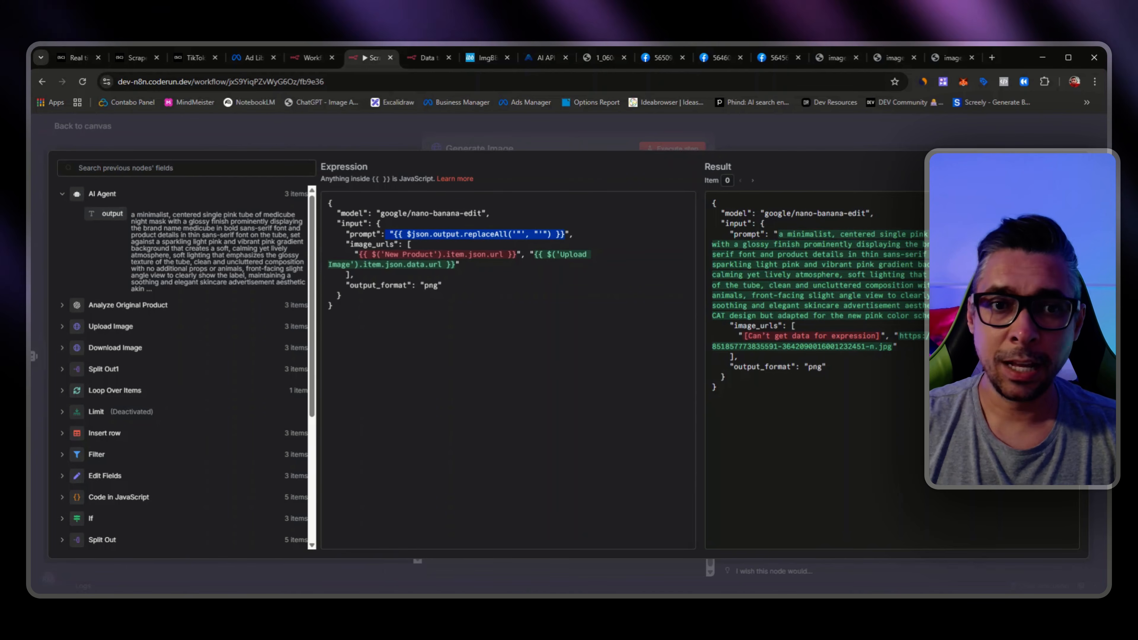
pyautogui.moveTo(784, 235); pyautogui.dragTo(950, 317)
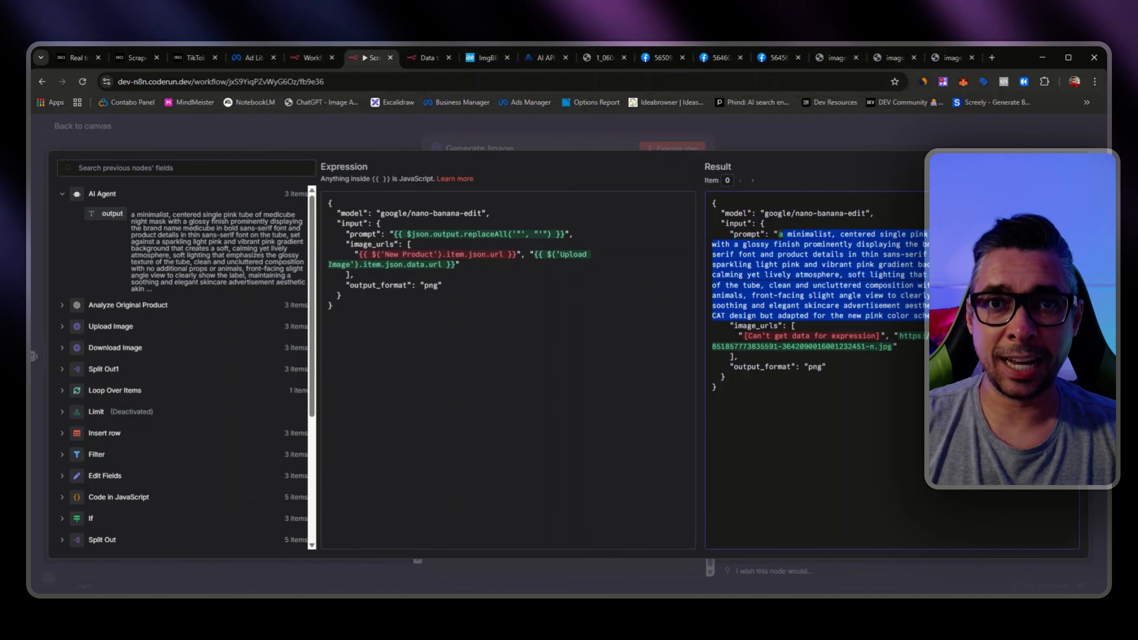
pyautogui.click(443, 285)
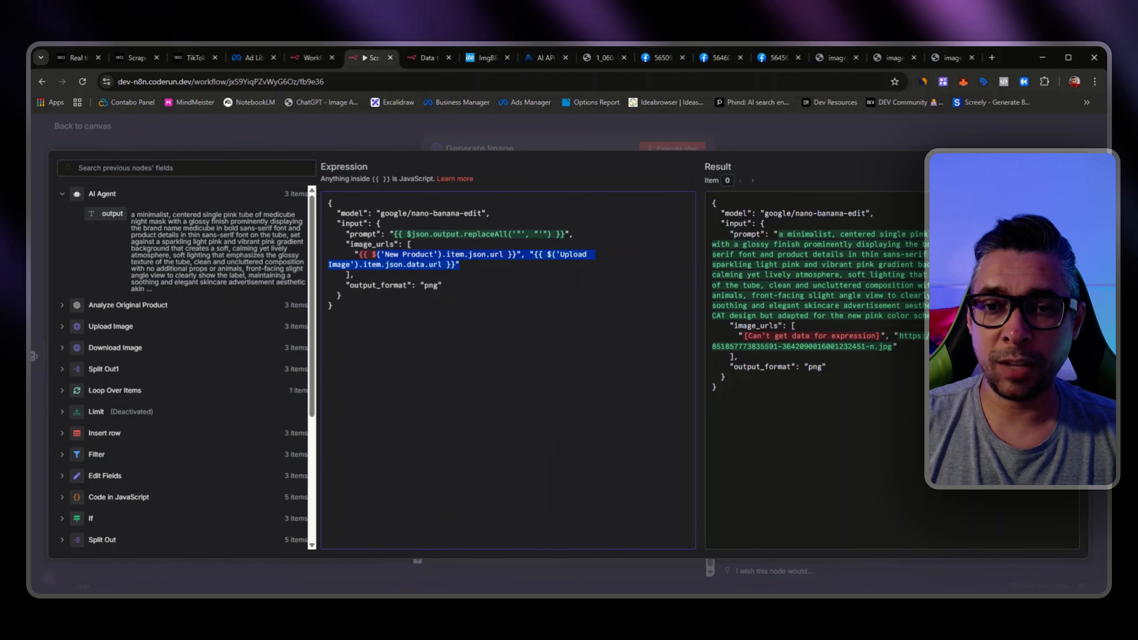
# Step: Highlight the New Product and Upload Image URL expressions and output_format png, then return to canvas
pyautogui.click(517, 254)
pyautogui.moveTo(517, 255); pyautogui.dragTo(407, 255)
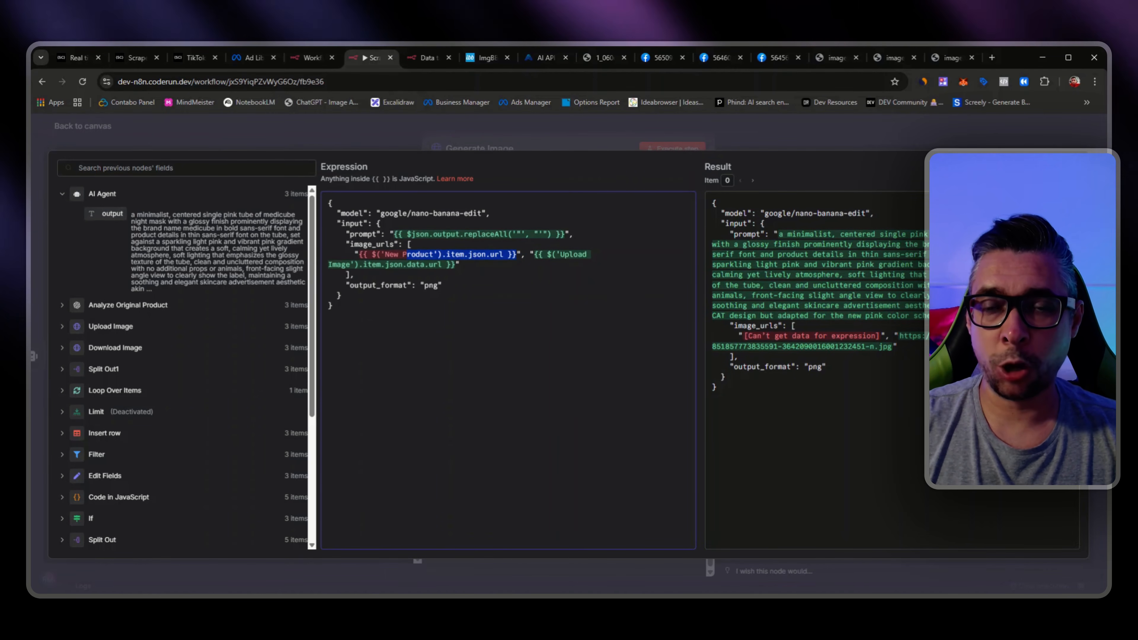
pyautogui.moveTo(538, 255); pyautogui.dragTo(460, 264)
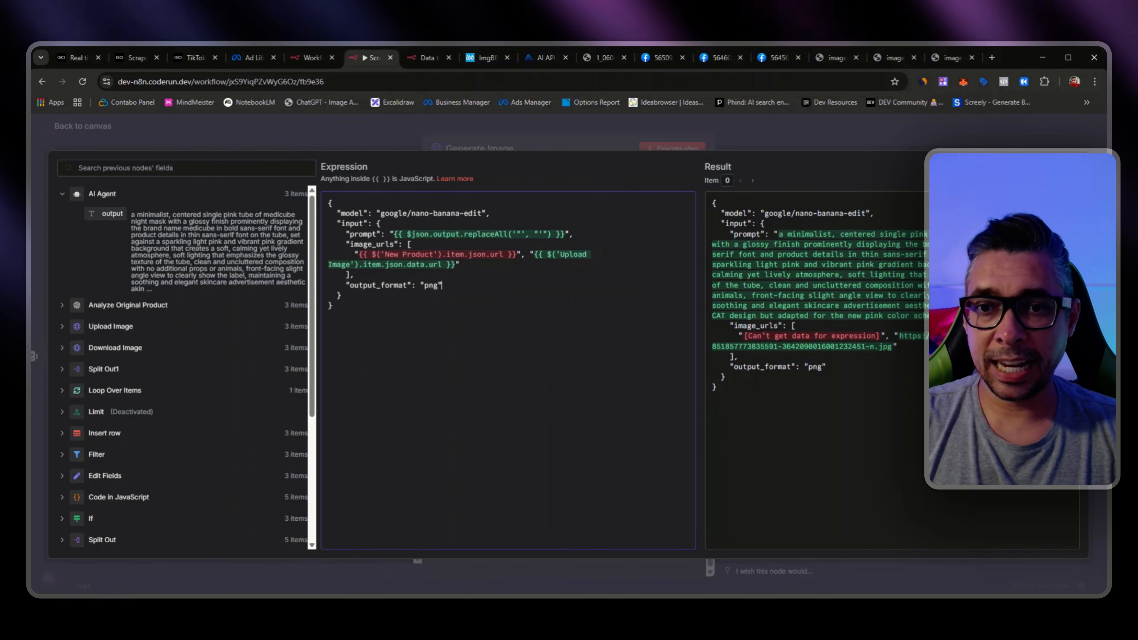
pyautogui.hotkey('shift', 'Home')
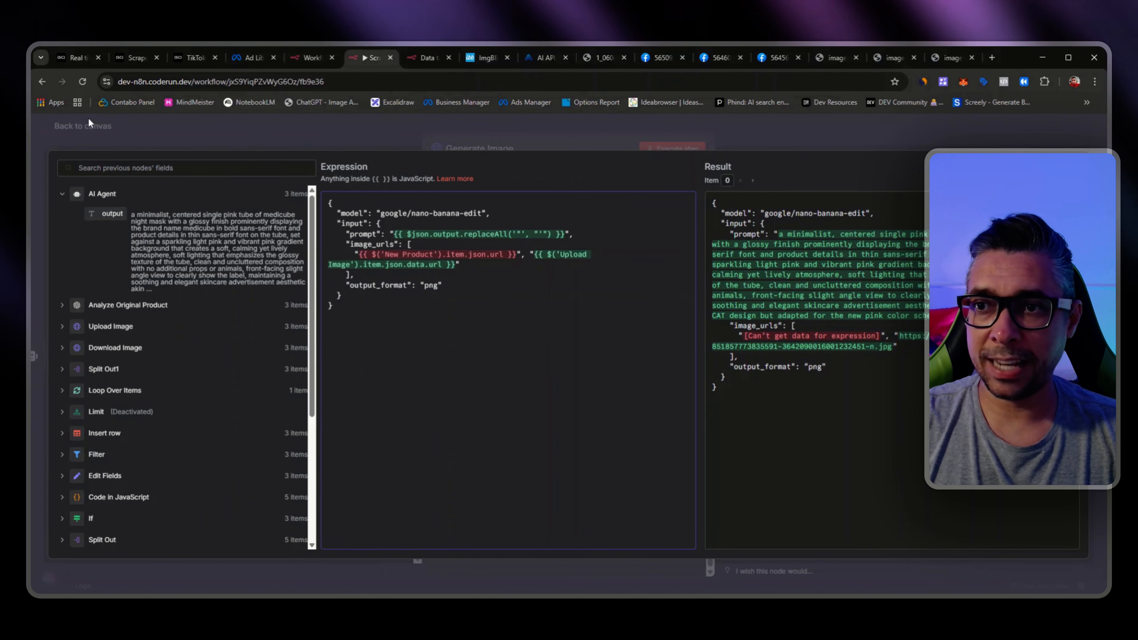
pyautogui.click(88, 119)
pyautogui.click(103, 129)
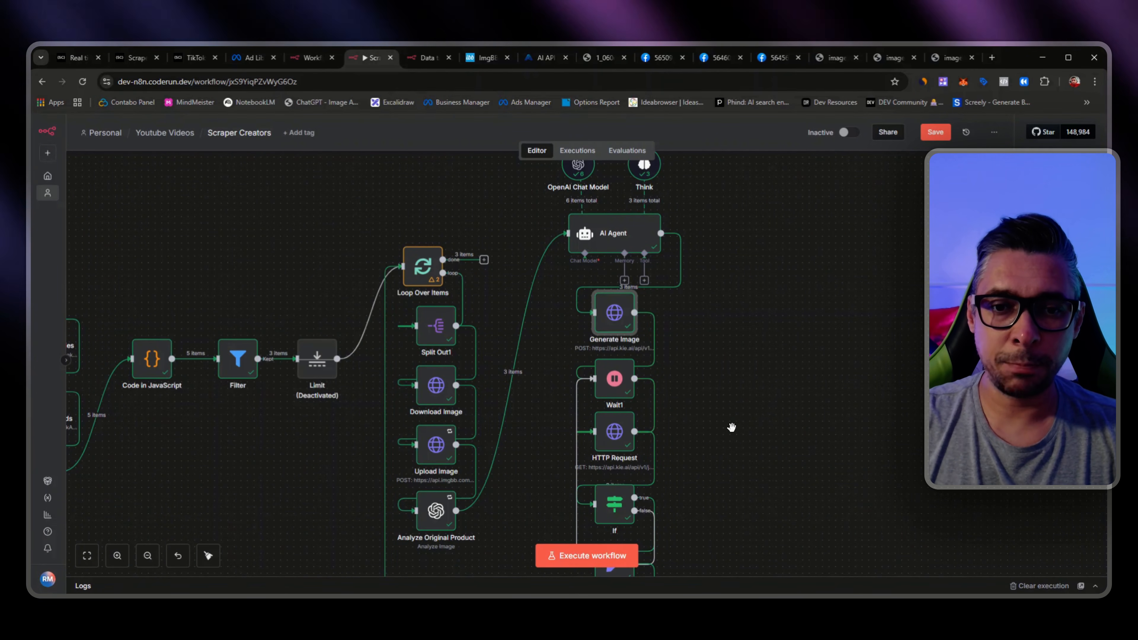
pyautogui.moveTo(736, 415); pyautogui.dragTo(743, 347)
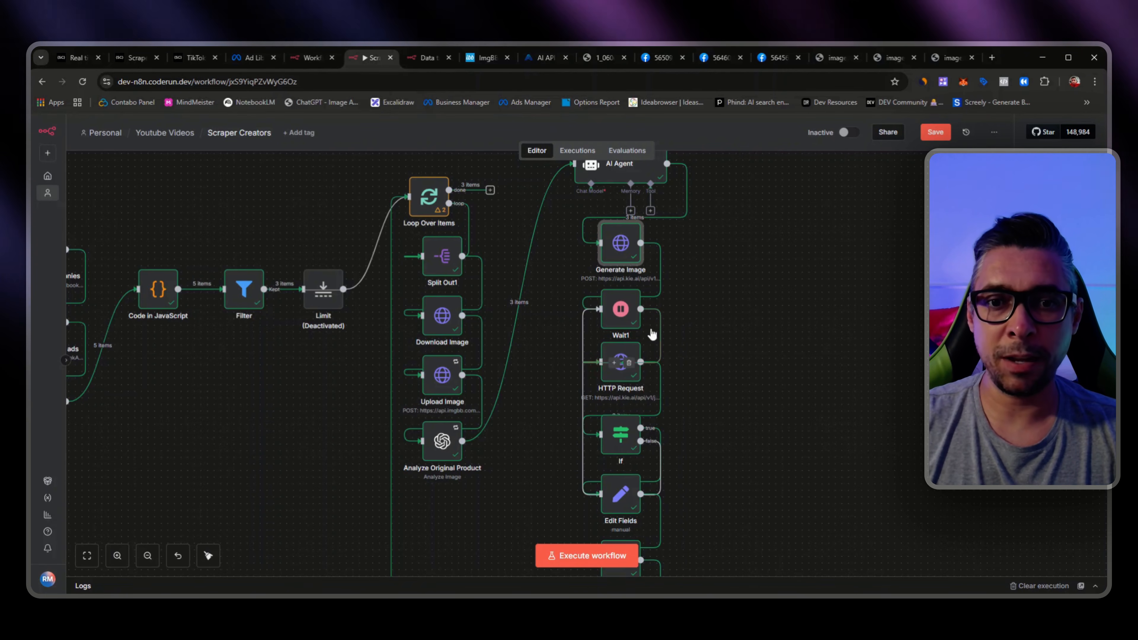
pyautogui.click(616, 382)
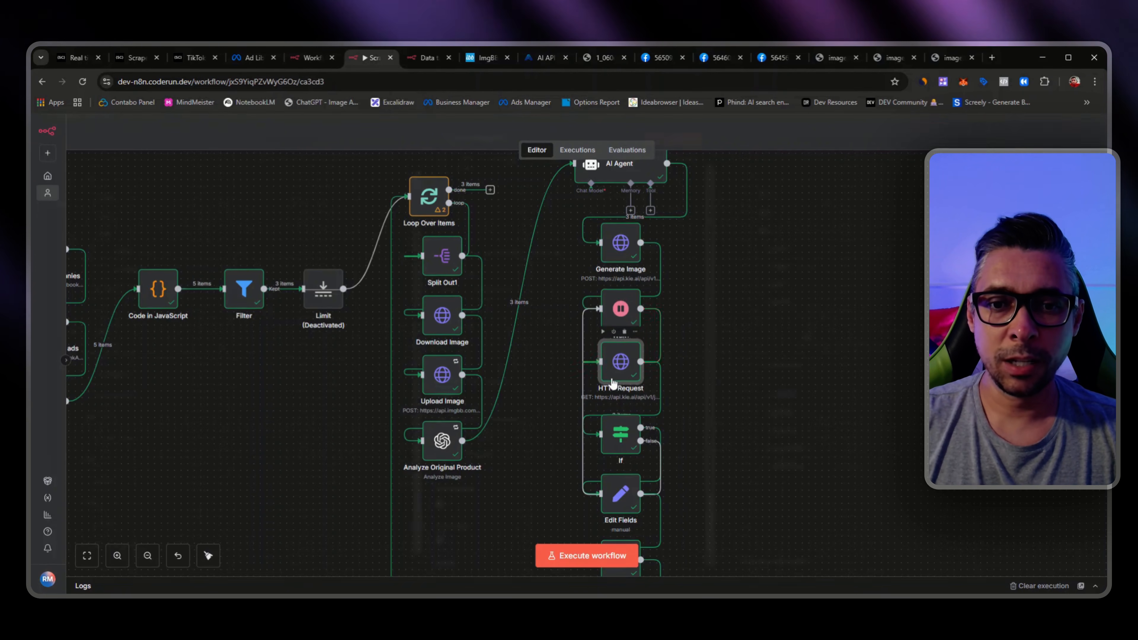
pyautogui.doubleClick(615, 381)
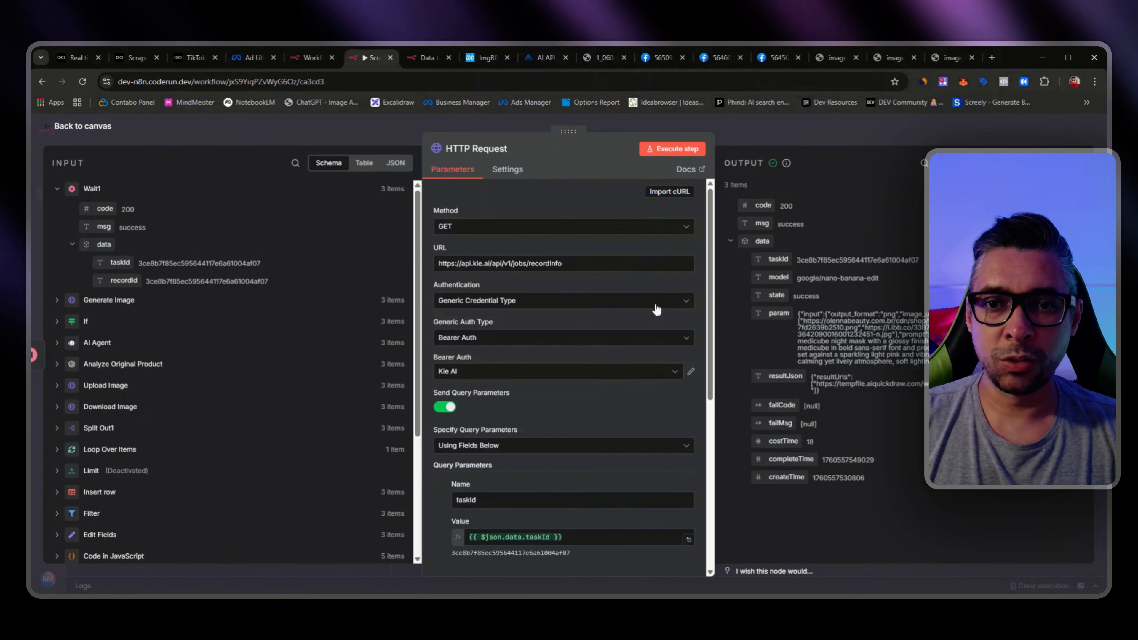
pyautogui.moveTo(563, 264); pyautogui.dragTo(438, 263)
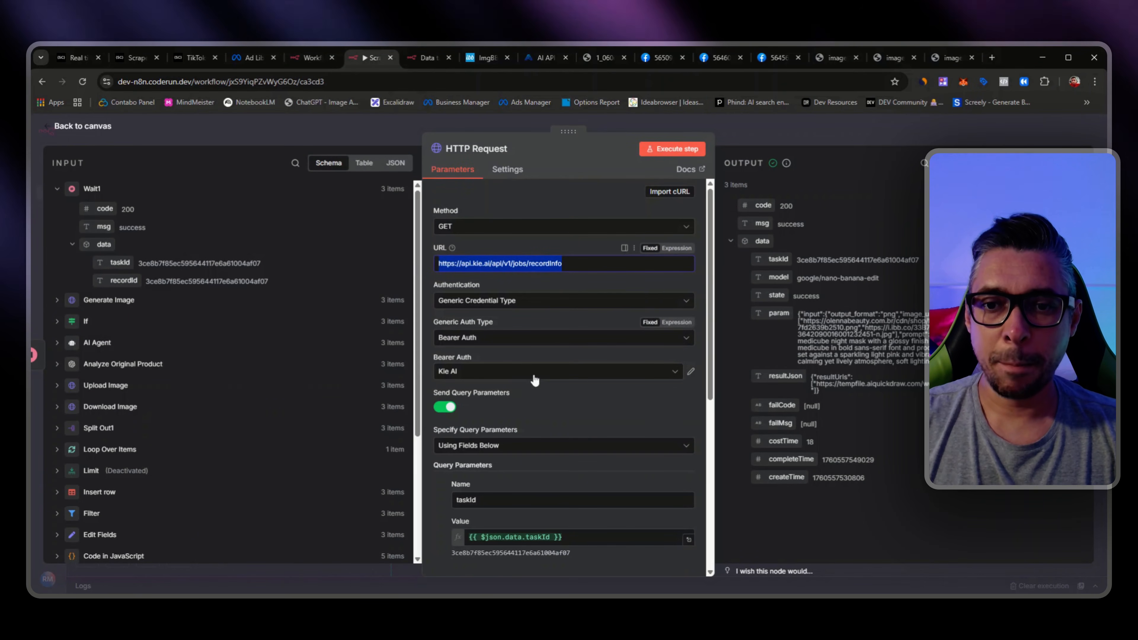
pyautogui.moveTo(563, 537); pyautogui.dragTo(439, 533)
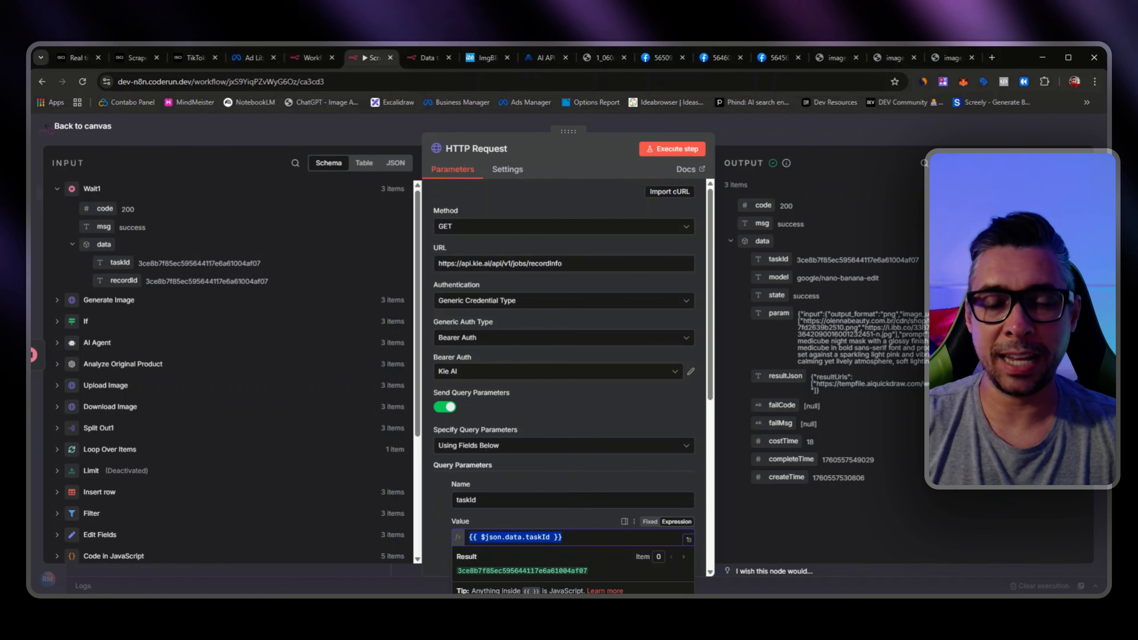
pyautogui.click(831, 286)
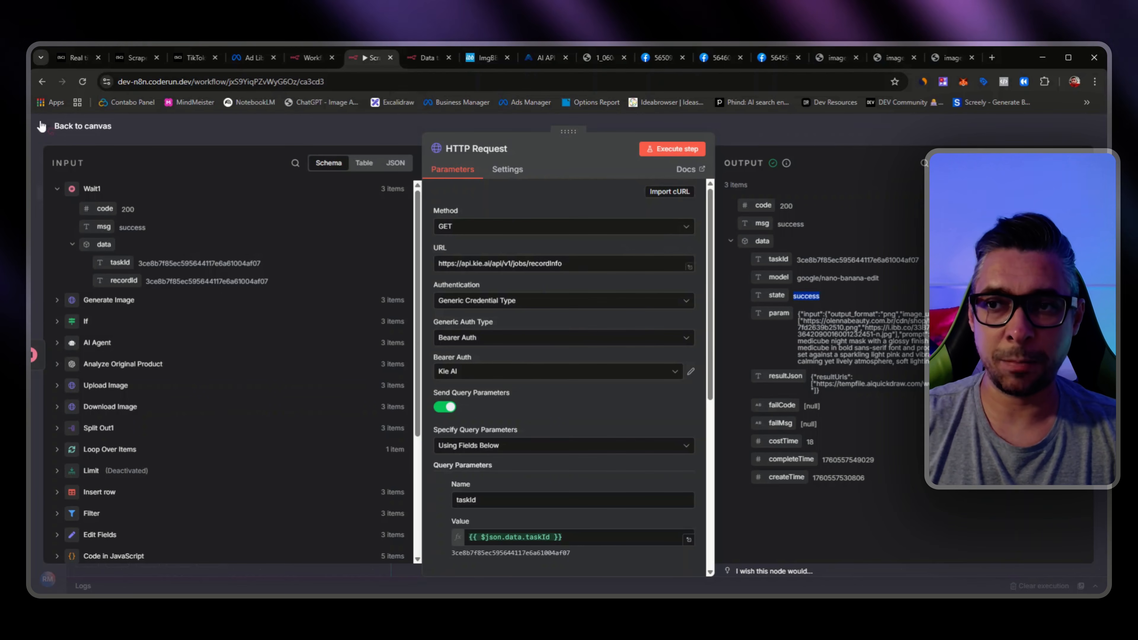
pyautogui.click(67, 127)
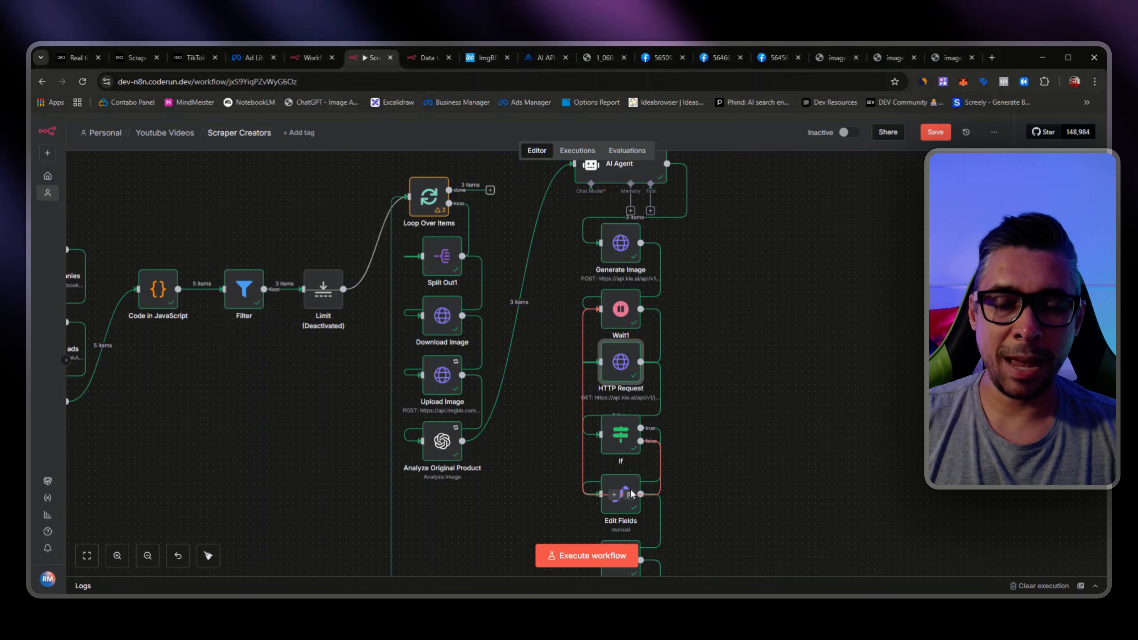
# Step: Check the If node's data.state equals success condition, then pan the canvas toward Edit Fields and Insert row
pyautogui.doubleClick(625, 434)
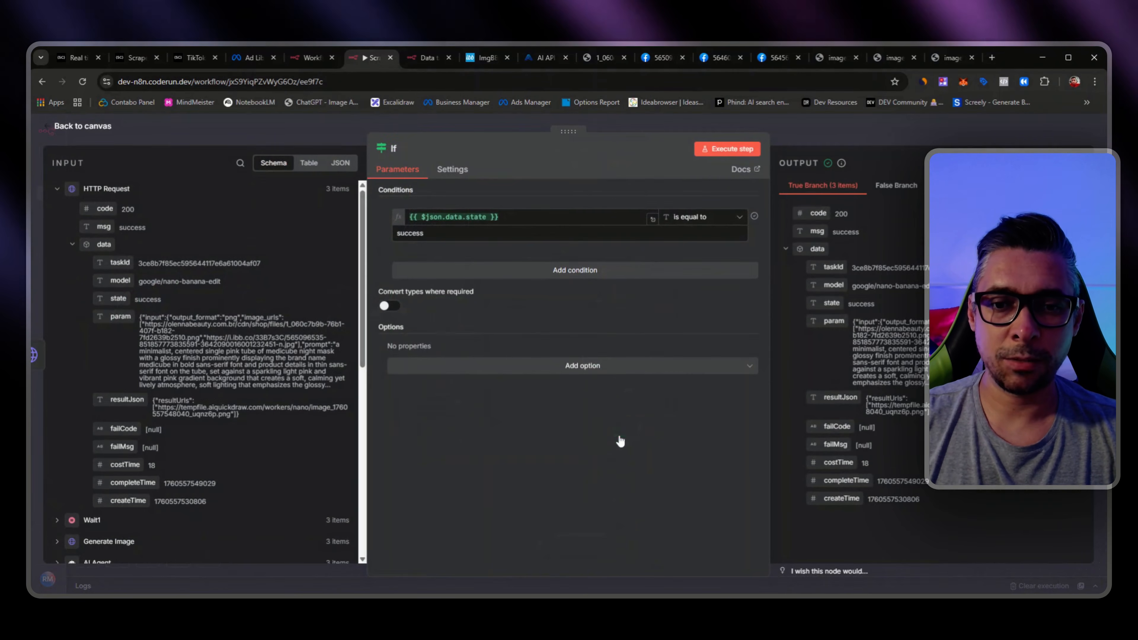
pyautogui.moveTo(507, 217); pyautogui.dragTo(479, 218)
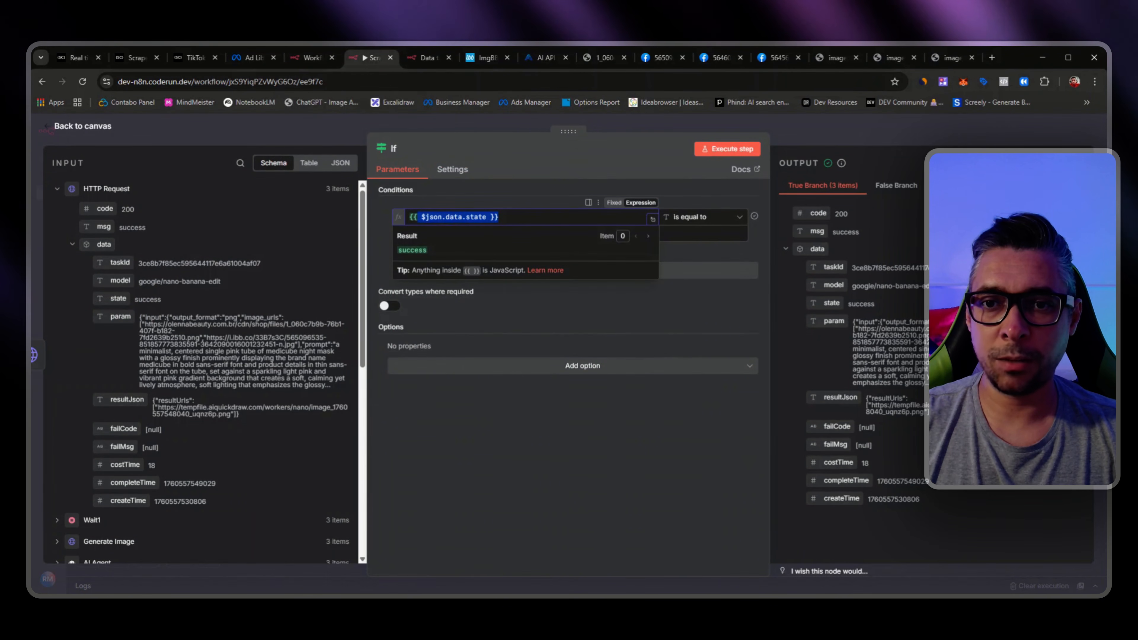
pyautogui.click(623, 305)
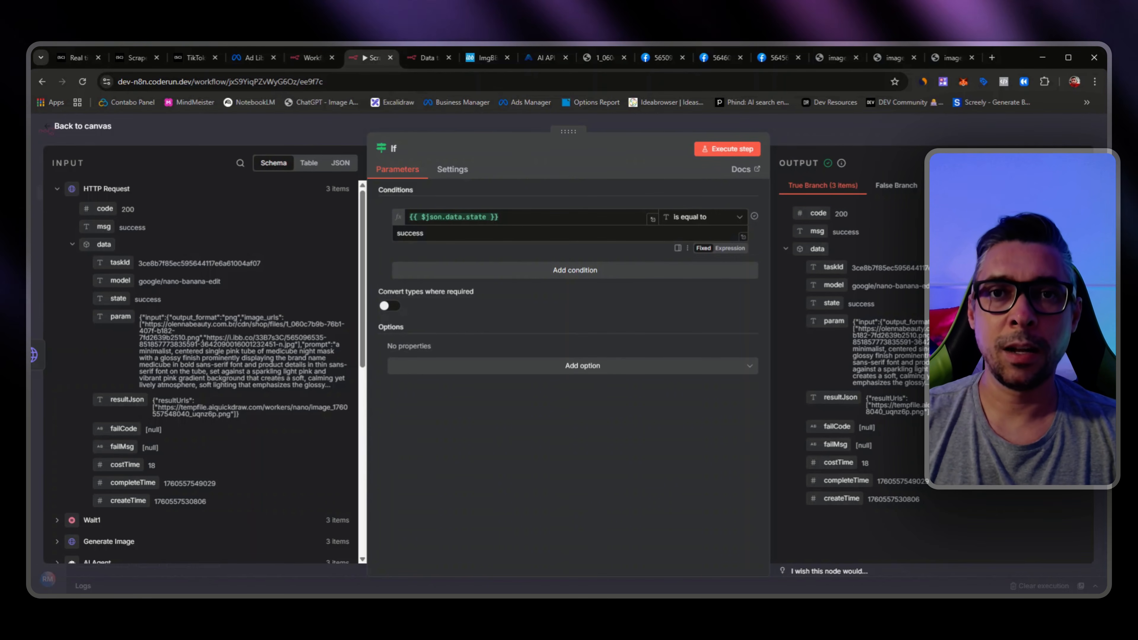
pyautogui.click(87, 128)
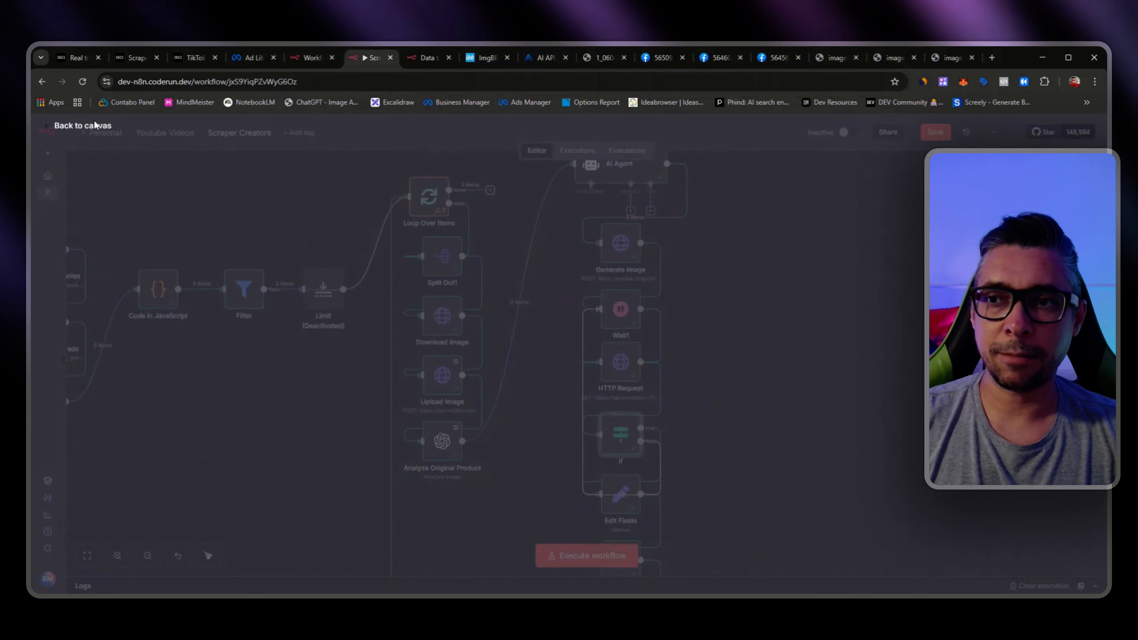
pyautogui.moveTo(777, 411); pyautogui.dragTo(755, 379)
pyautogui.click(654, 404)
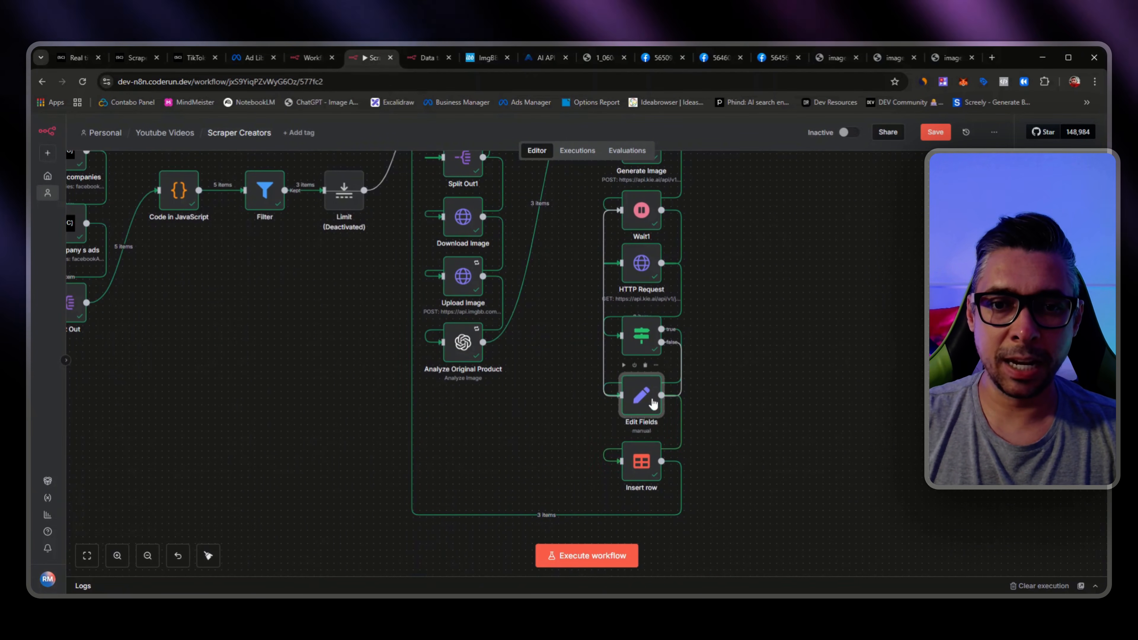
pyautogui.doubleClick(654, 404)
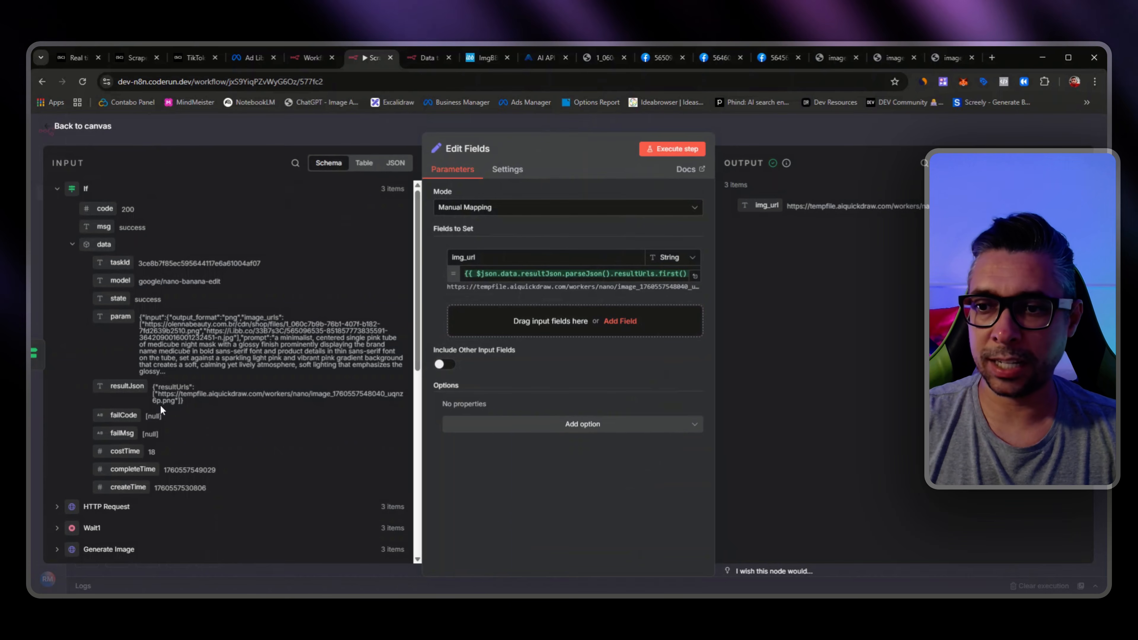
pyautogui.moveTo(192, 401); pyautogui.dragTo(153, 387)
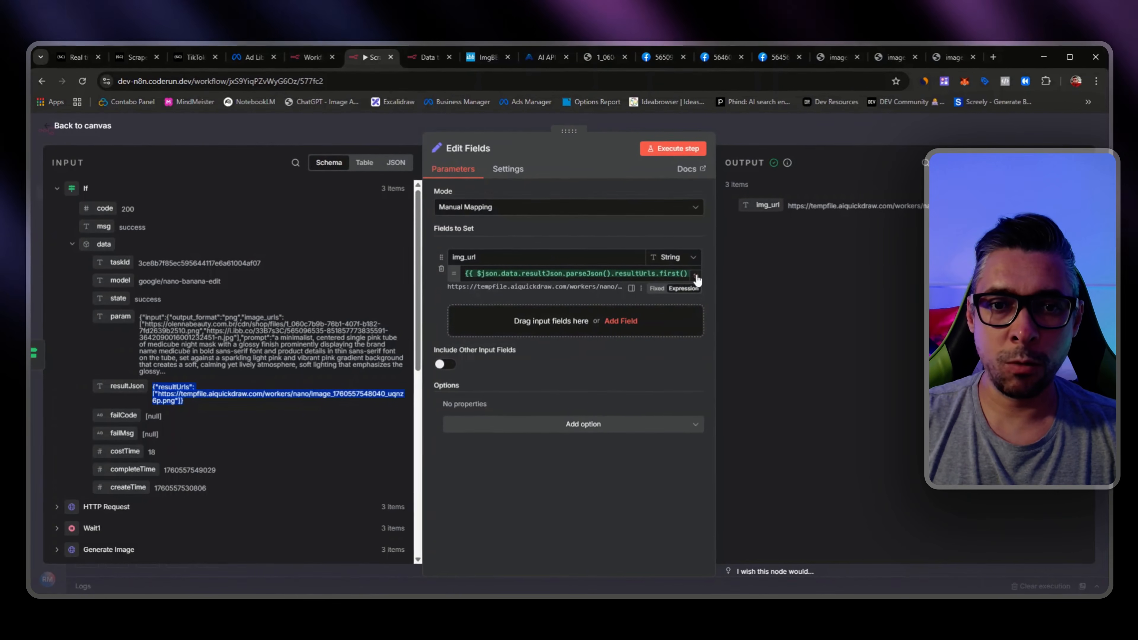
pyautogui.click(696, 279)
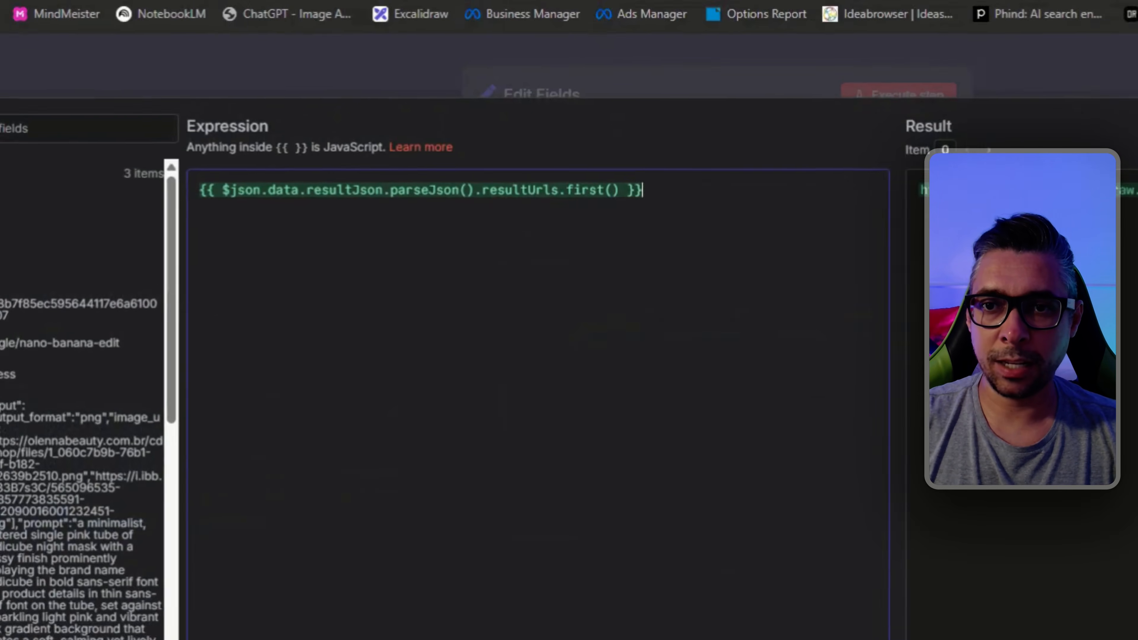
pyautogui.moveTo(527, 203); pyautogui.dragTo(320, 203)
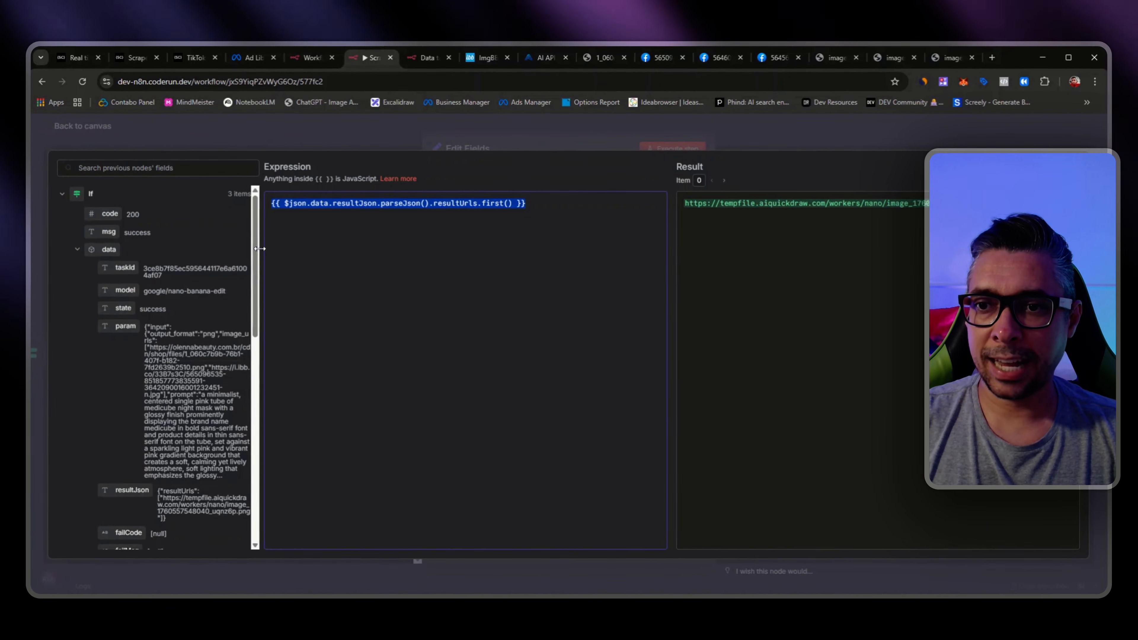
pyautogui.moveTo(260, 248); pyautogui.dragTo(306, 248)
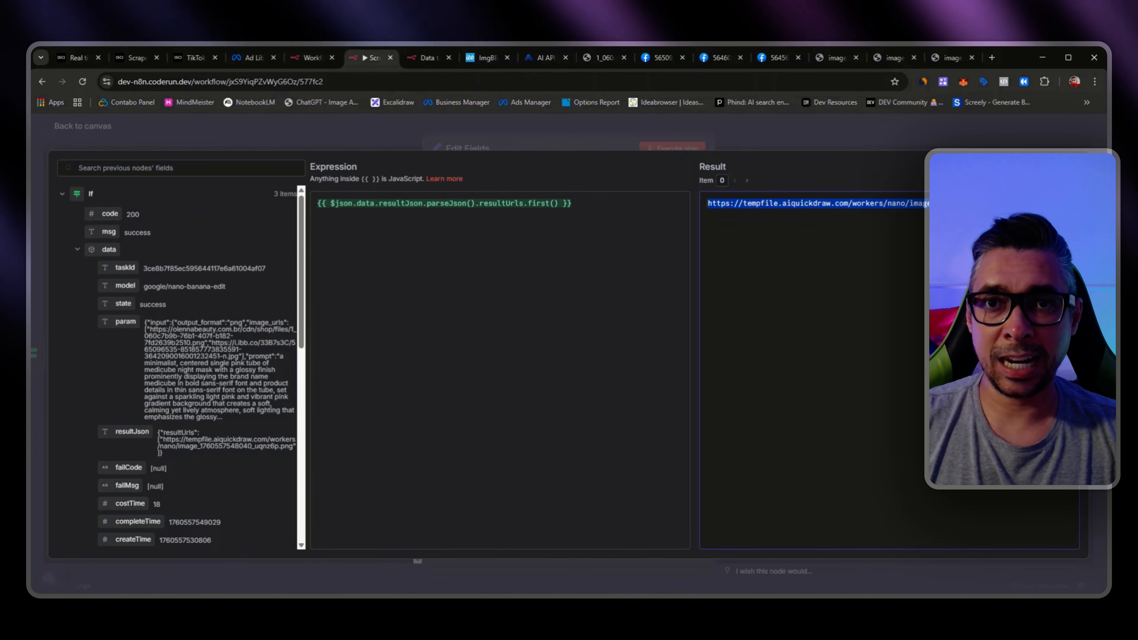
pyautogui.click(107, 133)
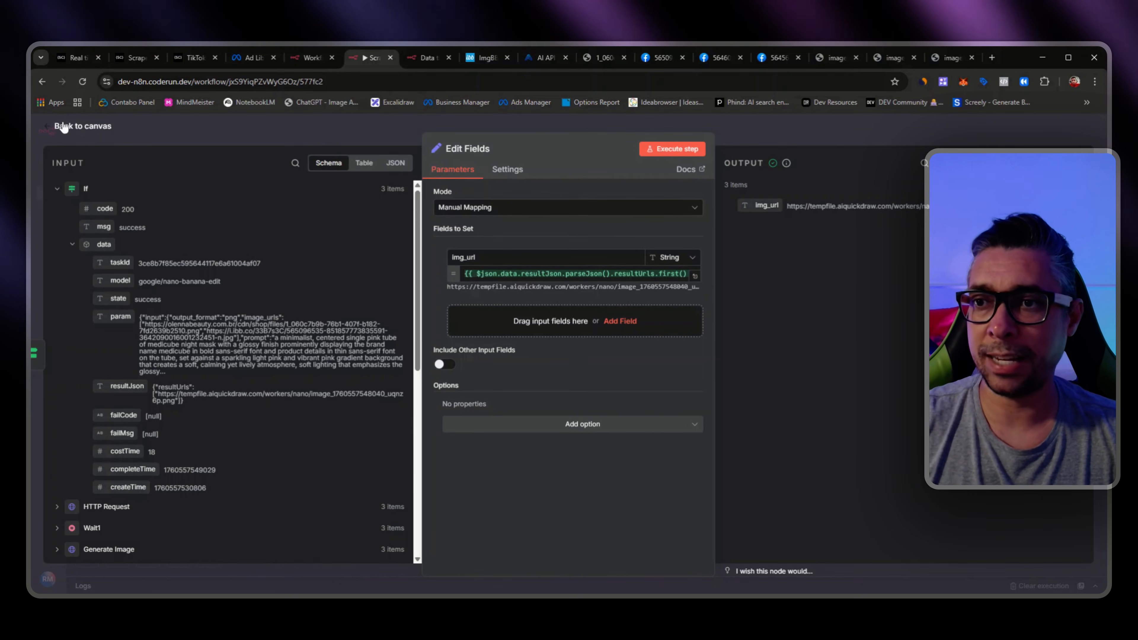
pyautogui.click(83, 124)
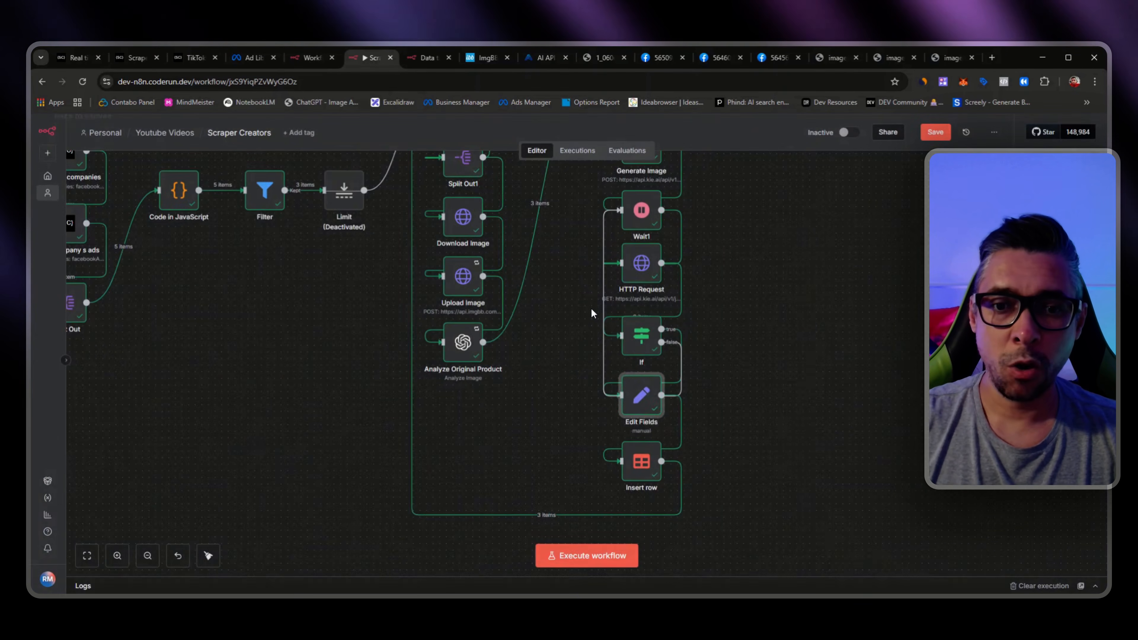
pyautogui.doubleClick(649, 478)
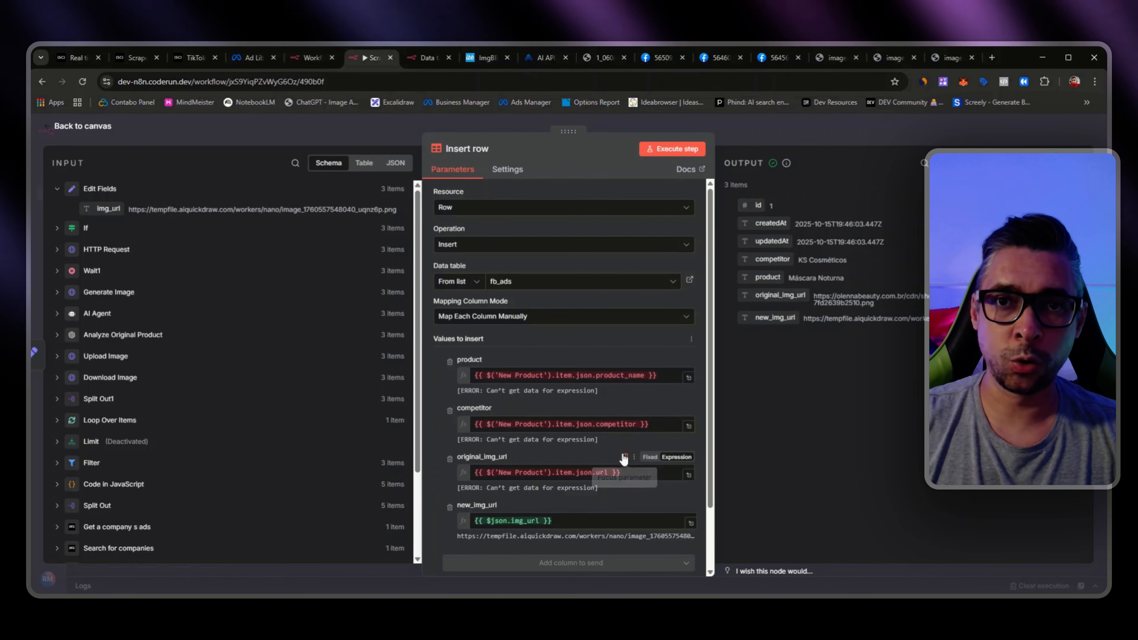
pyautogui.scroll(-1, 569, 403)
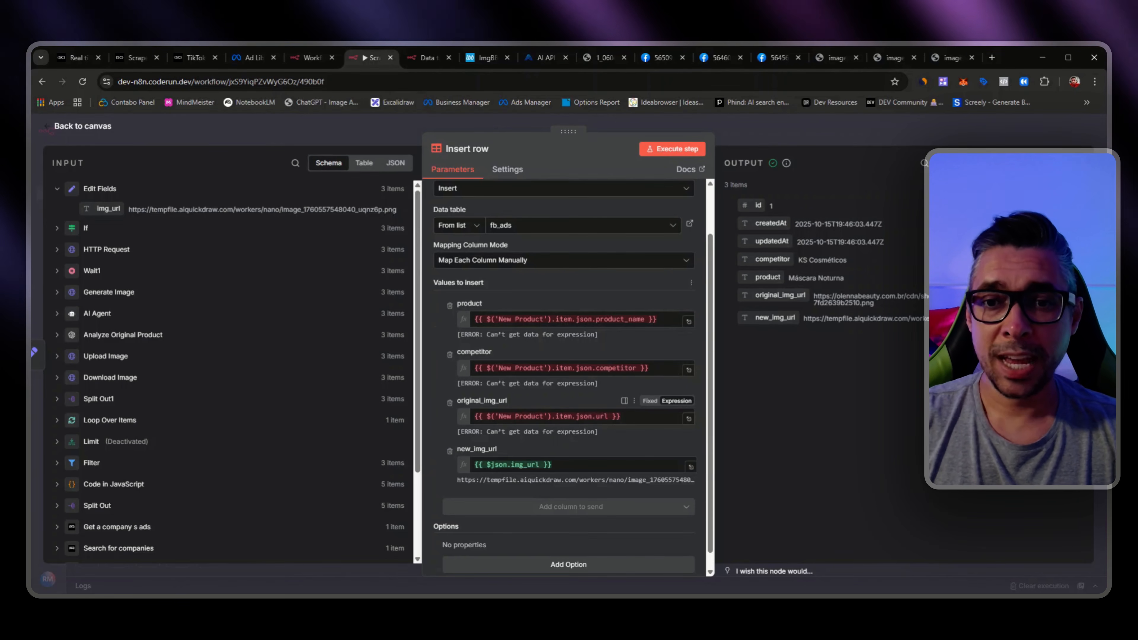
pyautogui.scroll(2, 502, 205)
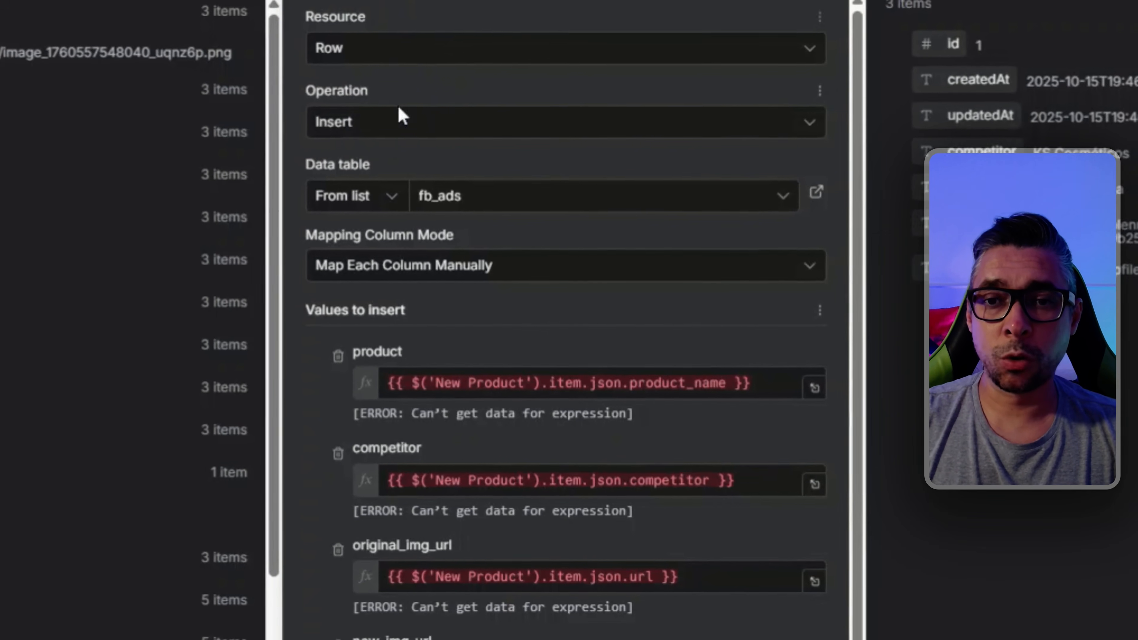
pyautogui.click(503, 197)
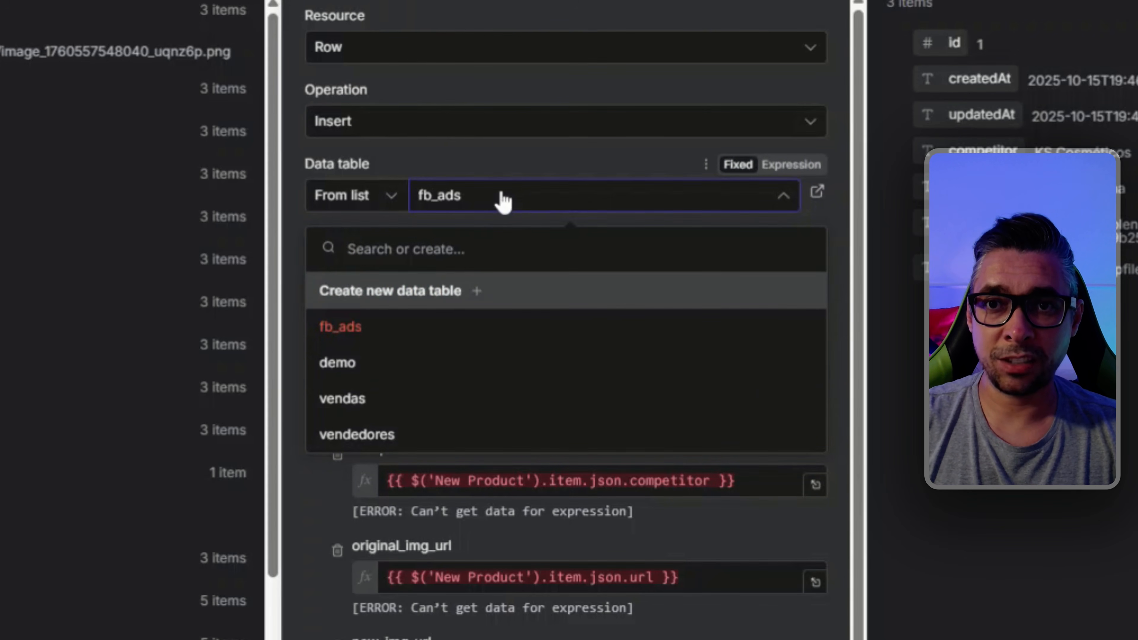
pyautogui.click(498, 141)
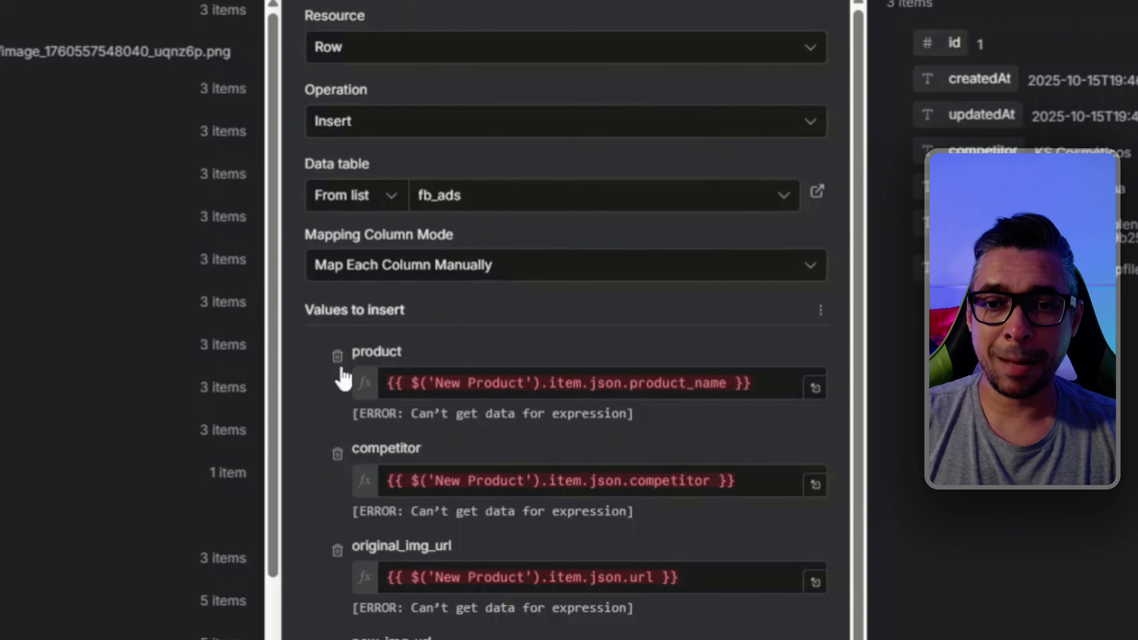
pyautogui.scroll(-3, 343, 378)
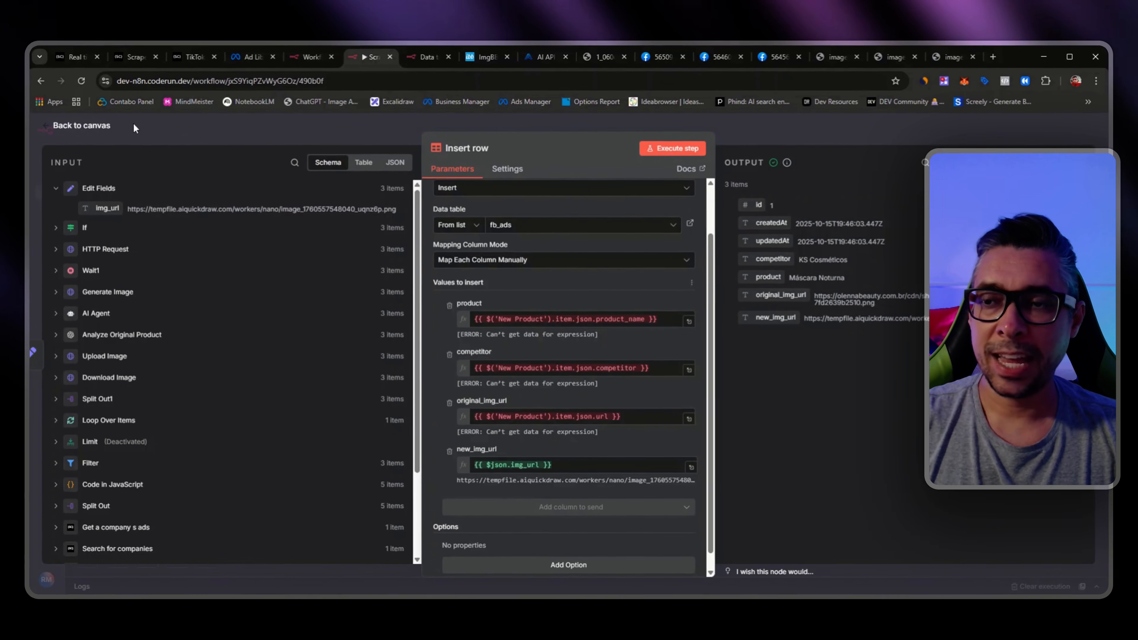
pyautogui.click(82, 127)
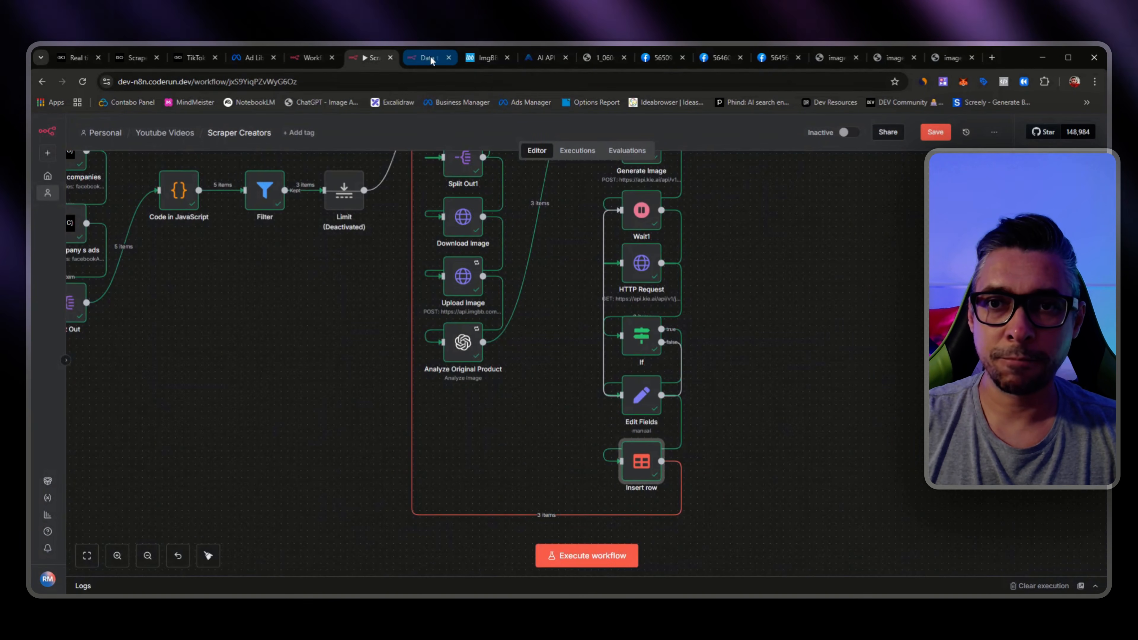
pyautogui.click(428, 58)
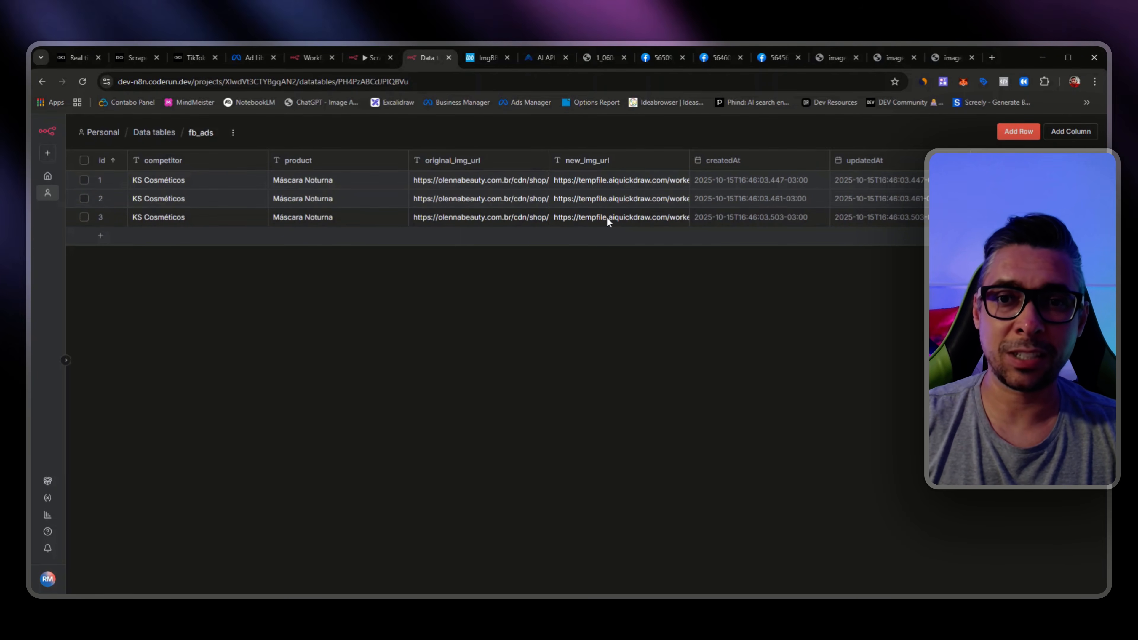
pyautogui.click(381, 67)
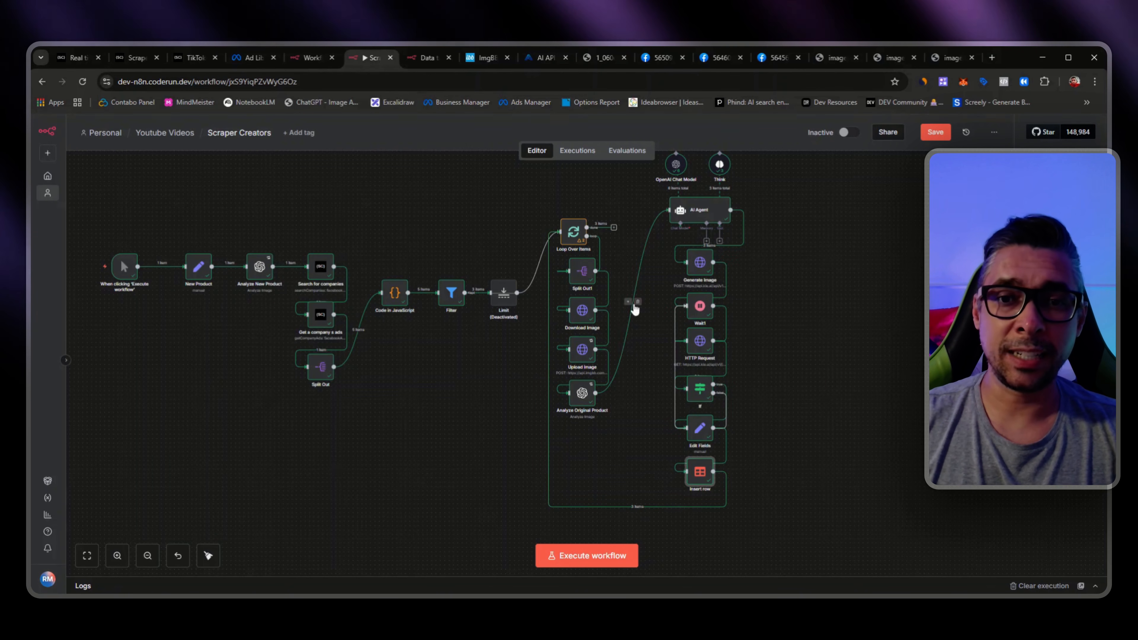
pyautogui.moveTo(636, 309); pyautogui.dragTo(780, 327)
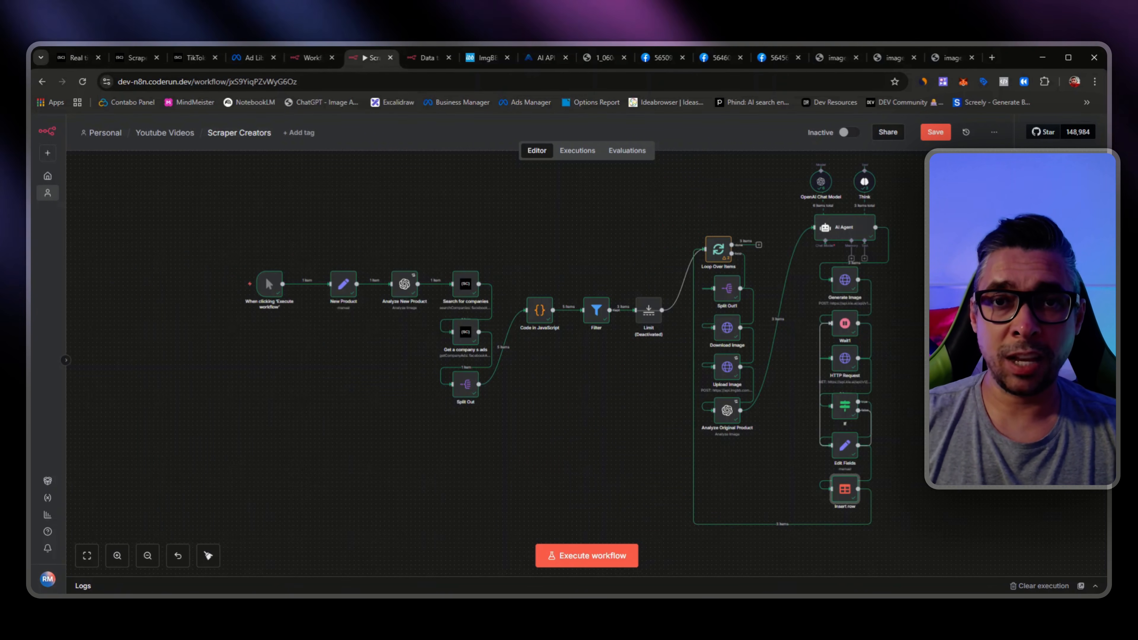